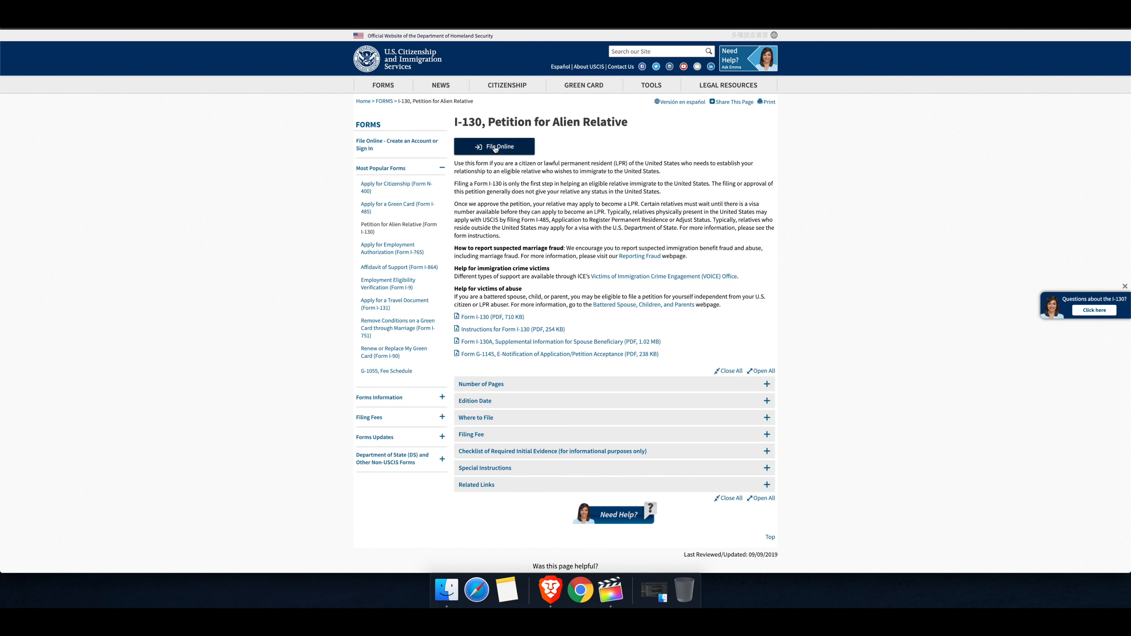
Step: Open the I-130, Petition for Relative page from the FORMS menu
mouse_move(383, 85)
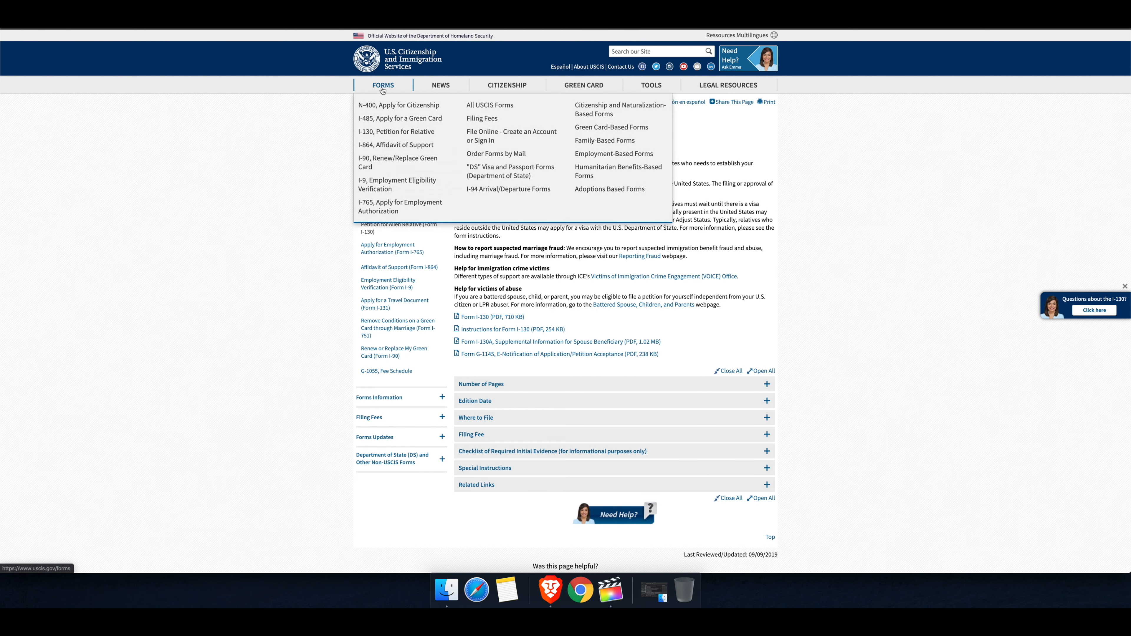
click(395, 132)
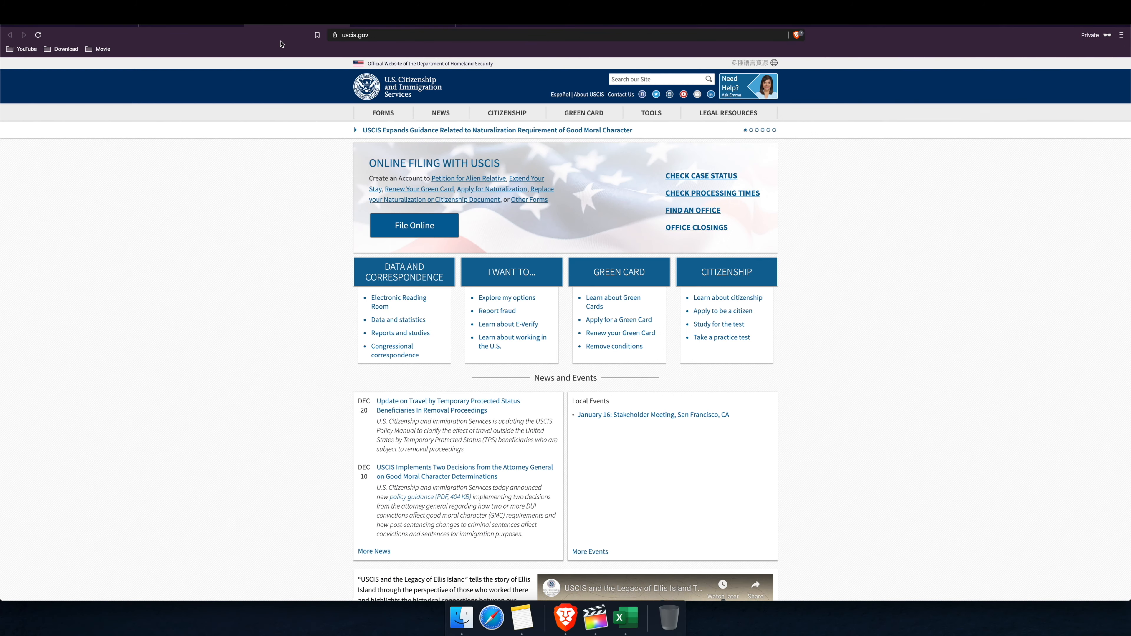
Step: Switch to the my.uscis.gov tab, look over the landing page, and go to Sign in
click(398, 25)
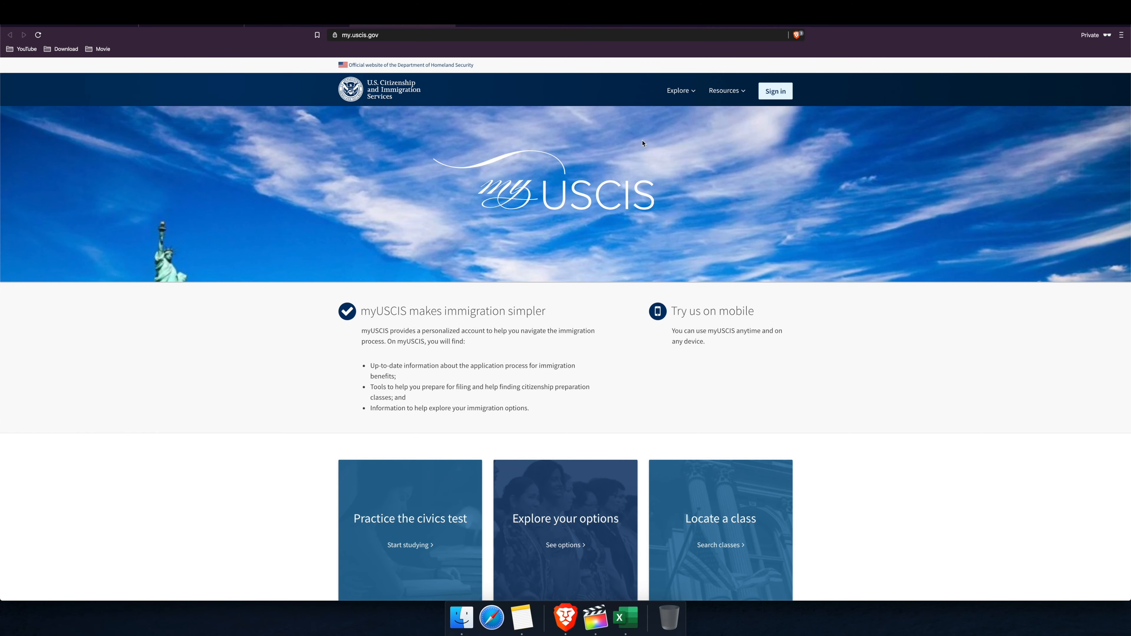
scroll(382, 85, up, 5)
scroll(426, 172, down, 5)
scroll(756, 210, down, 10)
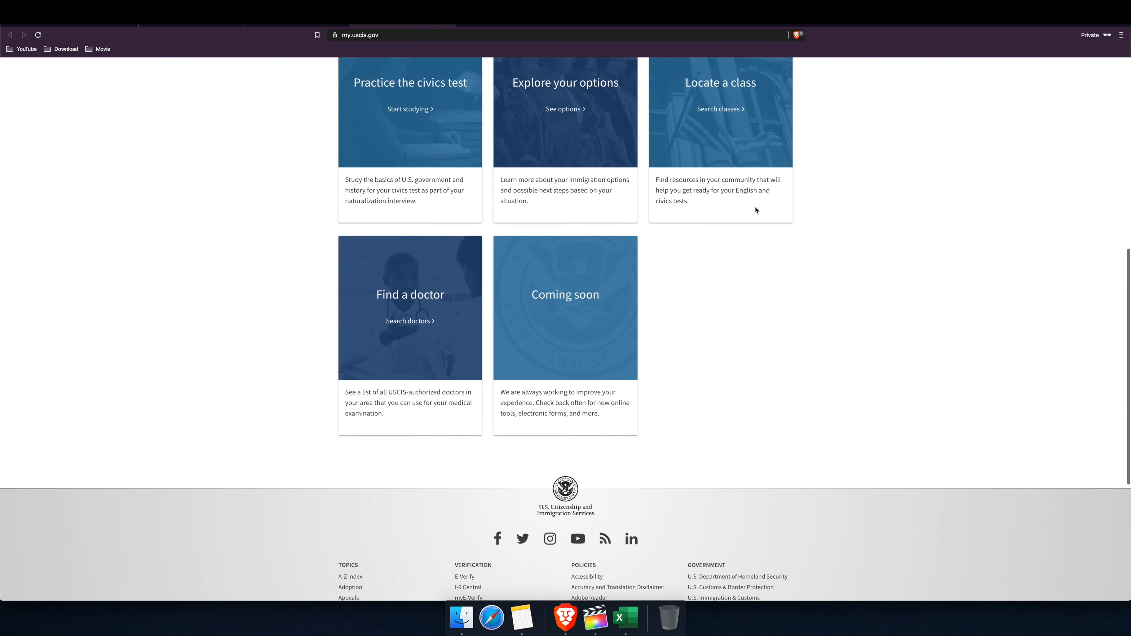
scroll(756, 210, up, 10)
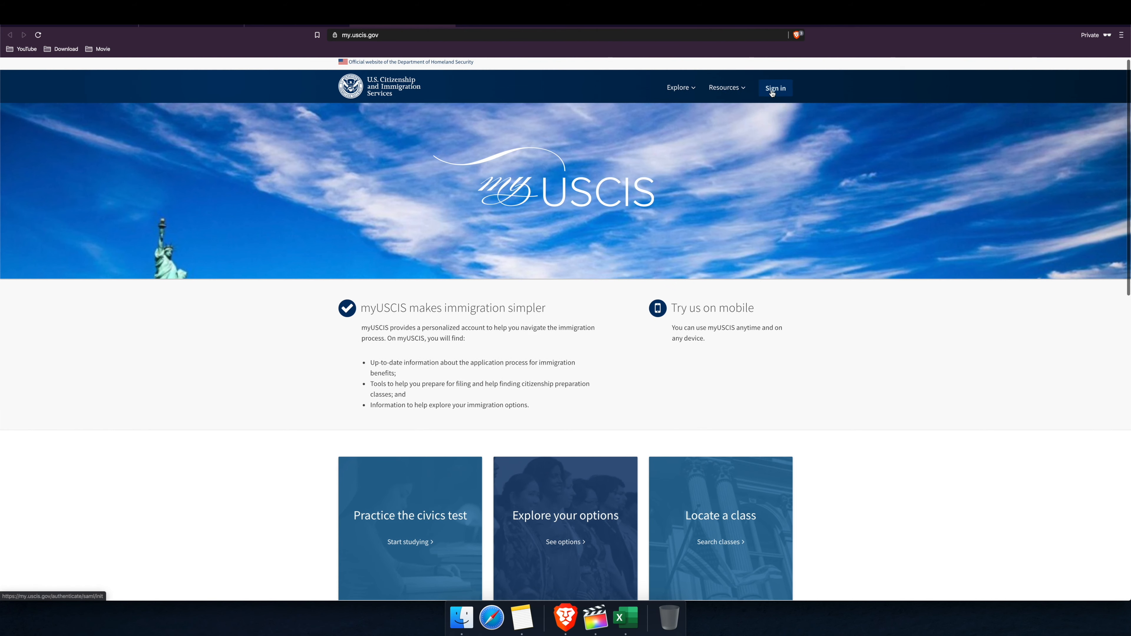
click(775, 92)
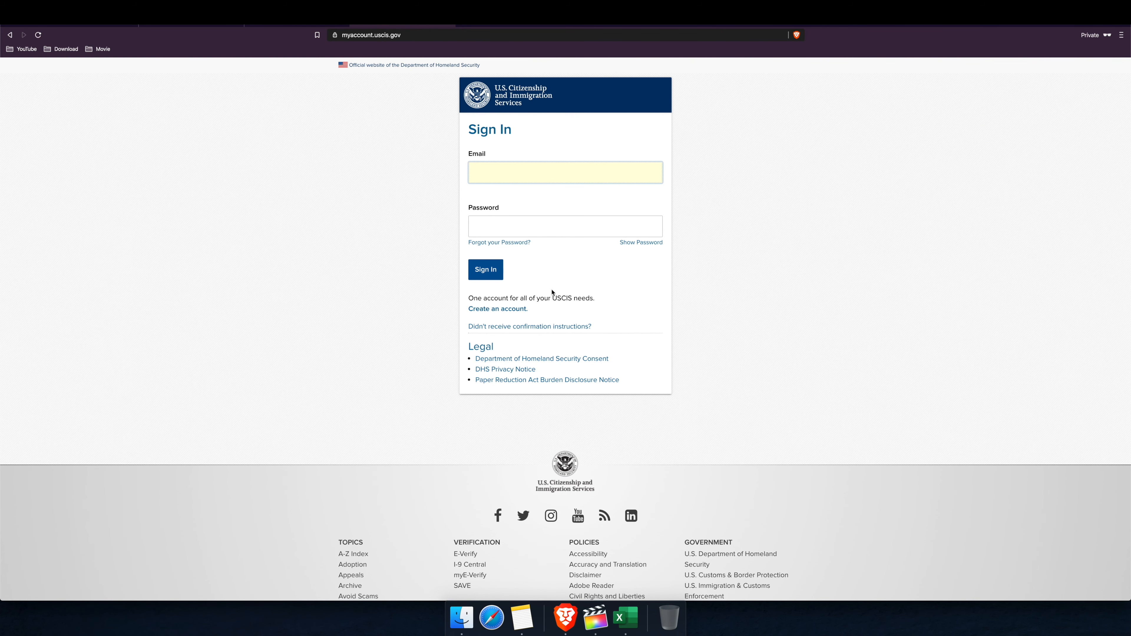
Step: Create an account by pasting the Gmail address into Email and Email confirmation, then sign up
click(505, 309)
click(509, 312)
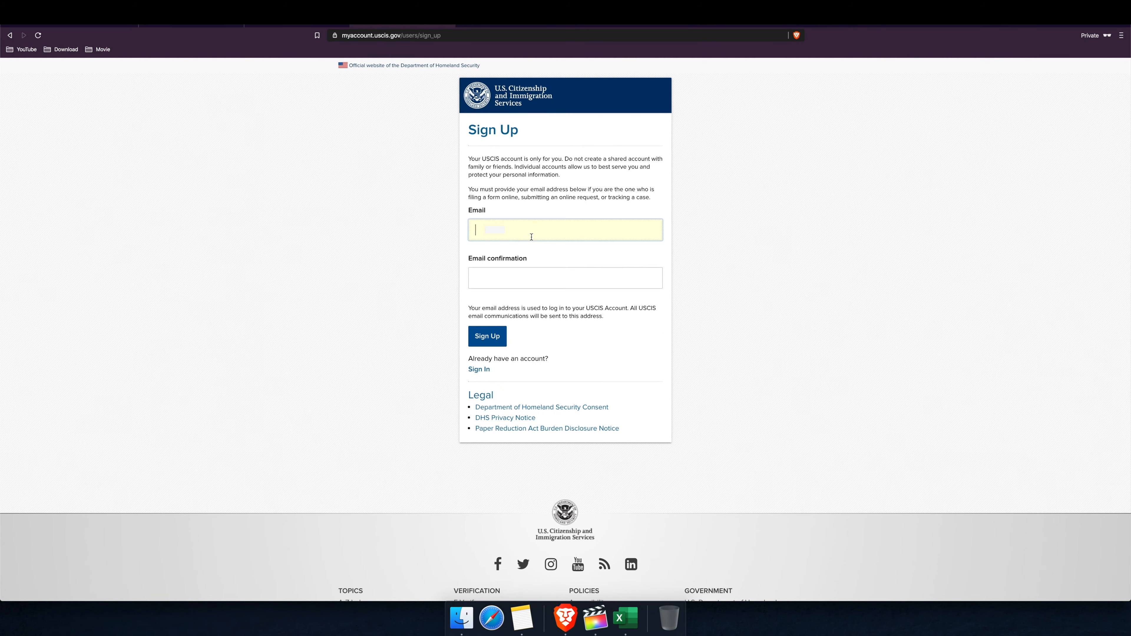
key(super+v)
click(578, 278)
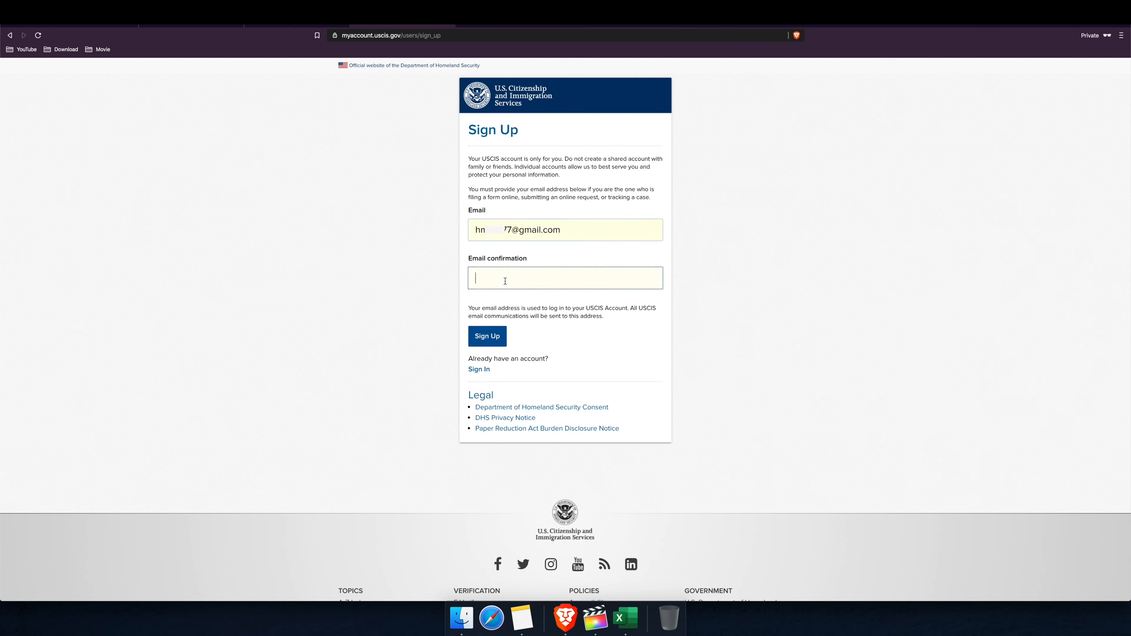
key(super+v)
click(553, 232)
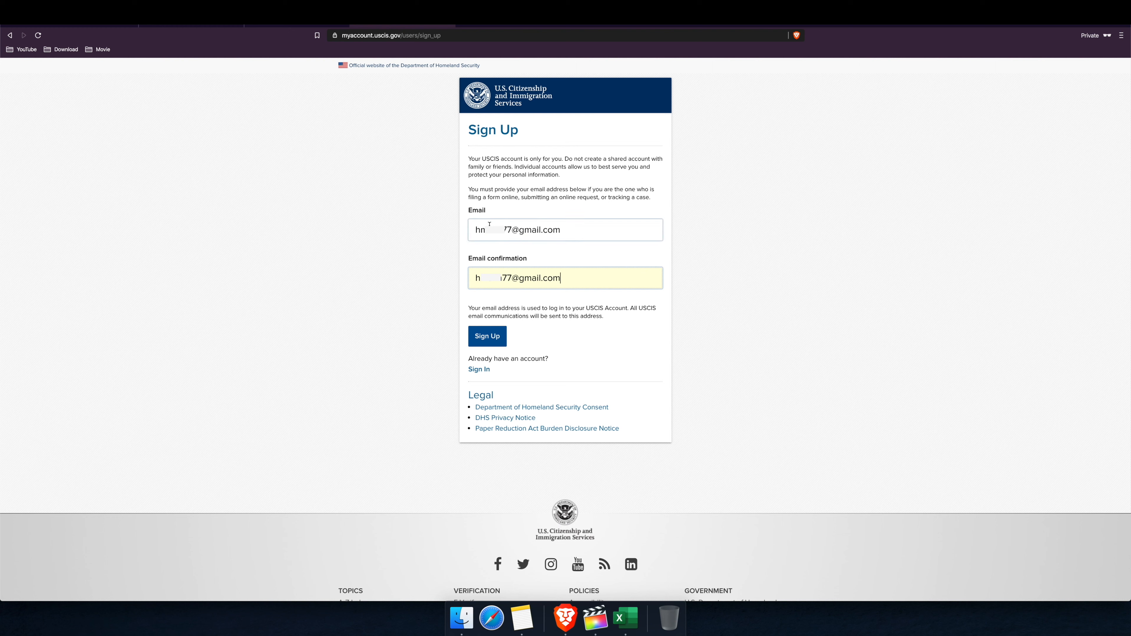
click(493, 338)
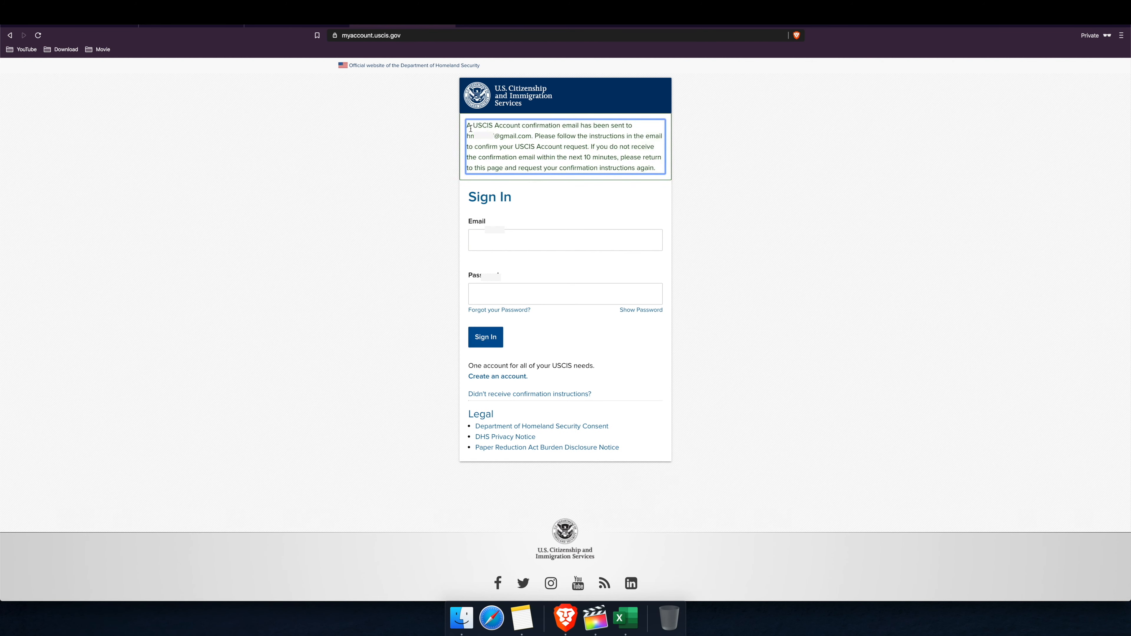
Step: Open the USCIS Email confirmation instructions message in Gmail and follow its confirmation link
drag(468, 126, 660, 172)
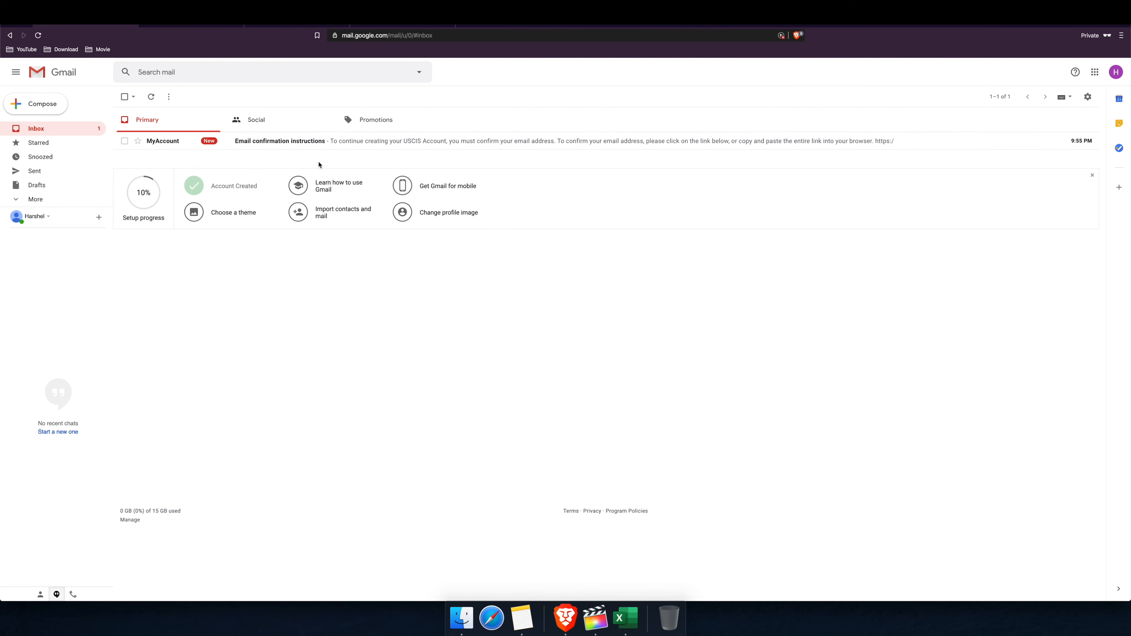
click(297, 146)
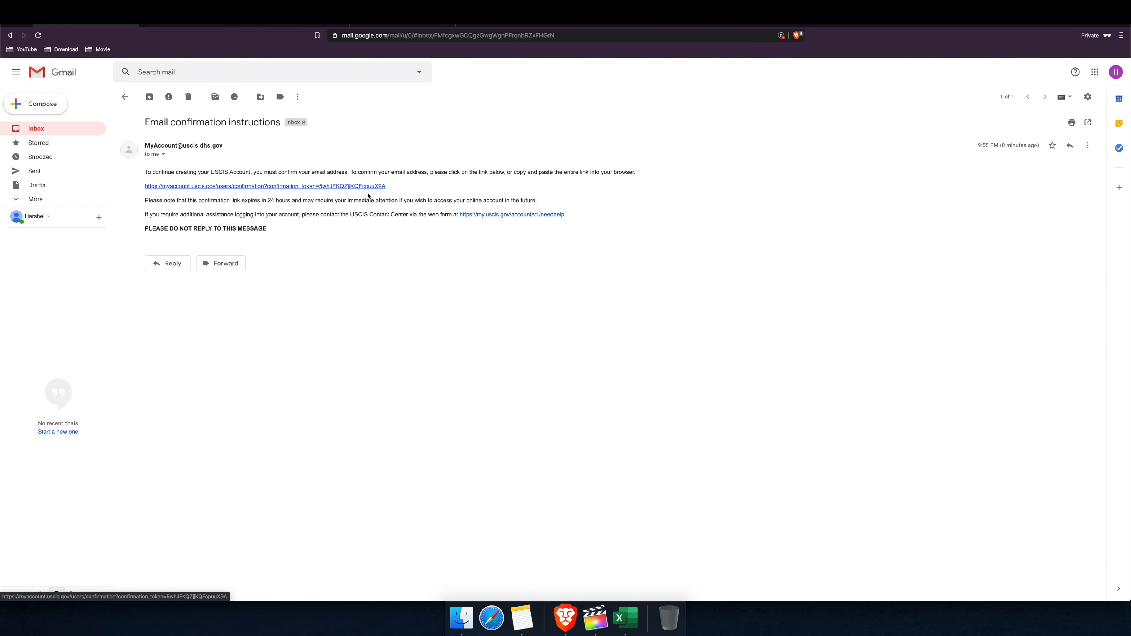
click(344, 187)
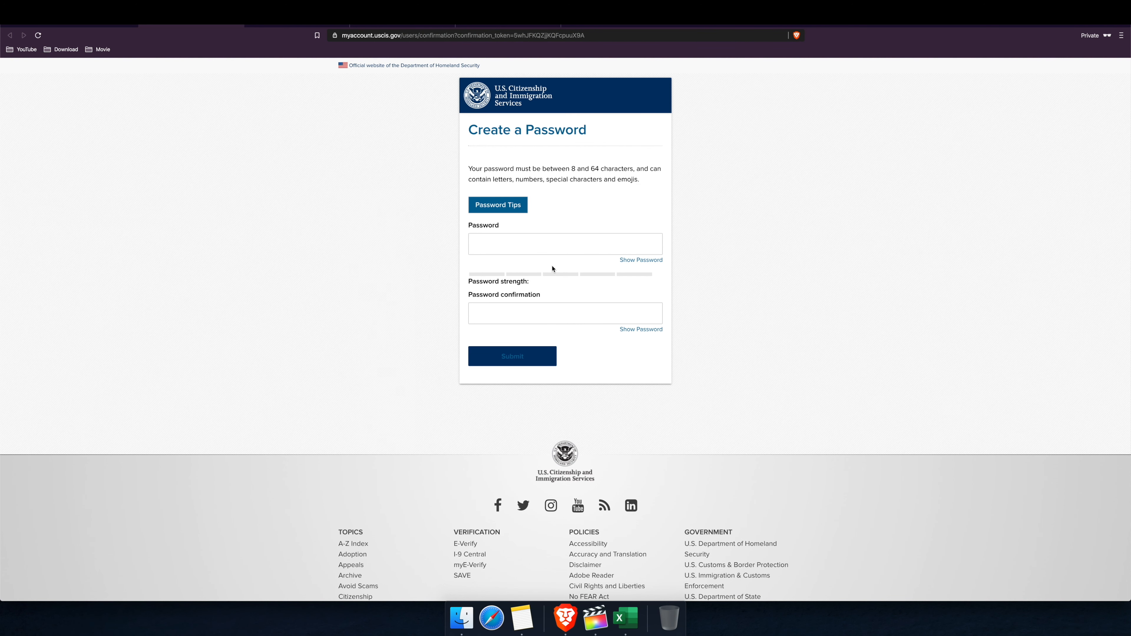
Step: Enter the new account password in both Password fields, correcting it once
click(507, 249)
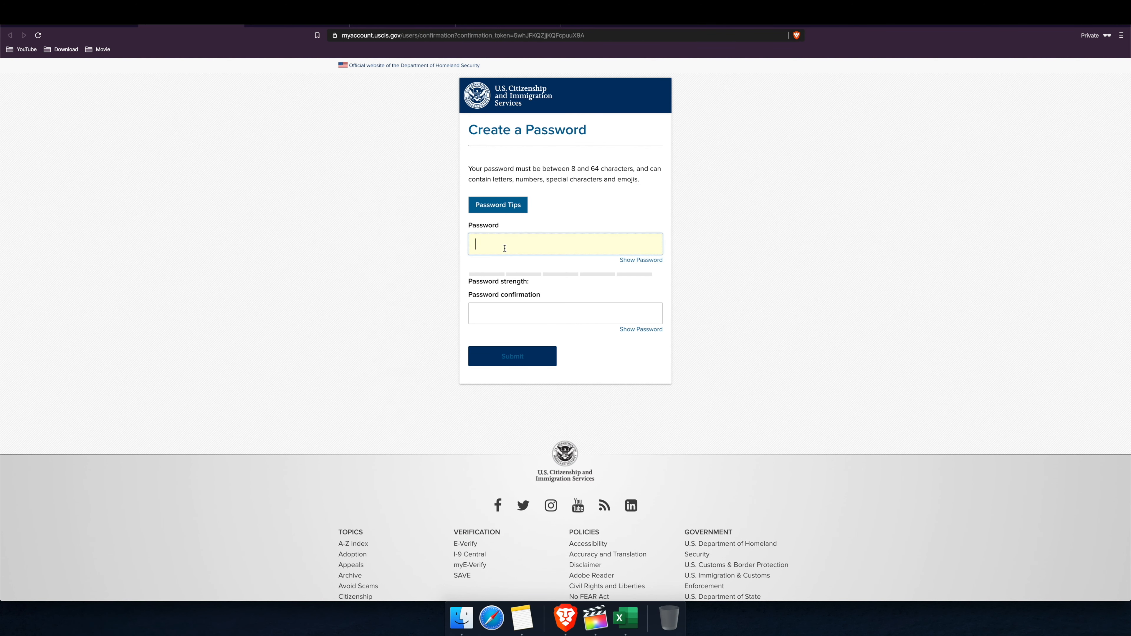
text(••••••)
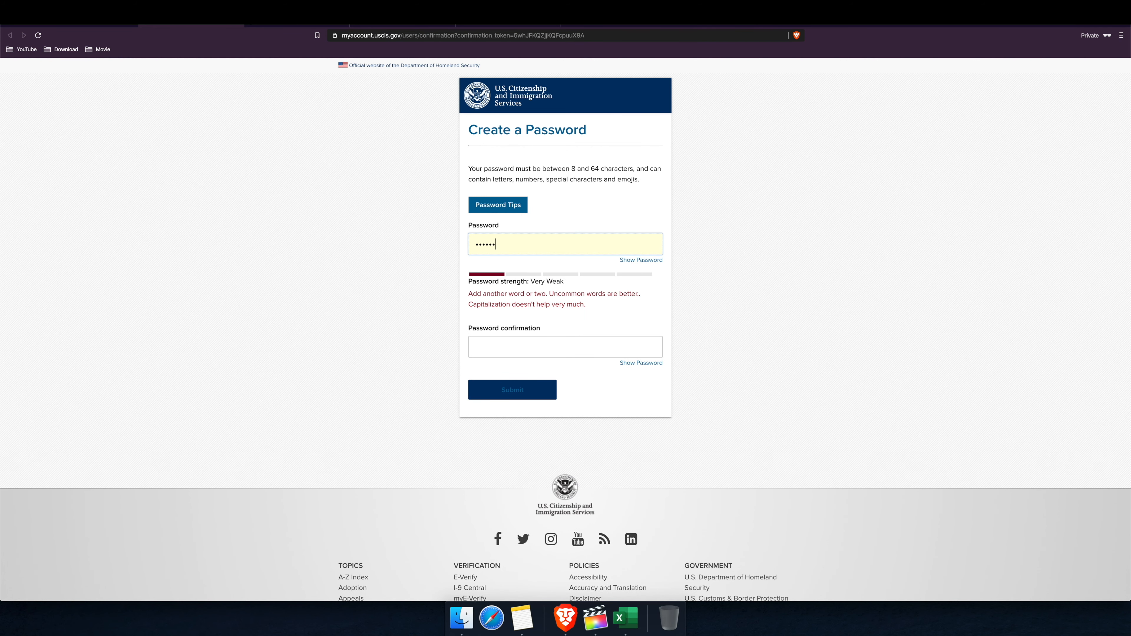
text(••••)
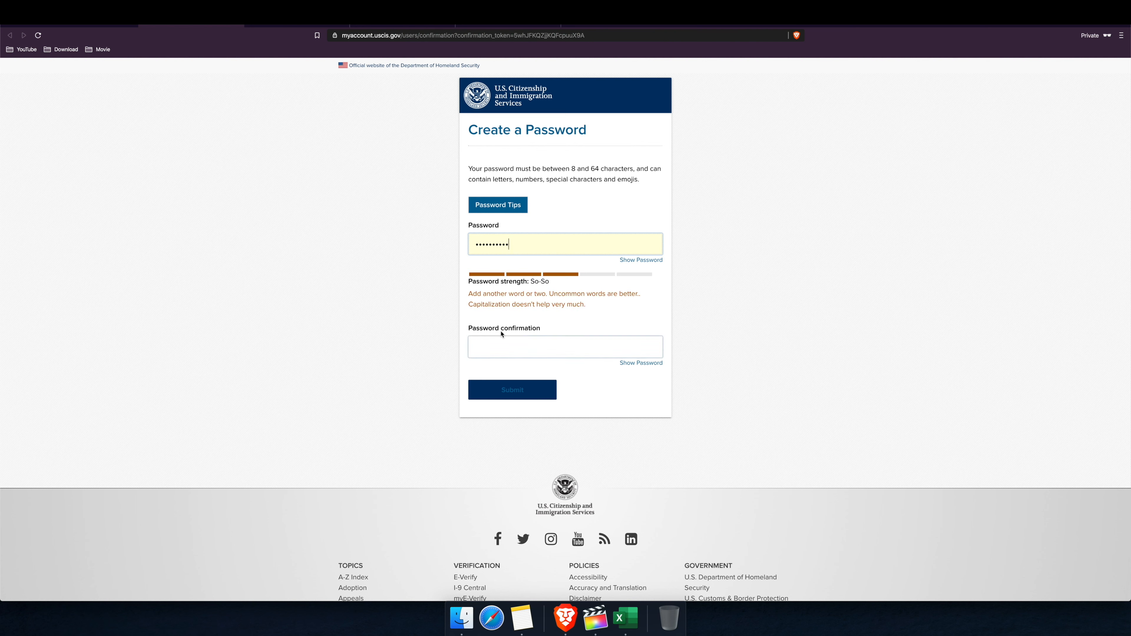
click(498, 342)
text(•••••••••)
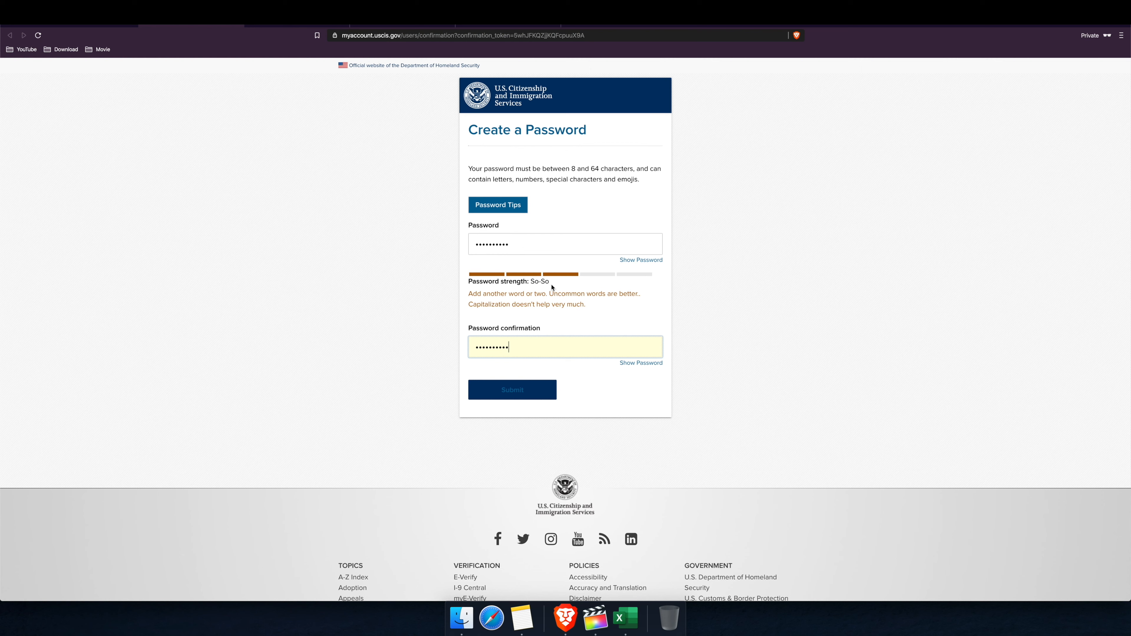
click(530, 250)
text(•••••)
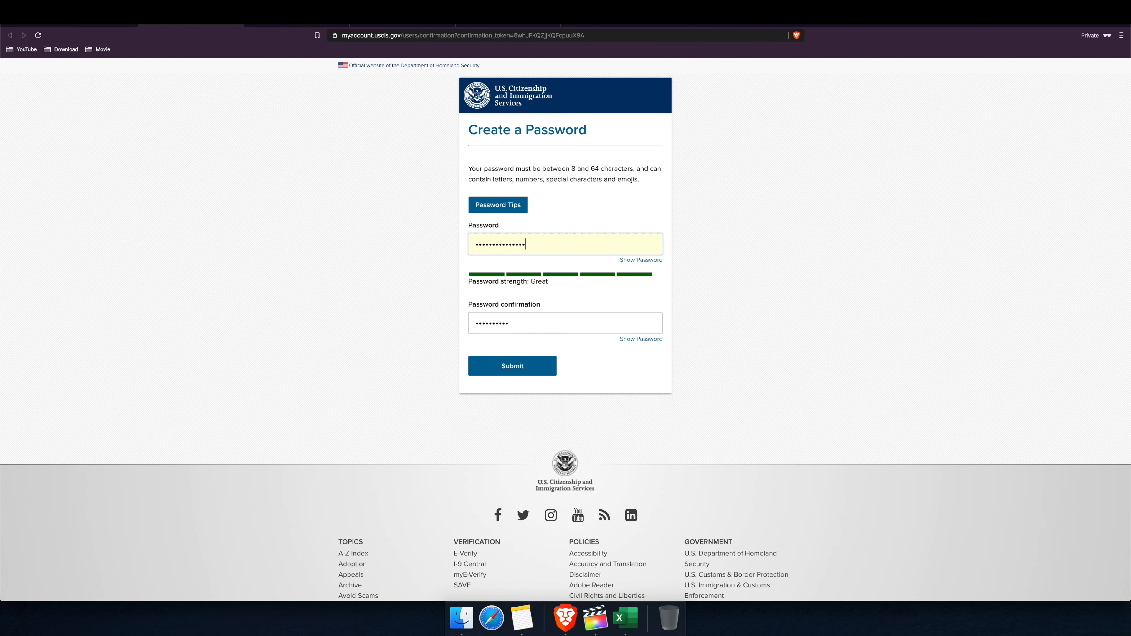
click(525, 322)
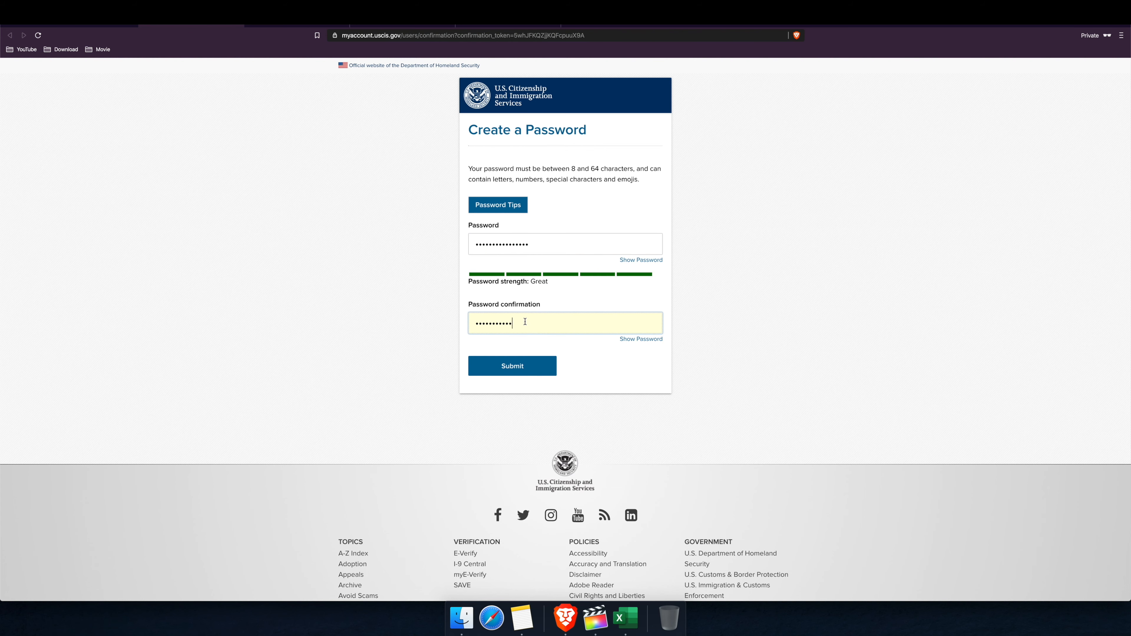
text(••••)
Step: Review the Password Tips, then submit the Great-strength password
click(511, 206)
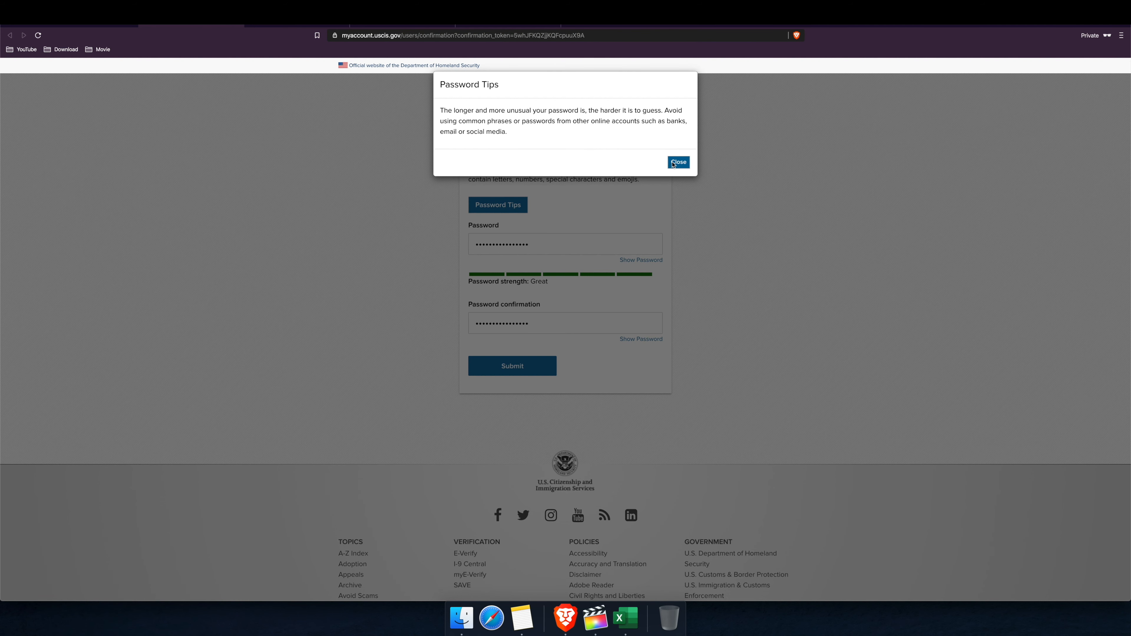
click(678, 162)
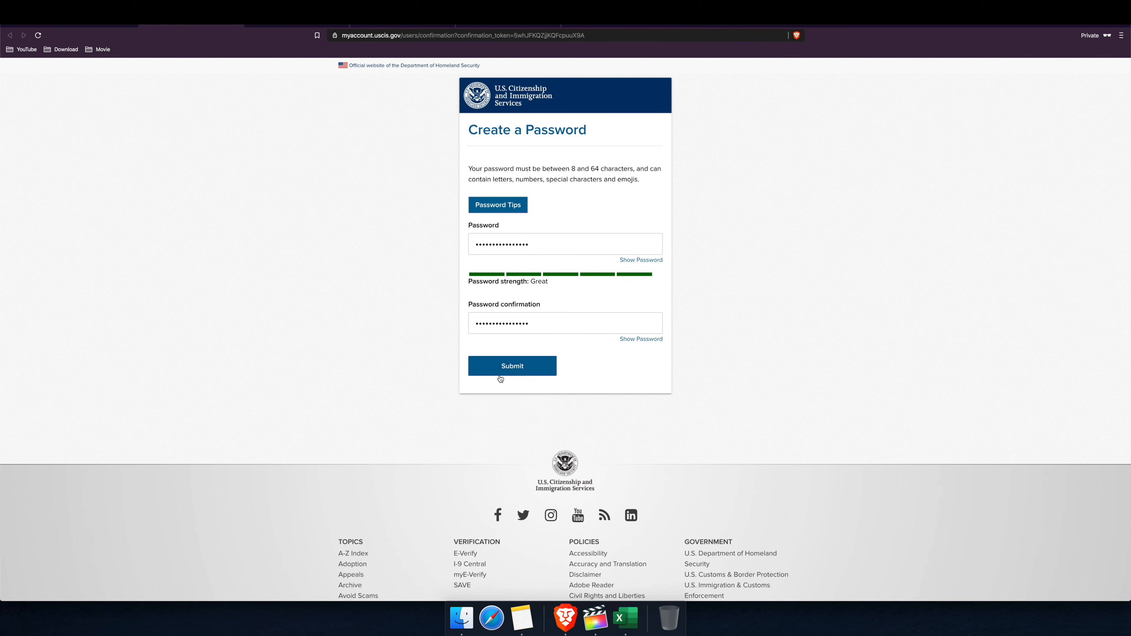
click(513, 369)
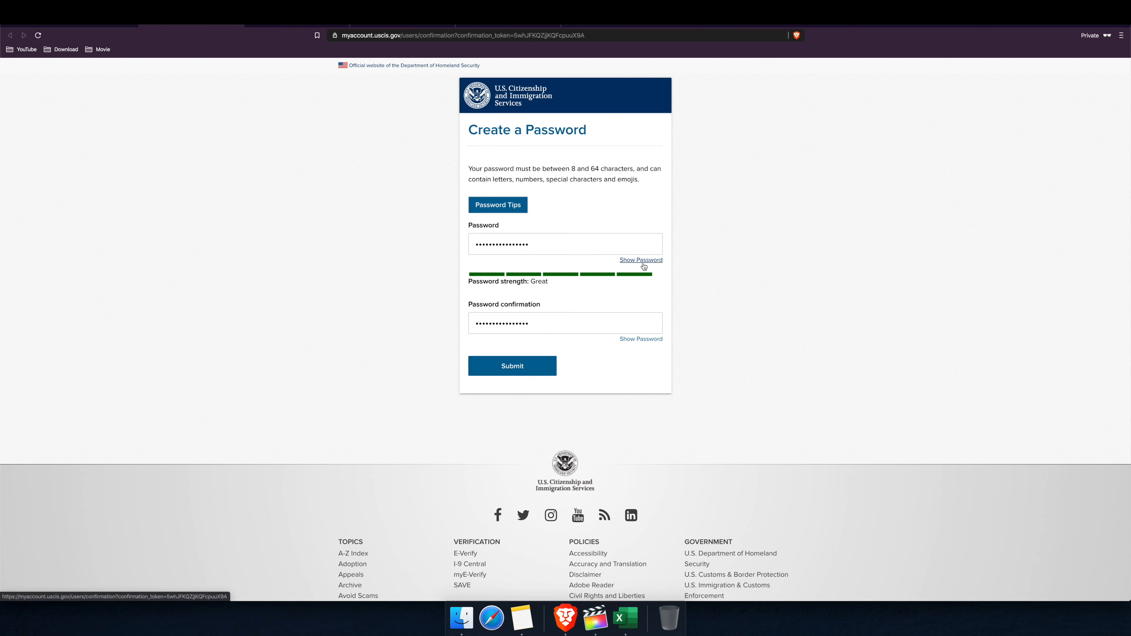
click(518, 367)
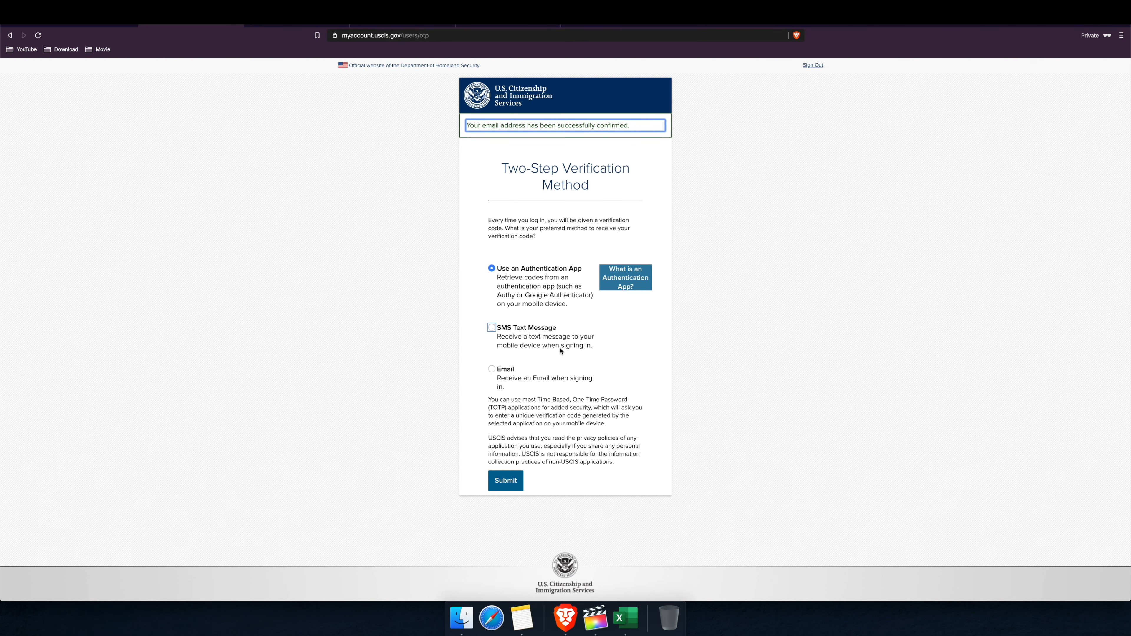
Step: Choose Email as the two-step verification method and copy the code from the Gmail notification
click(492, 369)
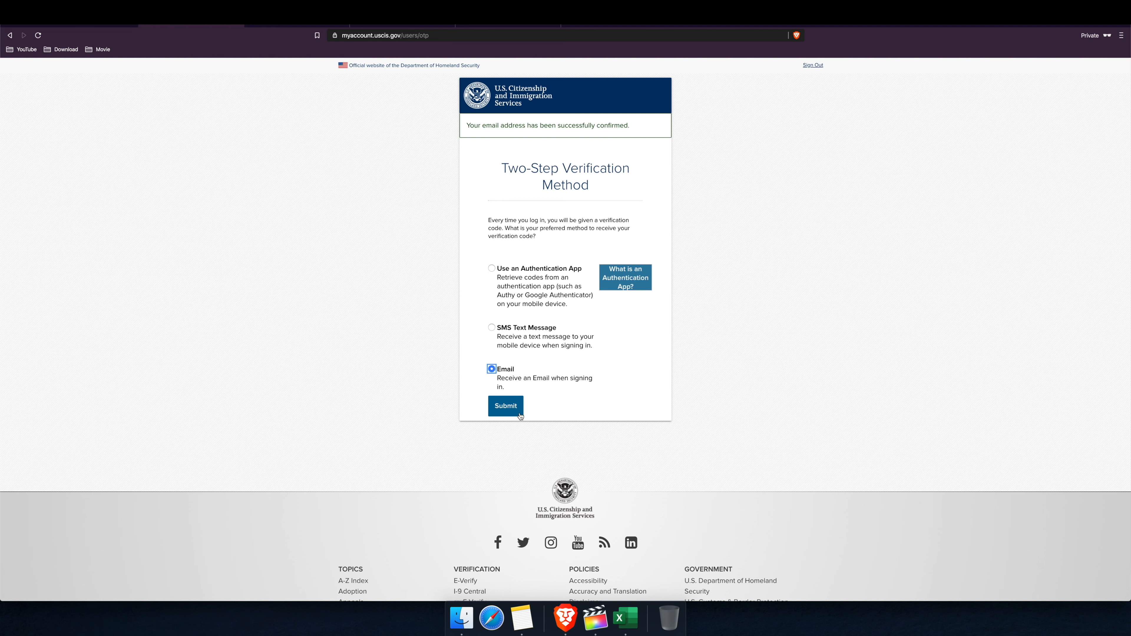
click(506, 408)
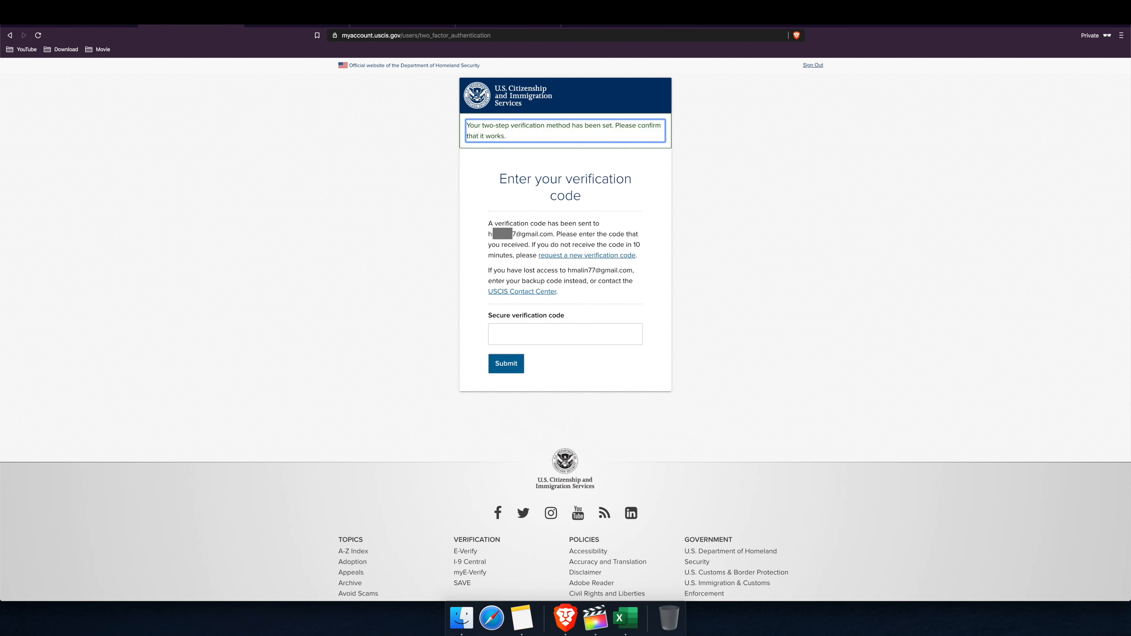
click(86, 26)
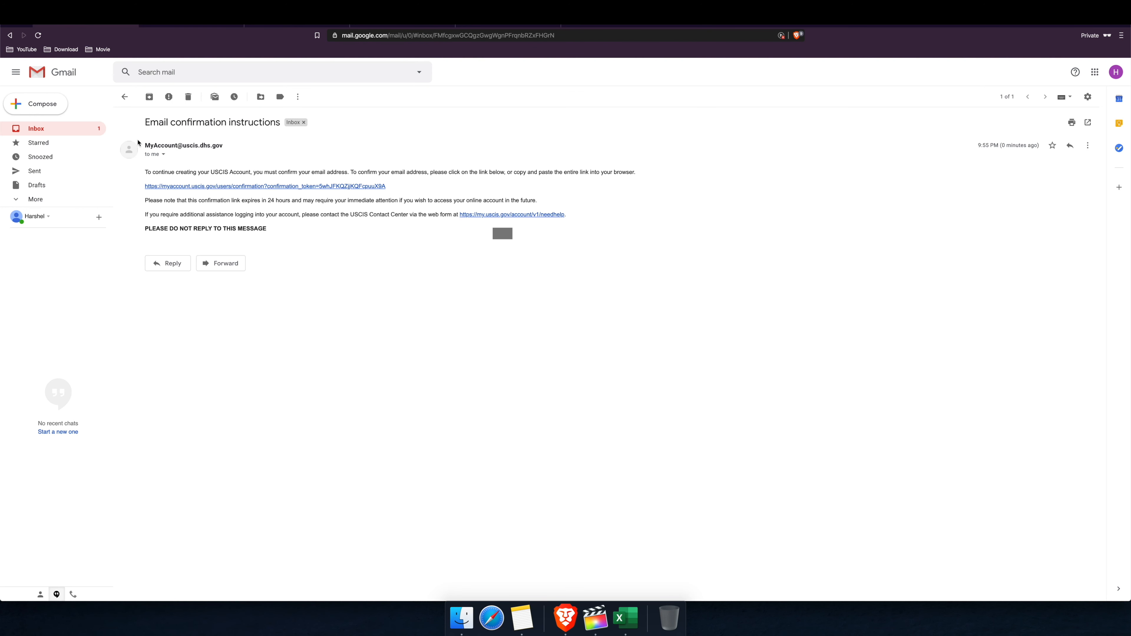
click(45, 134)
click(321, 141)
double_click(267, 222)
key(super+c)
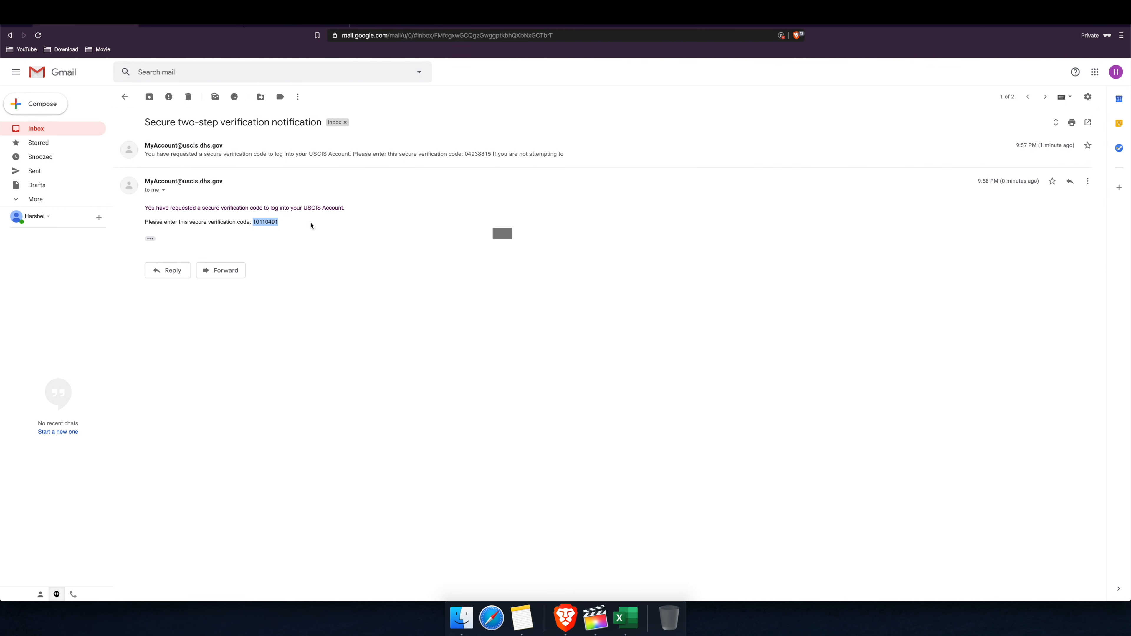
Step: Paste the copied code into Secure verification code and submit it
click(296, 26)
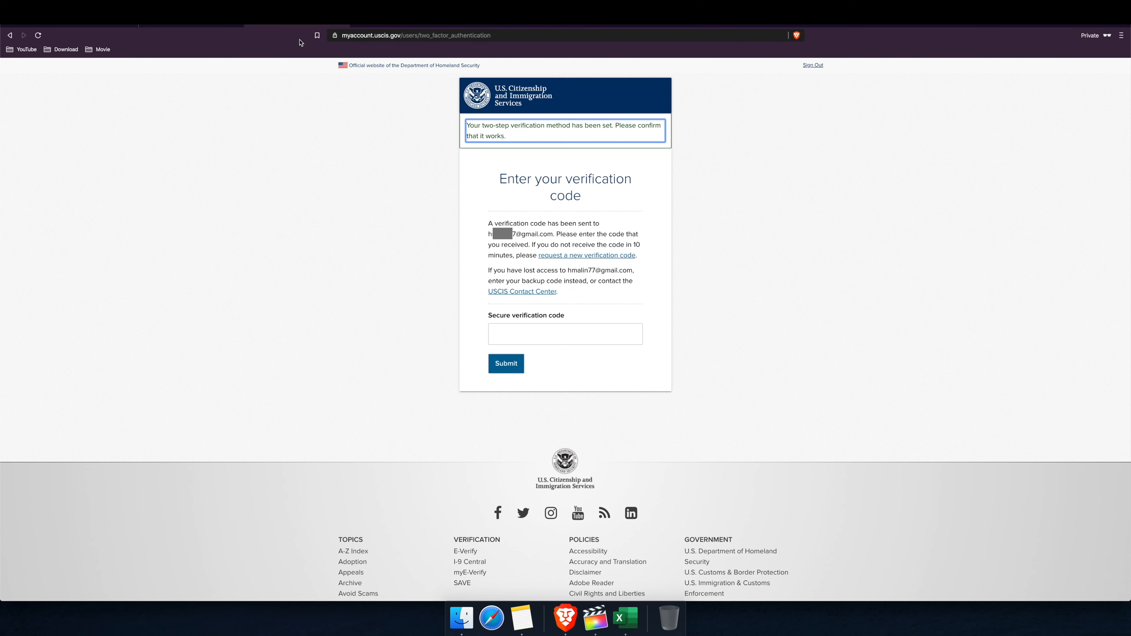
click(560, 338)
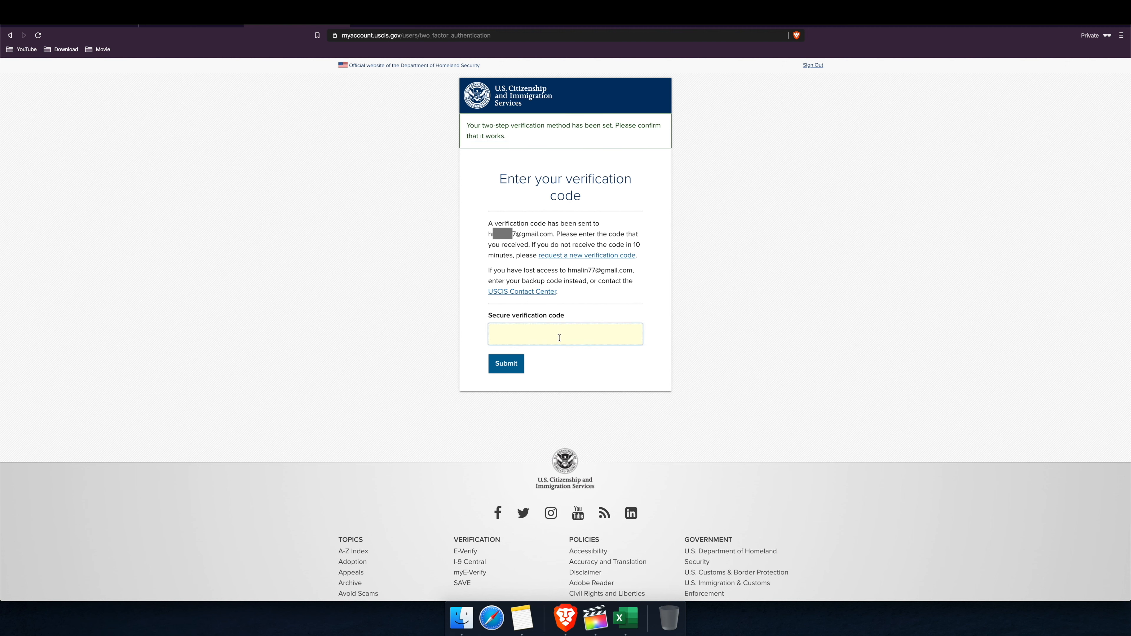
key(super+v)
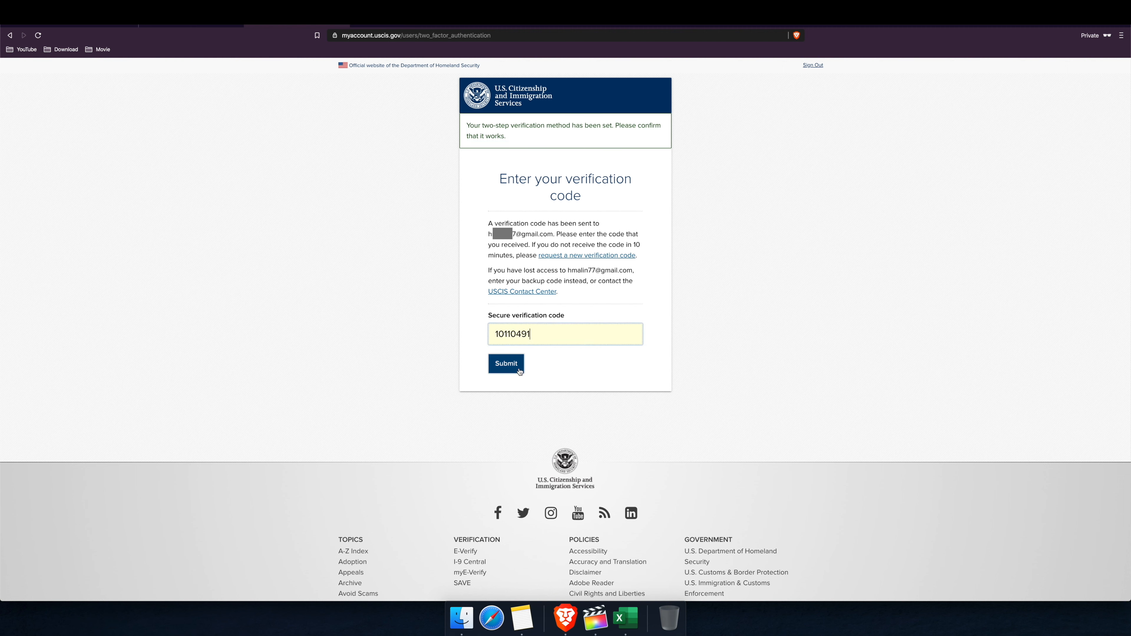
click(506, 370)
click(513, 370)
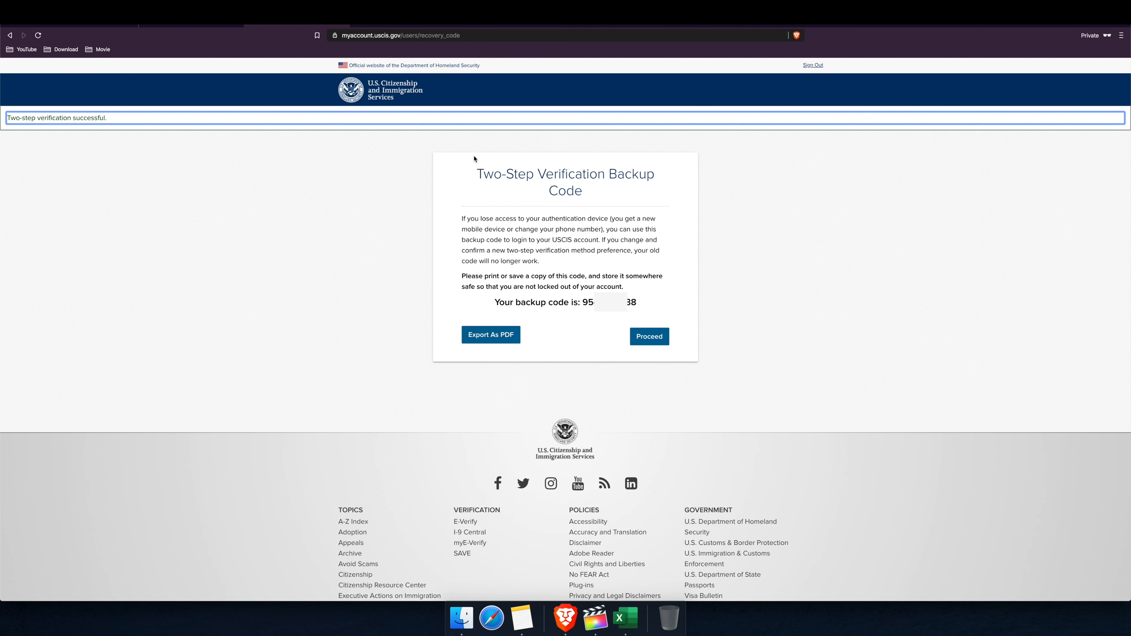
Step: Paste the copied backup code text into a new Gmail message, close it as a draft, and start another message
drag(480, 171, 640, 304)
key(super+c)
click(48, 27)
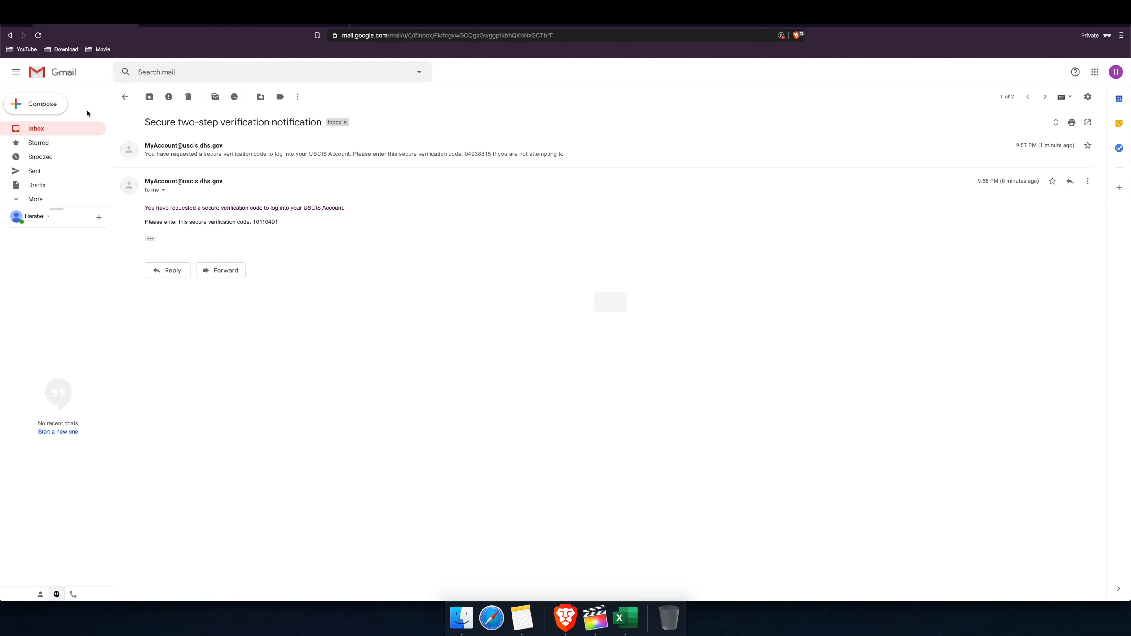
click(48, 105)
click(853, 425)
key(super+v)
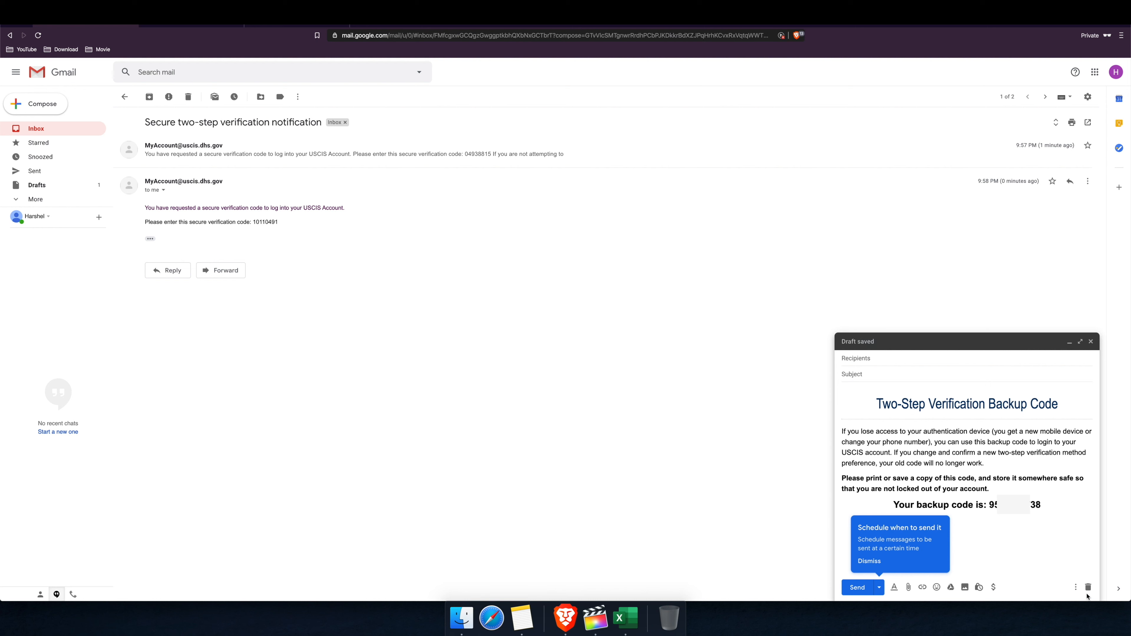
key(Escape)
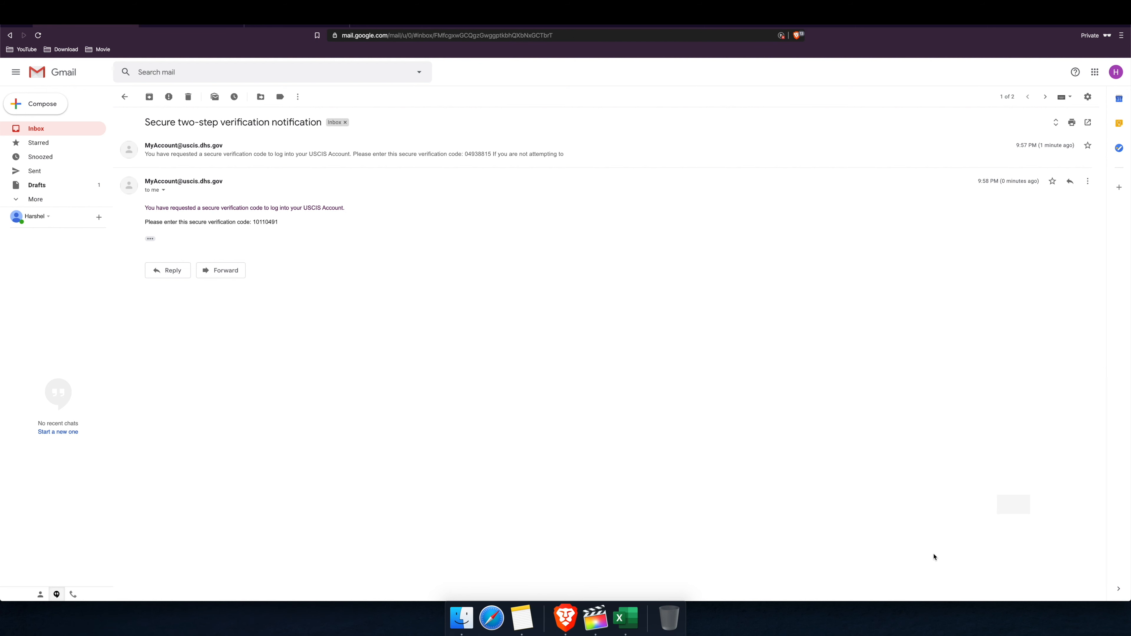
click(44, 106)
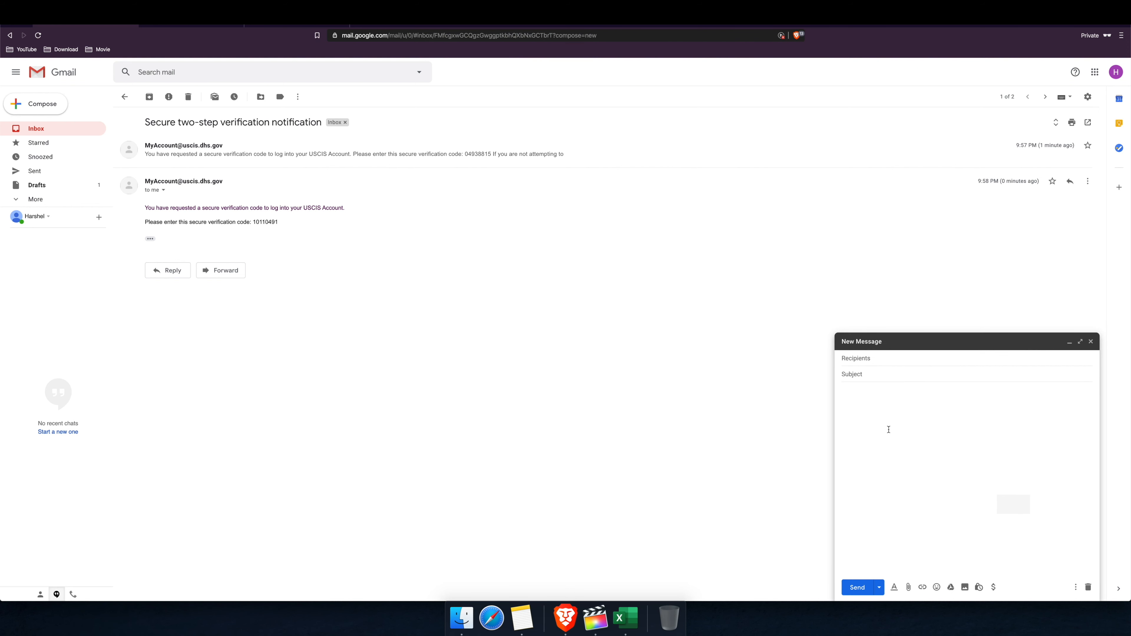
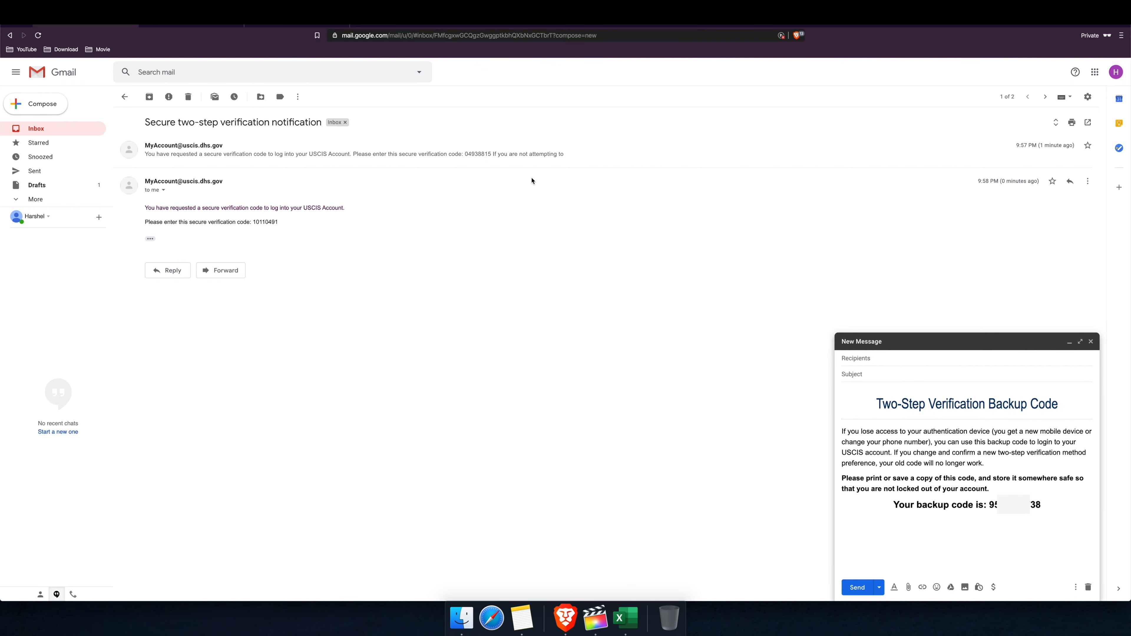
Step: Export the two-step verification backup code as a PDF on the USCIS tab, then proceed
click(251, 27)
click(486, 339)
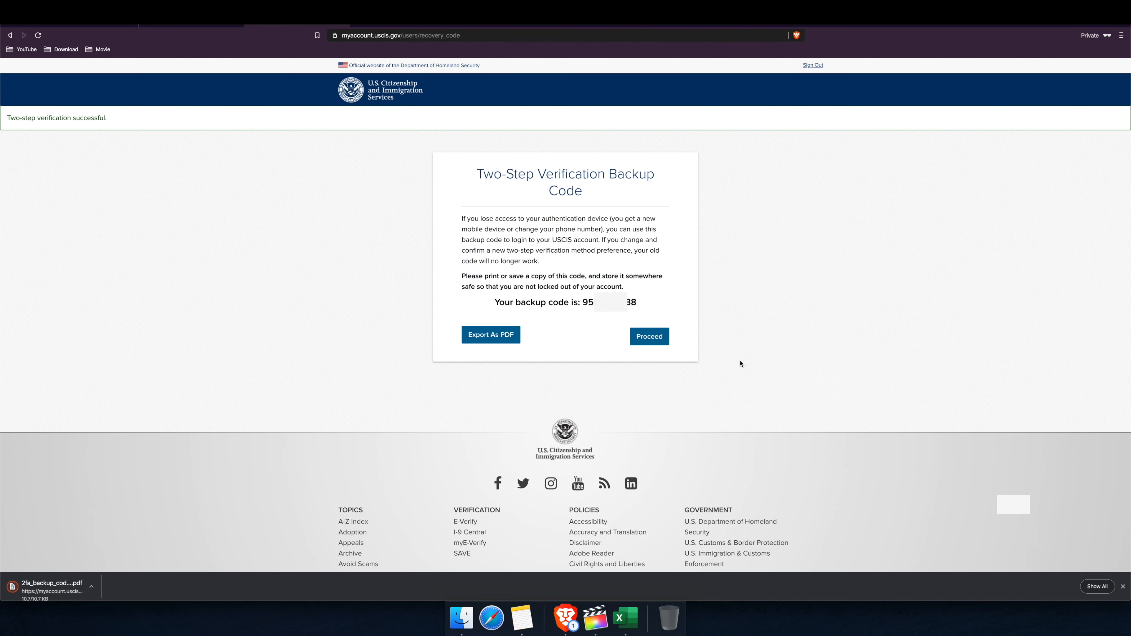
click(652, 341)
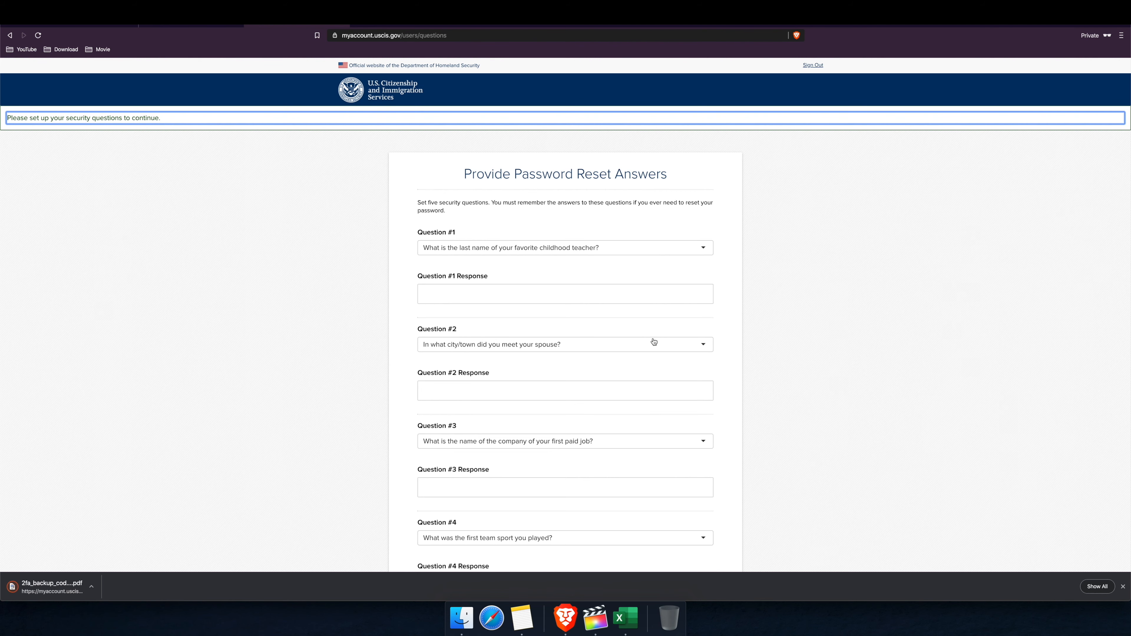
Step: Submit the security questions, starting with the spouse-meeting city, and register as applicant, petitioner, or requestor
scroll(654, 342, down, 3)
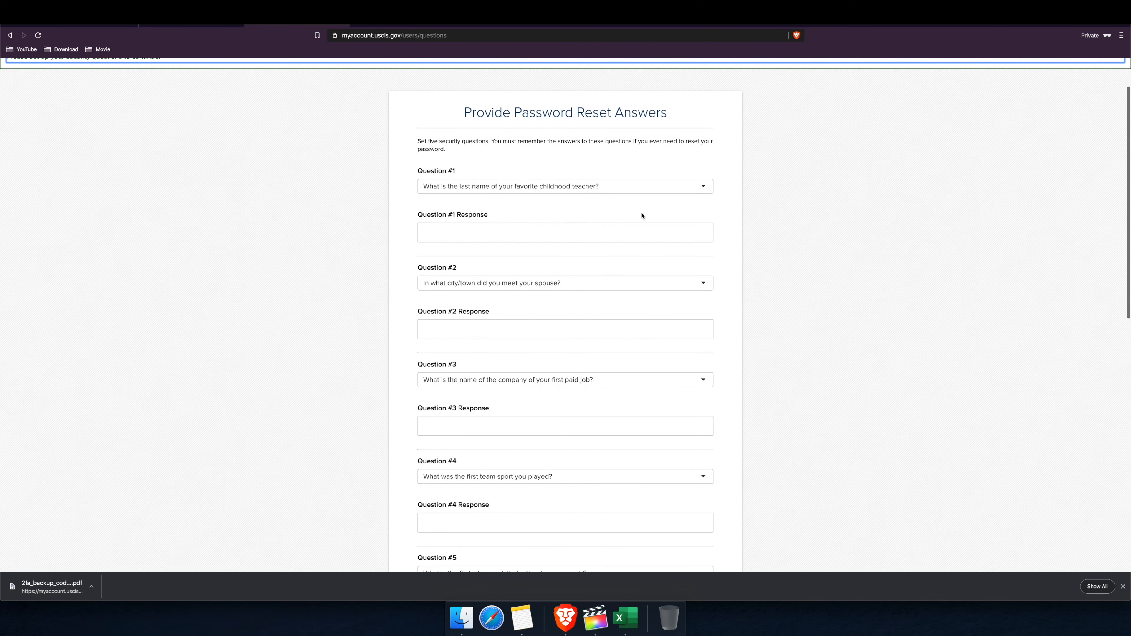
click(668, 188)
click(575, 210)
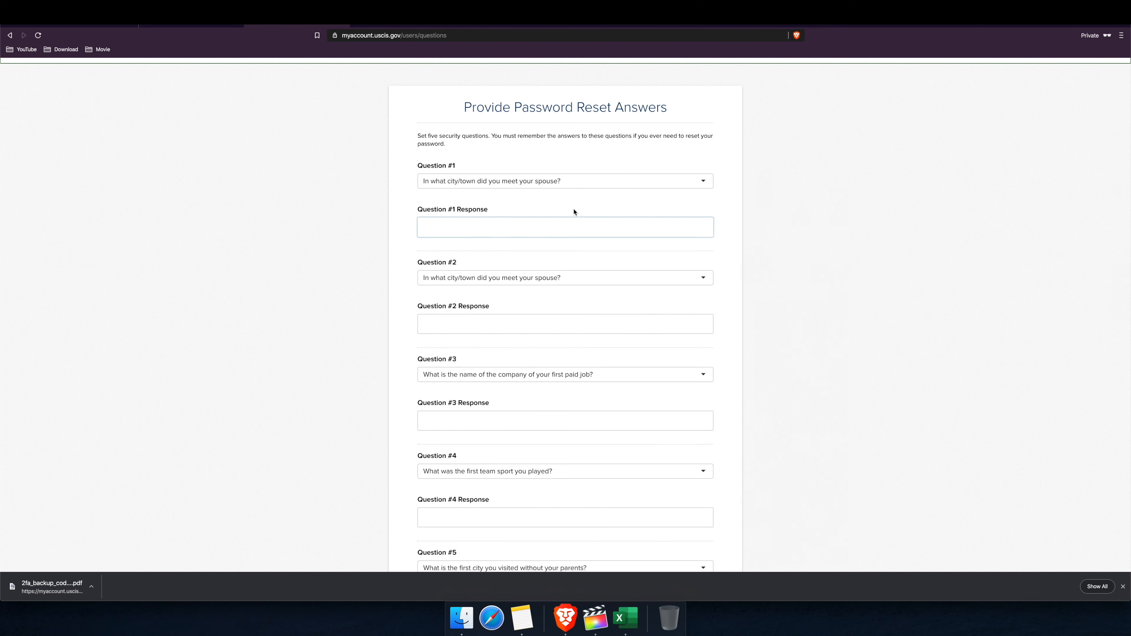
click(506, 229)
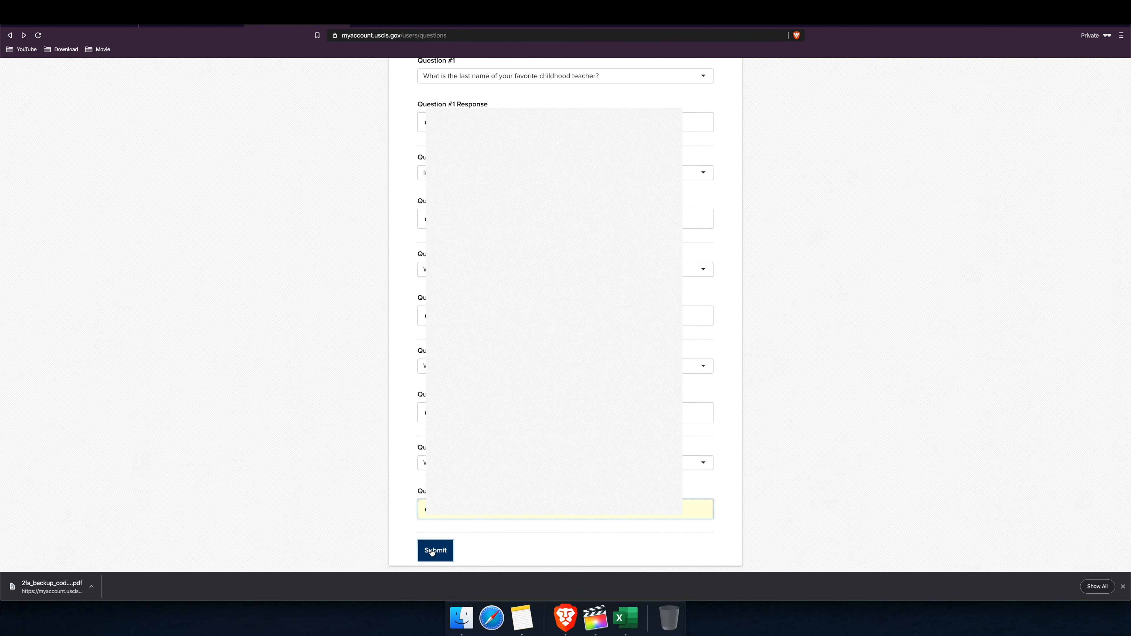
click(431, 553)
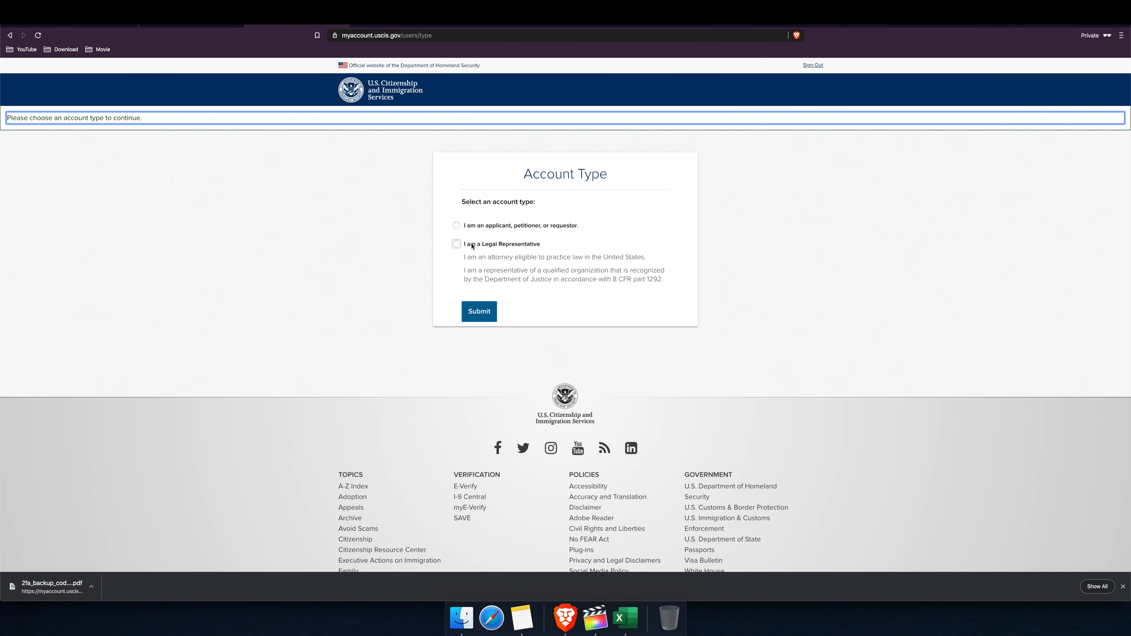
click(456, 226)
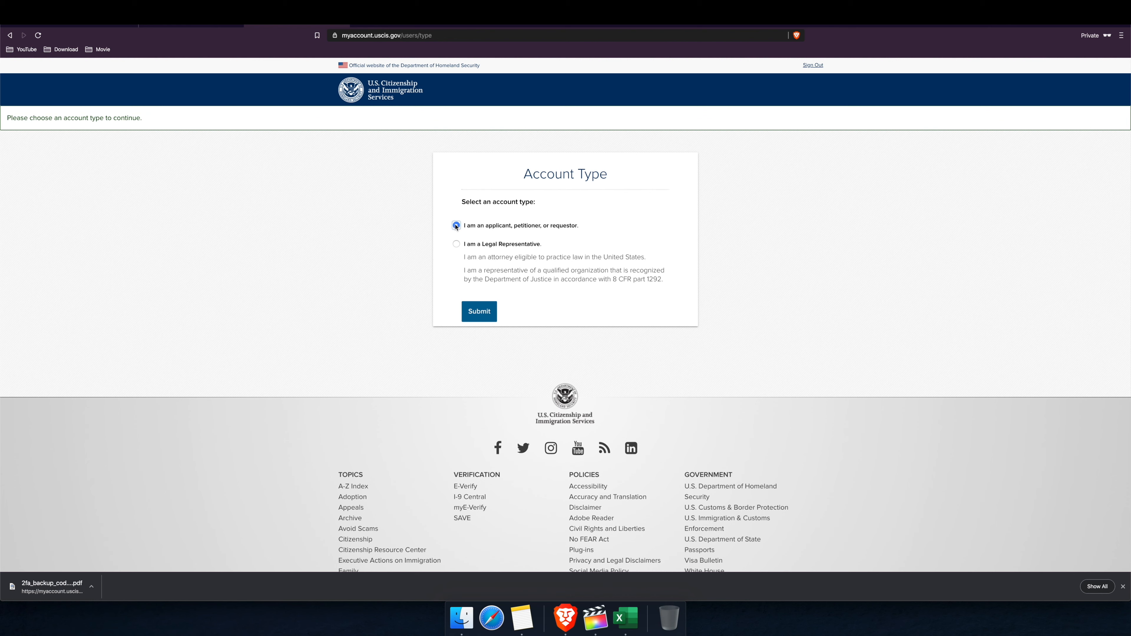
click(473, 313)
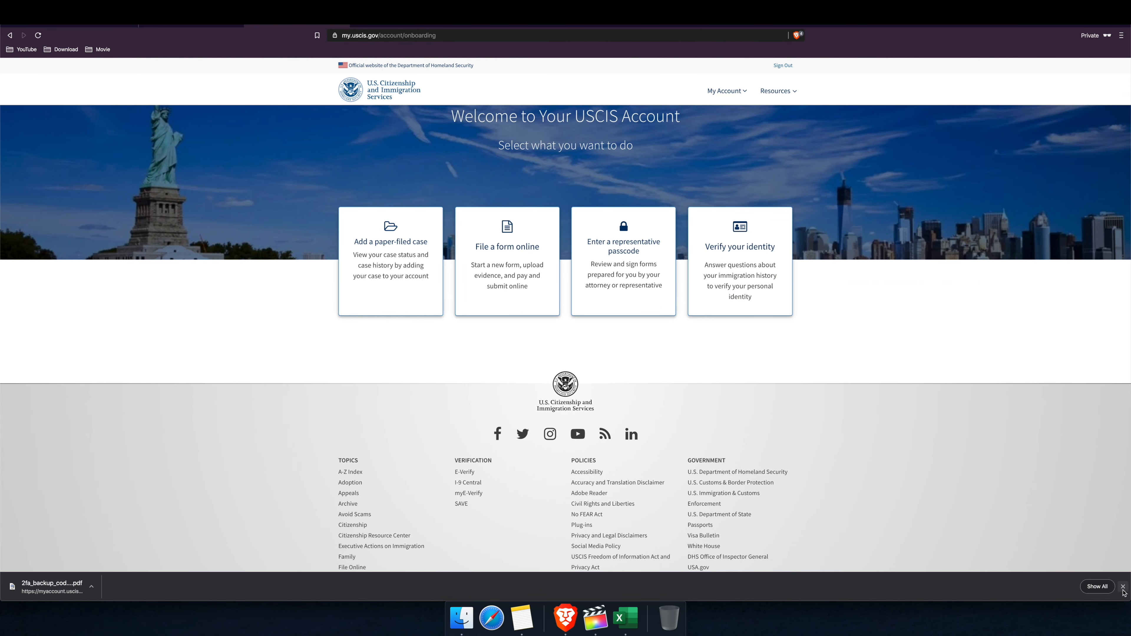
Step: Dismiss the downloads bar and choose File a form online from the My Account menu
click(1123, 587)
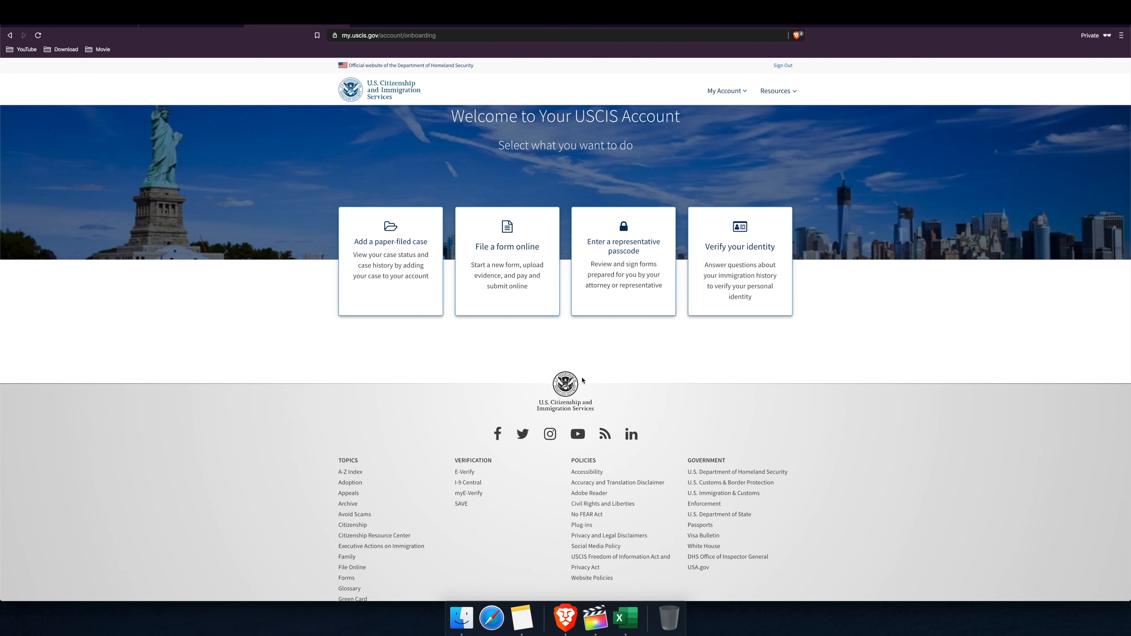
click(730, 95)
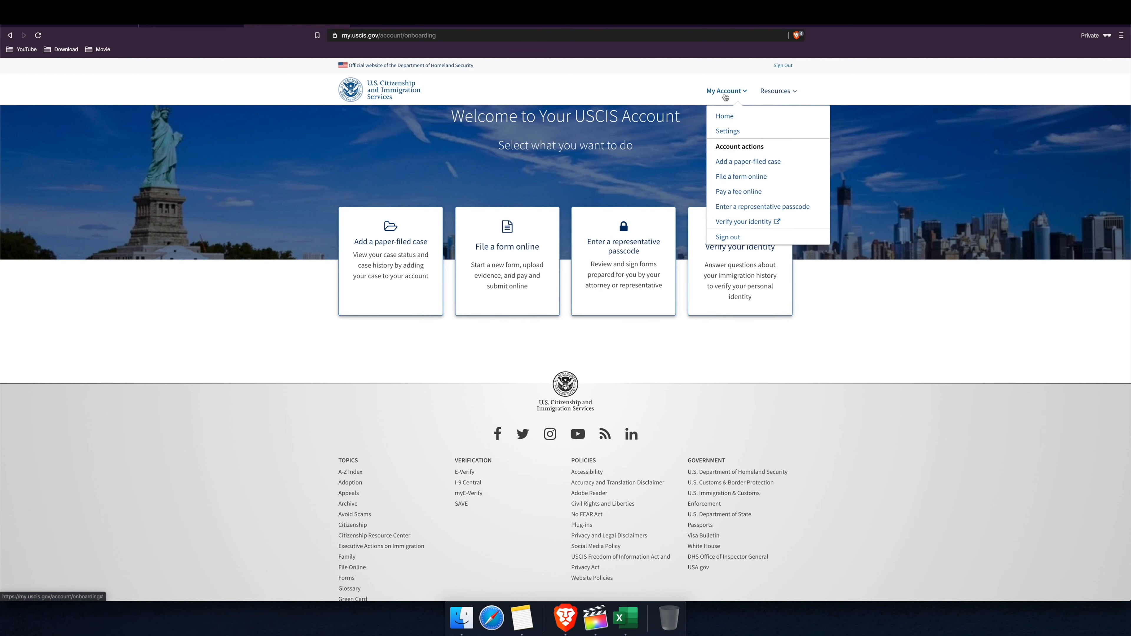
click(756, 178)
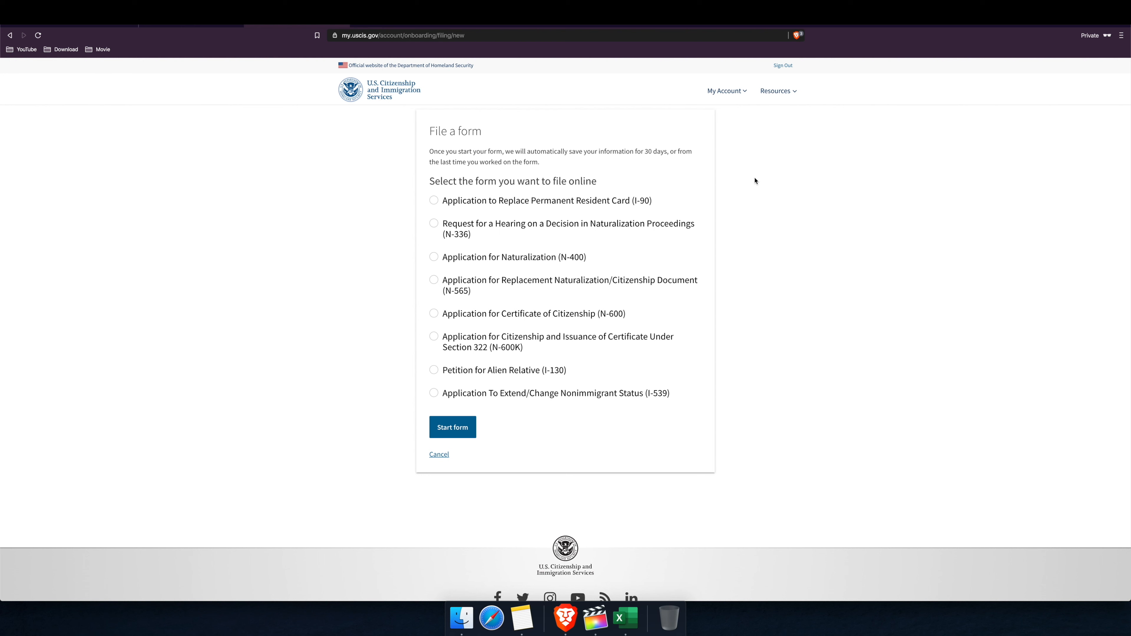
Step: Select Petition for Alien Relative (I-130) and start that form
click(583, 258)
click(476, 372)
click(457, 431)
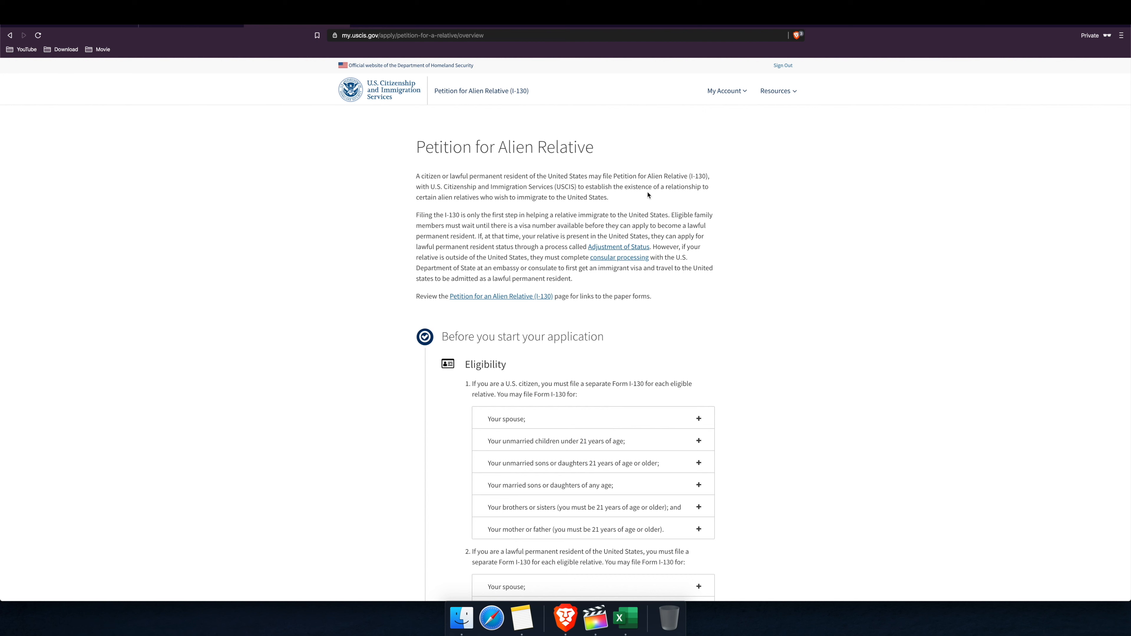
drag(418, 173, 711, 184)
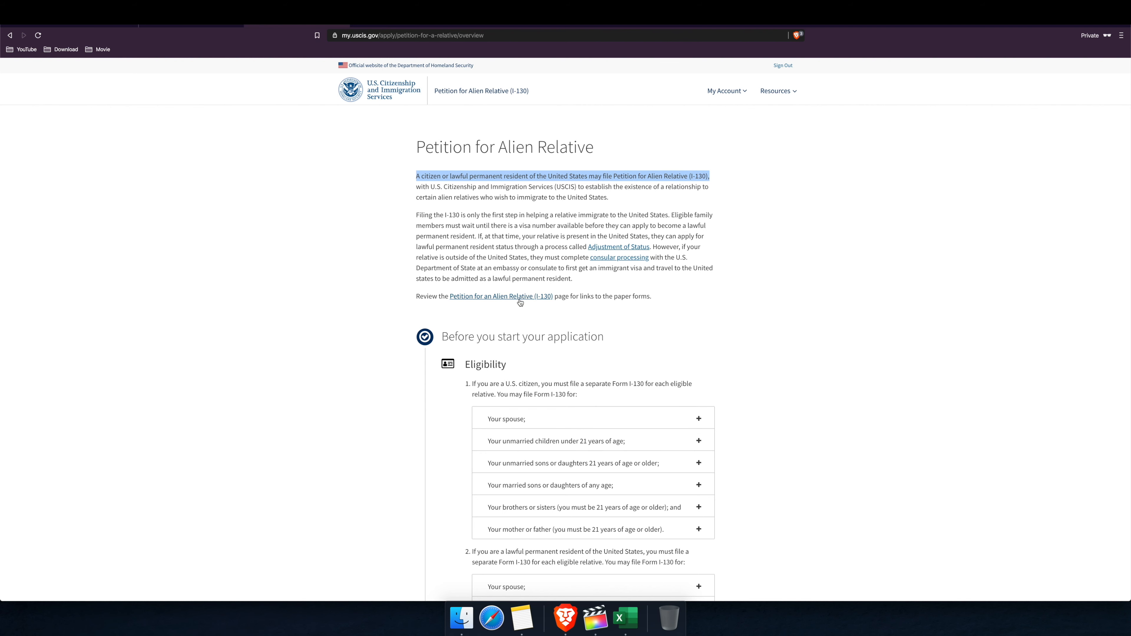
scroll(534, 298, down, 1)
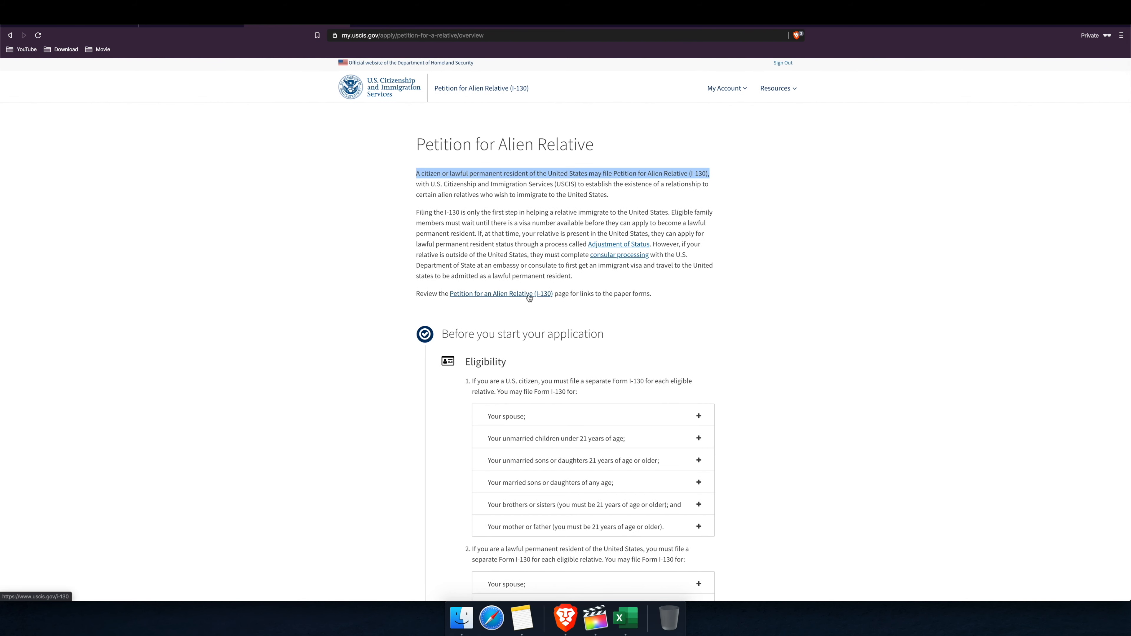
scroll(530, 298, down, 5)
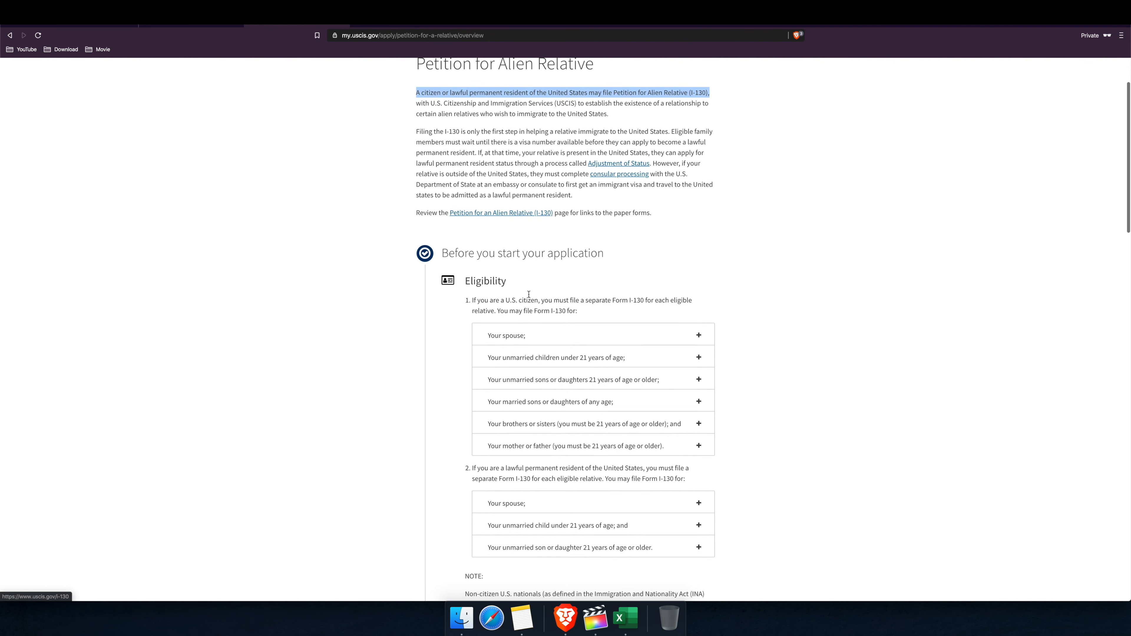
scroll(530, 290, up, 6)
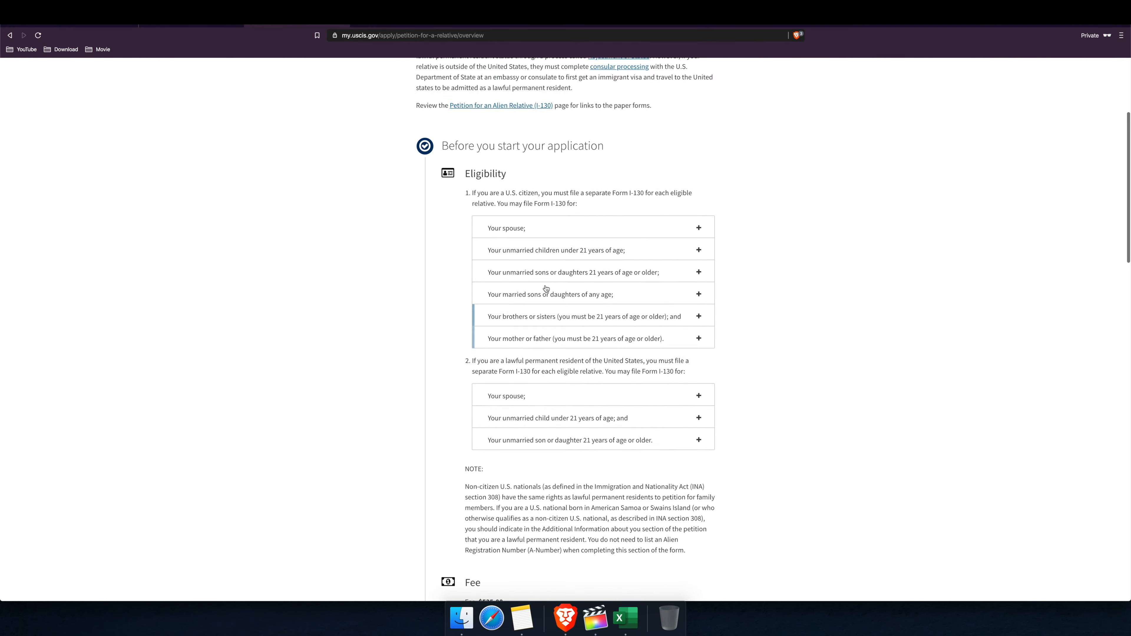
scroll(517, 291, down, 7)
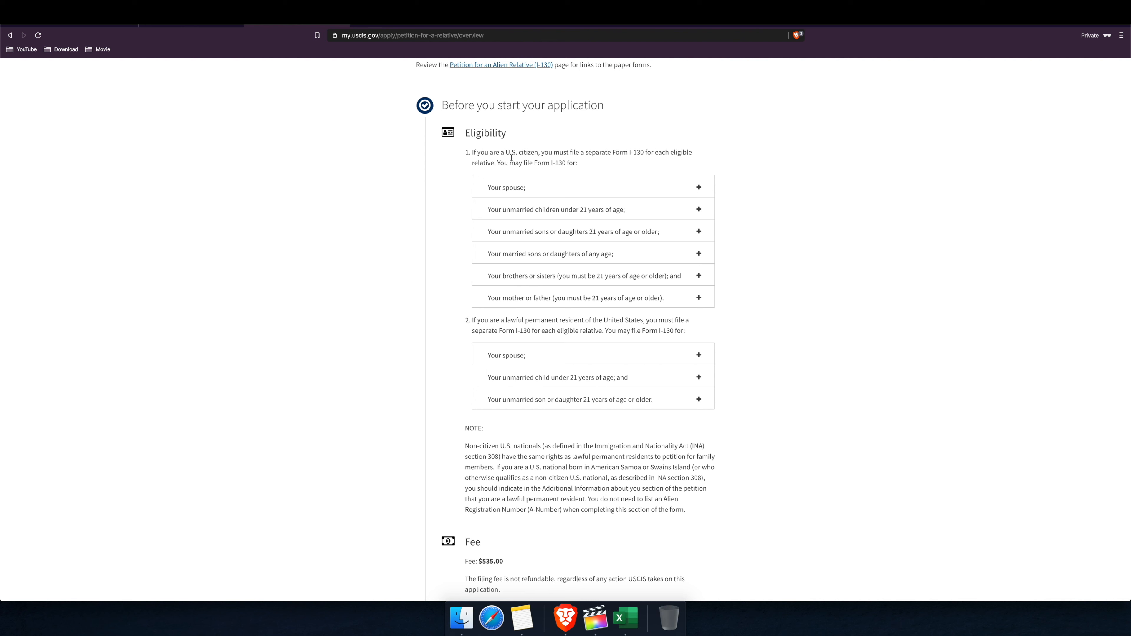
drag(505, 152, 596, 162)
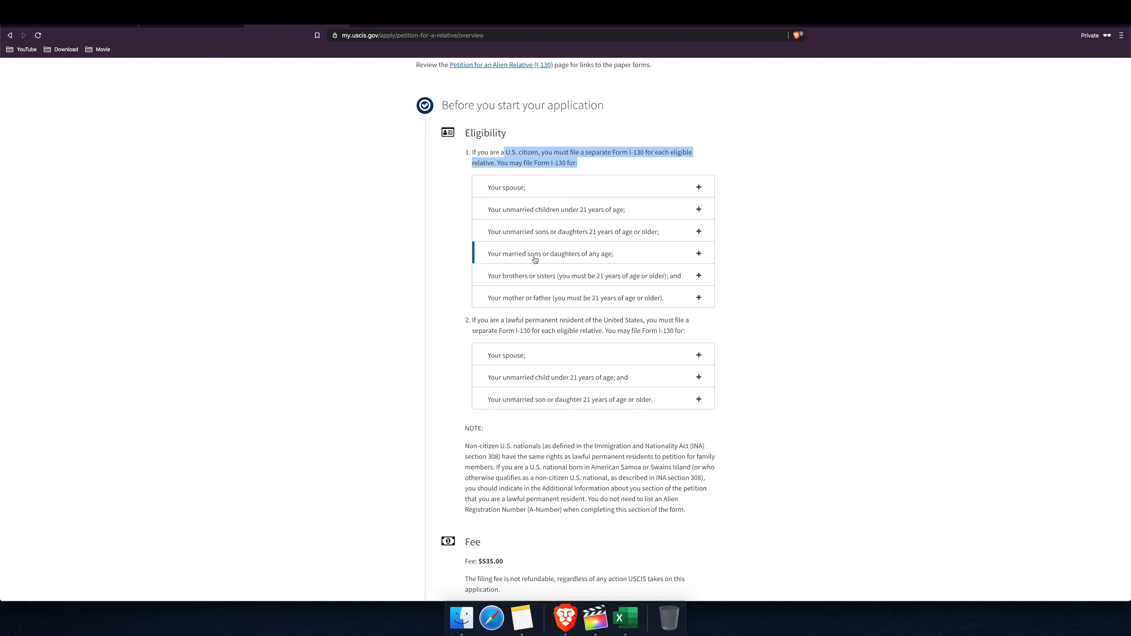
click(562, 304)
scroll(590, 303, down, 1)
scroll(591, 303, down, 1)
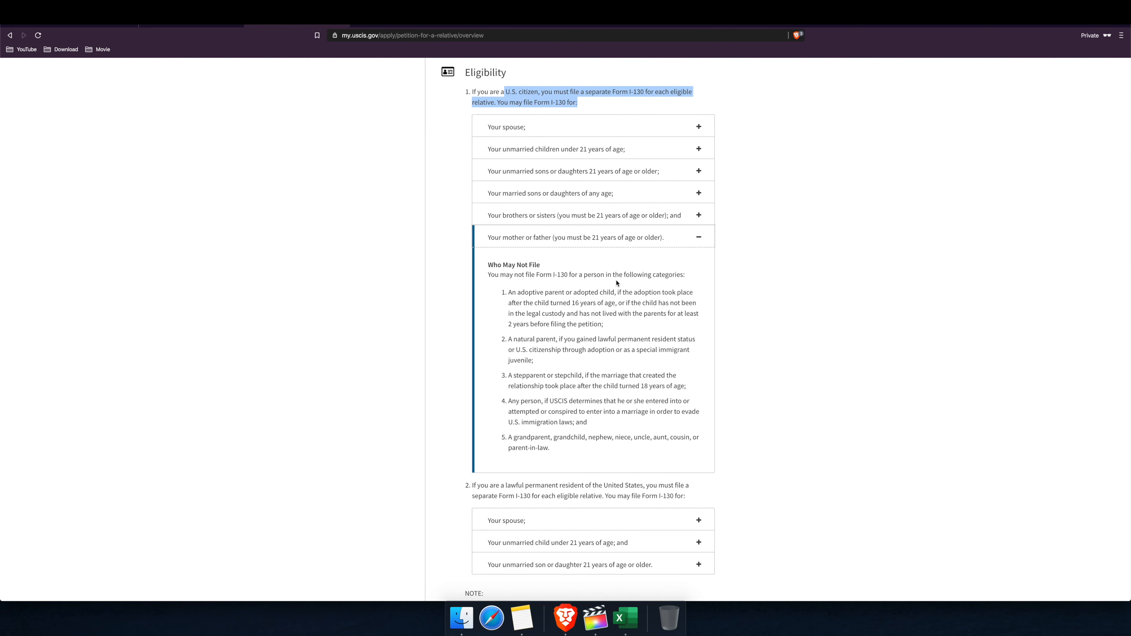
scroll(588, 311, down, 1)
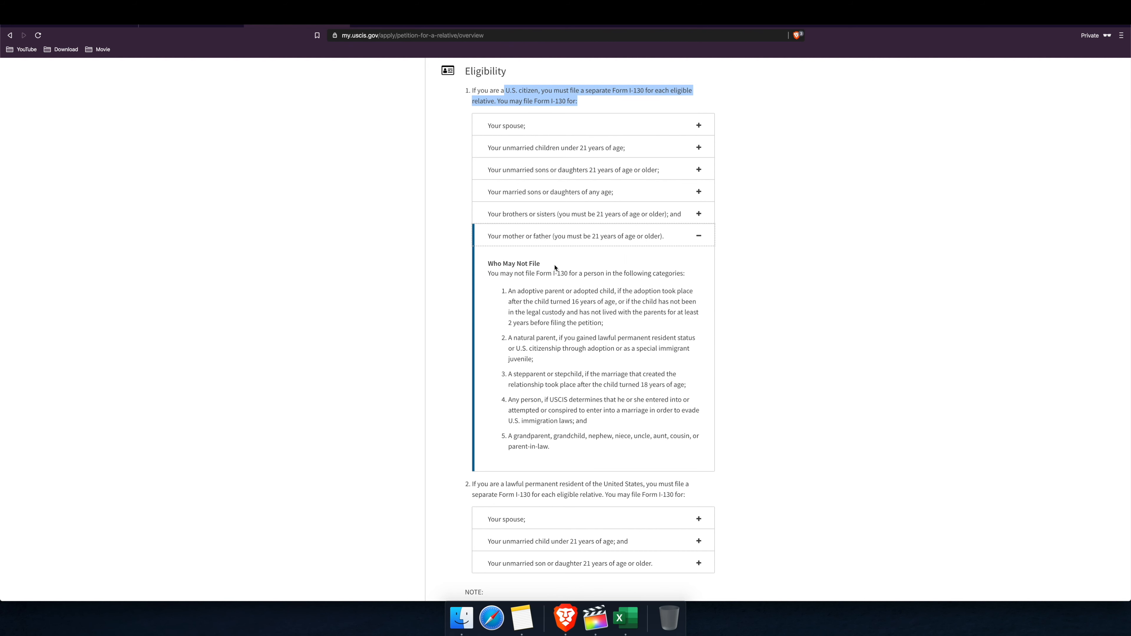
click(669, 240)
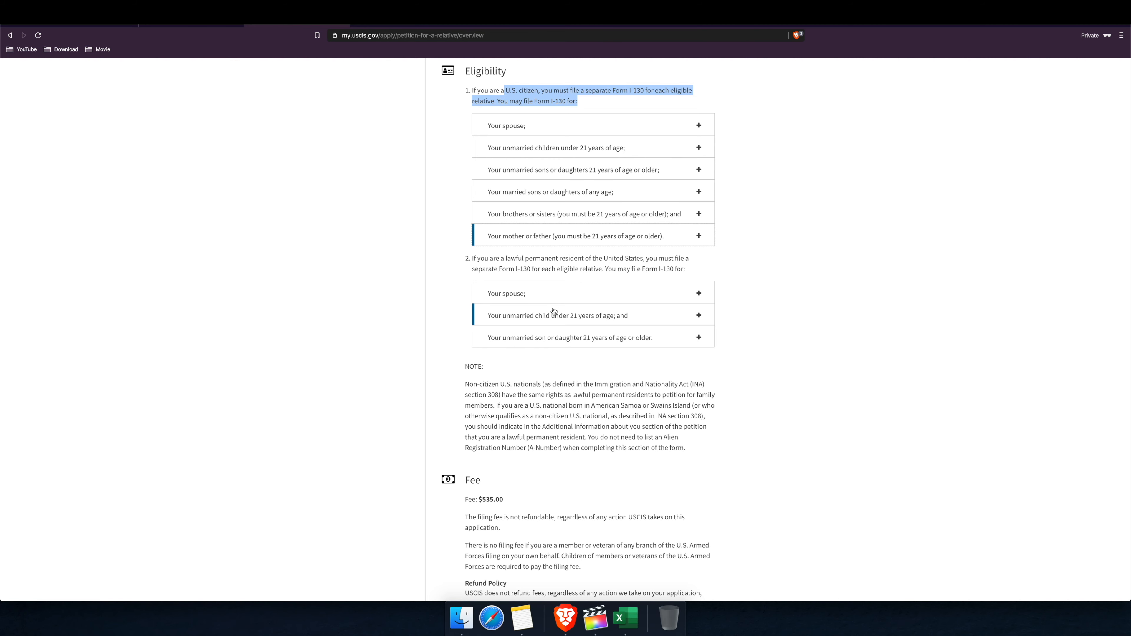
scroll(553, 312, down, 3)
scroll(556, 306, down, 10)
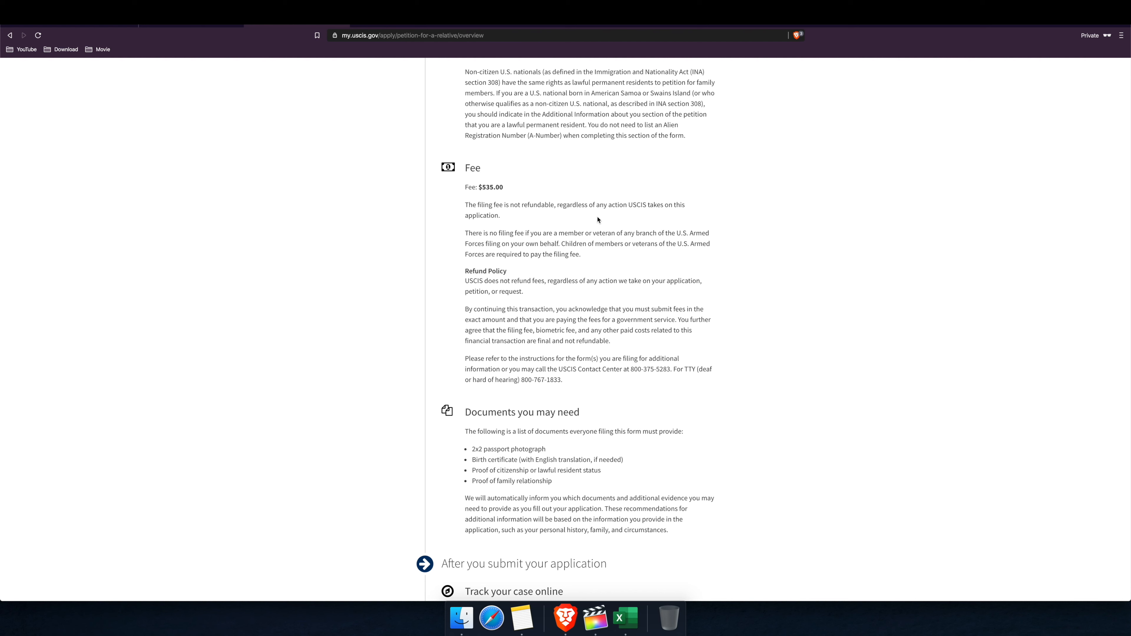
Step: Read the overview's required documents, such as the birth certificate and proof of family relationship
scroll(579, 233, down, 1)
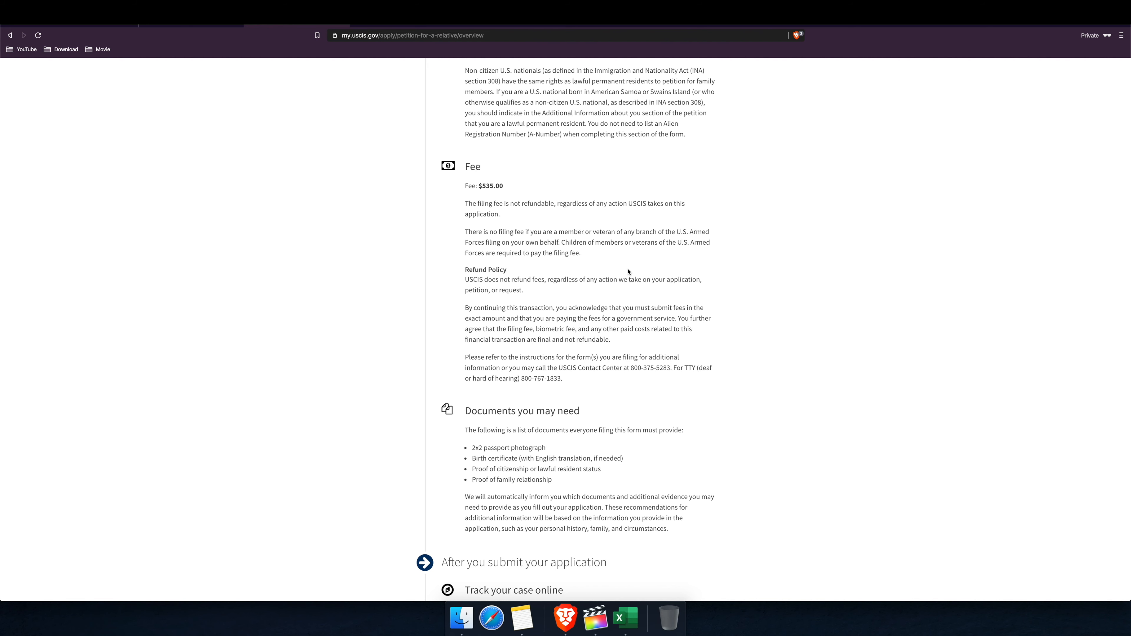
scroll(628, 272, down, 5)
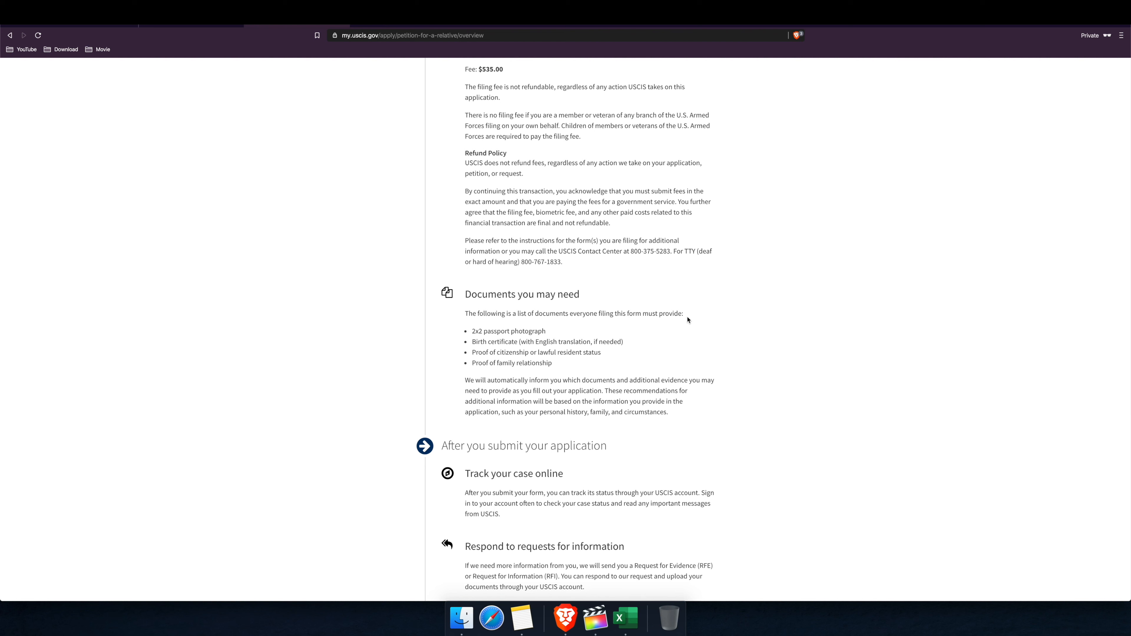
drag(684, 316, 464, 318)
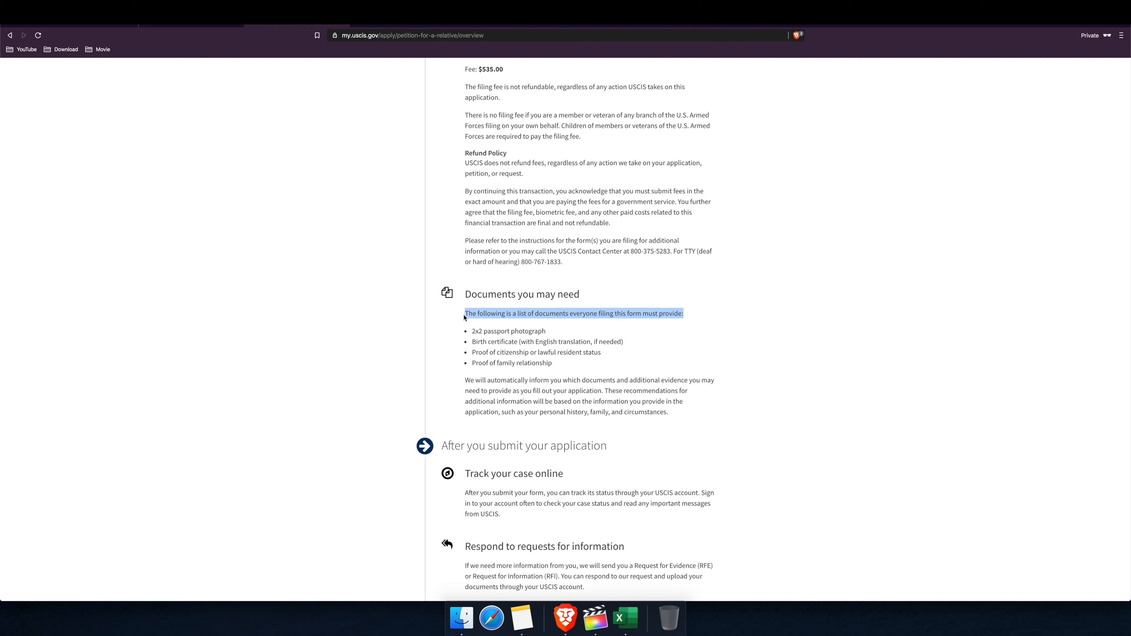
click(548, 297)
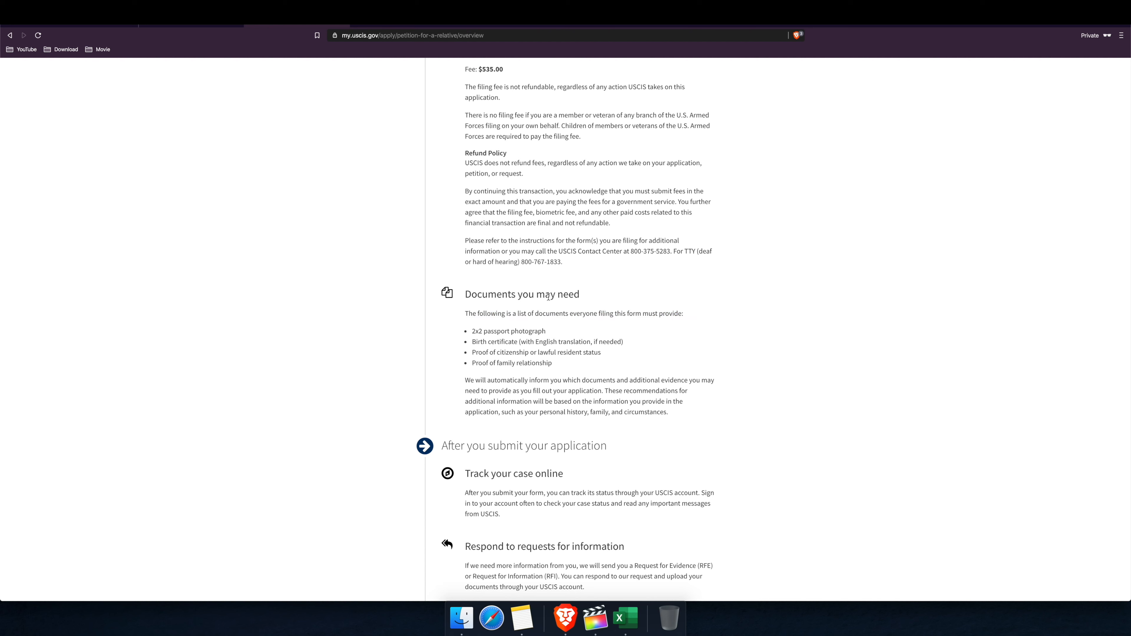
drag(580, 297, 518, 296)
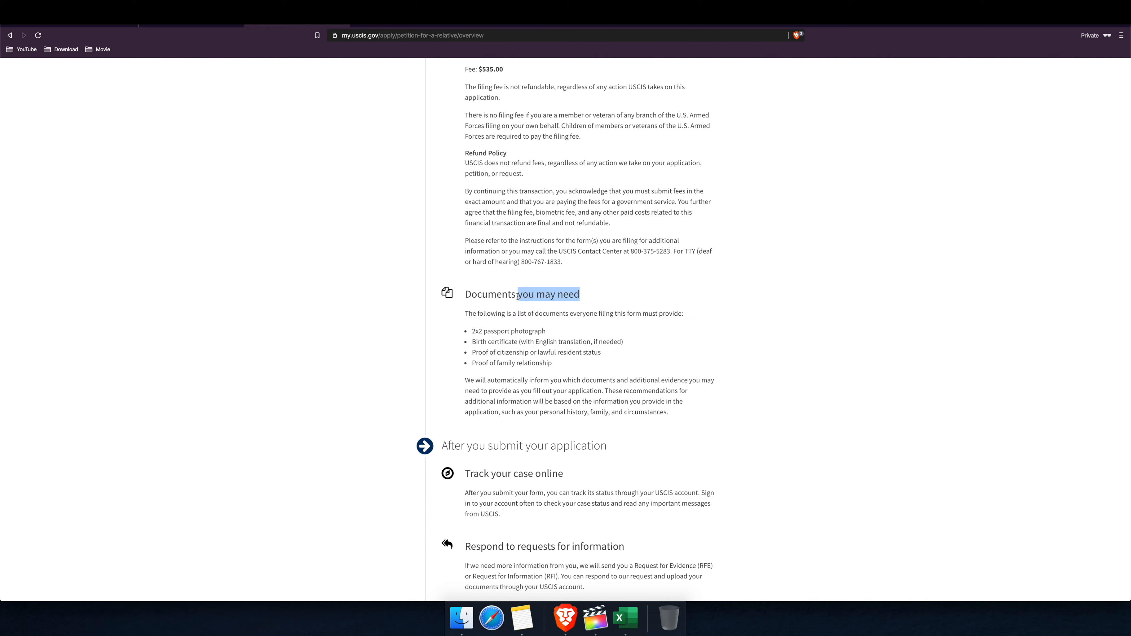
scroll(505, 340, down, 2)
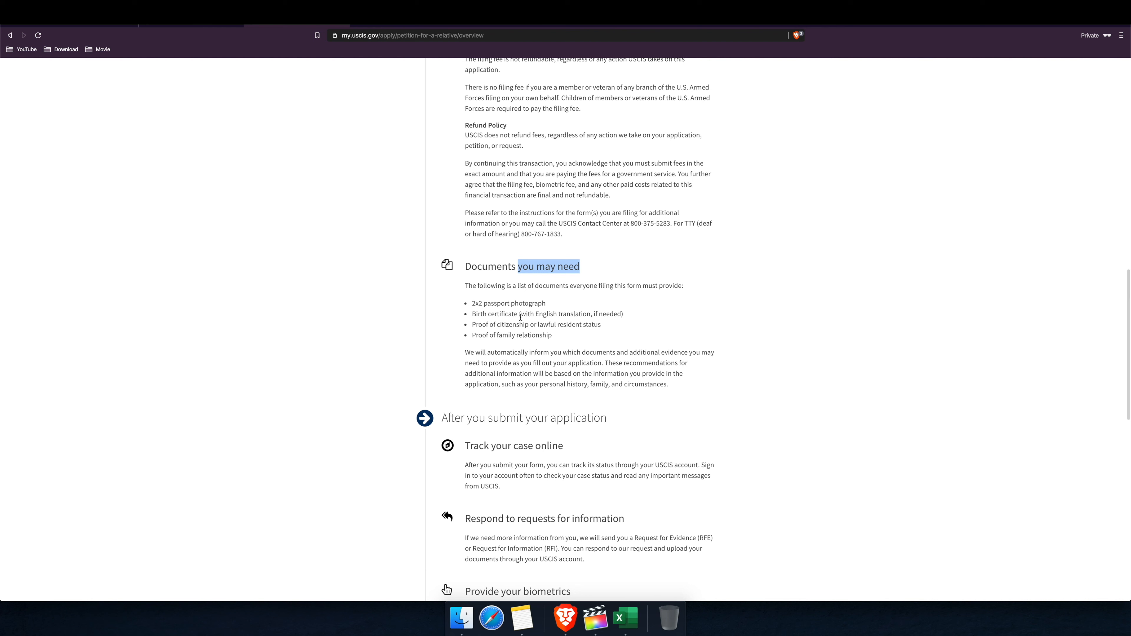
drag(622, 316, 546, 305)
click(476, 328)
mouse_move(486, 325)
mouse_down()
mouse_move(601, 325)
mouse_move(473, 336)
mouse_up()
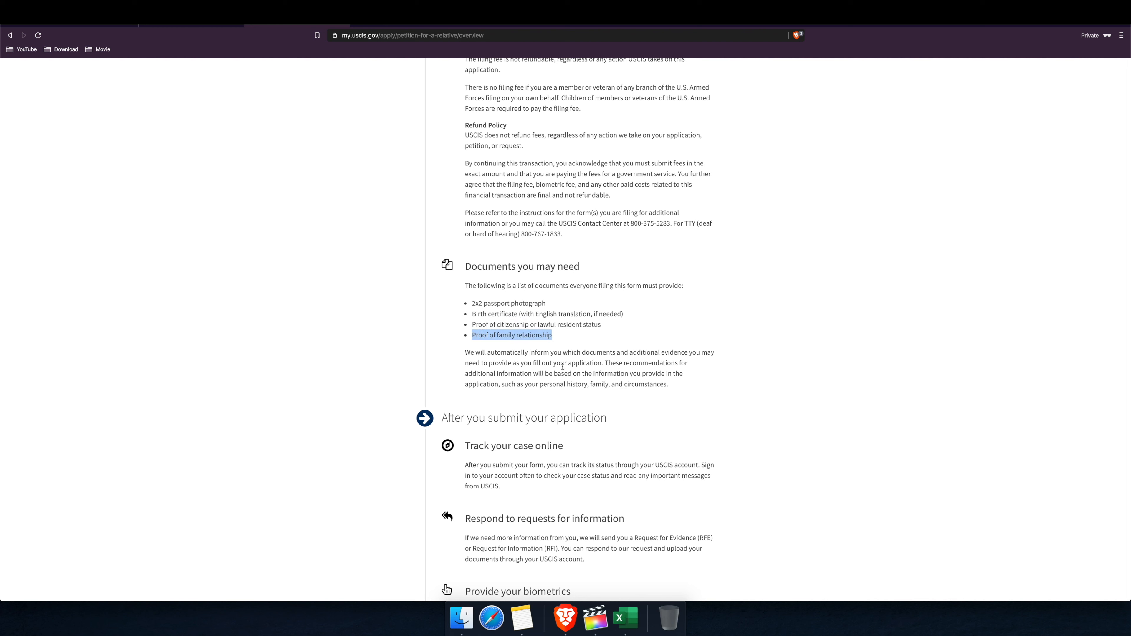
drag(500, 352, 463, 352)
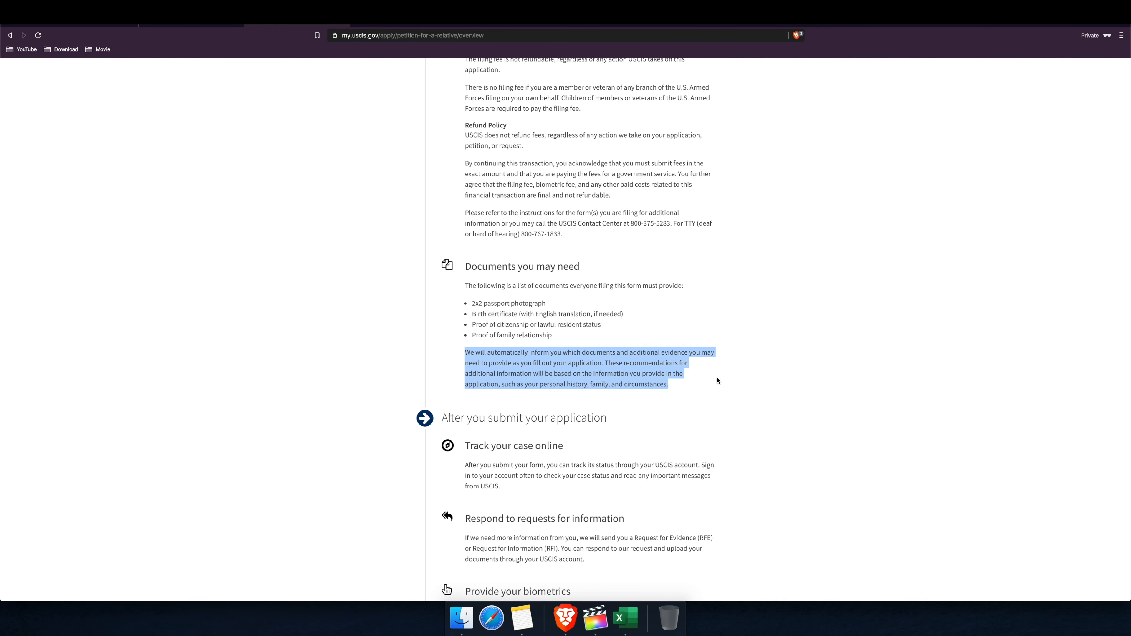
Step: Read the case tracking, evidence request, biometrics and decision sections, then continue to the start page
scroll(718, 381, down, 5)
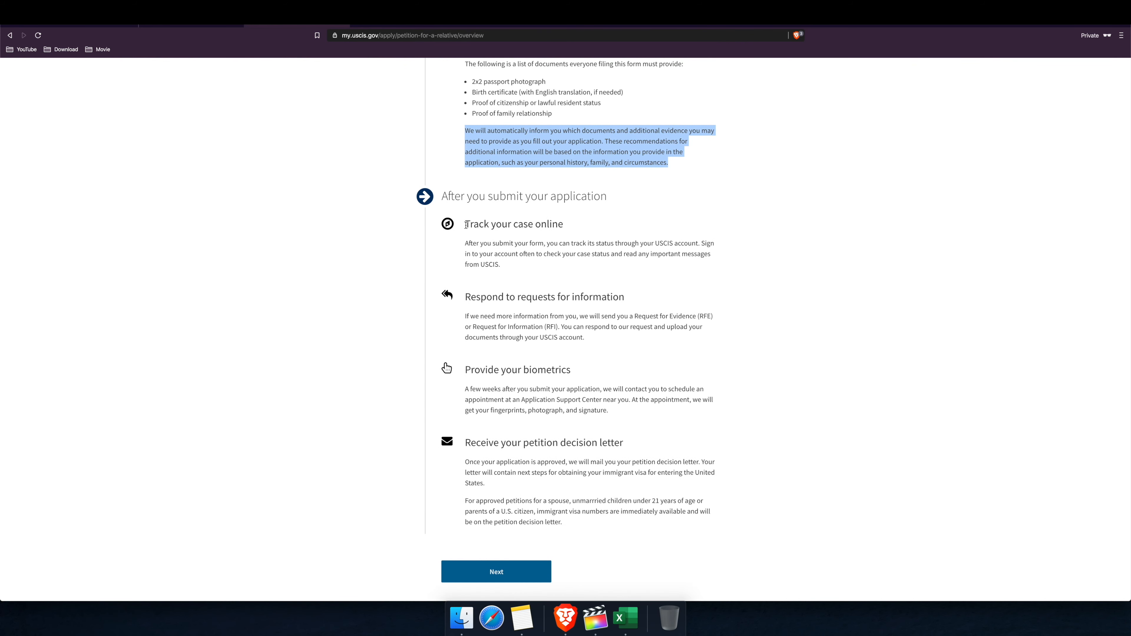
drag(465, 226, 566, 232)
drag(464, 297, 613, 292)
drag(572, 370, 467, 368)
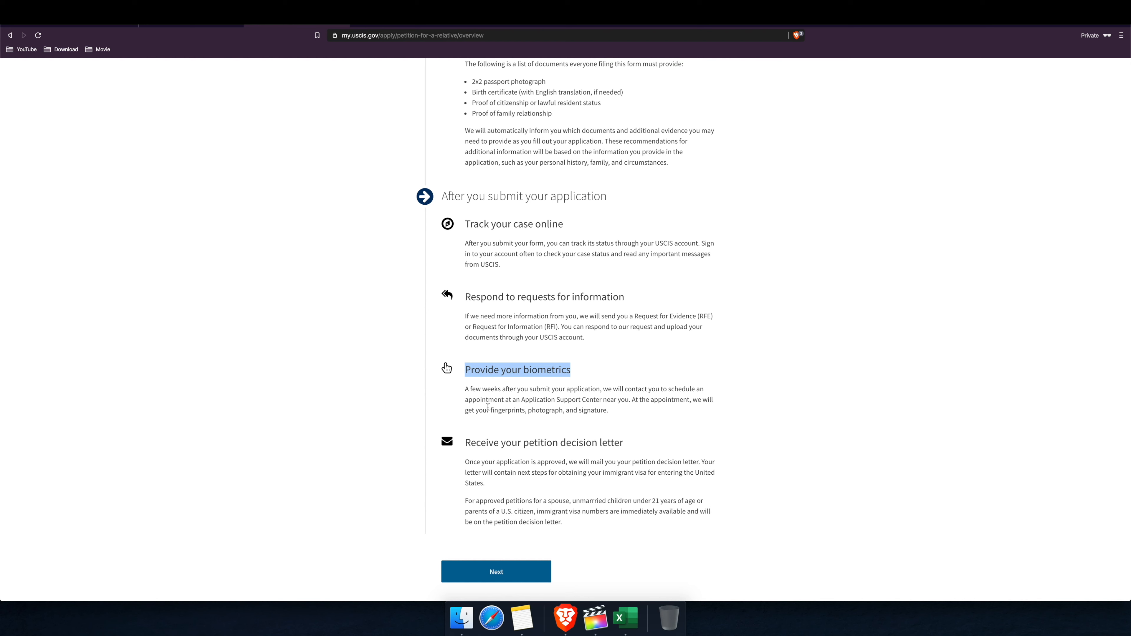
click(563, 409)
scroll(558, 437, down, 1)
drag(493, 397, 620, 400)
click(628, 406)
scroll(585, 407, down, 1)
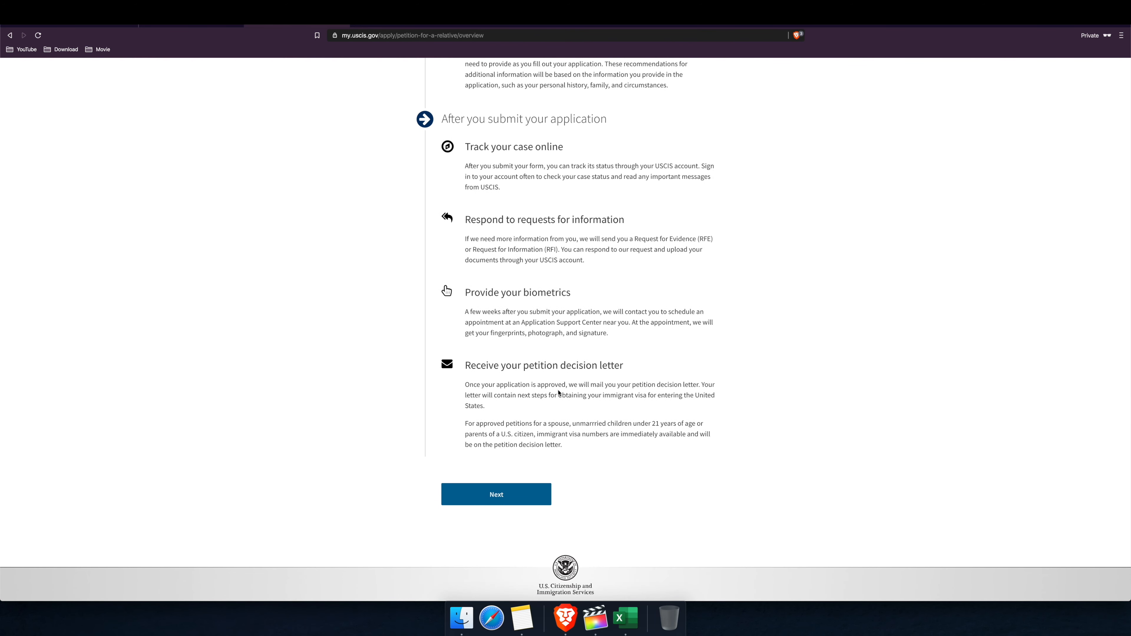
scroll(570, 401, up, 20)
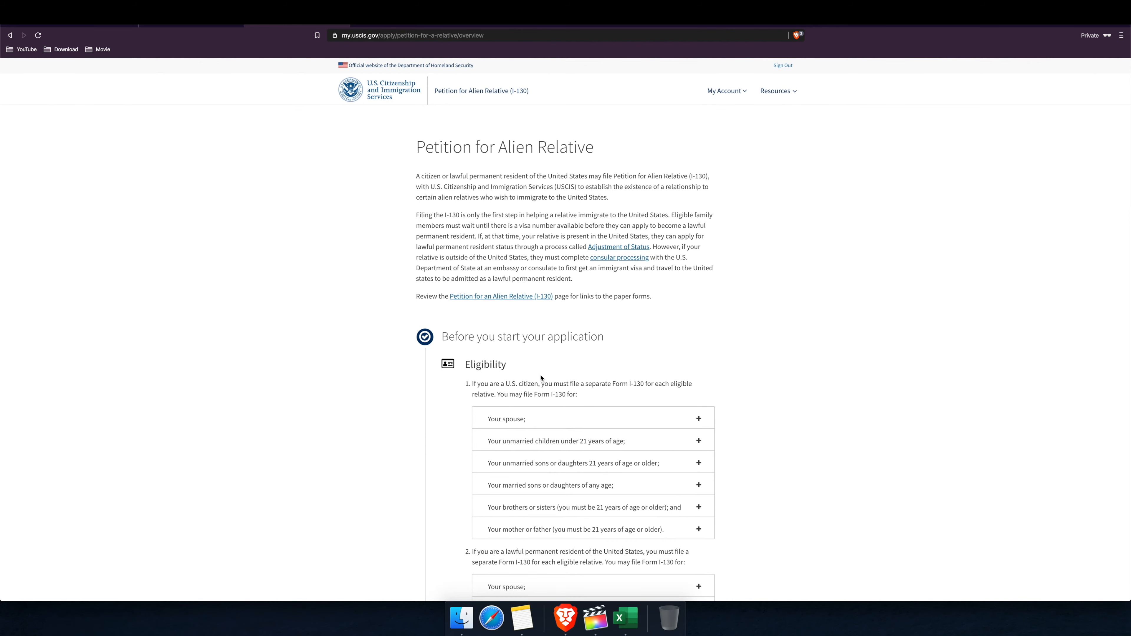
scroll(541, 378, down, 20)
scroll(542, 378, down, 10)
scroll(541, 379, up, 6)
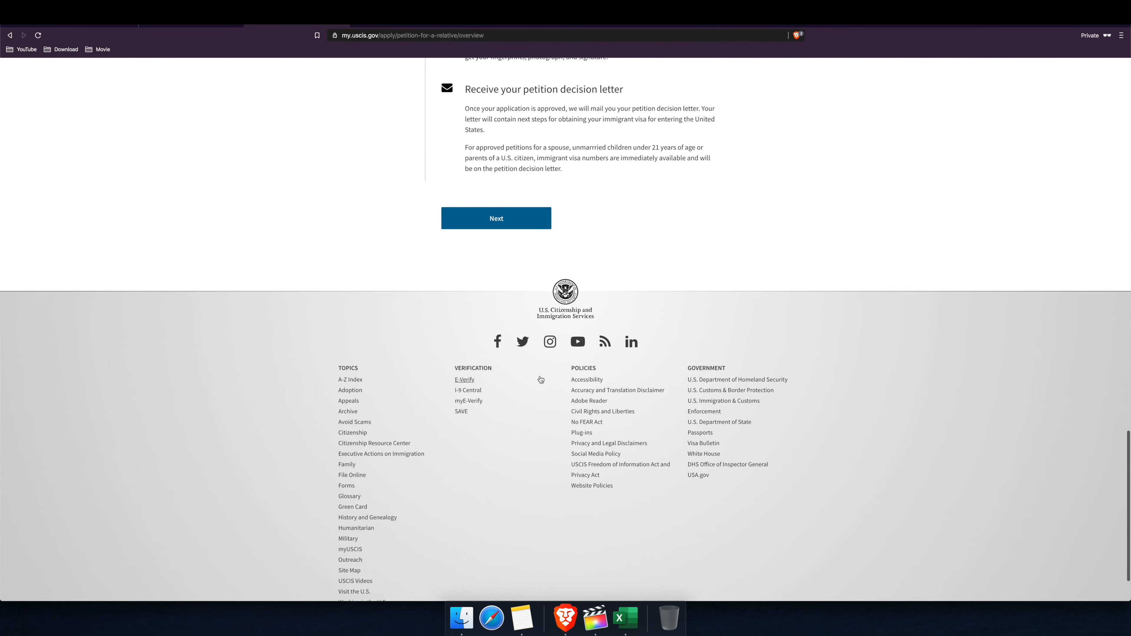
click(517, 435)
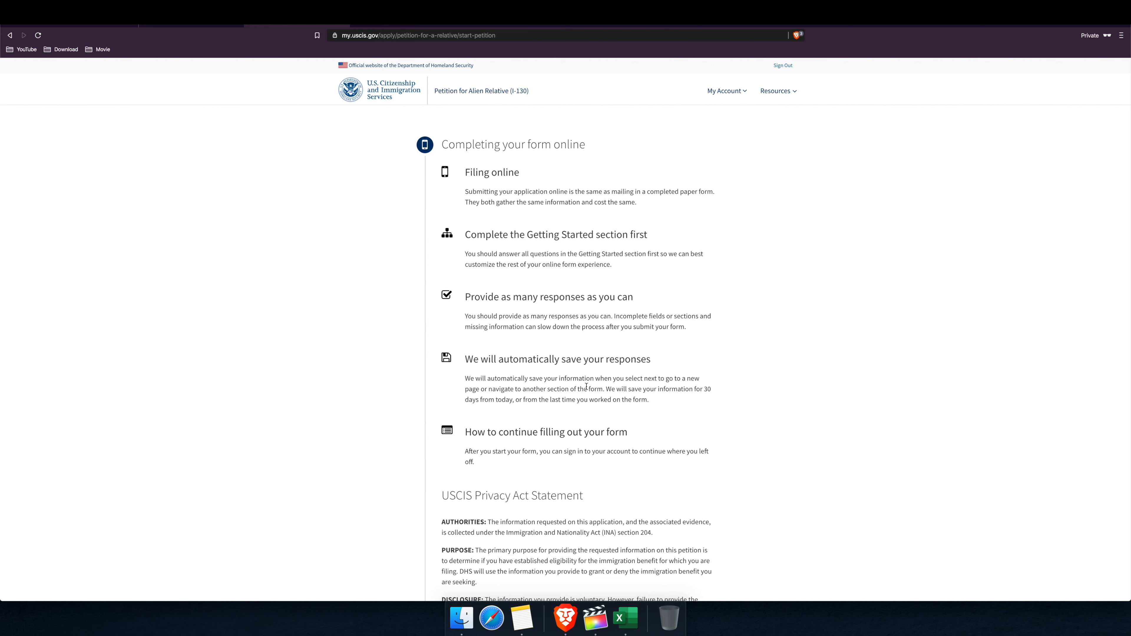
Step: Review the 30-day auto-save notice and start the online petition
drag(705, 389, 513, 399)
drag(650, 400, 525, 400)
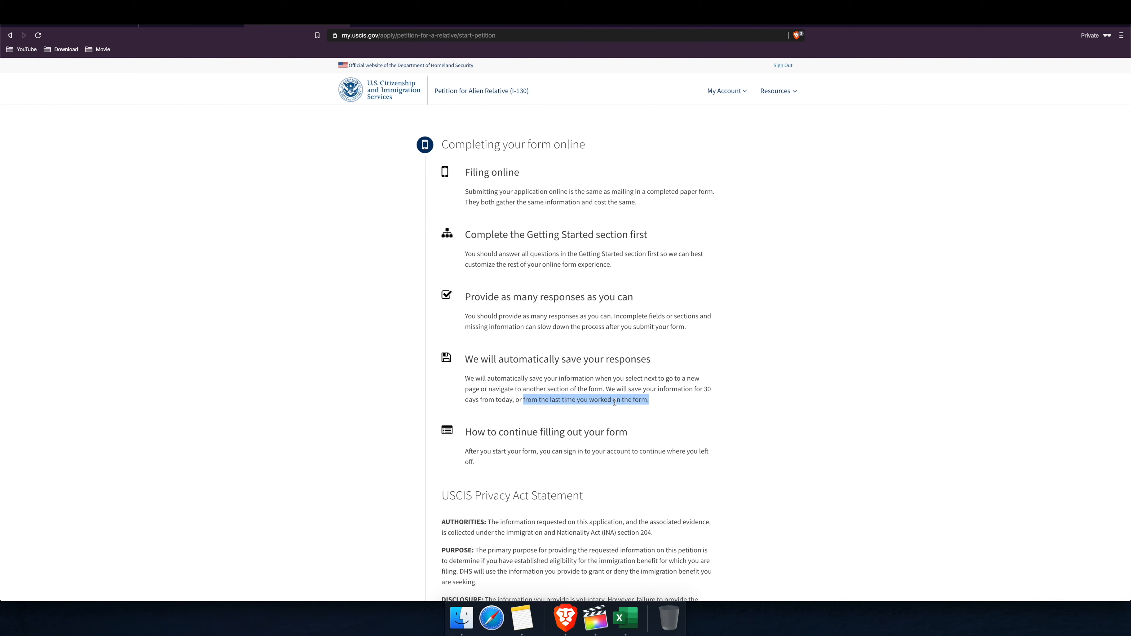
scroll(638, 411, down, 5)
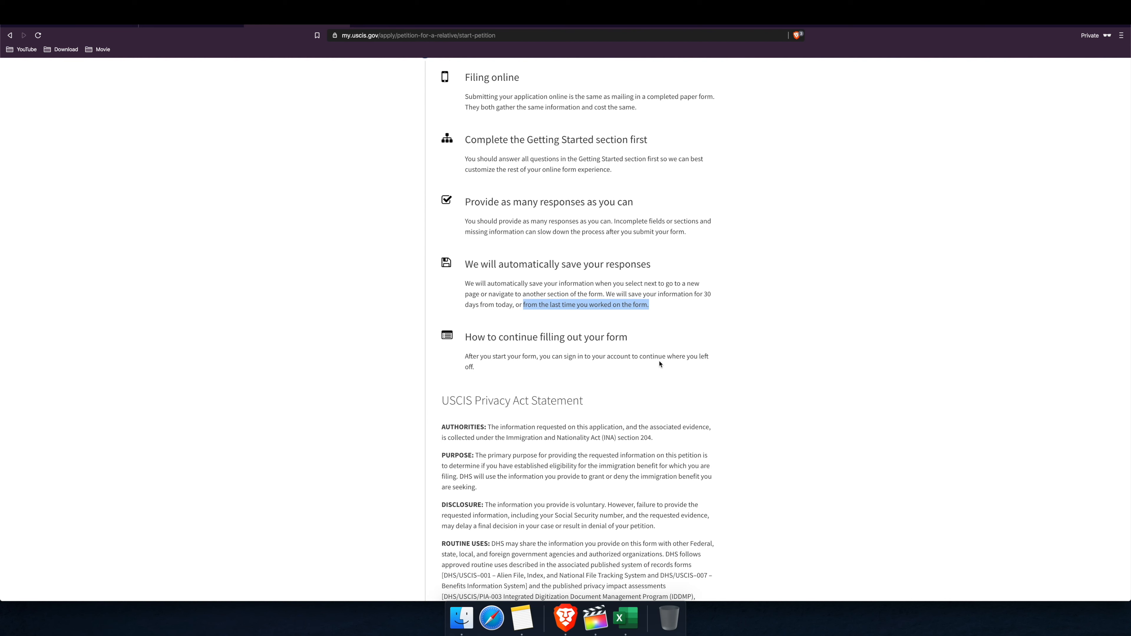
scroll(523, 374, down, 20)
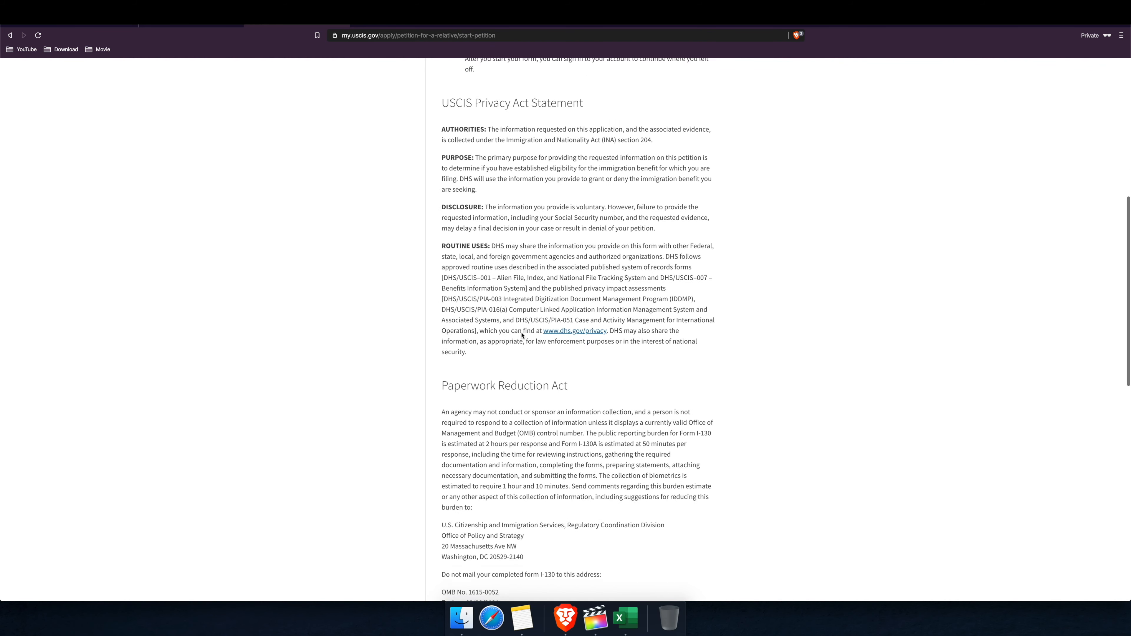
scroll(523, 332, down, 10)
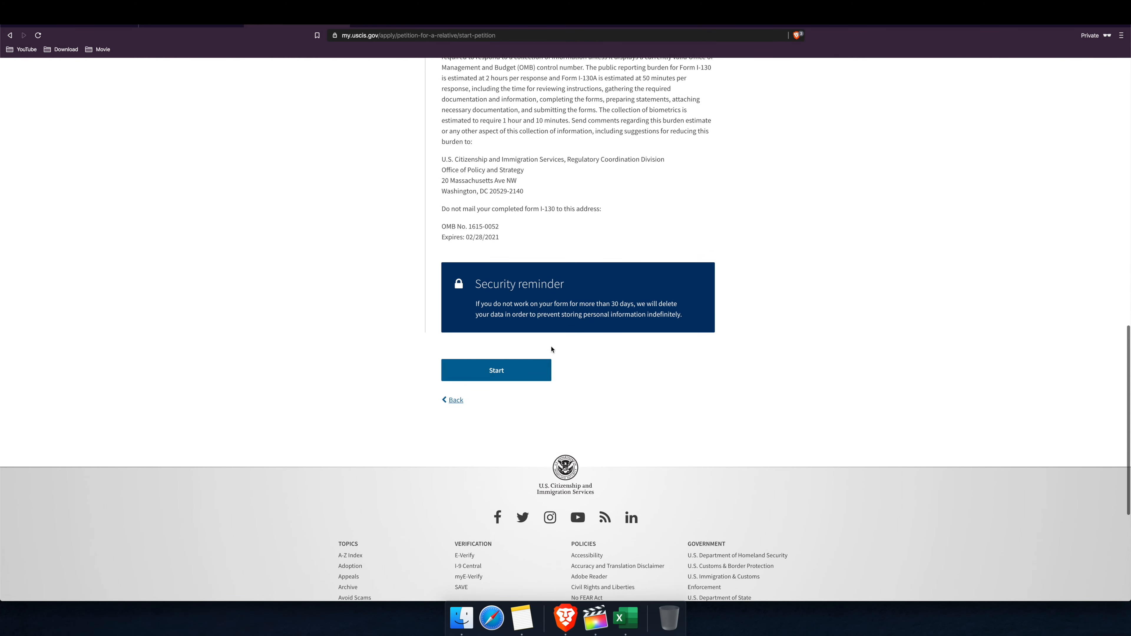
scroll(513, 276, up, 1)
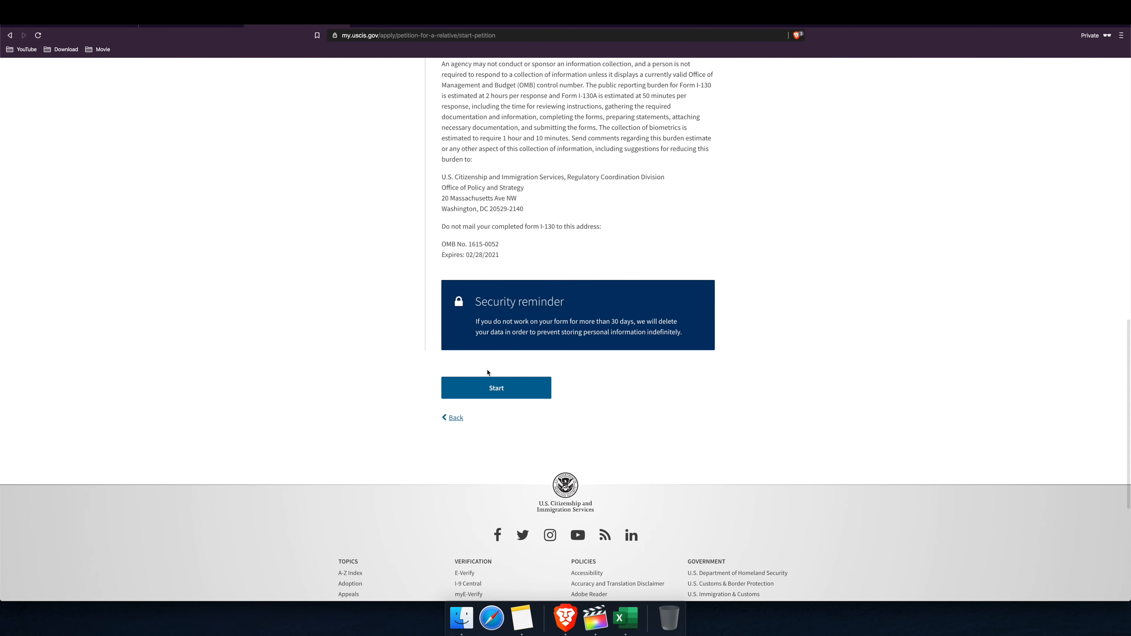
click(492, 393)
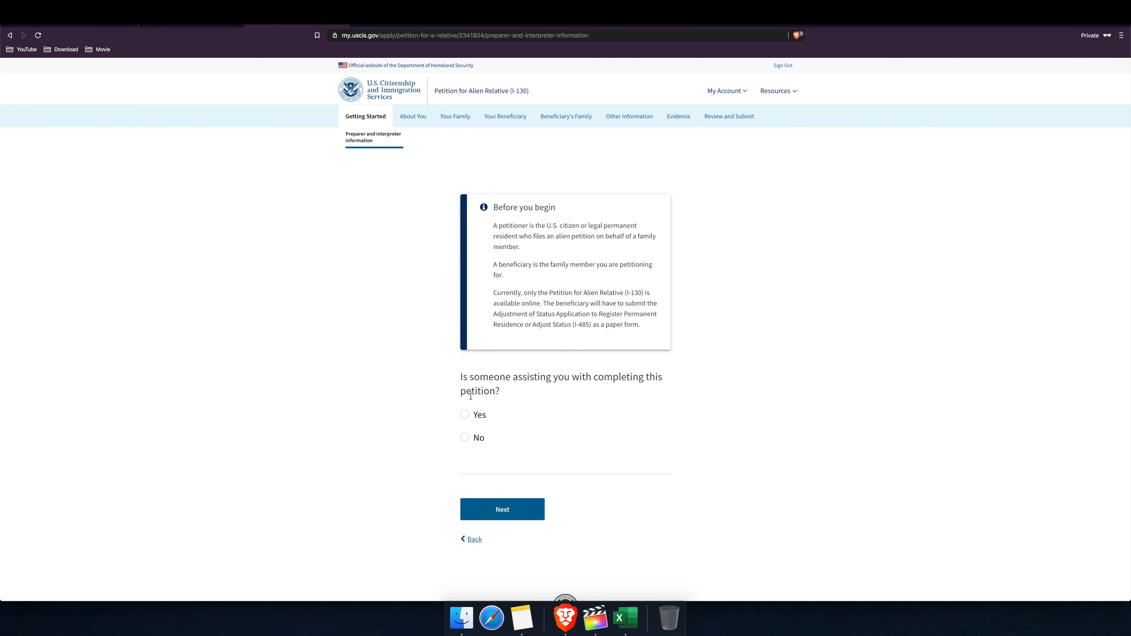
Step: Answer No to having a preparer or interpreter and continue
drag(461, 378, 512, 397)
click(559, 400)
click(464, 439)
click(516, 512)
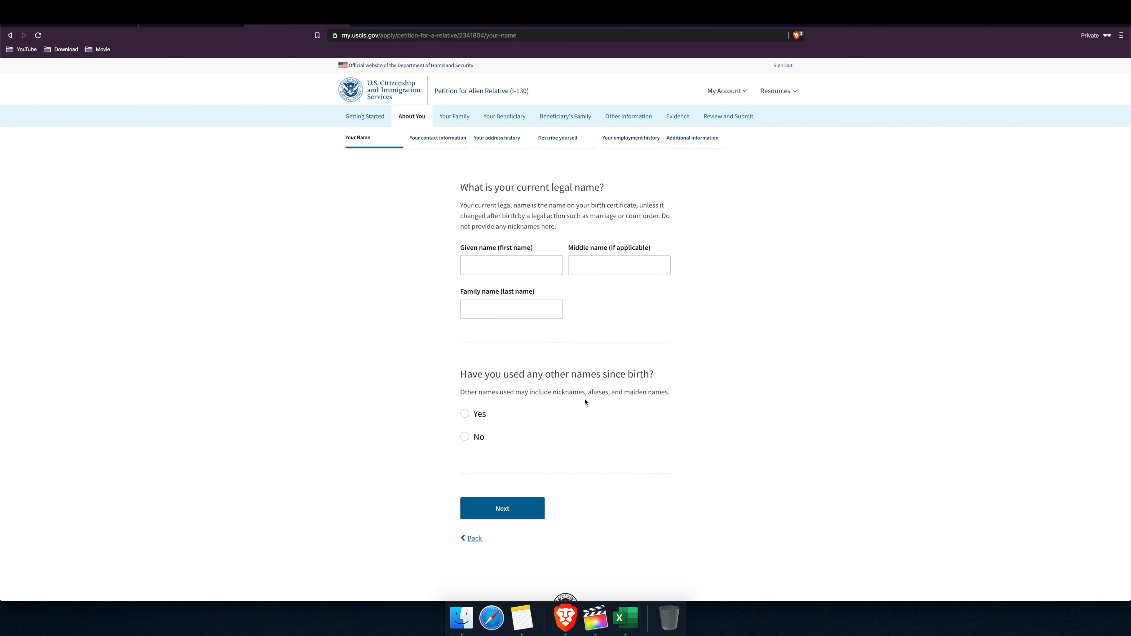
Step: Enter the petitioner's given and family name, clearing a name mistakenly put in the middle name field
click(489, 265)
key(Tab)
scroll(654, 268, up, 5)
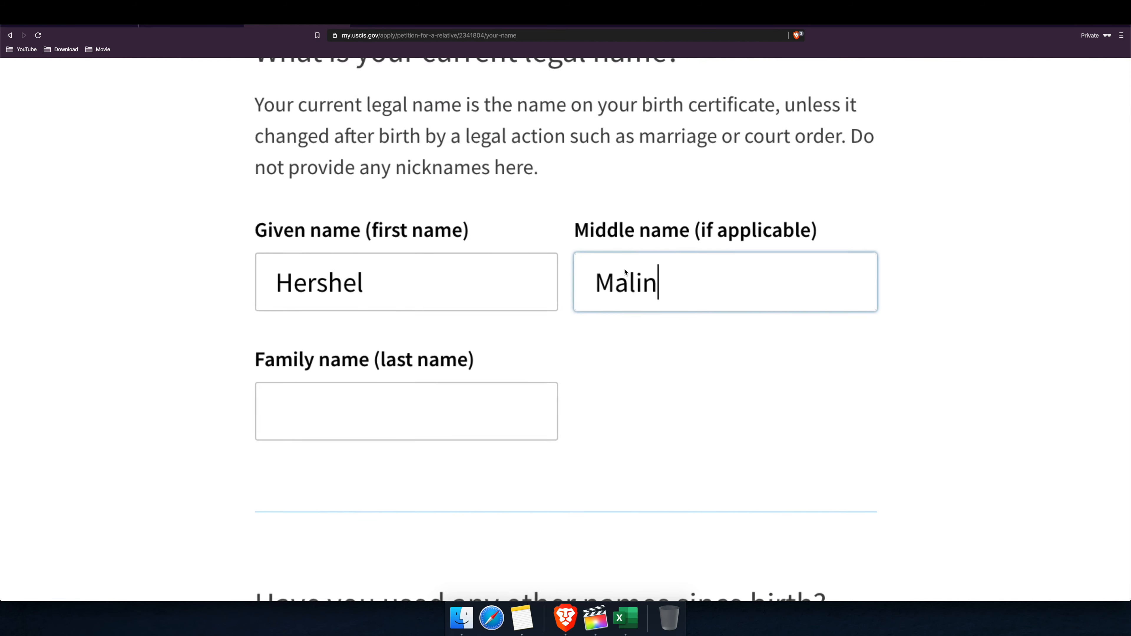
scroll(649, 218, down, 5)
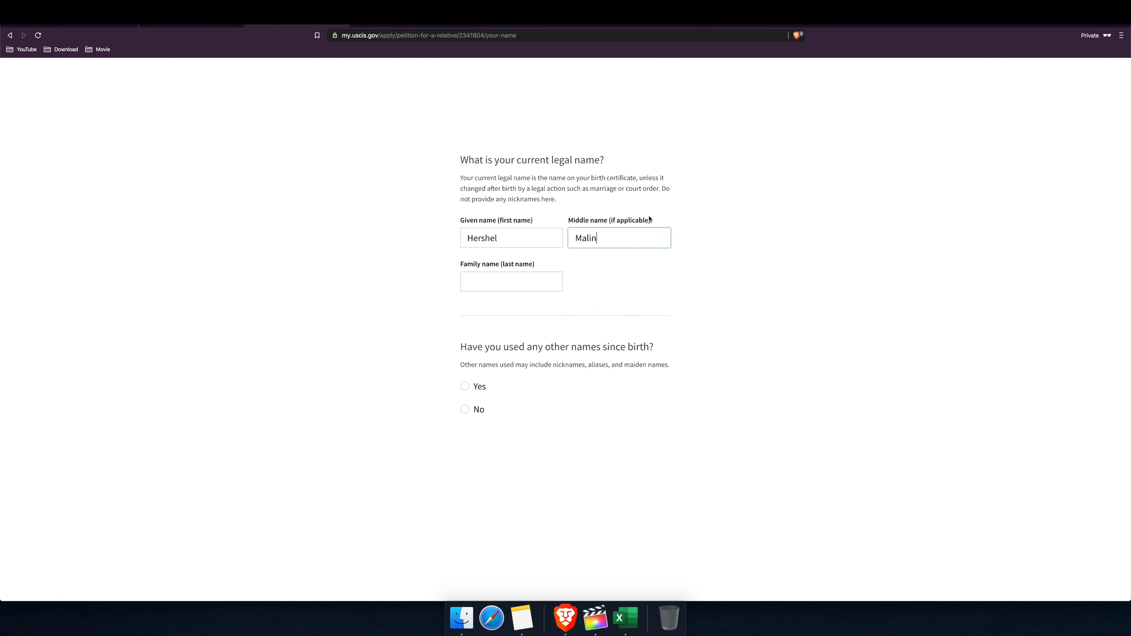
drag(636, 233, 556, 236)
key(BackSpace)
key(Tab)
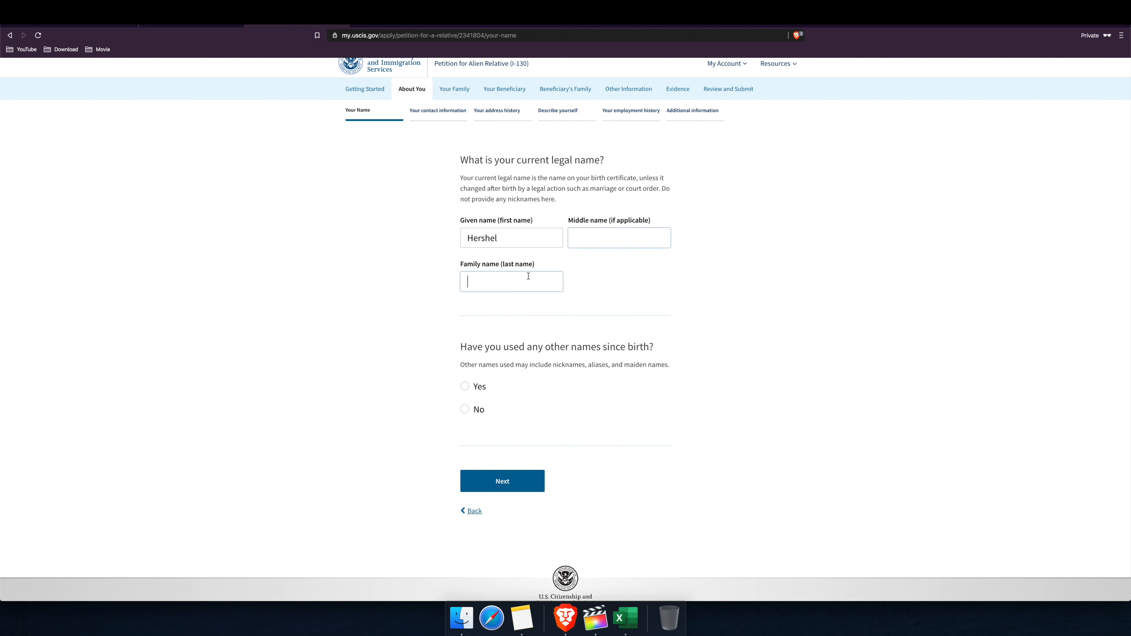
text(Malin)
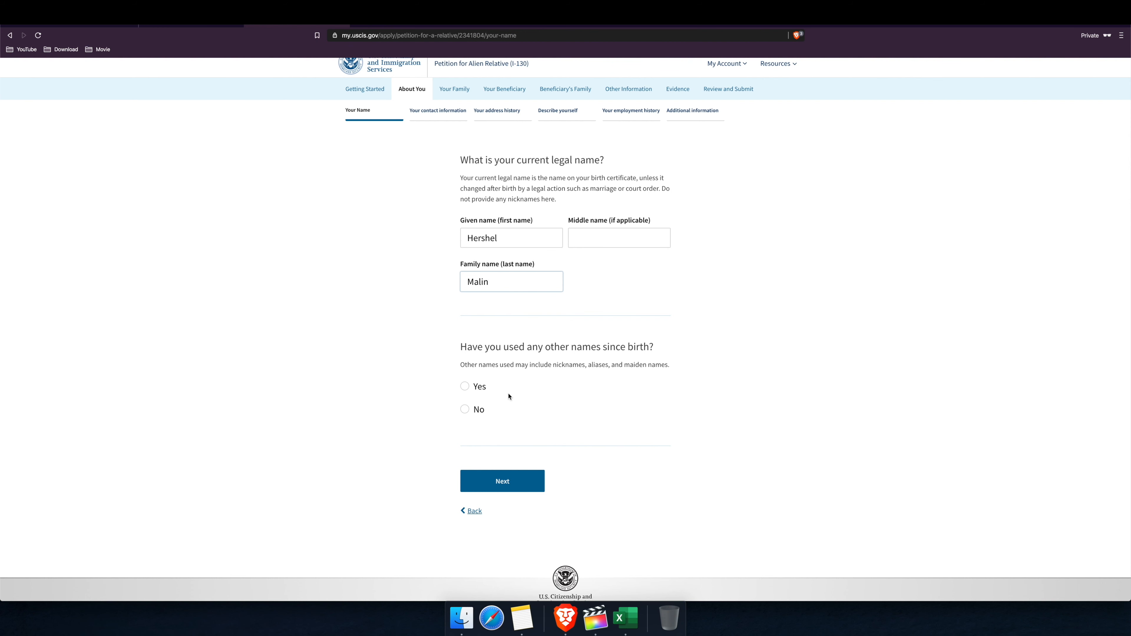
Step: Answer No to having used other names and save the name page
click(465, 409)
click(465, 387)
scroll(559, 479, down, 1)
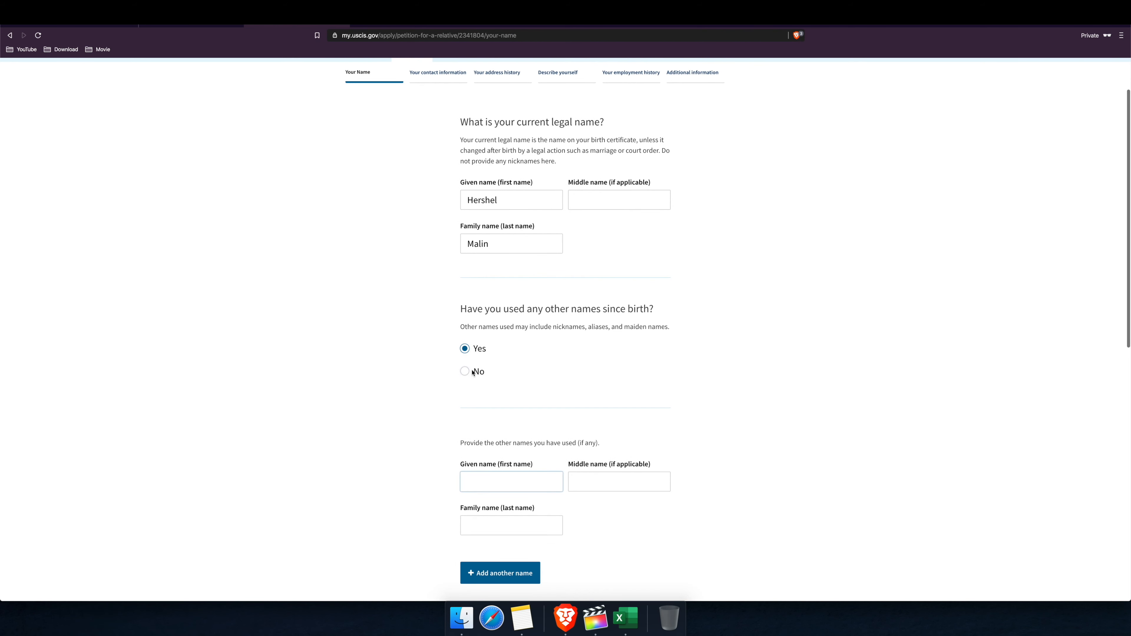
click(466, 372)
scroll(516, 393, up, 2)
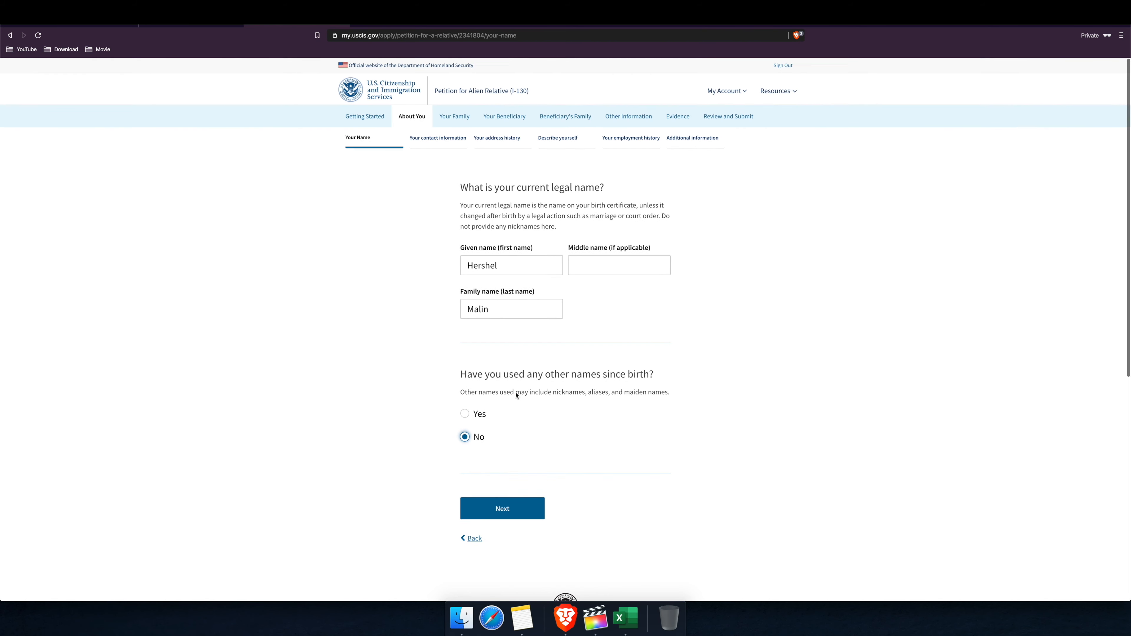
click(513, 515)
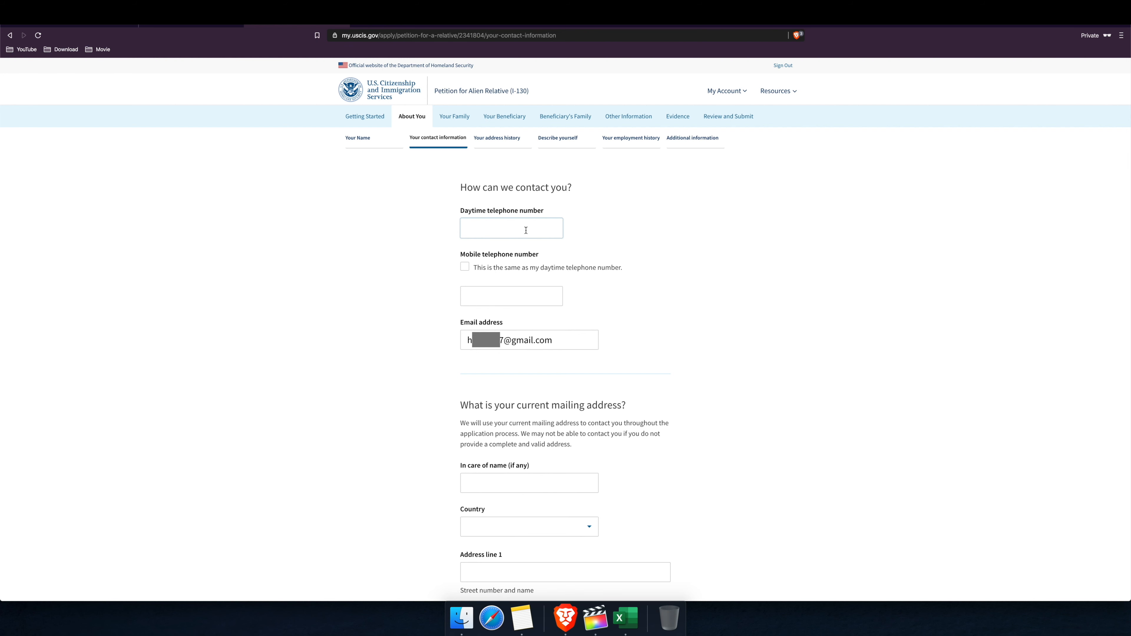
Step: Enter the petitioner's daytime telephone number and scroll down to the mailing address section
text((917) 1123-1234)
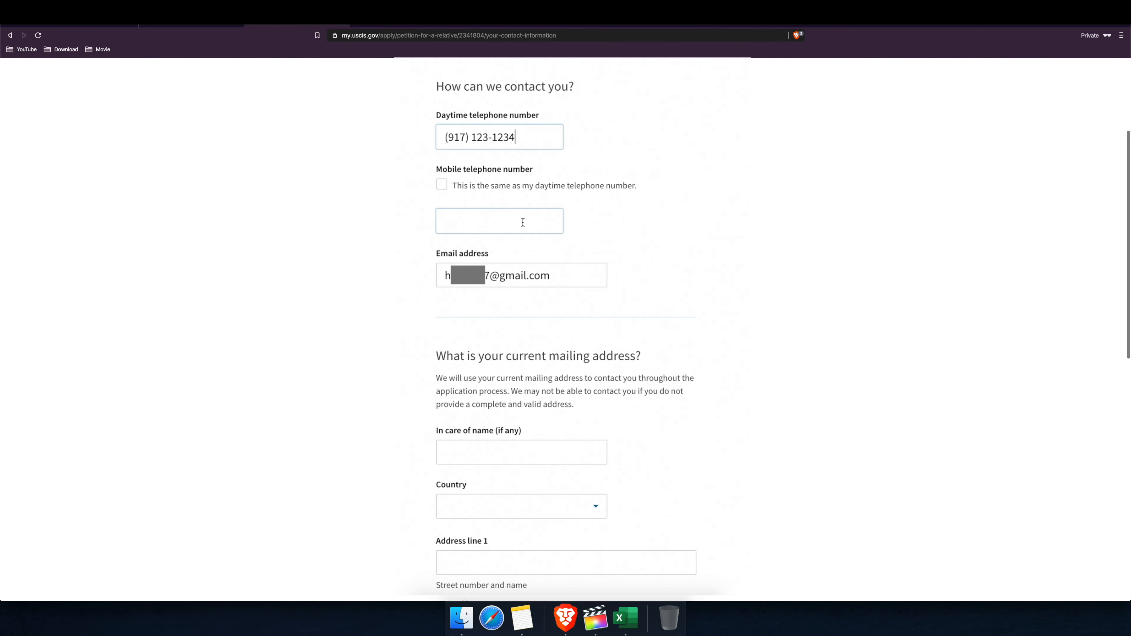
scroll(523, 222, down, 3)
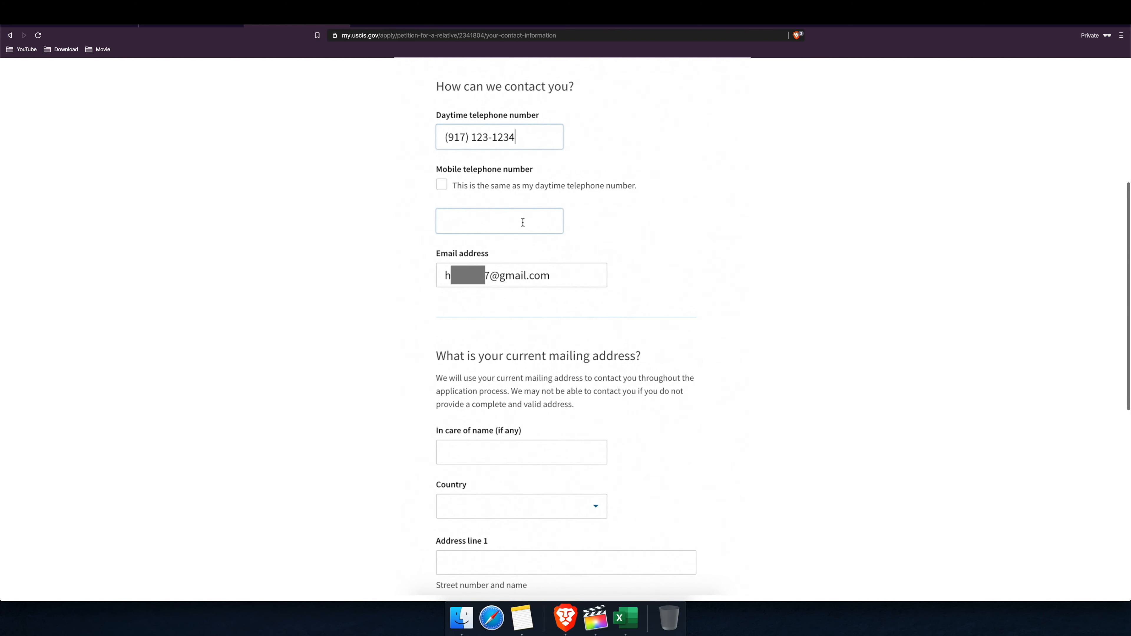
scroll(534, 321, up, 1)
scroll(533, 322, down, 2)
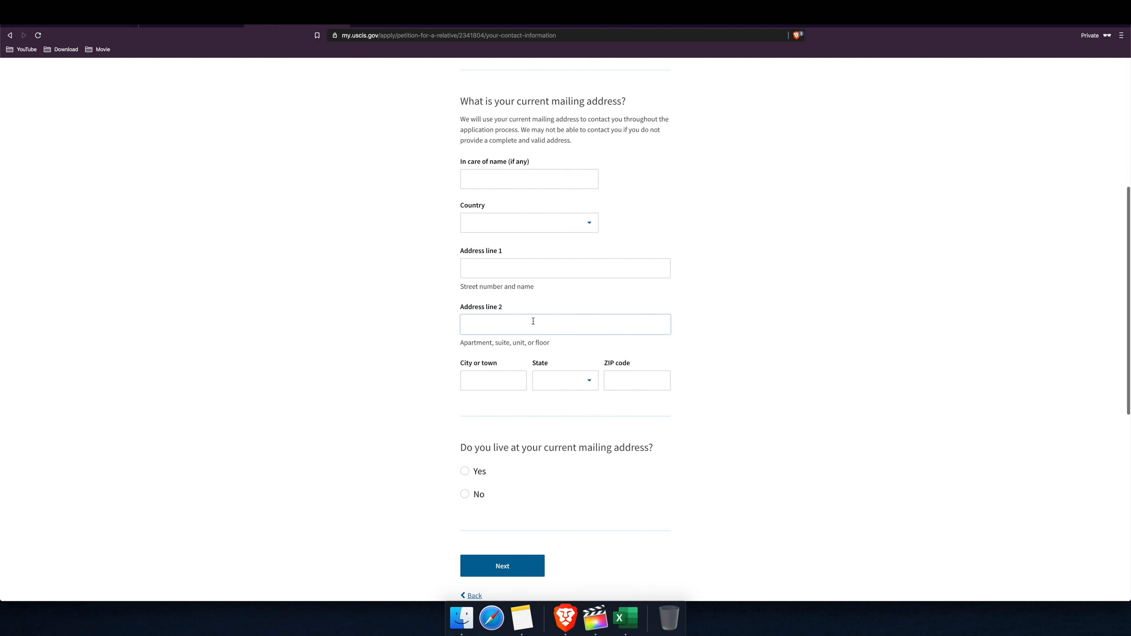
Step: Enter a United States mailing address in Illinois with street, city and ZIP code
click(588, 225)
text(u)
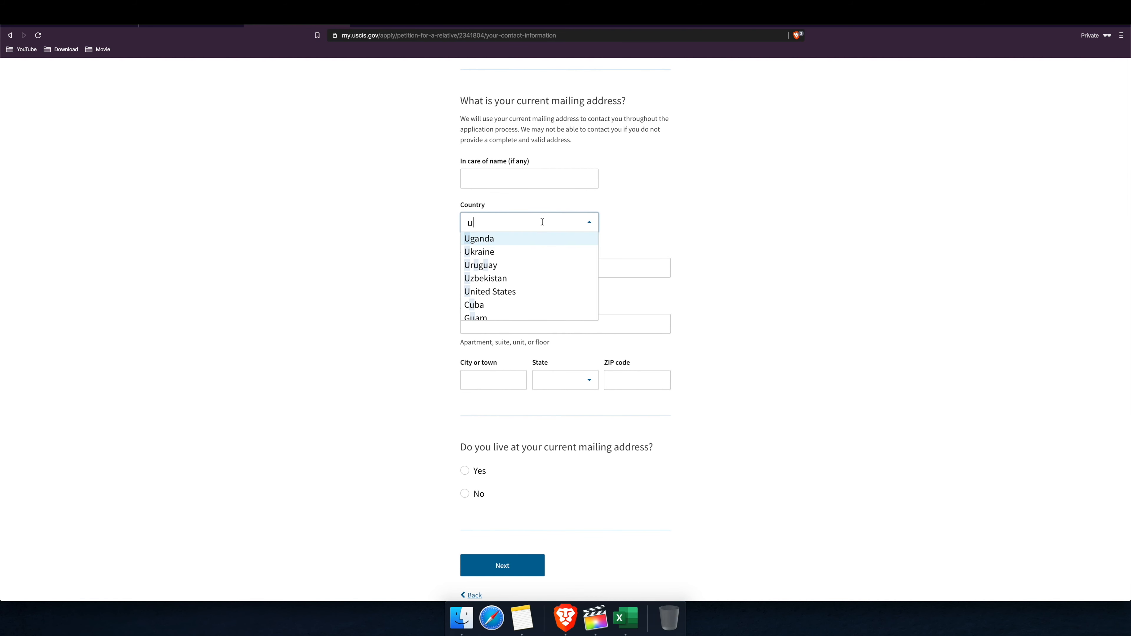
click(507, 292)
click(508, 267)
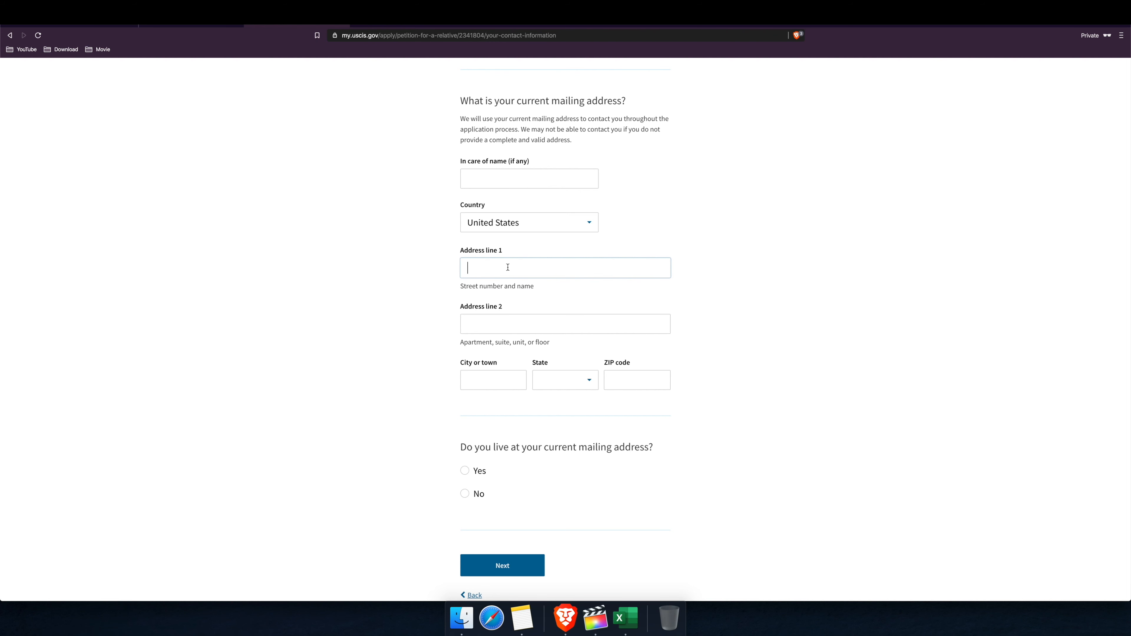
click(525, 380)
text(Vera)
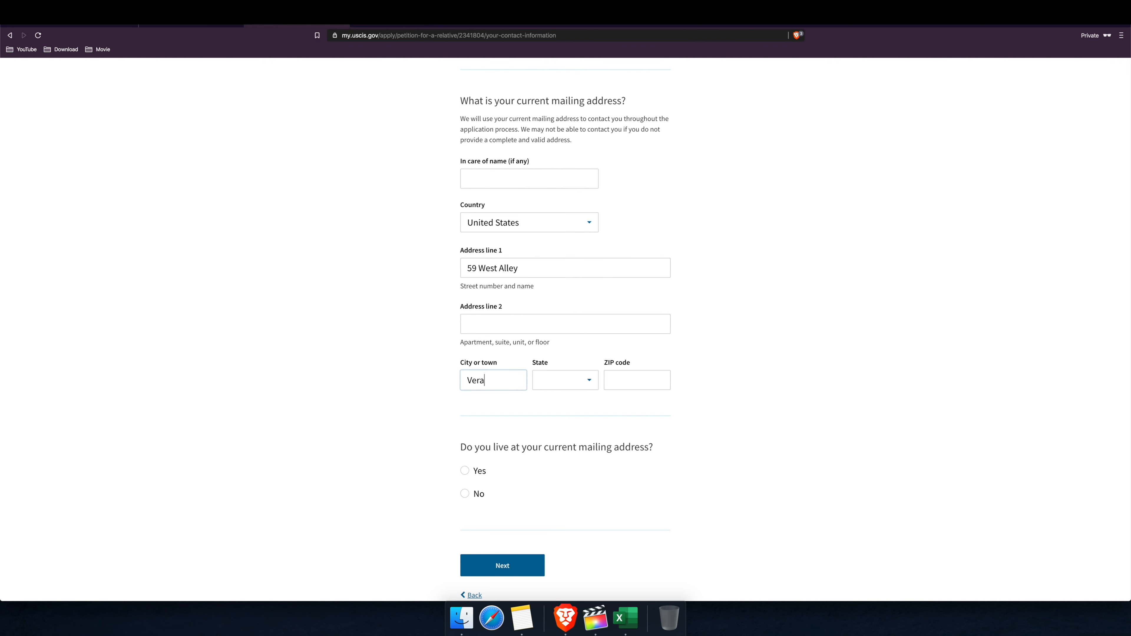
click(582, 381)
text(il)
click(564, 398)
click(632, 384)
text(62711)
Step: Dismiss the address-not-found error, answer No to living at the mailing address, and continue
click(465, 470)
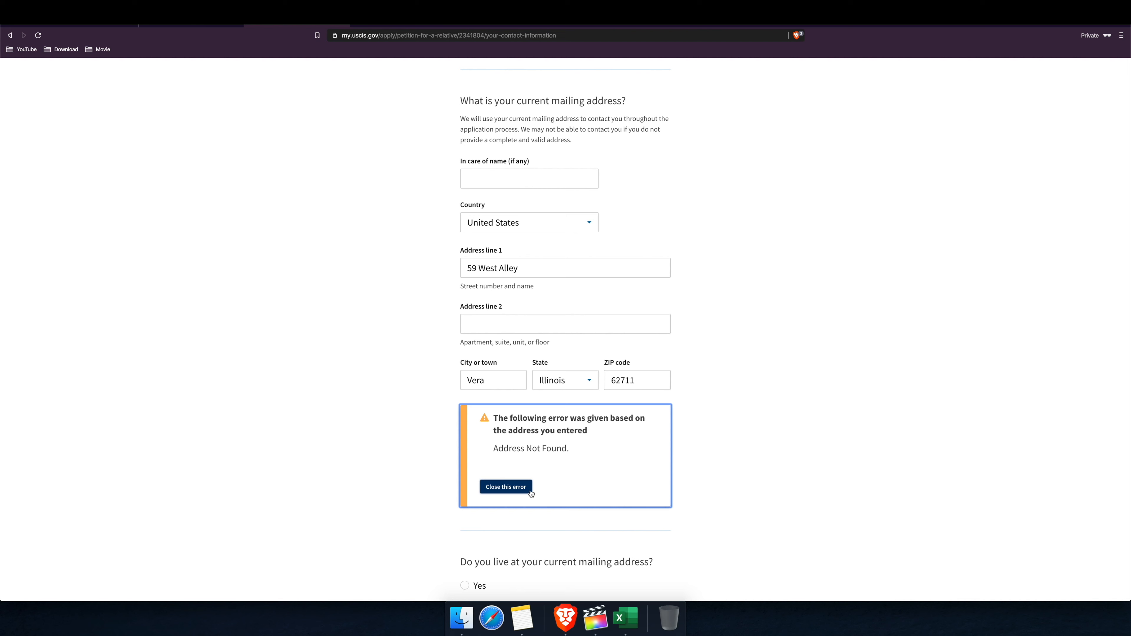
click(521, 492)
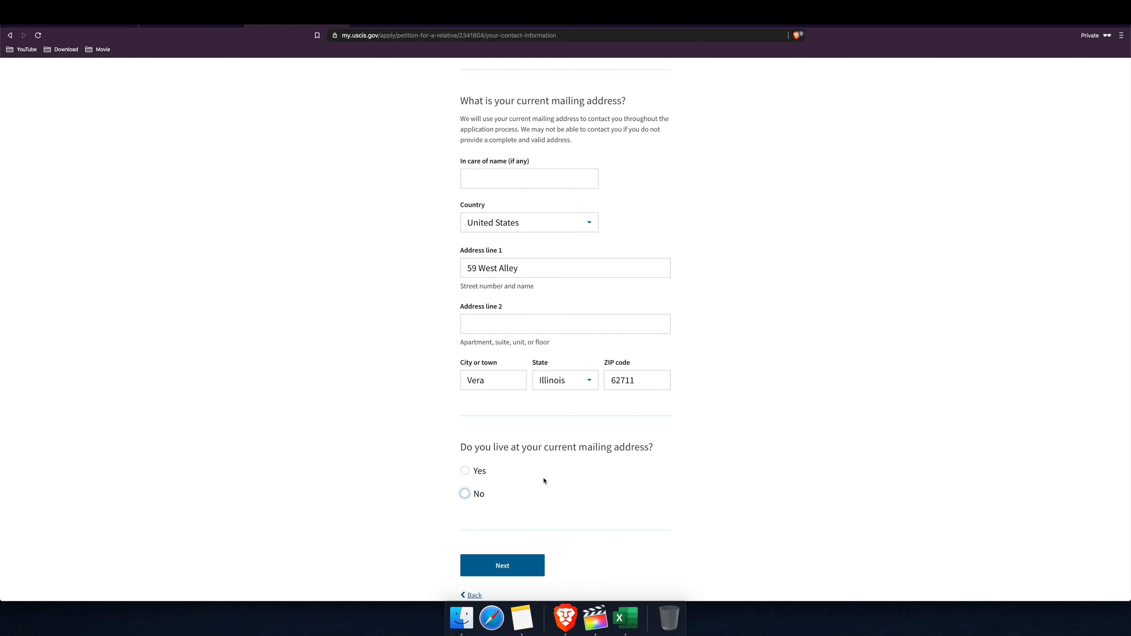
click(465, 494)
click(513, 569)
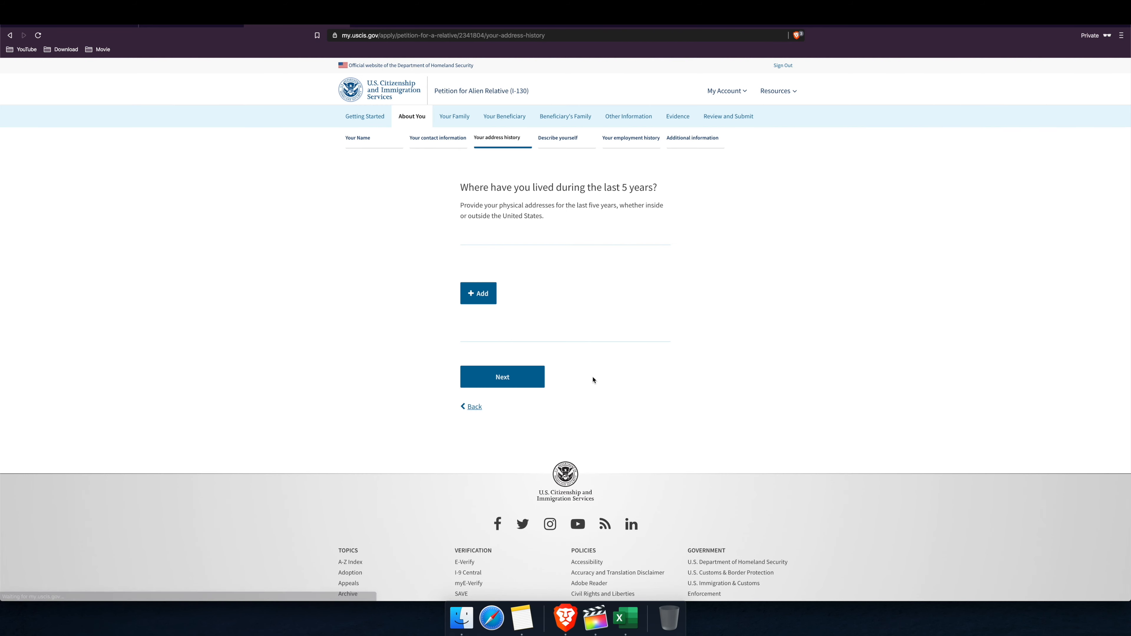
Step: Add an address history entry with a United States address in Vera, Illinois
click(485, 290)
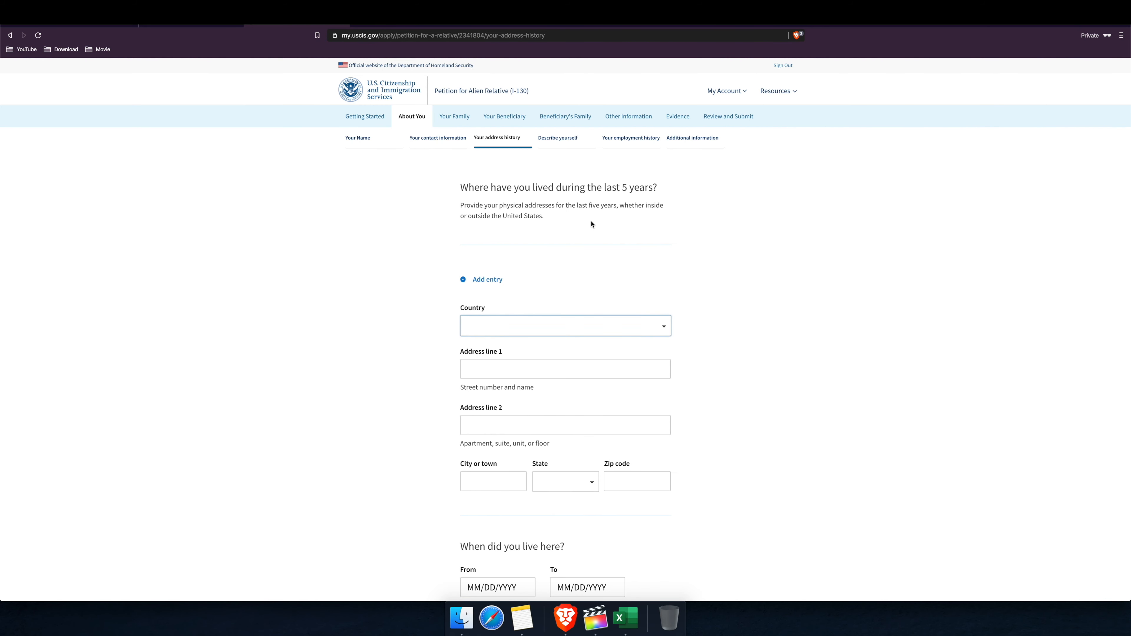
scroll(592, 224, down, 3)
click(610, 198)
text(uni)
click(557, 216)
key(Tab)
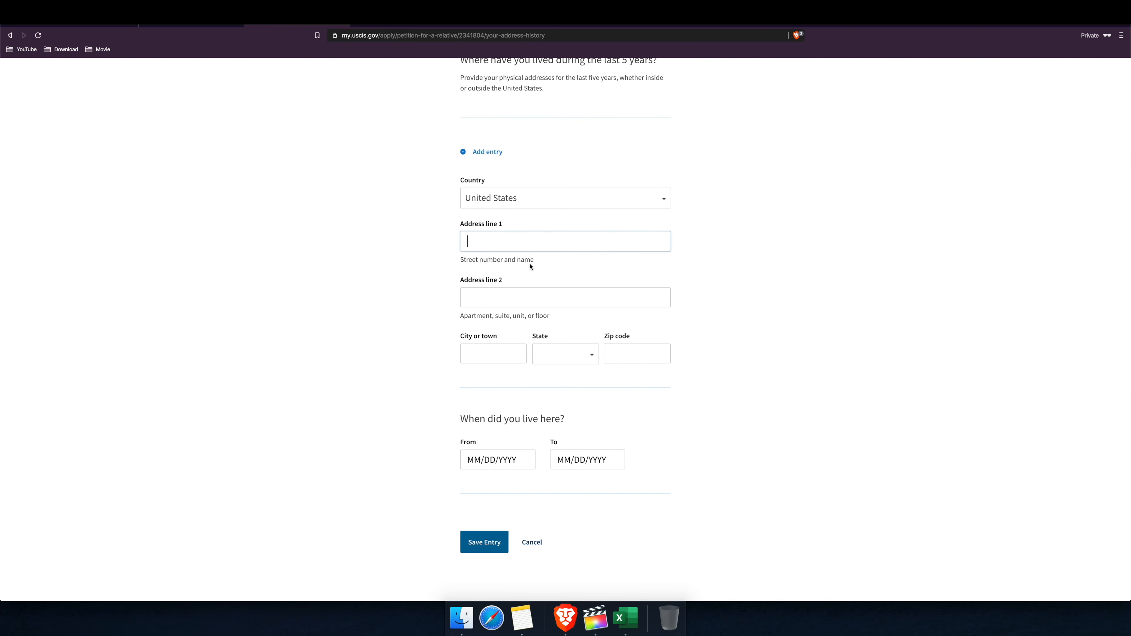
key(Tab)
key(Tab)
click(575, 355)
text(Il)
click(577, 369)
click(624, 358)
text(62)
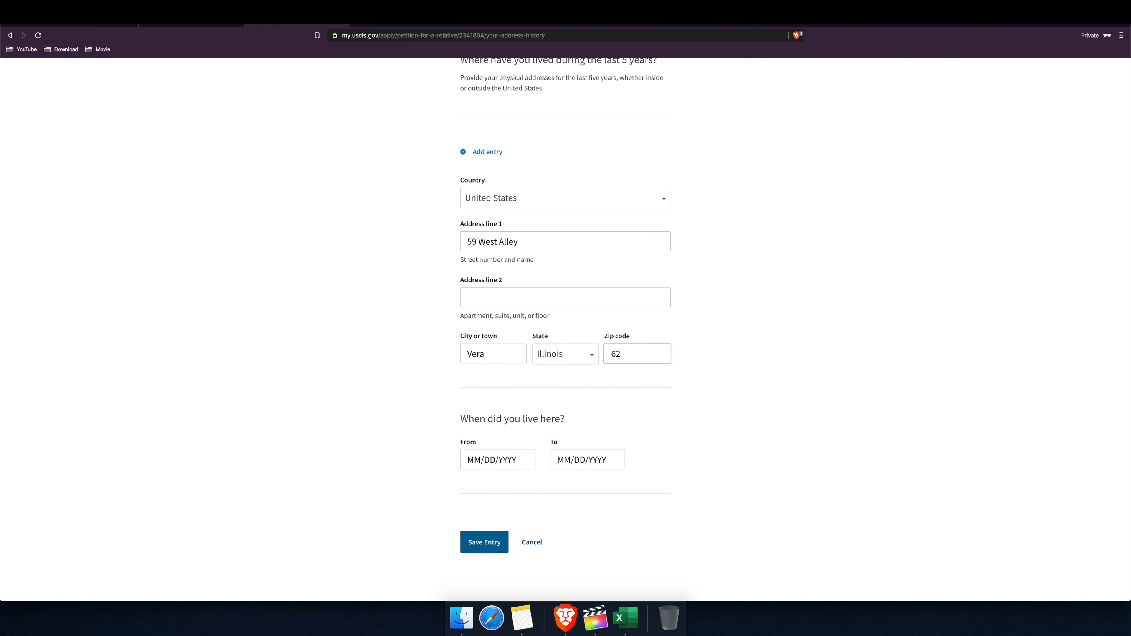
text(711)
Step: Enter the From and To dates, ending 12/24/2019, and save the address entry
click(492, 461)
click(477, 460)
text(0101)
text(200)
text(1/01/2011)
click(571, 465)
text(12)
text(2420)
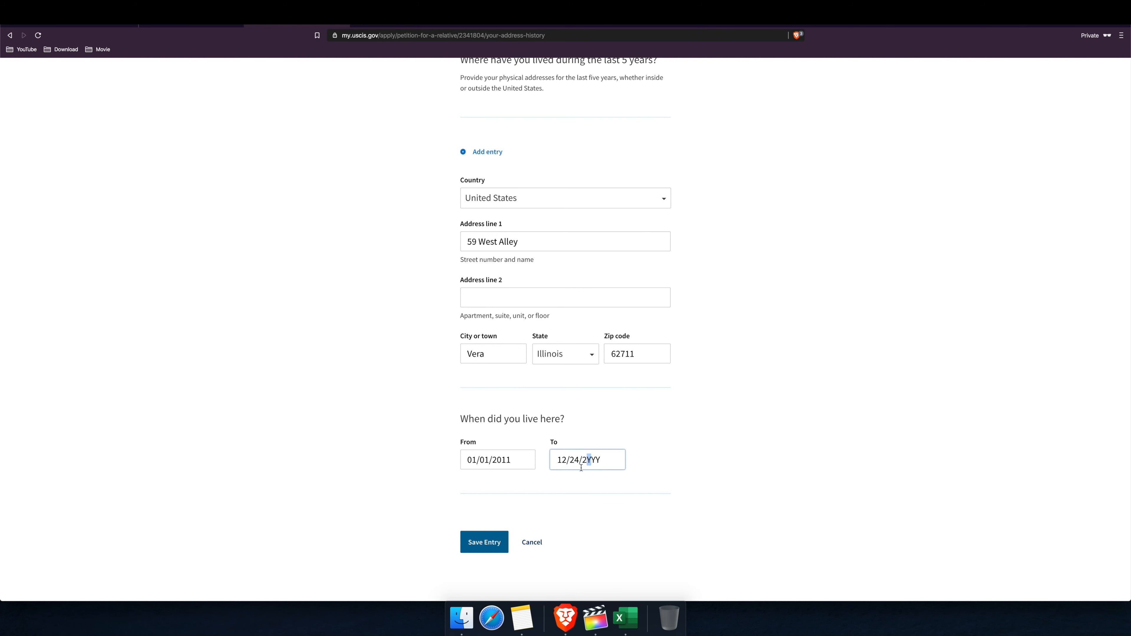
text(19)
click(485, 542)
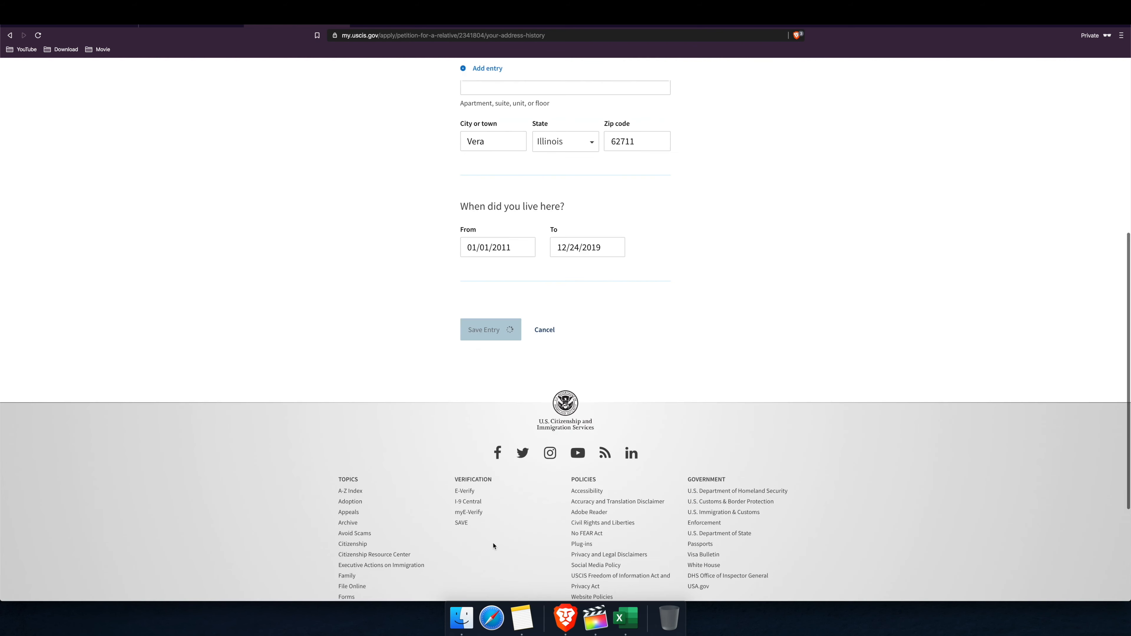
Step: Move past the address history to the next section of the form
scroll(565, 403, up, 5)
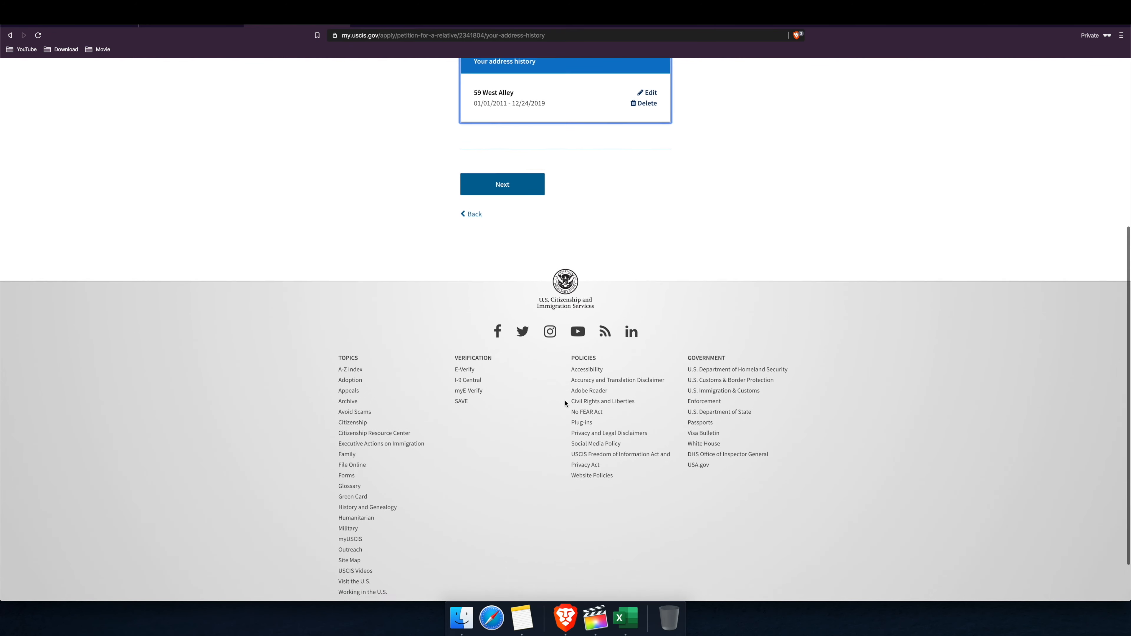
click(511, 429)
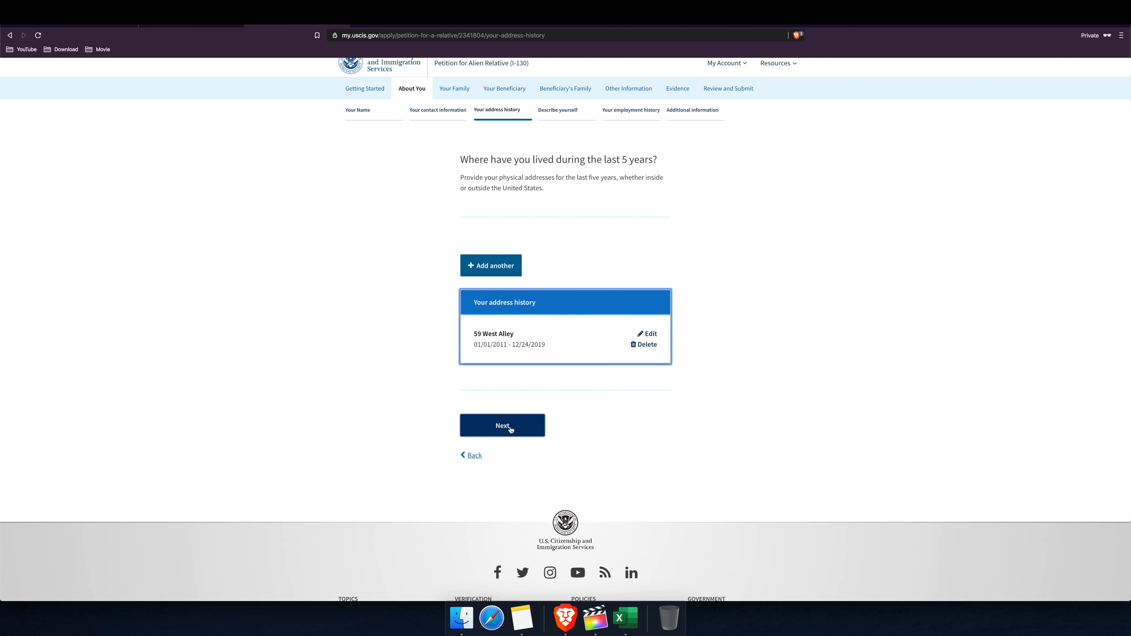
click(511, 429)
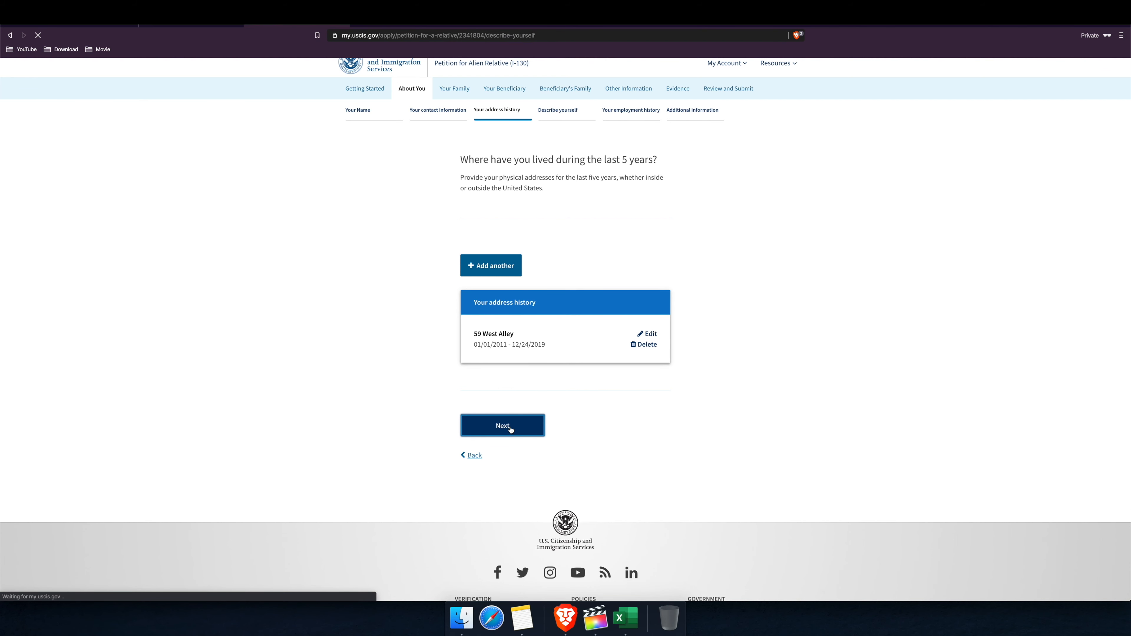
Step: Answer Male for gender, Not Hispanic or Latino for ethnicity, and Asian for race
scroll(522, 371, down, 2)
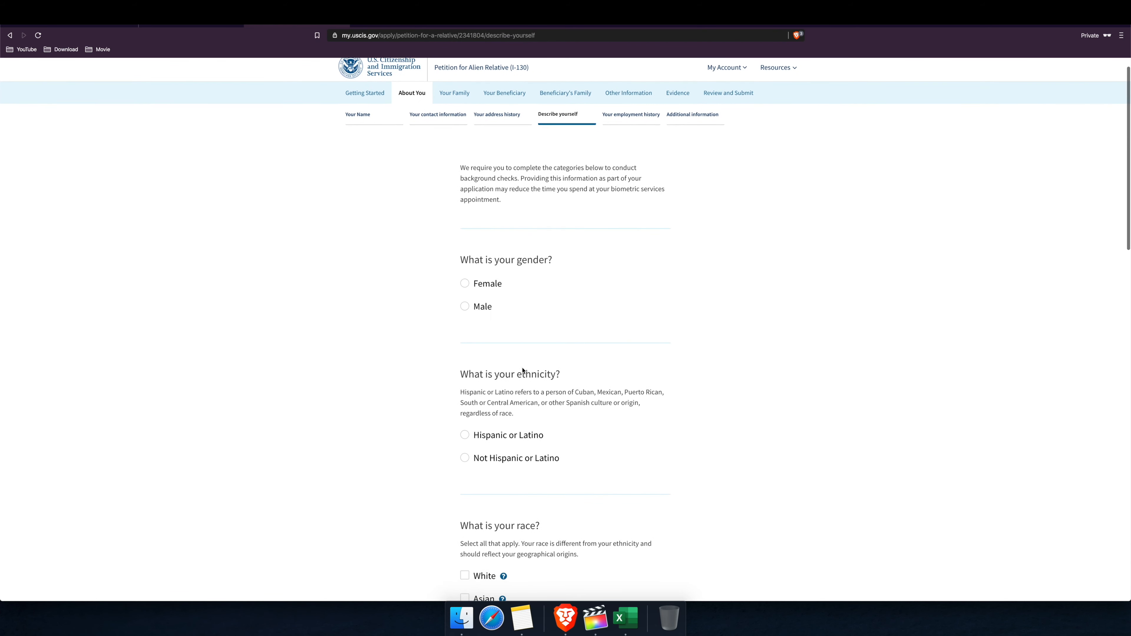
click(465, 300)
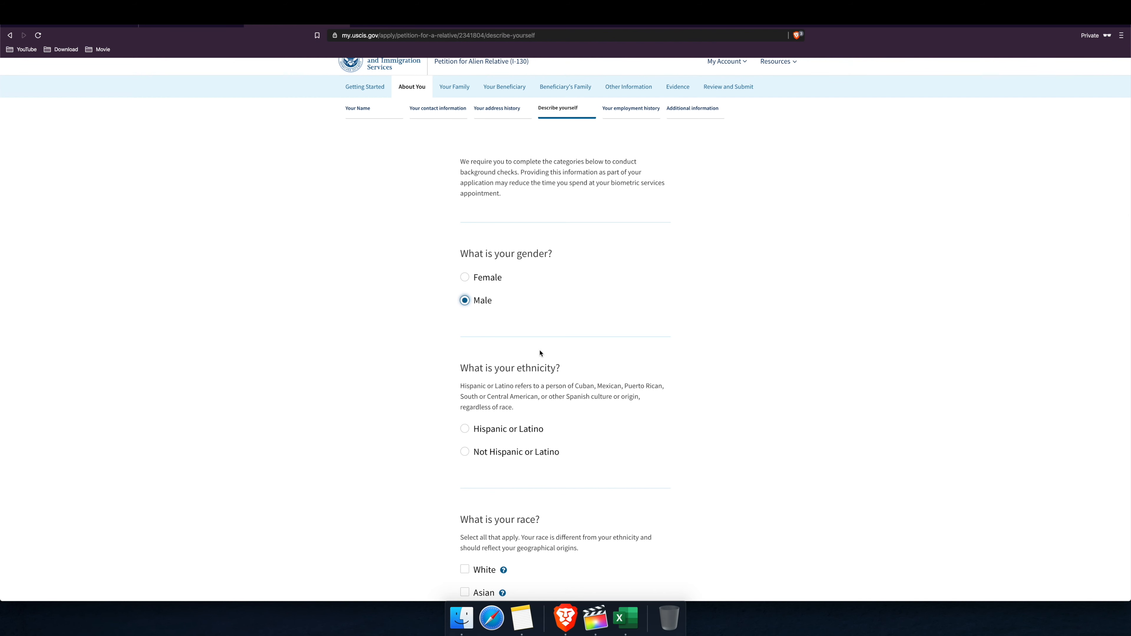
scroll(540, 354, down, 5)
scroll(495, 322, down, 2)
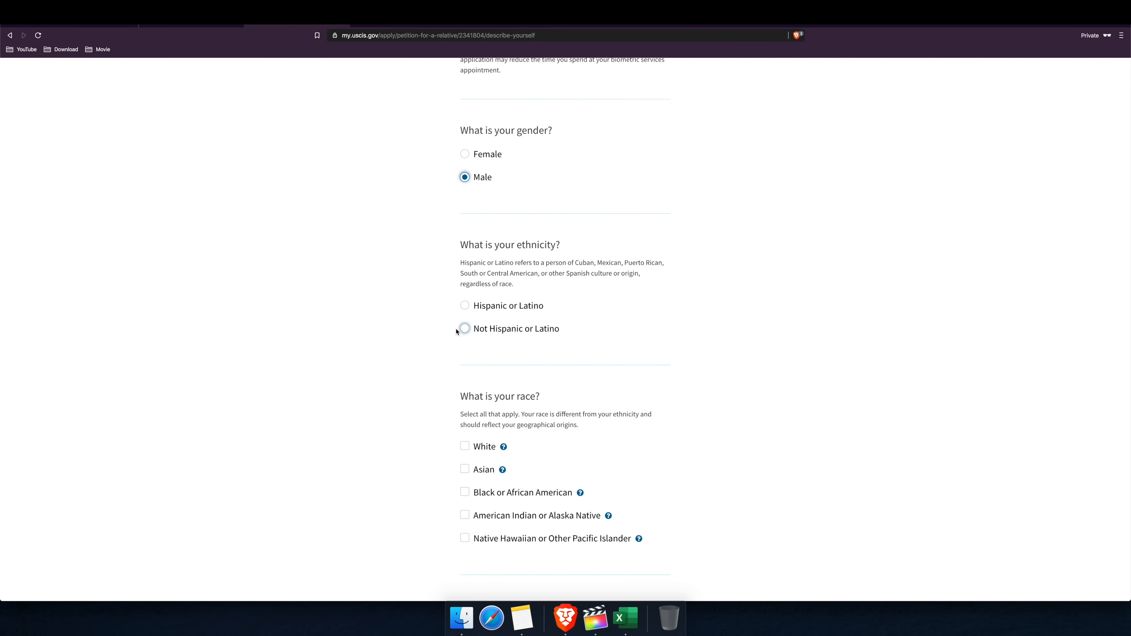
click(465, 330)
scroll(521, 341, down, 6)
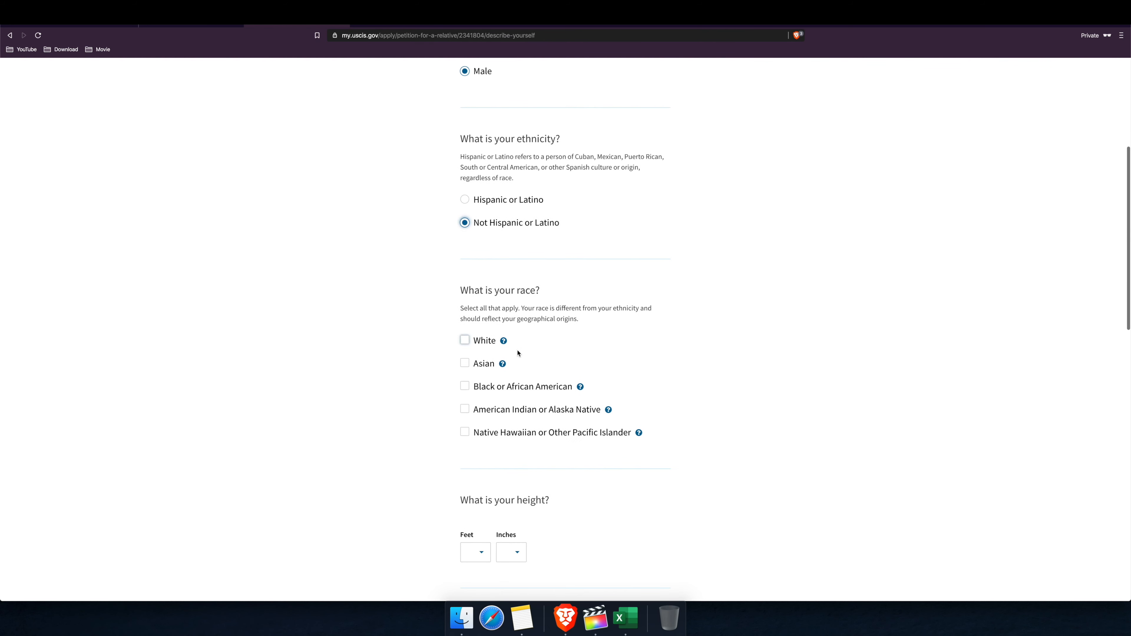
click(465, 363)
scroll(538, 385, down, 6)
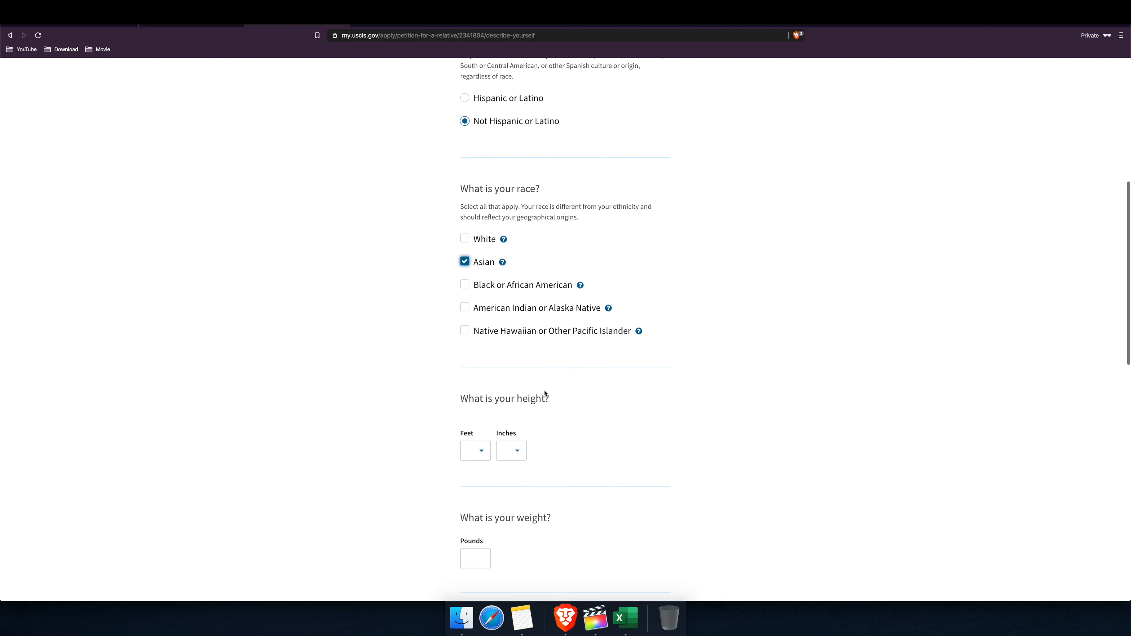
Step: Enter height as 5 feet 9 inches and weight as 160 pounds
click(473, 451)
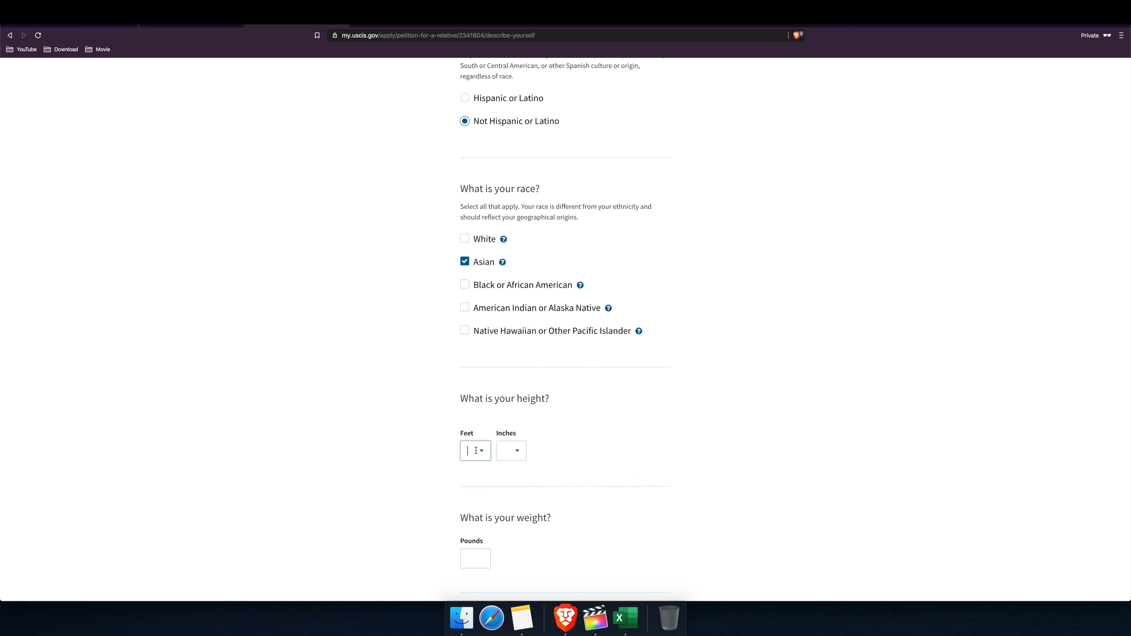
text(5)
click(516, 452)
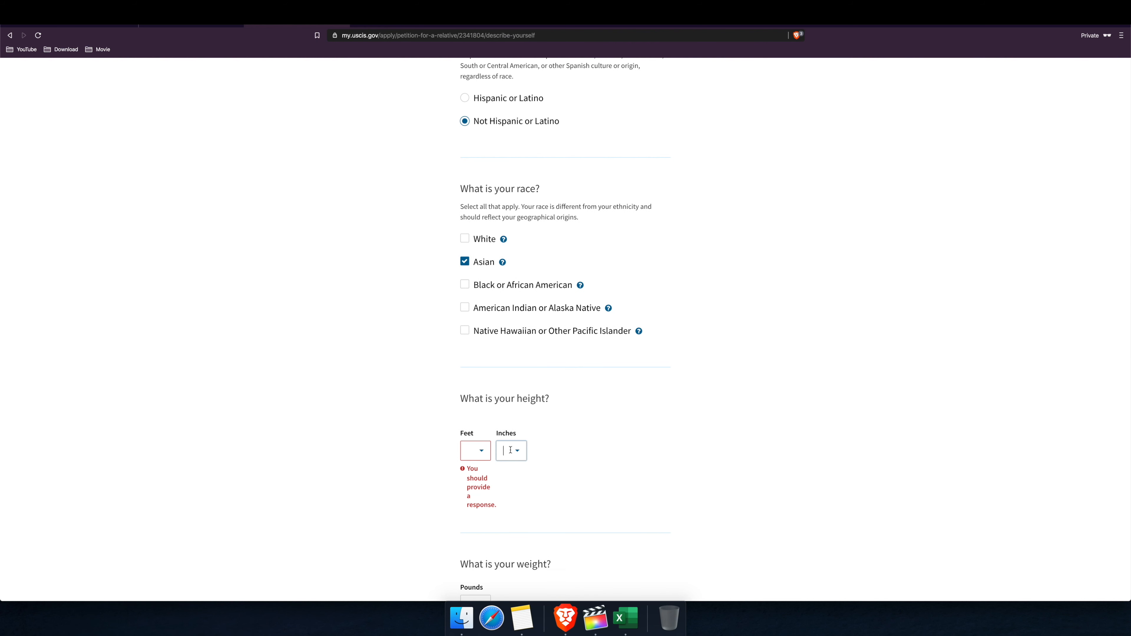
click(518, 451)
scroll(511, 498, down, 3)
click(506, 517)
click(592, 476)
scroll(498, 494, down, 3)
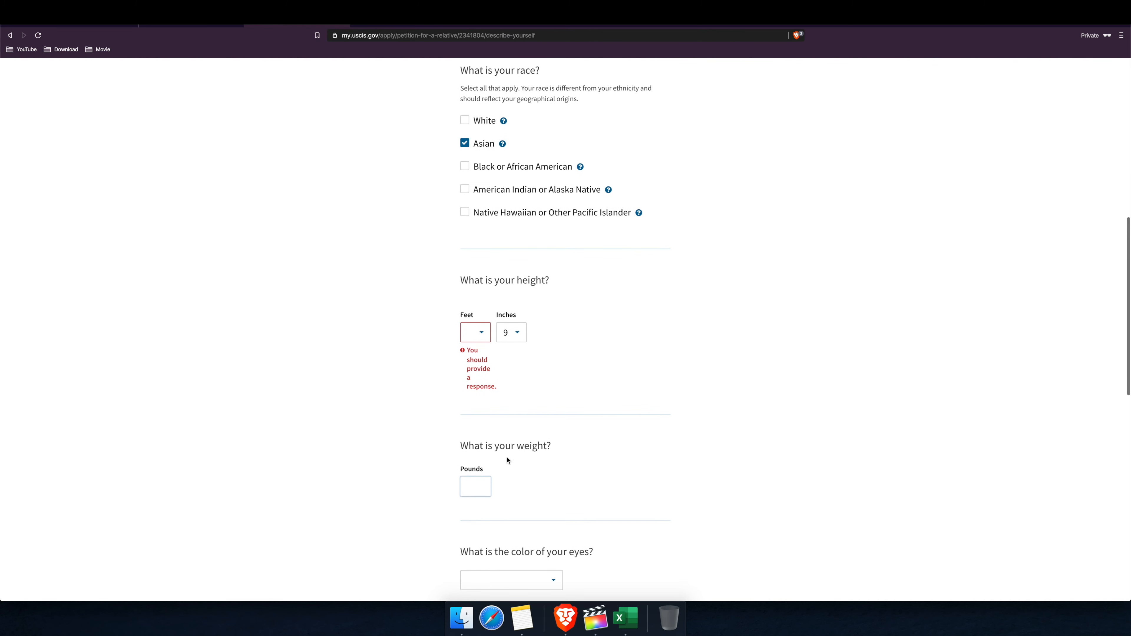
click(475, 484)
text(160)
Step: Set eye colour to Brown and hair colour to Black, then save the answers
scroll(543, 508, down, 1)
click(555, 526)
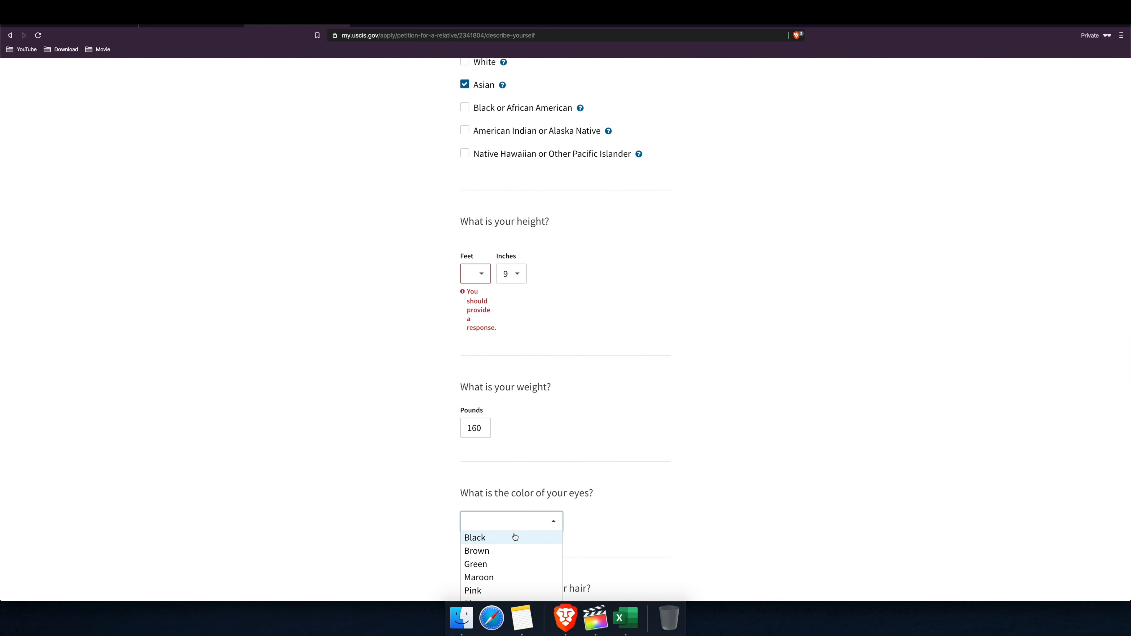
scroll(501, 549, down, 2)
scroll(502, 549, up, 2)
scroll(485, 544, down, 1)
scroll(486, 544, up, 1)
click(480, 549)
scroll(630, 522, down, 1)
scroll(633, 522, down, 5)
click(521, 460)
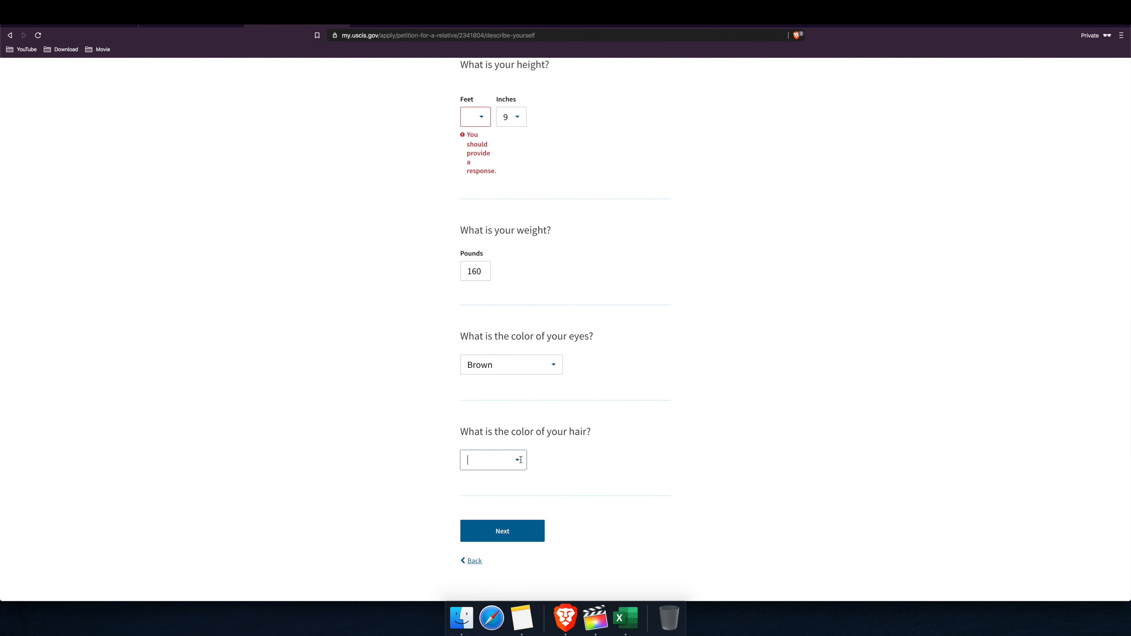
click(492, 459)
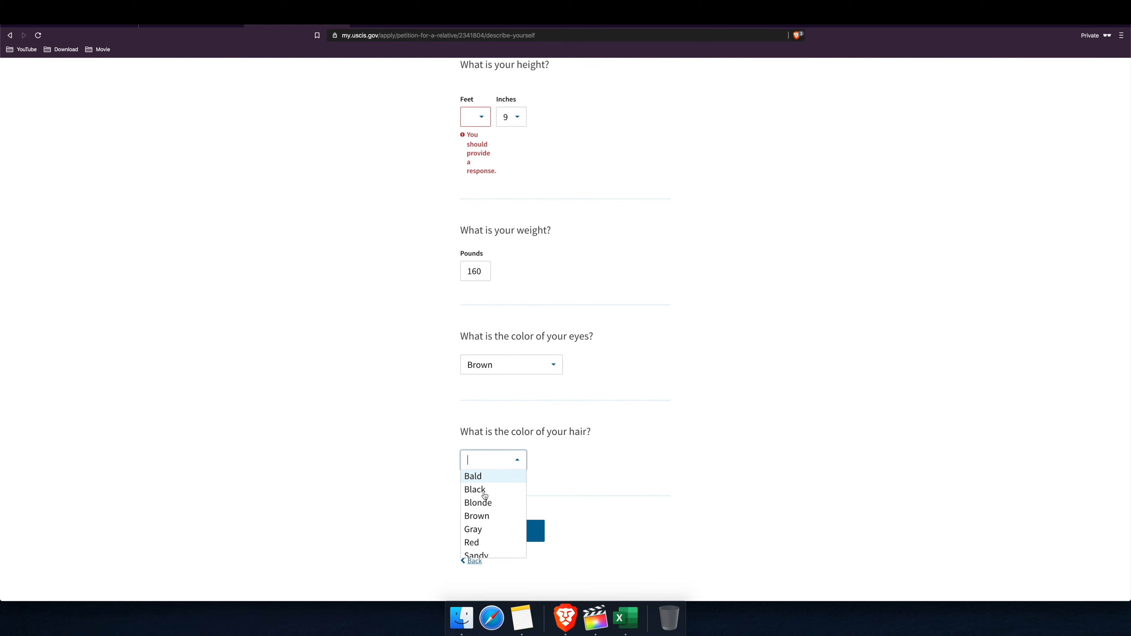
click(484, 492)
click(536, 533)
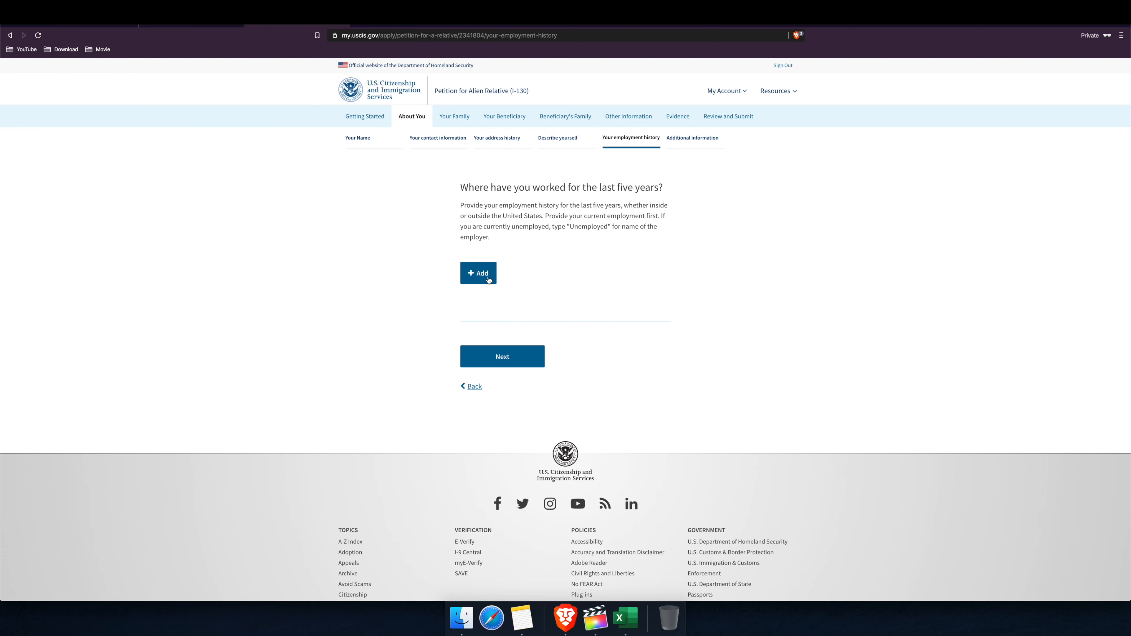
Step: Discard an empty employment entry and continue with no employment history listed
click(479, 272)
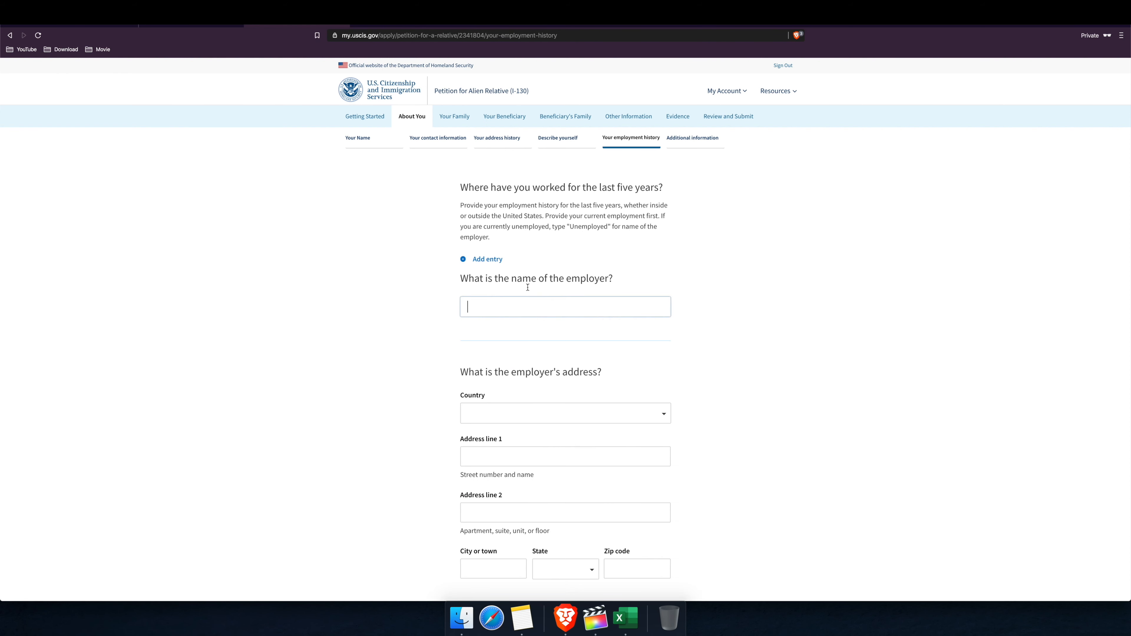
scroll(527, 303, down, 8)
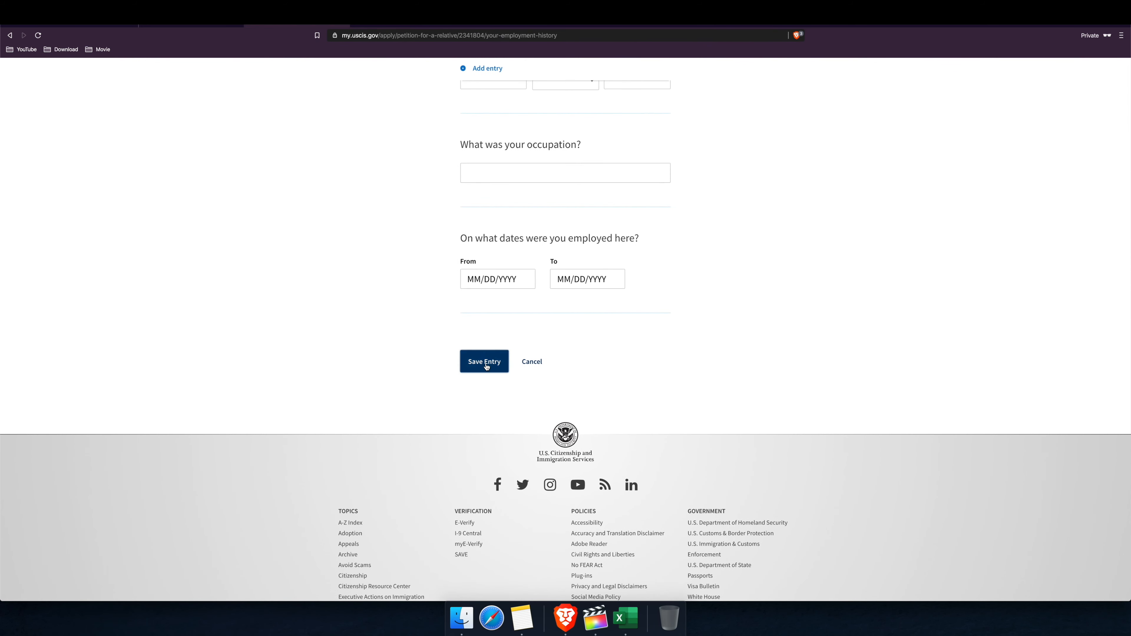
click(488, 364)
scroll(530, 314, down, 8)
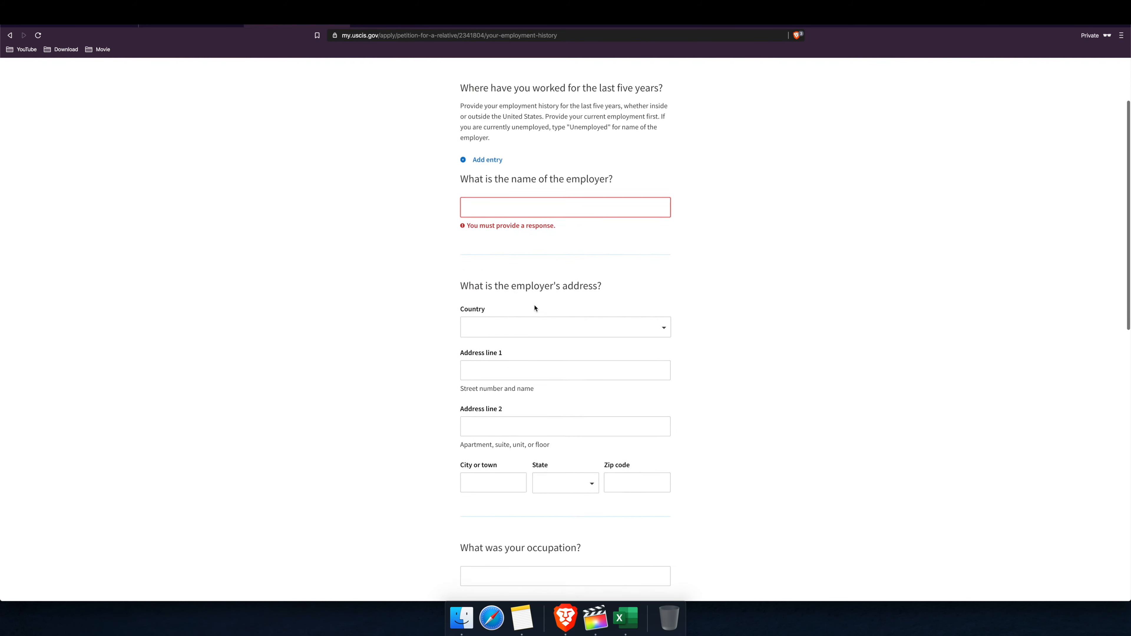
scroll(544, 383, down, 2)
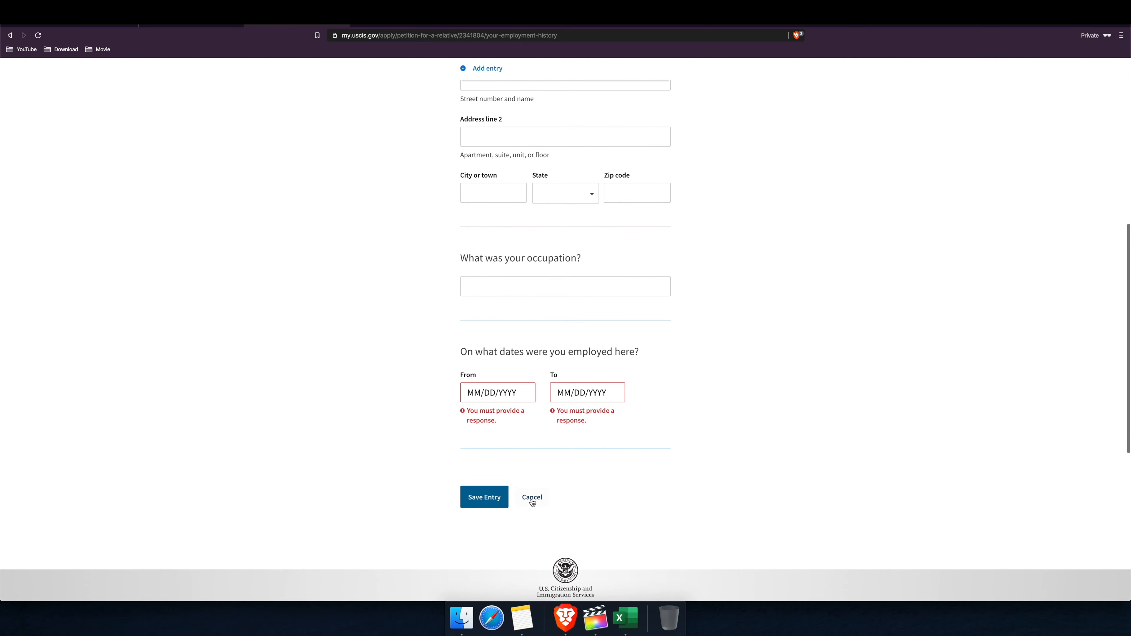
click(531, 498)
scroll(591, 366, up, 5)
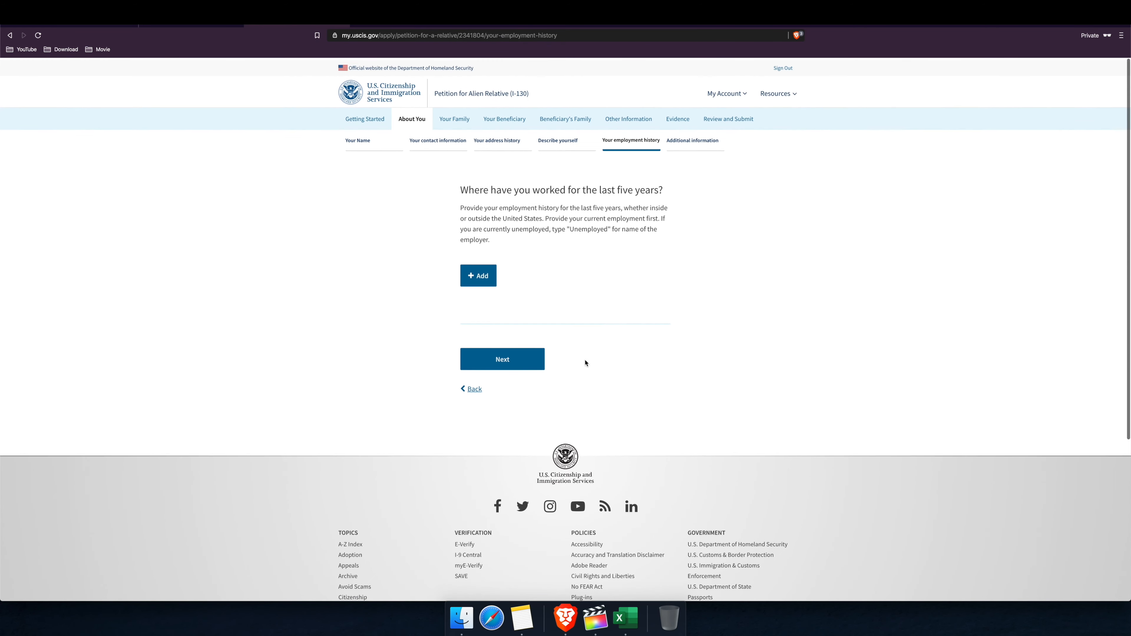
click(517, 364)
click(520, 361)
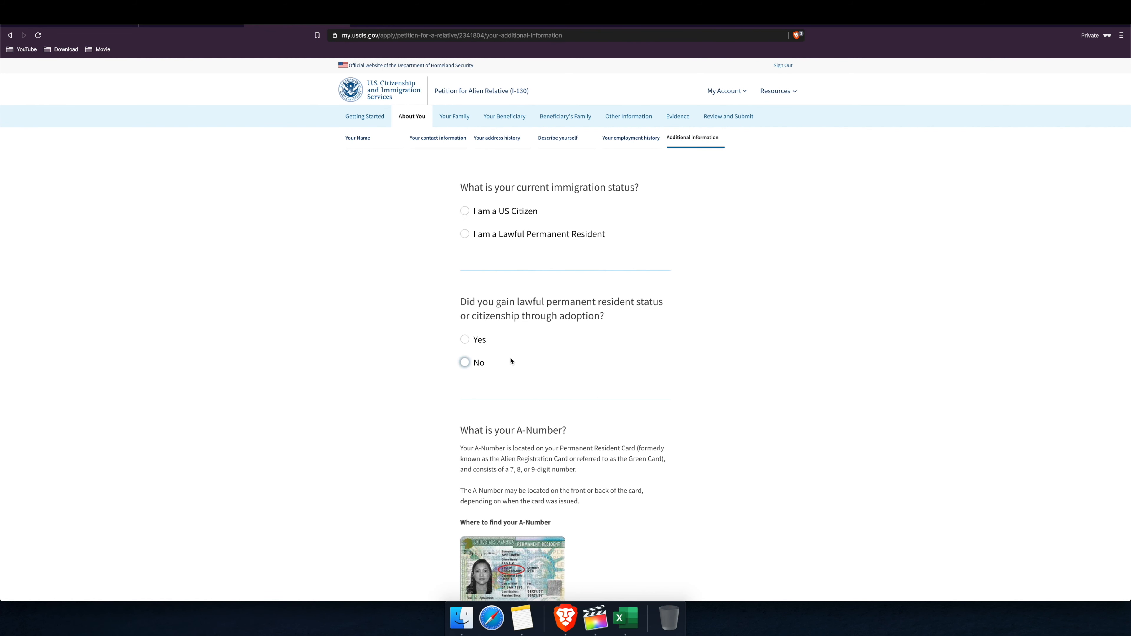
Step: Answer the current immigration status question as U.S. Citizen
click(507, 217)
scroll(594, 295, down, 1)
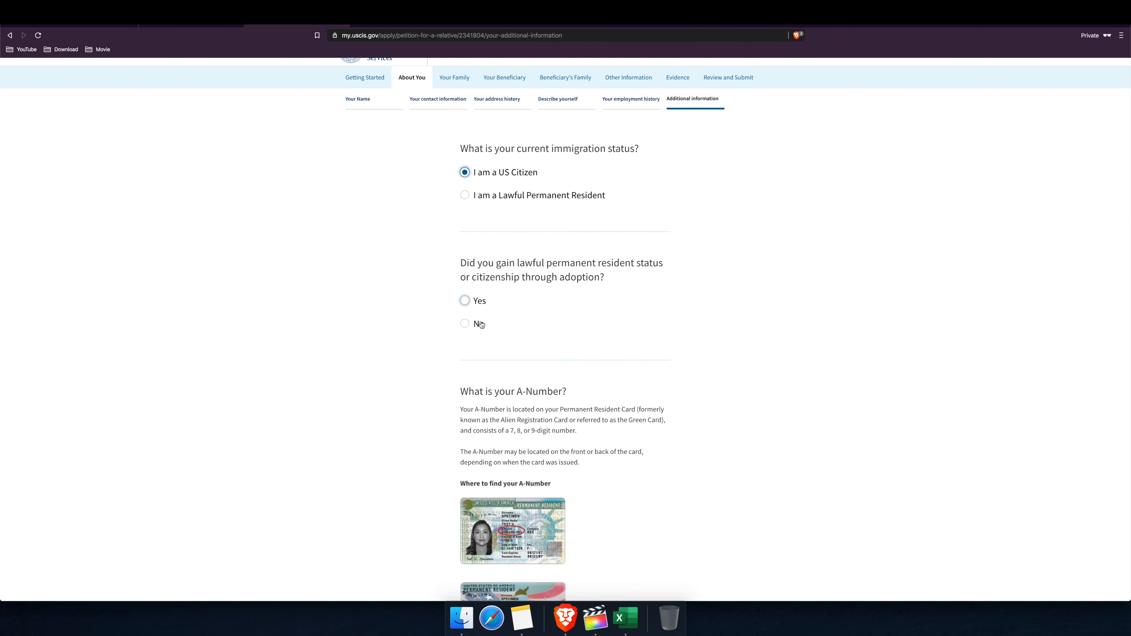
drag(478, 326, 599, 324)
scroll(599, 323, down, 5)
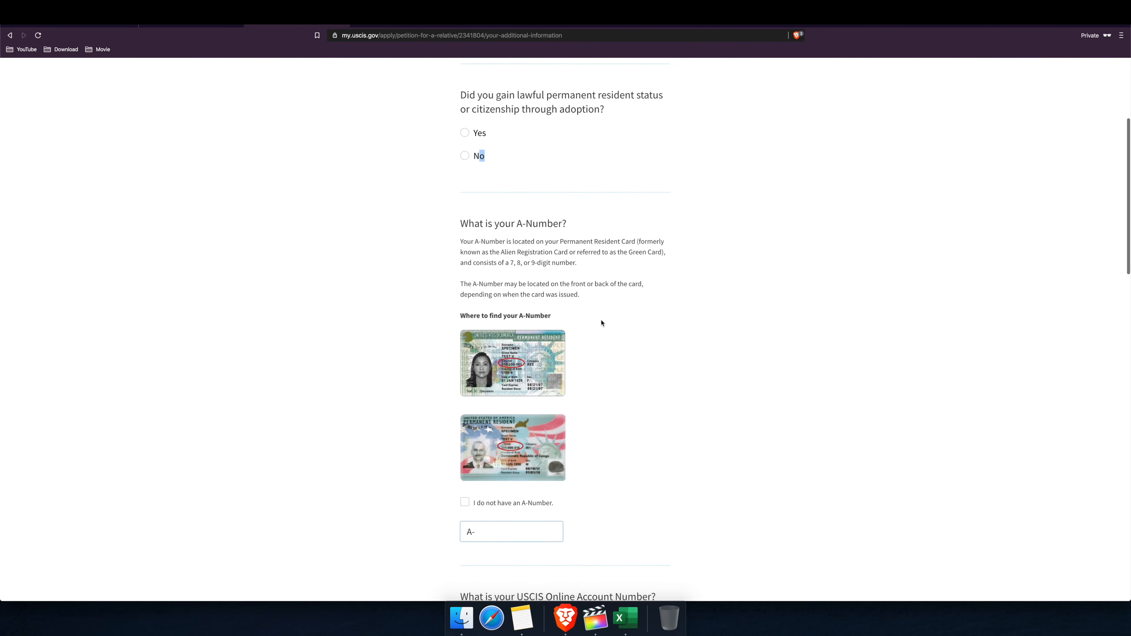
scroll(566, 392, down, 1)
click(517, 411)
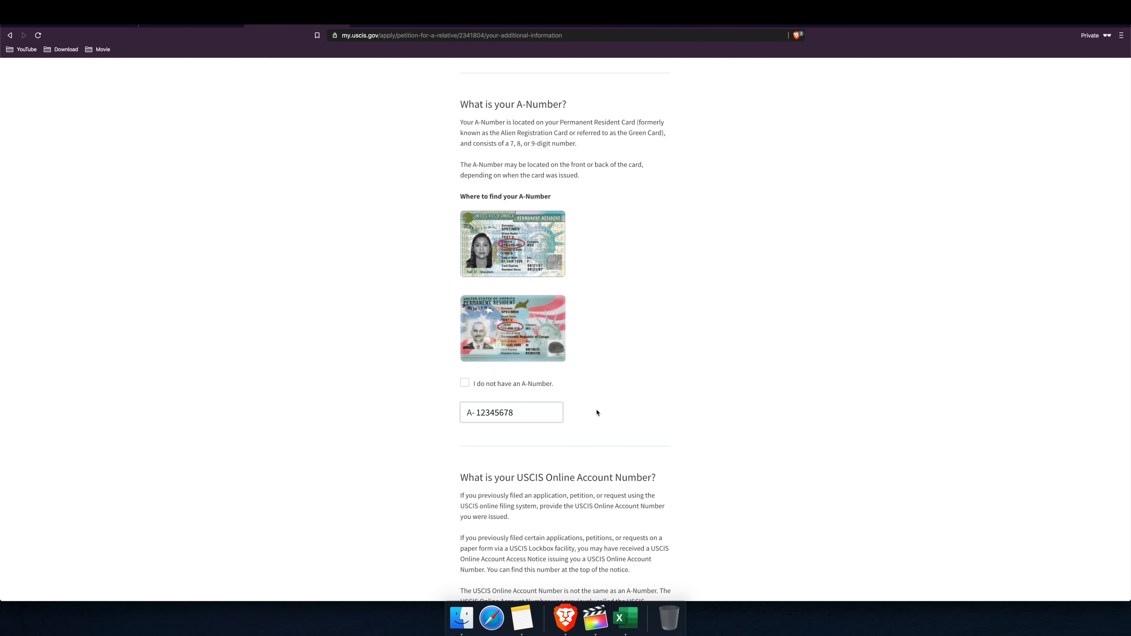
scroll(597, 413, down, 5)
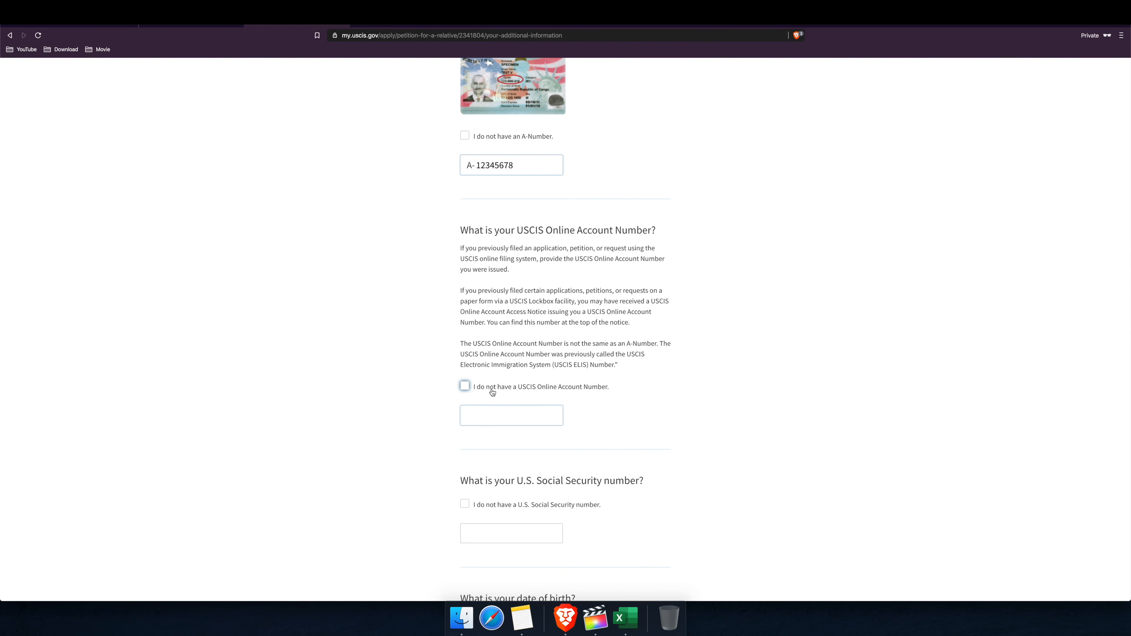
Step: Fill in the online account number and the Social Security number
click(468, 414)
text(1234)
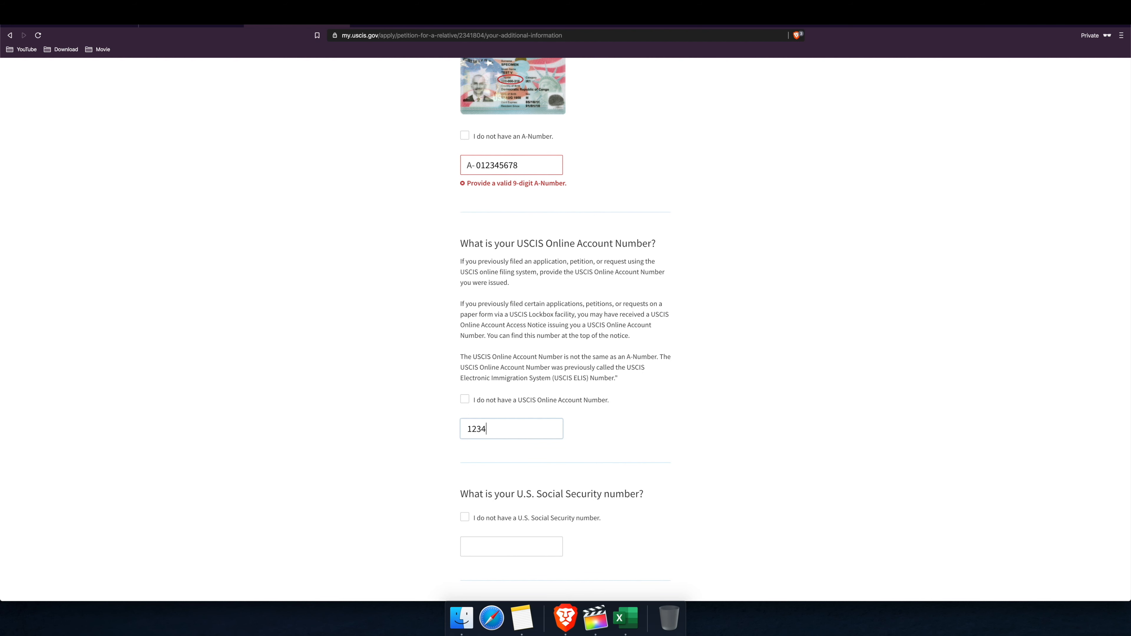
text(5678)
scroll(487, 422, down, 4)
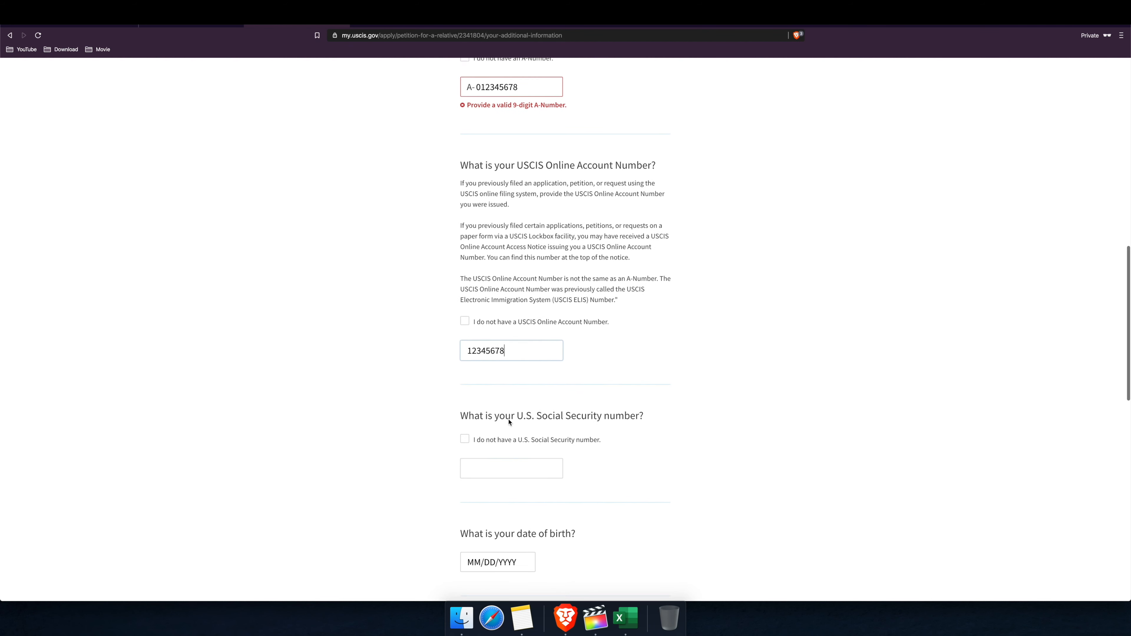
click(483, 449)
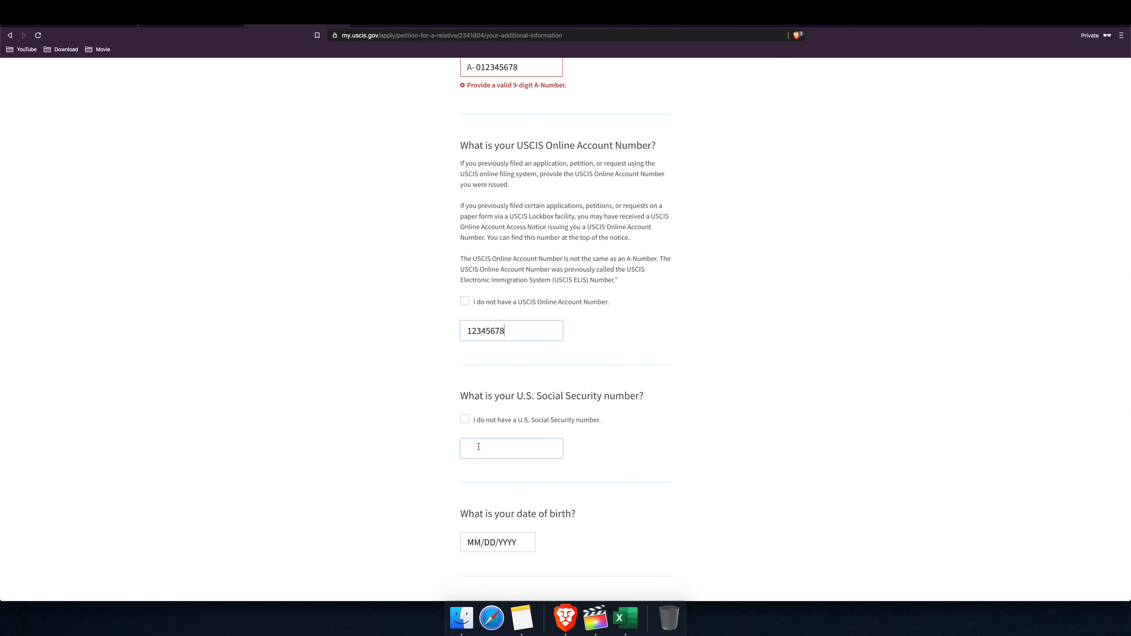
scroll(488, 448, down, 1)
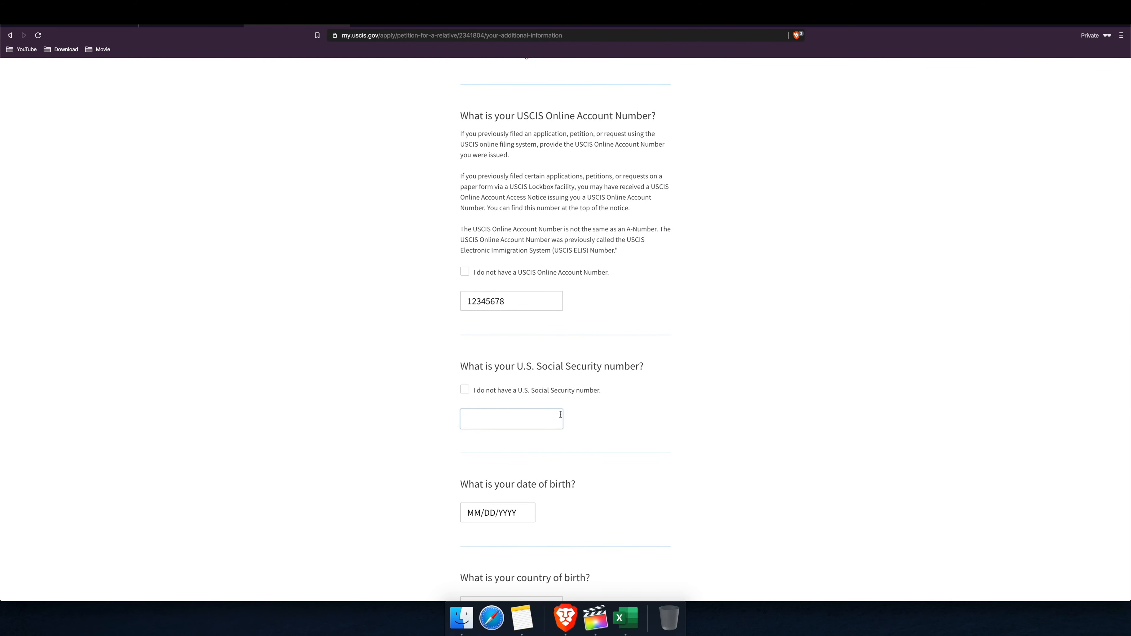
text(123-56-7890)
Step: Enter birth date 01/01/1997 and birthplace SomeCity, India, then save
scroll(526, 454, down, 1)
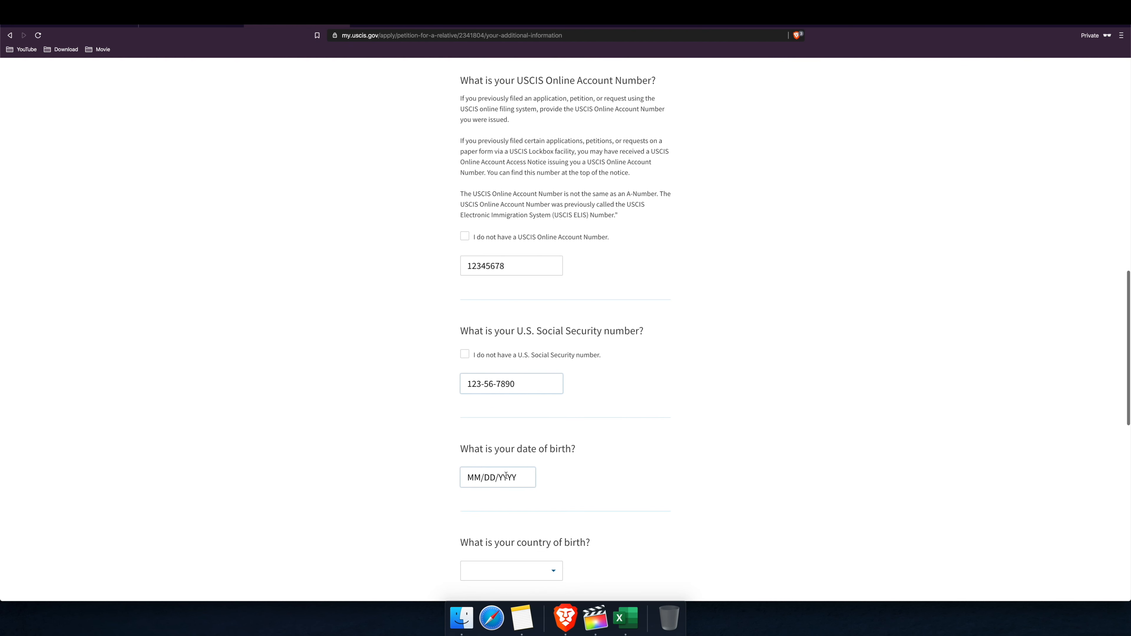
click(477, 476)
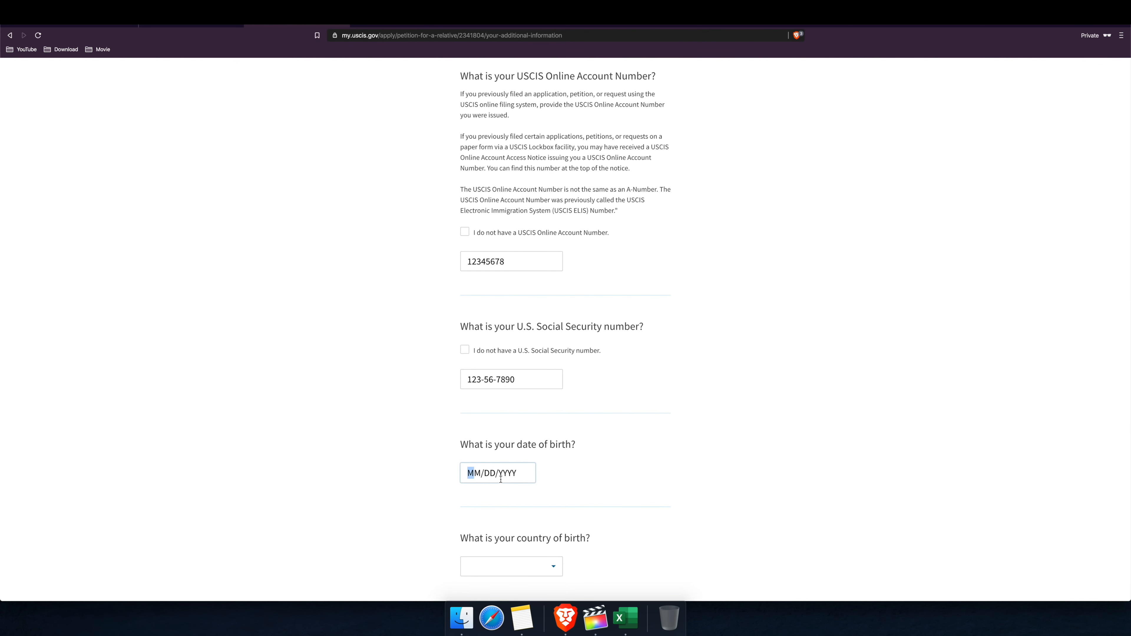
text(01/01/1997)
scroll(571, 472, down, 3)
click(555, 426)
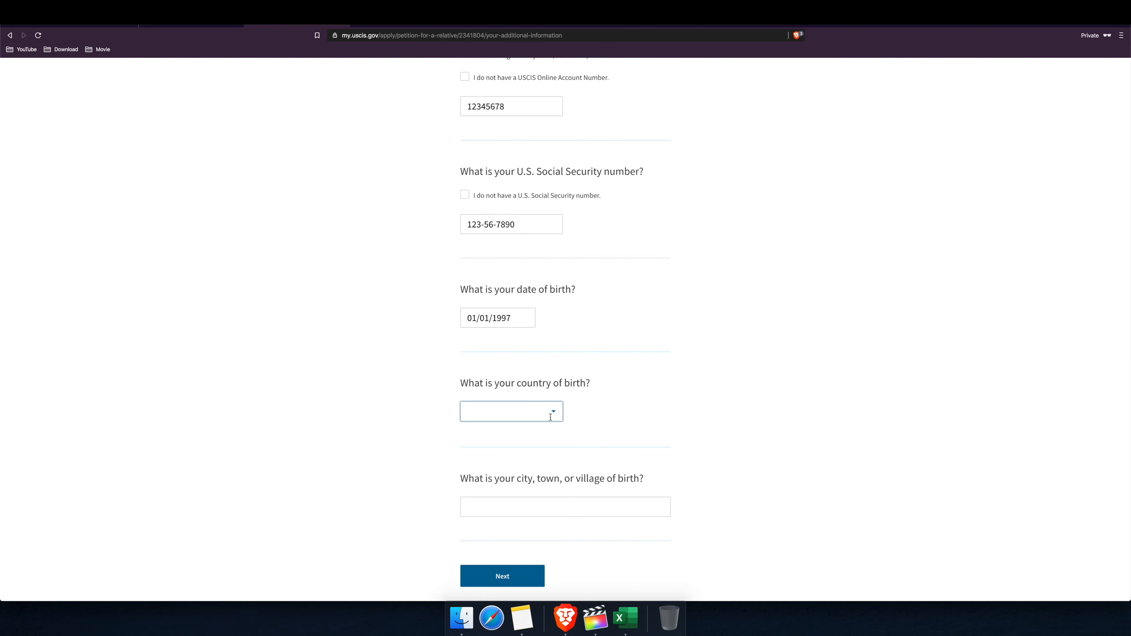
text(Indi)
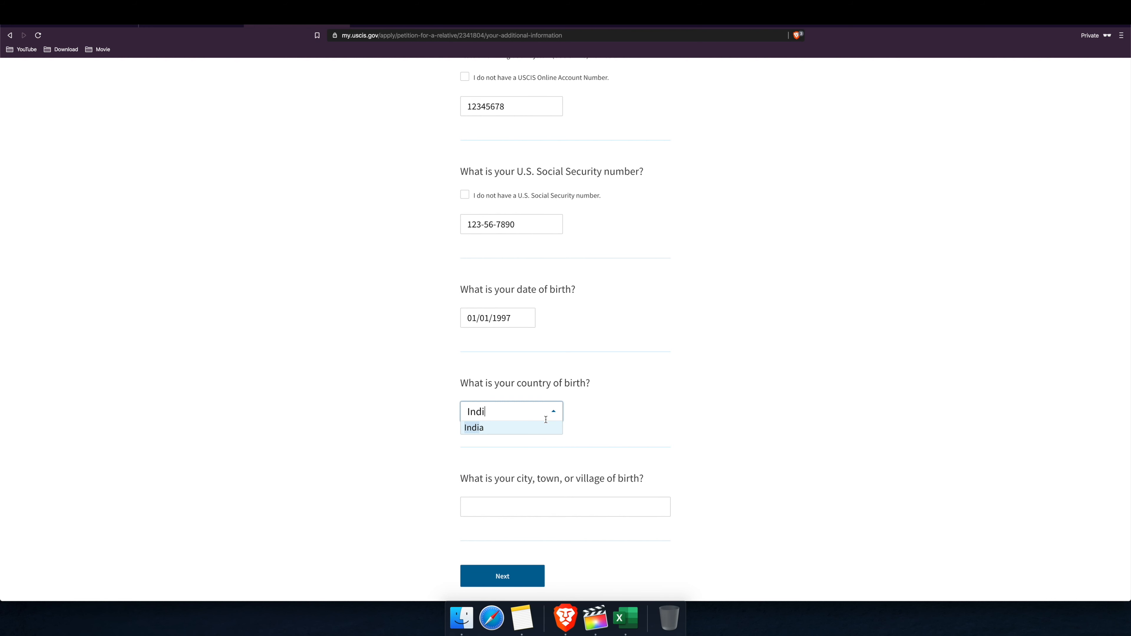
click(531, 428)
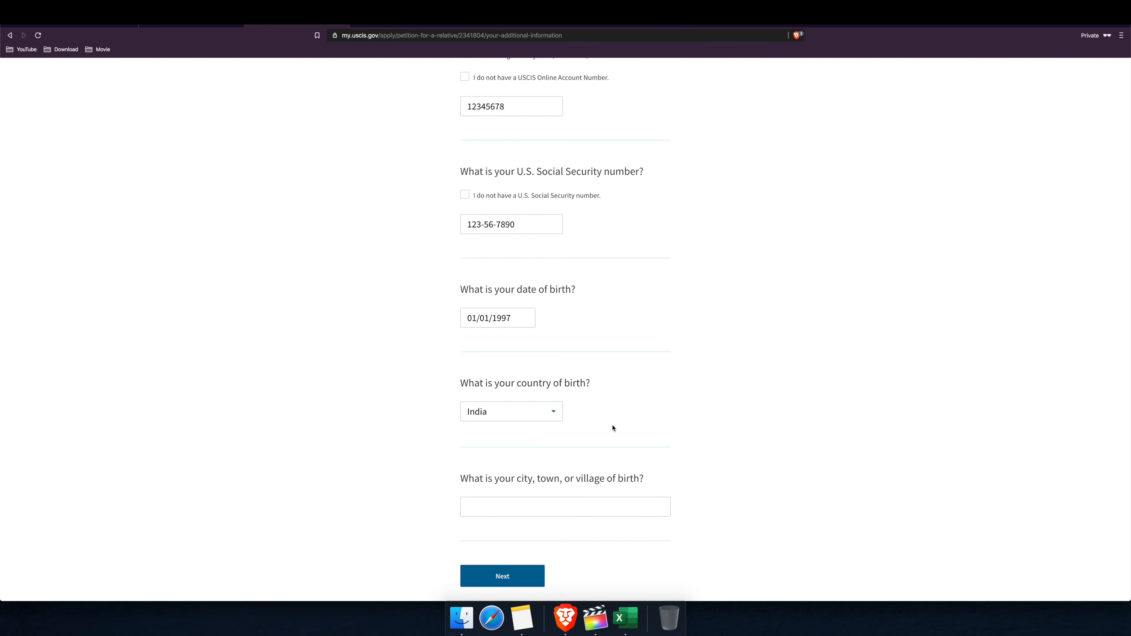
scroll(613, 430, down, 3)
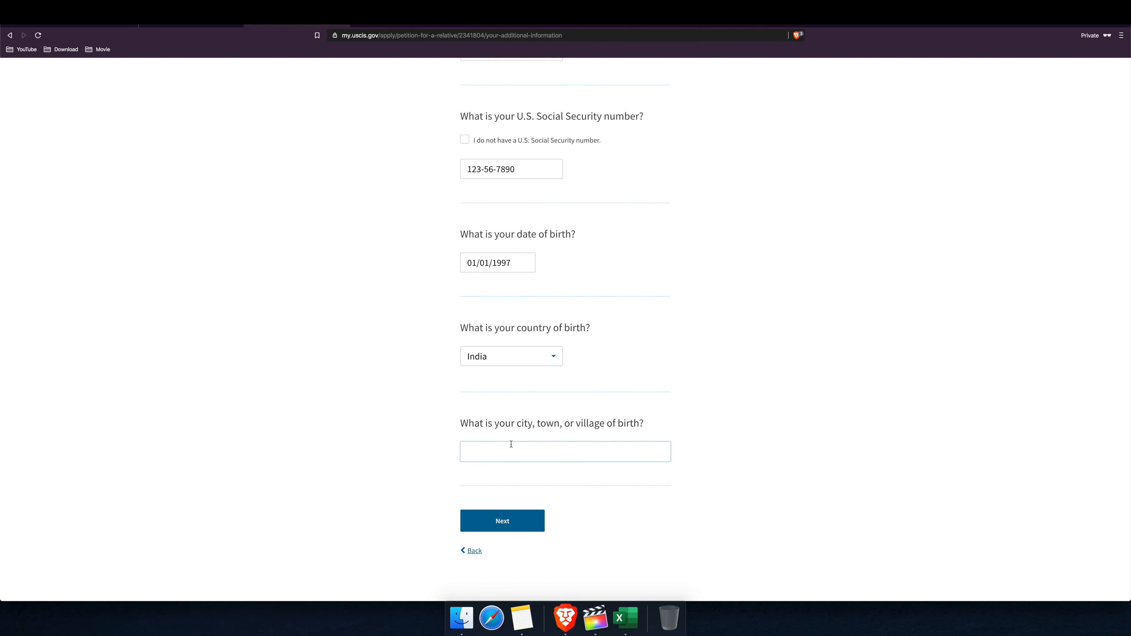
click(545, 454)
text(S)
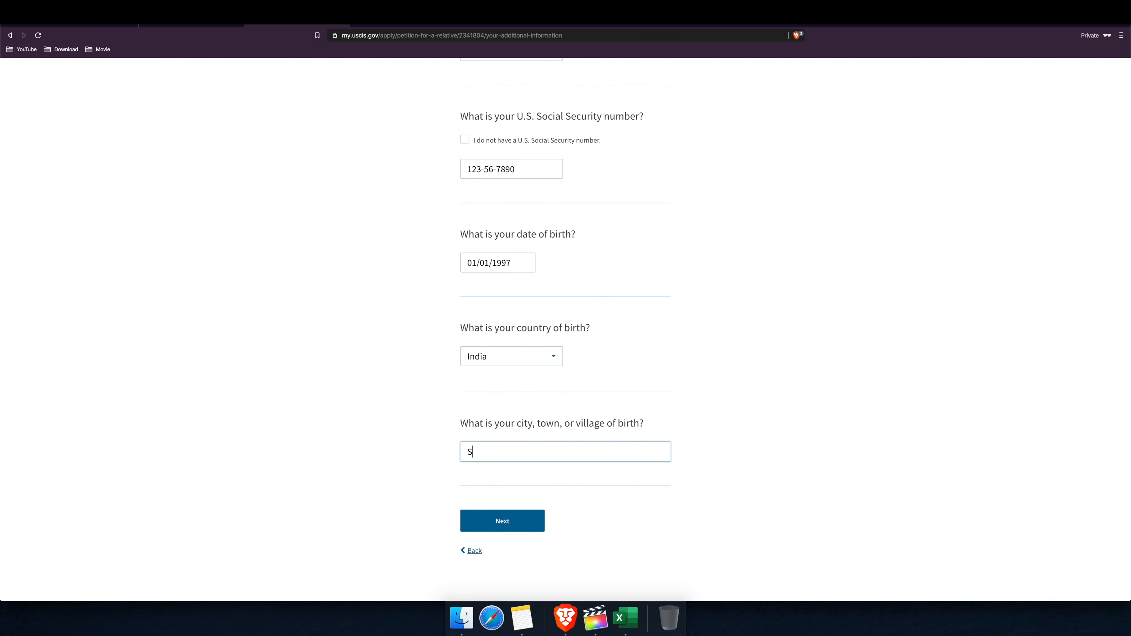
text(omeCity)
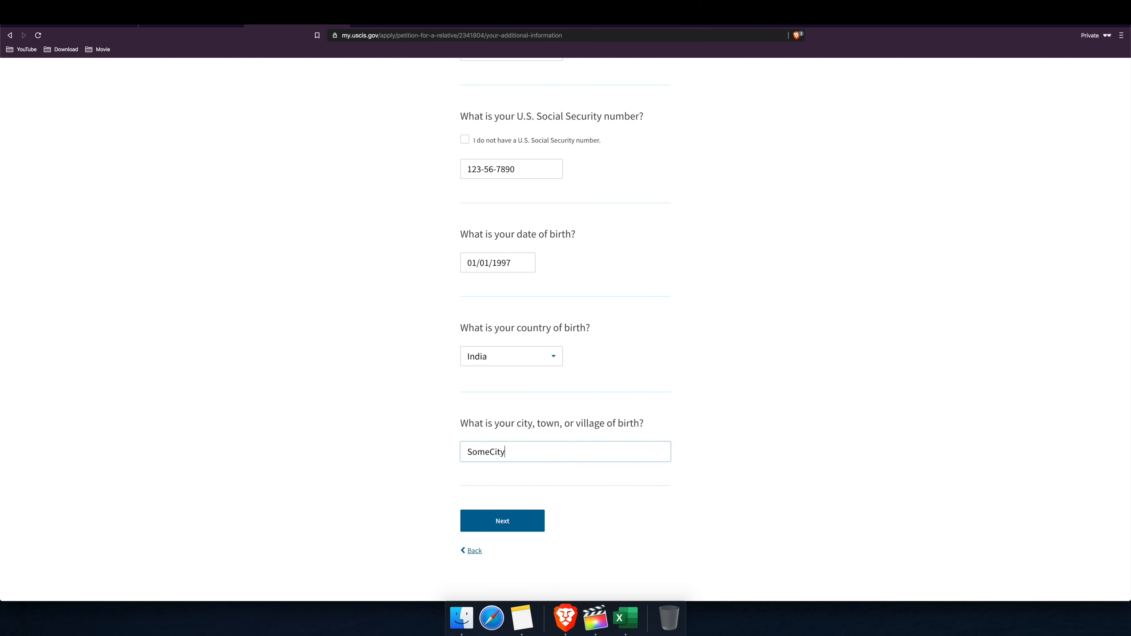
click(510, 527)
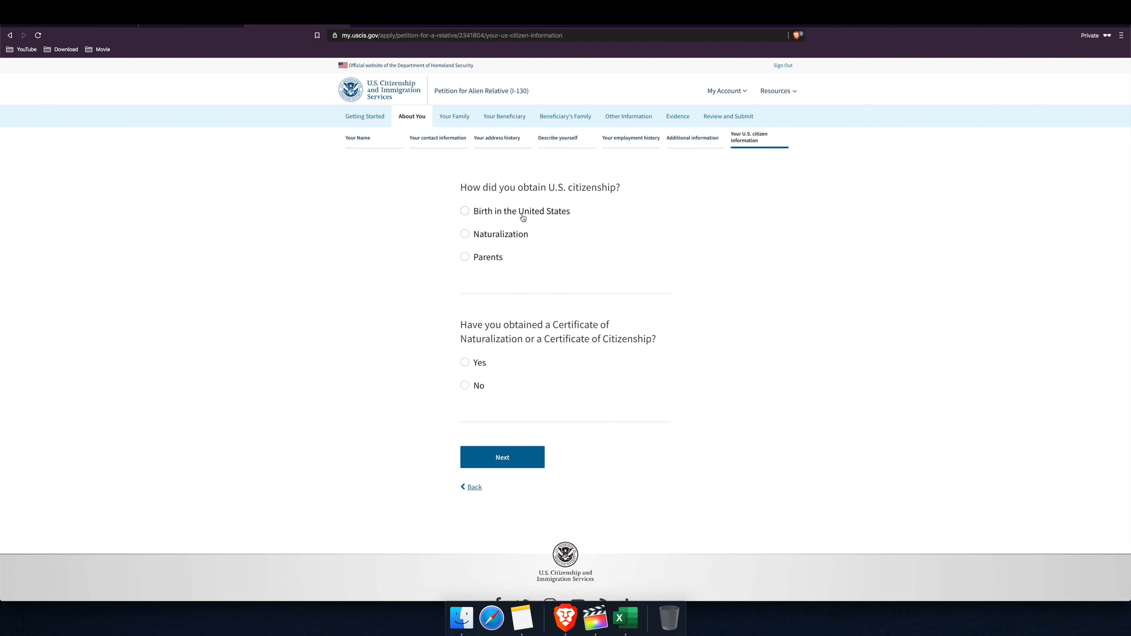
Step: Indicate citizenship through Naturalization and that a certificate was obtained
click(501, 240)
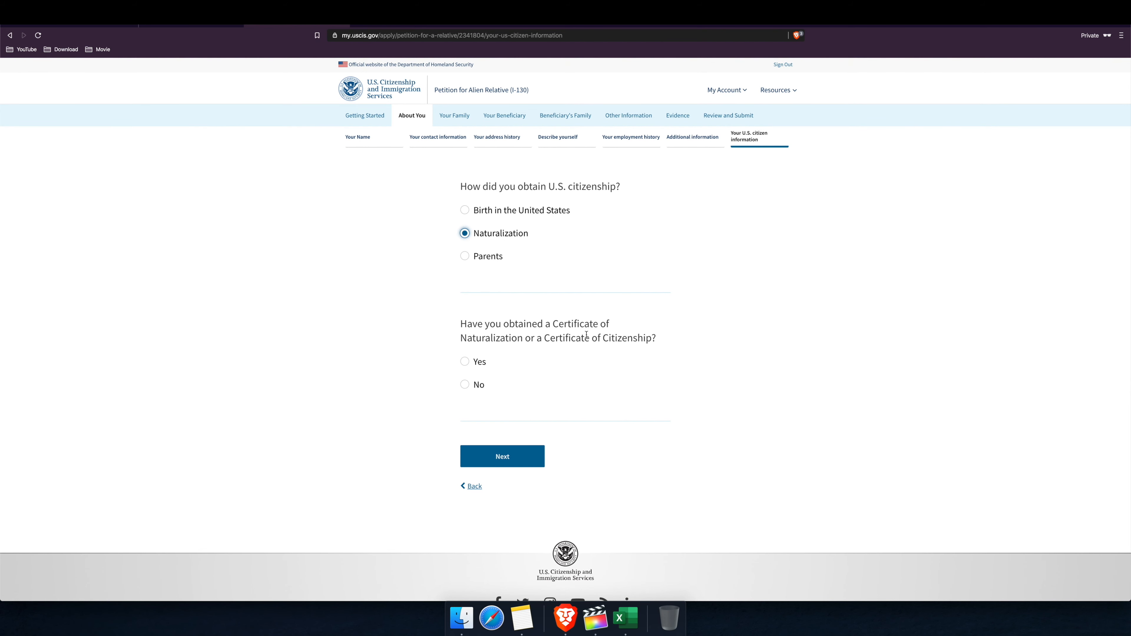
click(477, 367)
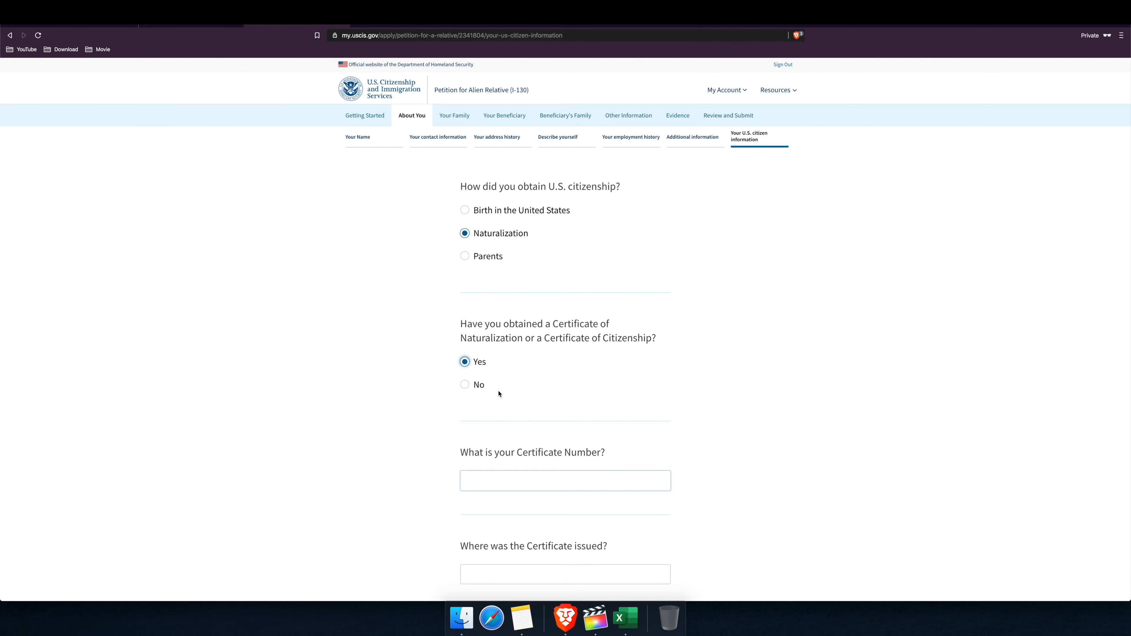
scroll(508, 384, down, 2)
scroll(519, 378, down, 1)
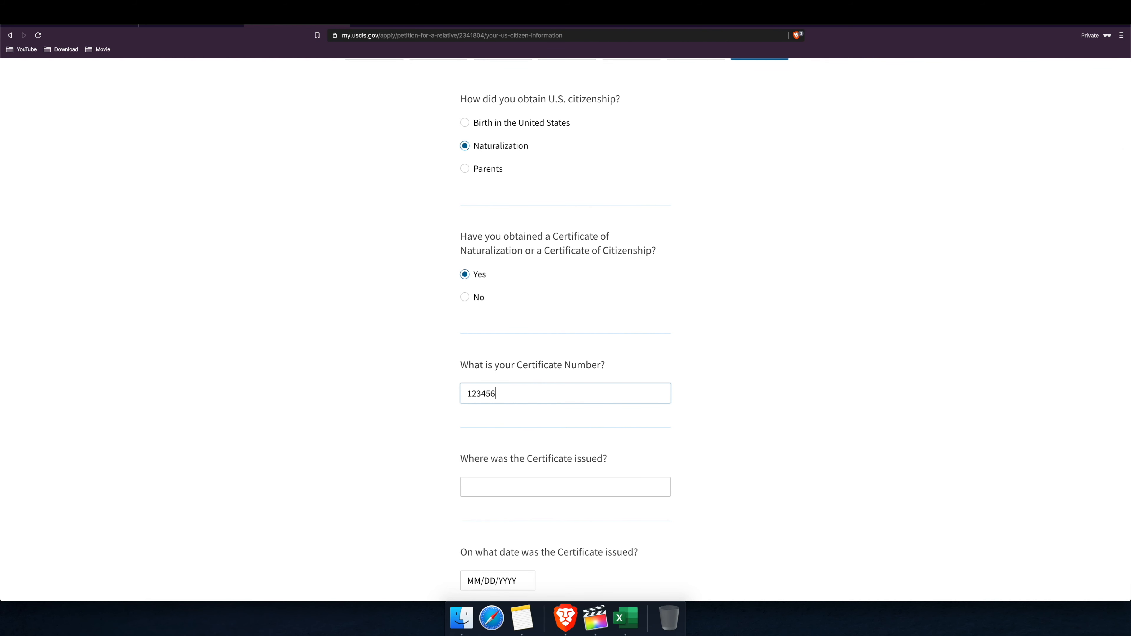
scroll(541, 419, down, 2)
Step: Give the certificate's place of issue as New York and issue date 01/01/2015, then save
click(516, 438)
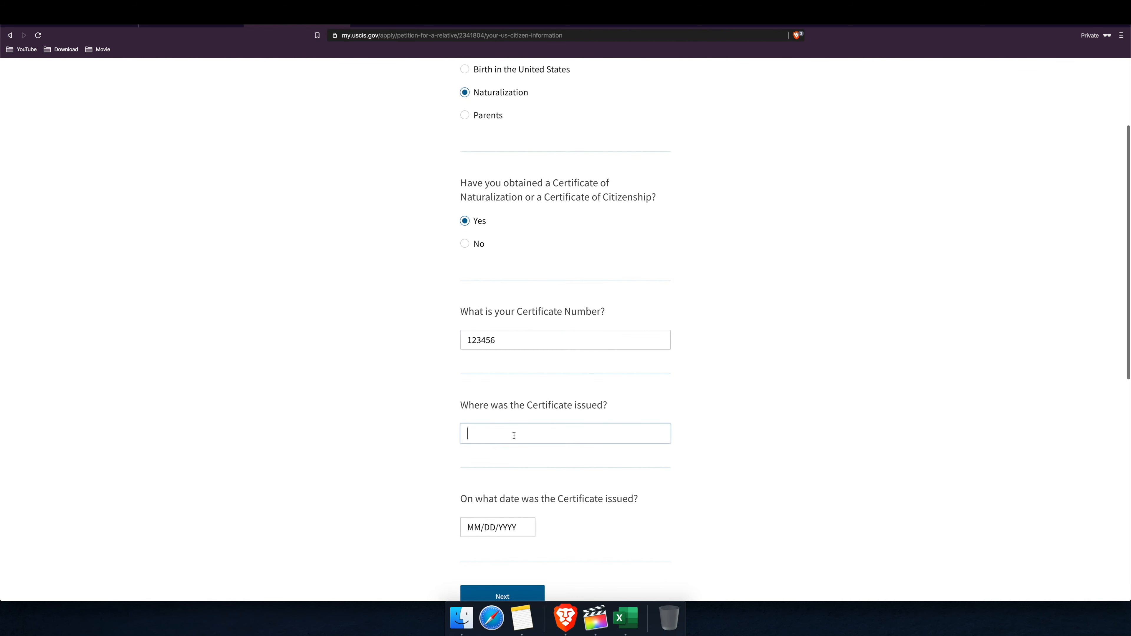
text(New York)
scroll(566, 330, down, 2)
key(Tab)
text(01/01/2000)
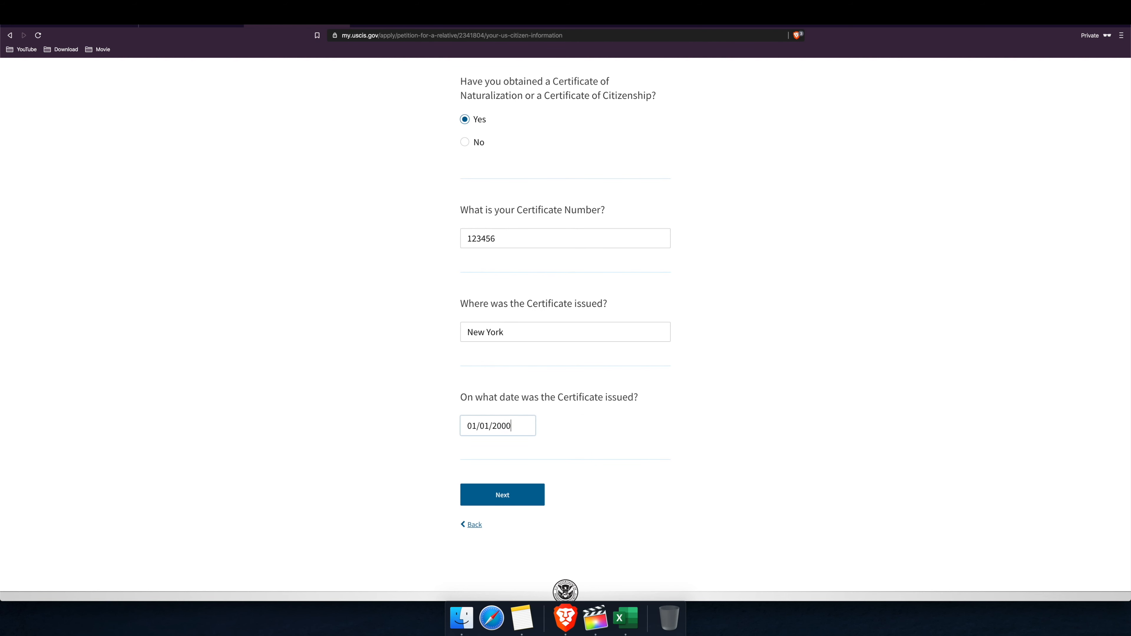
key(BackSpace)
key(BackSpace)
key(BackSpace)
key(BackSpace)
text(191)
key(BackSpace)
key(BackSpace)
key(BackSpace)
text(2015)
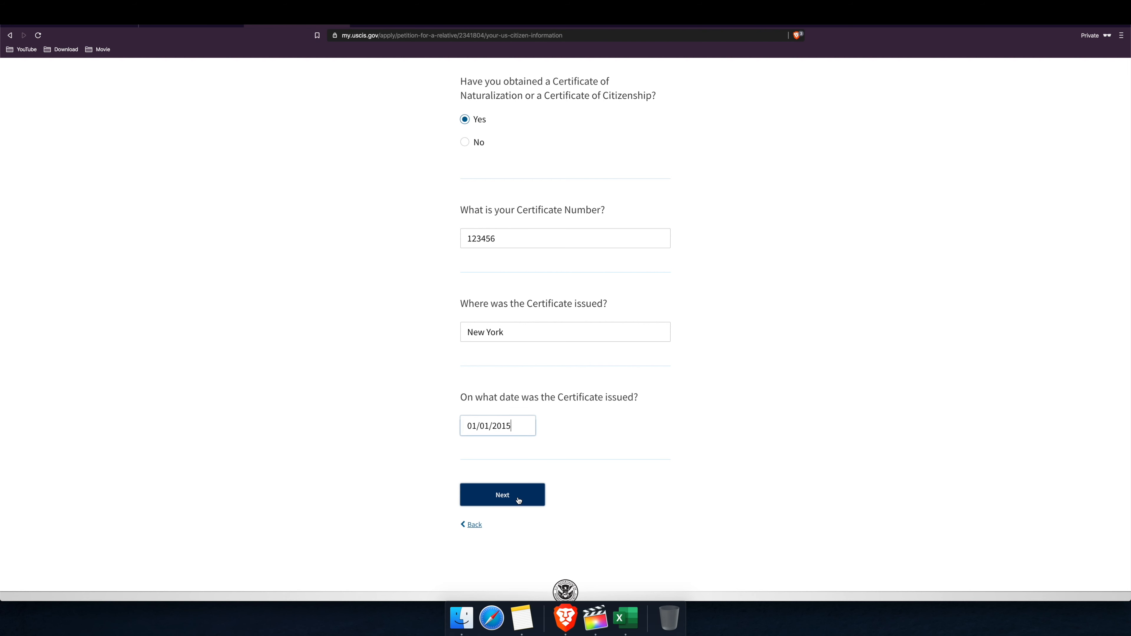
click(519, 500)
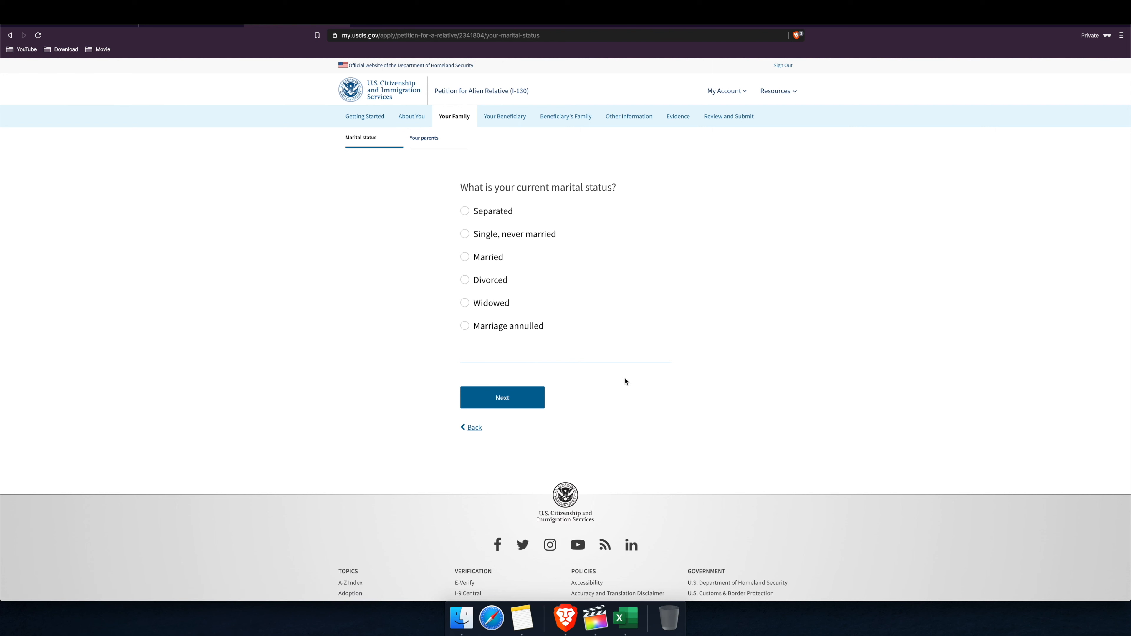
Step: Select Single, never married as the marital status, undoing a brief switch to Married
click(525, 235)
click(481, 238)
click(486, 258)
scroll(518, 421, down, 1)
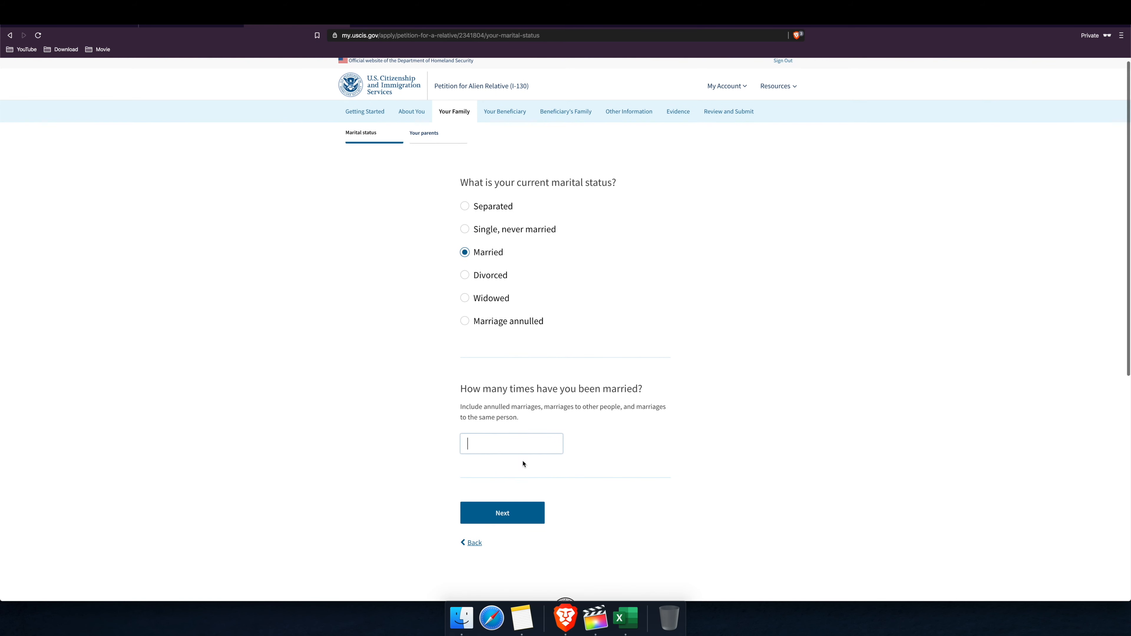
click(482, 234)
click(519, 399)
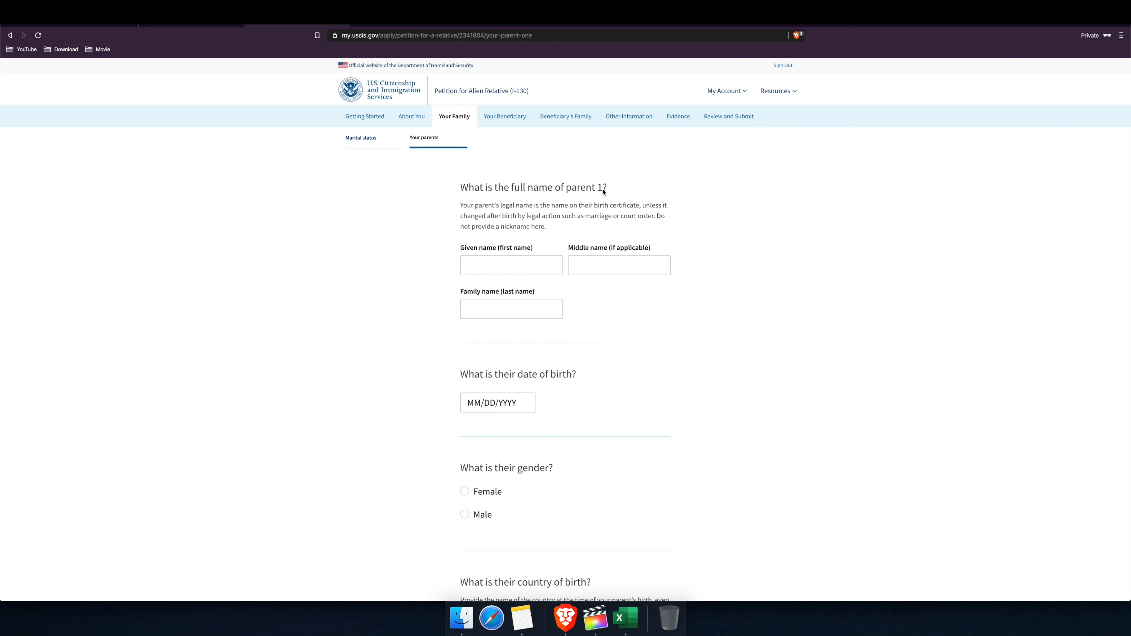
Step: Enter parent 1's given name and birth date 01/01/1950
click(513, 267)
text(Name)
key(Tab)
click(497, 404)
text(01/01/)
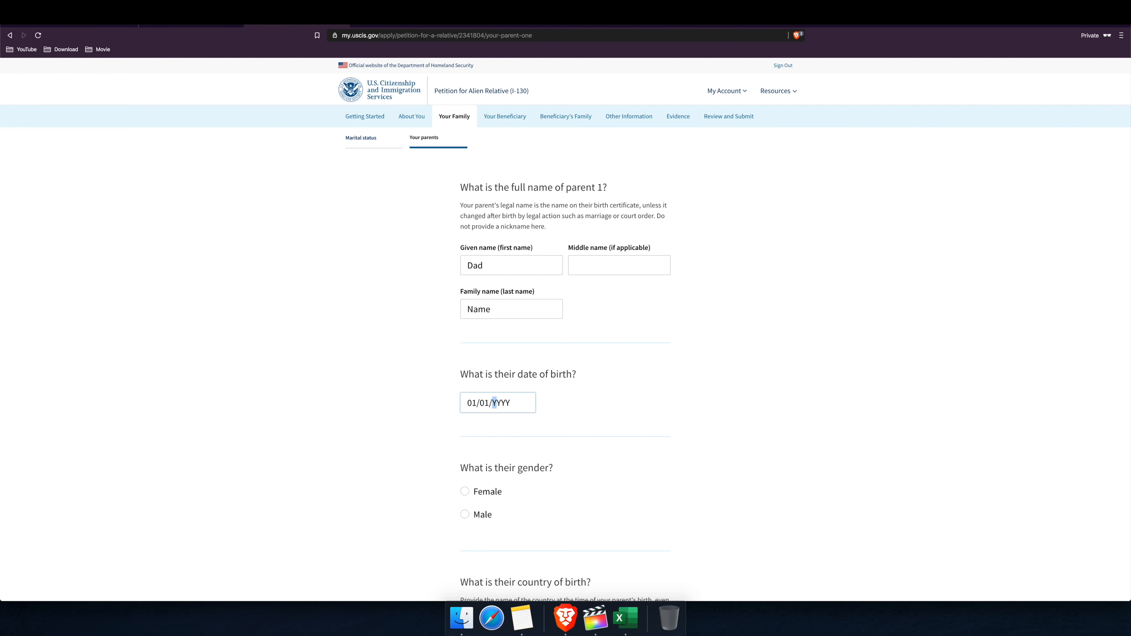
text(1950)
Step: Mark parent 1's gender as Male and save the details
scroll(591, 392, down, 1)
scroll(557, 397, down, 3)
click(464, 422)
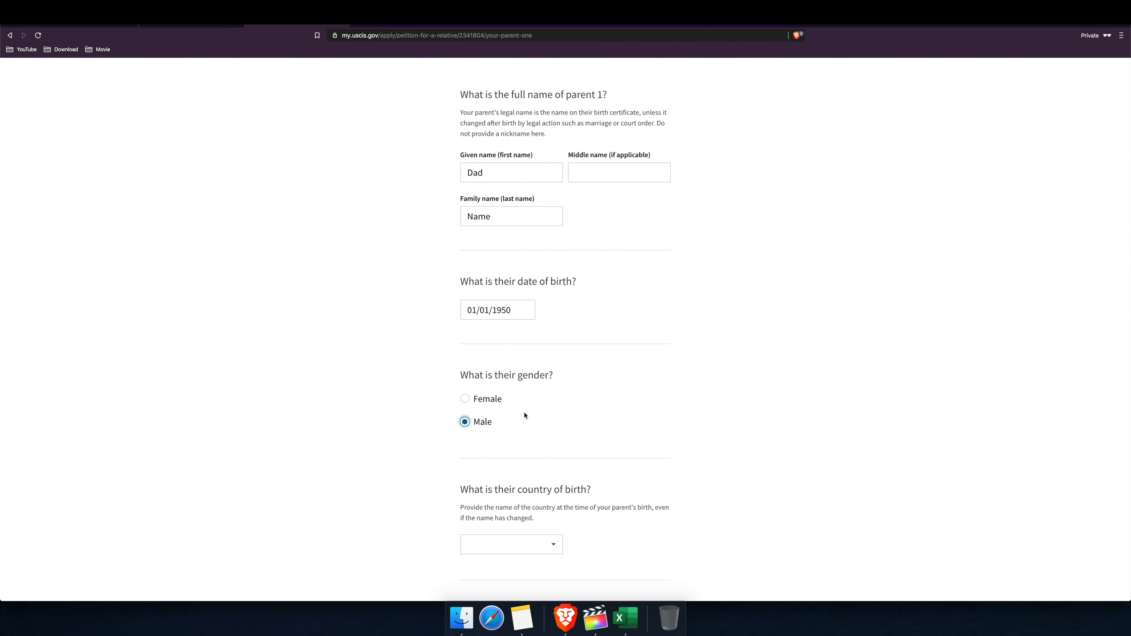
scroll(584, 400, down, 4)
scroll(584, 400, down, 1)
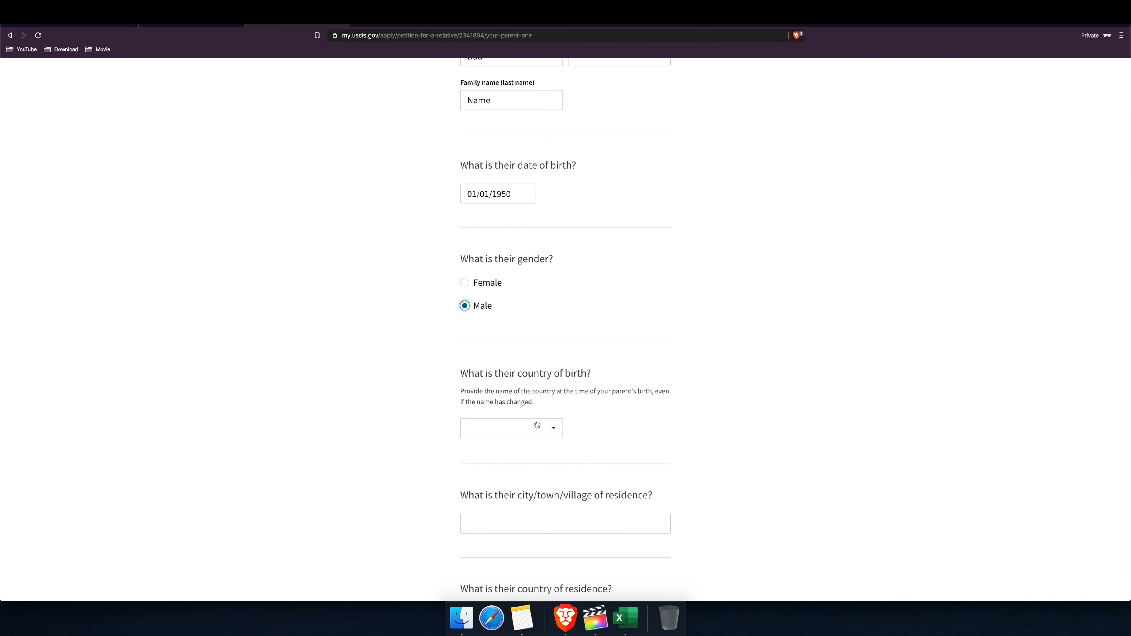
scroll(544, 430, down, 8)
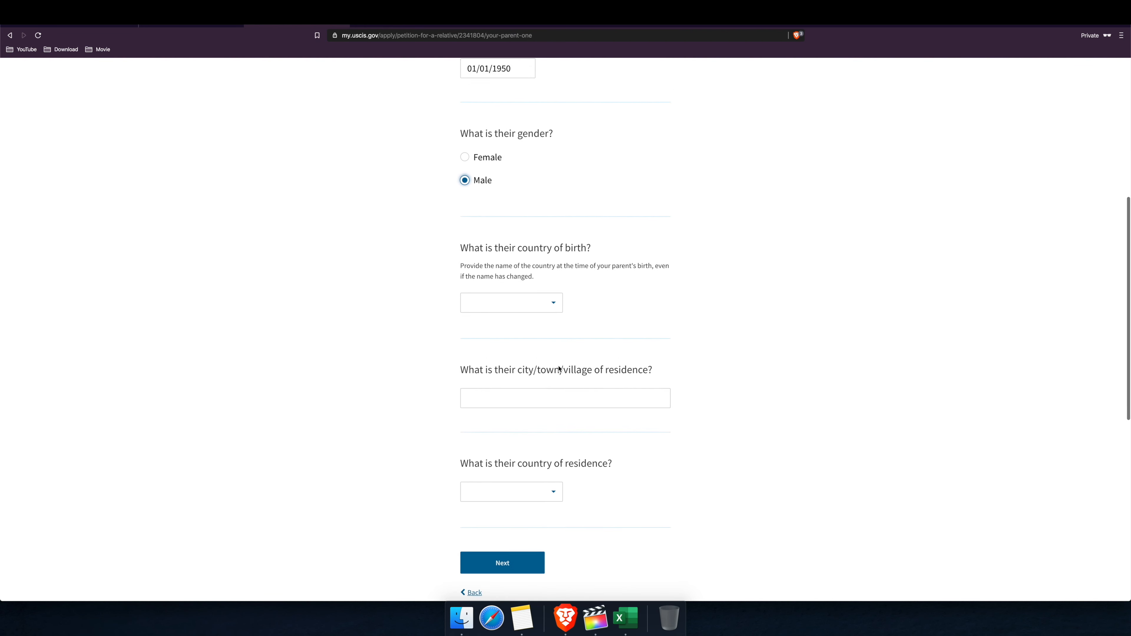
scroll(560, 367, down, 2)
click(515, 463)
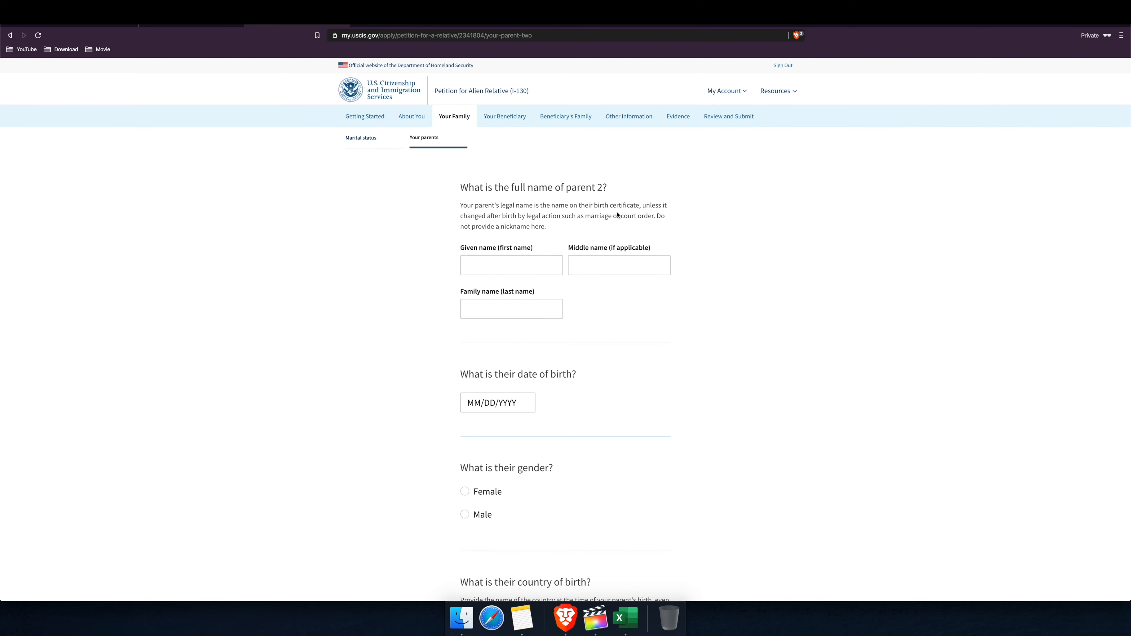
Step: Enter parent 2's name, birth date 01/01/1950 and Female gender
click(516, 261)
scroll(517, 261, down, 1)
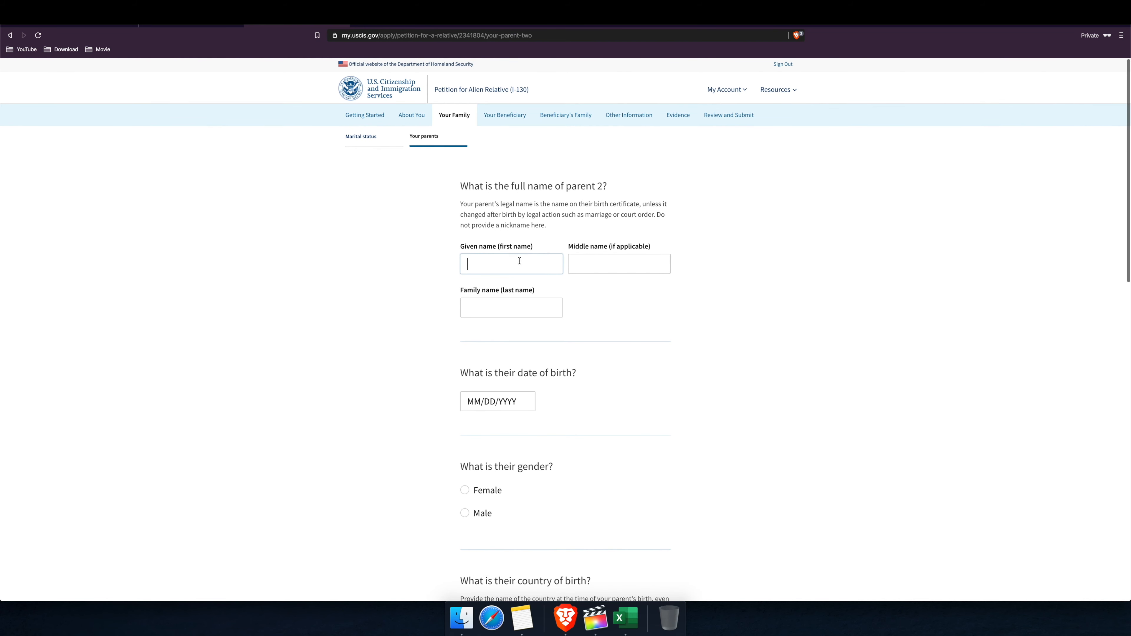
click(578, 266)
text(Name)
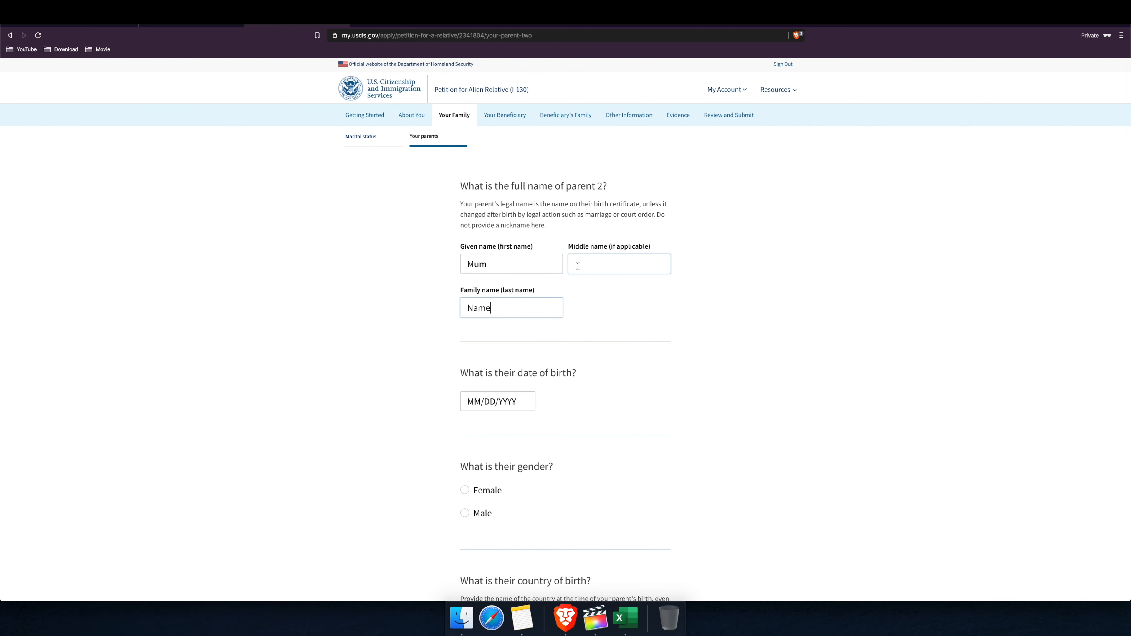
click(527, 403)
text(010119)
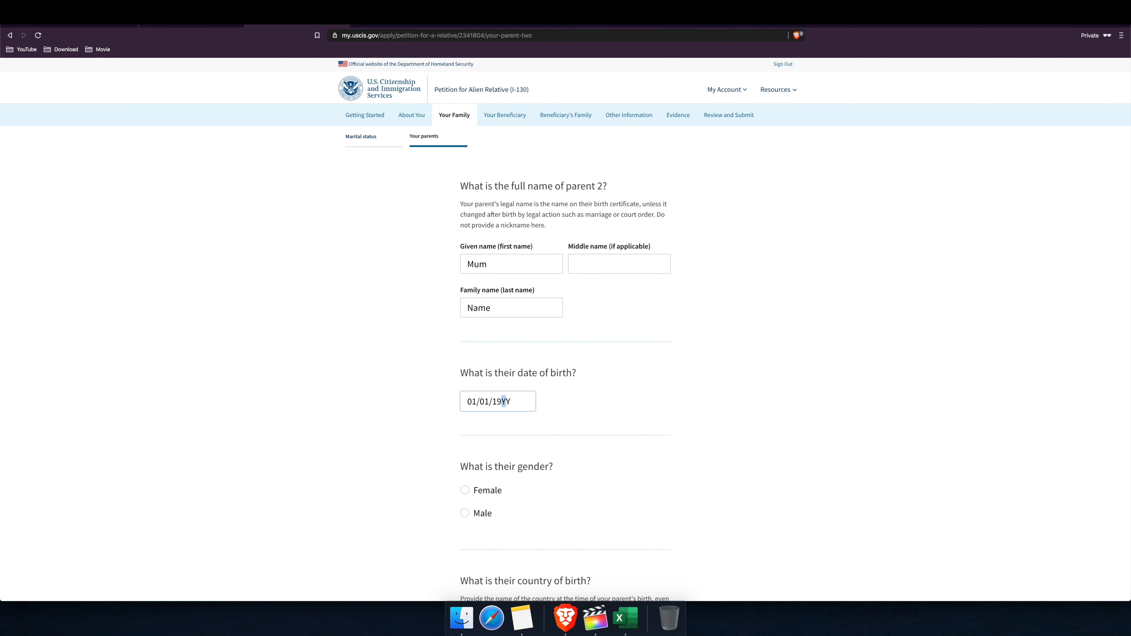
text(50)
scroll(543, 404, down, 3)
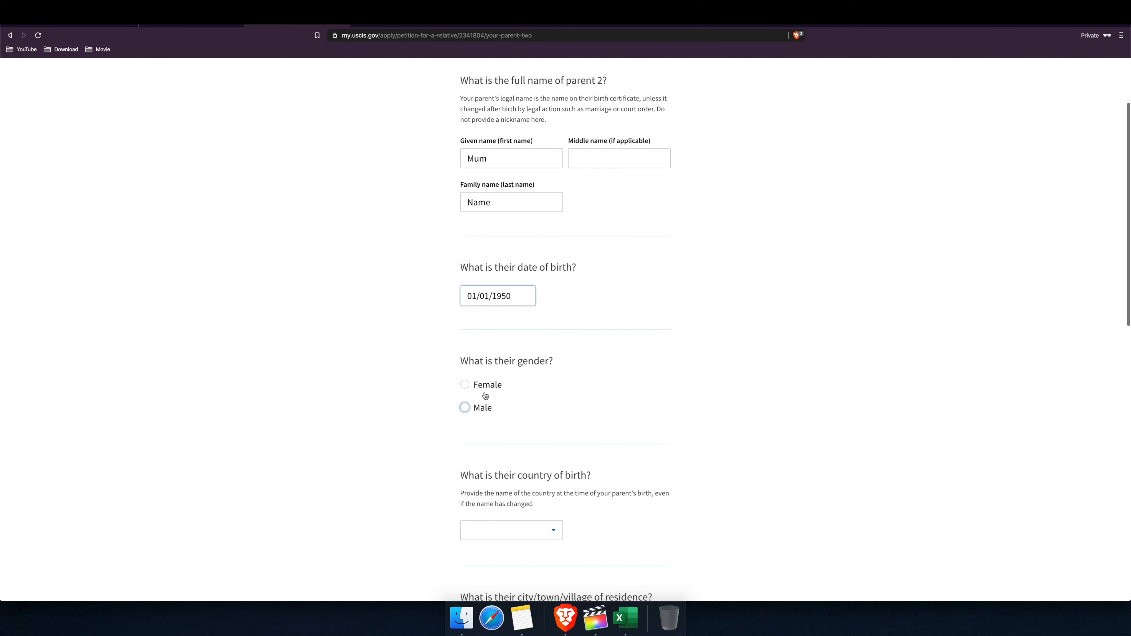
click(488, 384)
Step: Leave parent 2's country of birth and residence blank and save
scroll(497, 386, down, 2)
scroll(568, 391, down, 2)
click(553, 400)
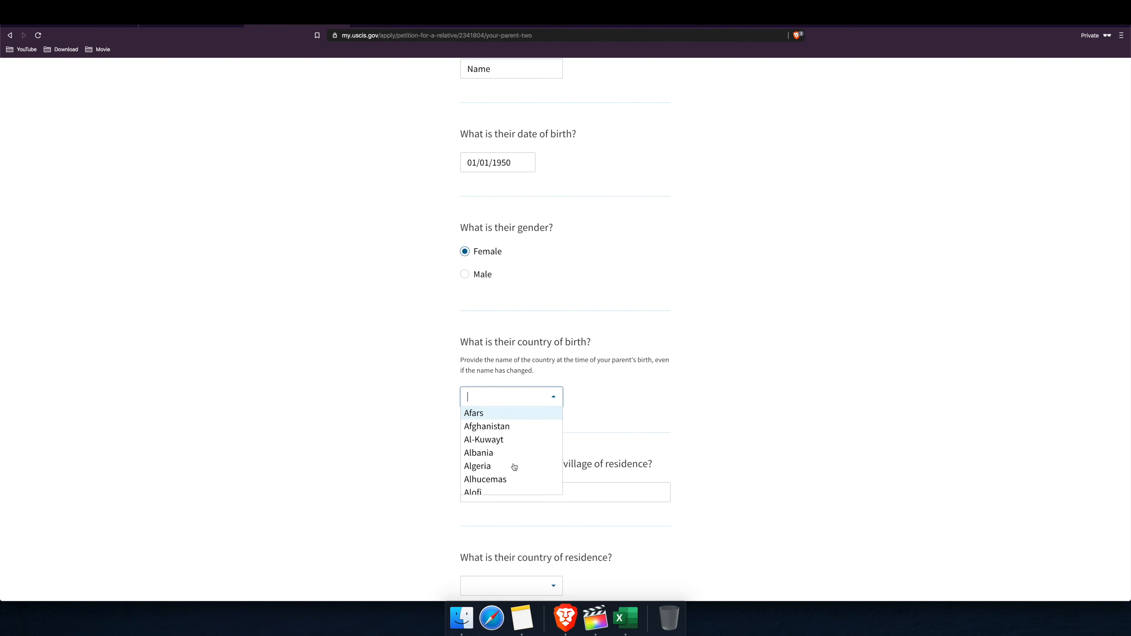
click(589, 431)
scroll(558, 430, down, 2)
scroll(559, 431, down, 3)
click(629, 428)
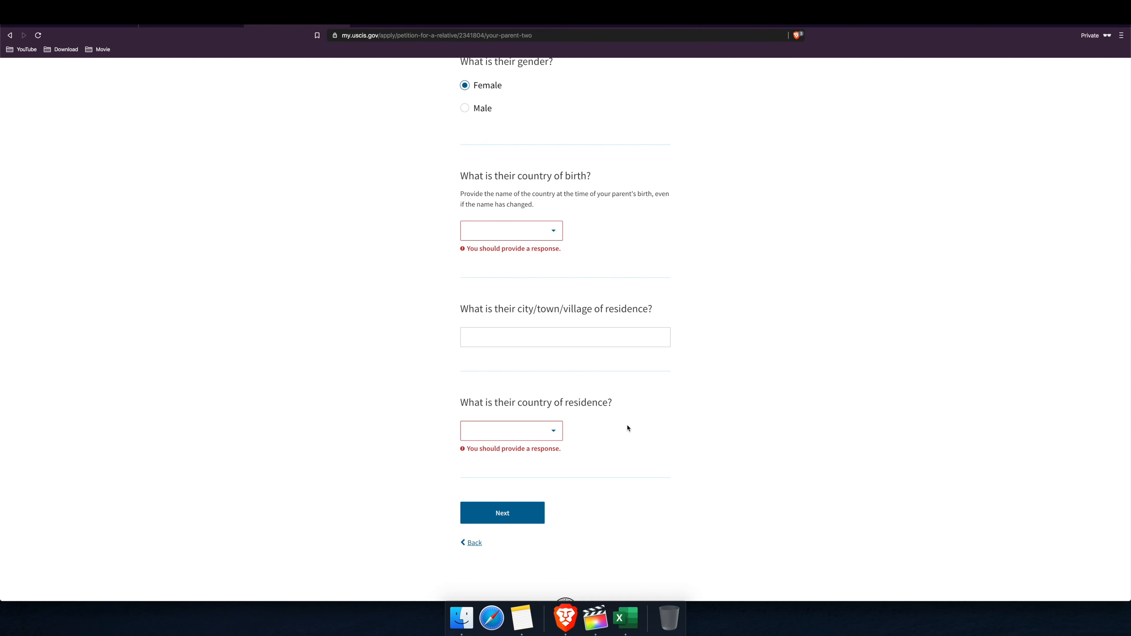
click(494, 514)
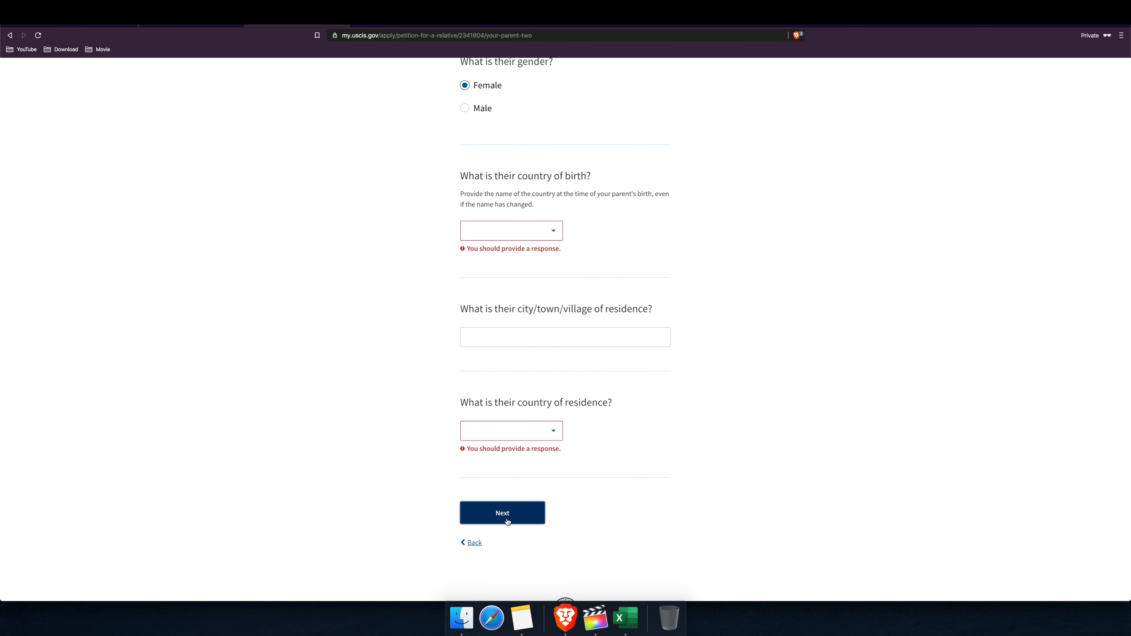
click(512, 516)
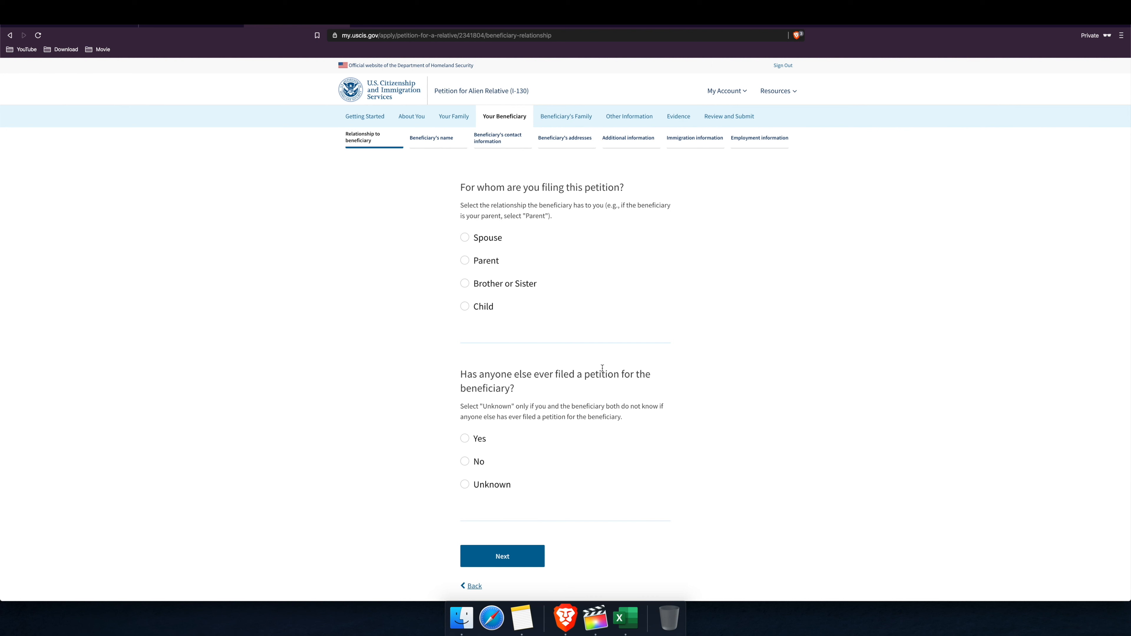
Step: Choose Parent as the beneficiary relationship and answer No to prior petitions, then save
click(486, 264)
scroll(542, 284, down, 2)
scroll(543, 284, down, 1)
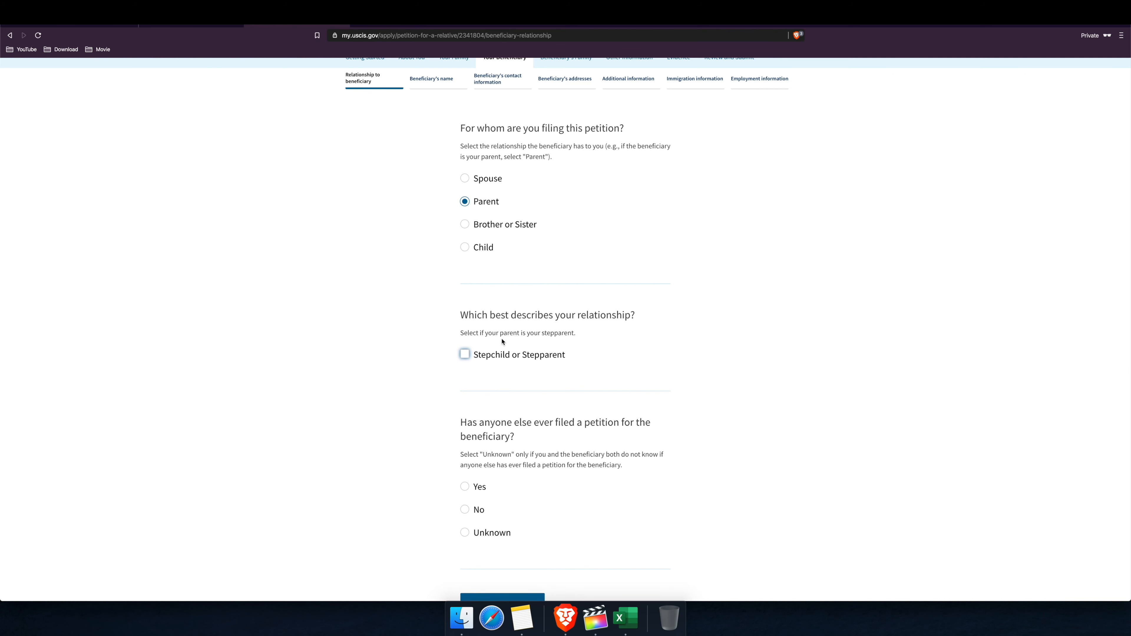
scroll(573, 370, down, 4)
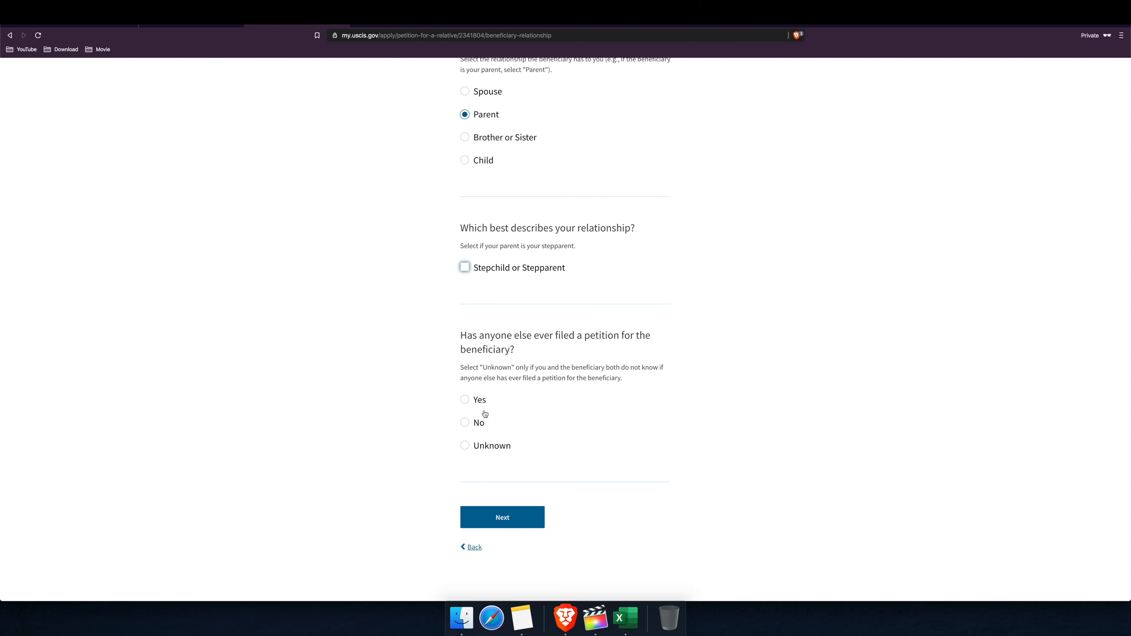
click(464, 423)
click(508, 525)
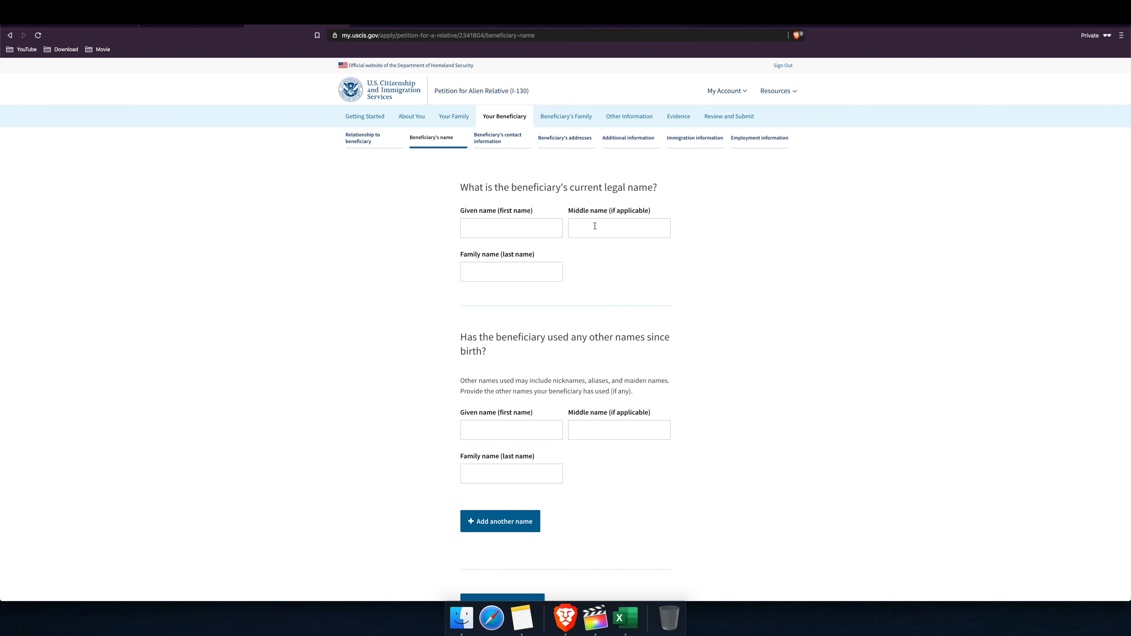
Step: Enter the beneficiary's given and family names, correcting a typo in the family name
click(526, 234)
text(Dad)
key(Tab)
key(Tab)
text(Nme)
key(BackSpace)
key(BackSpace)
text(ame)
scroll(561, 526, down, 2)
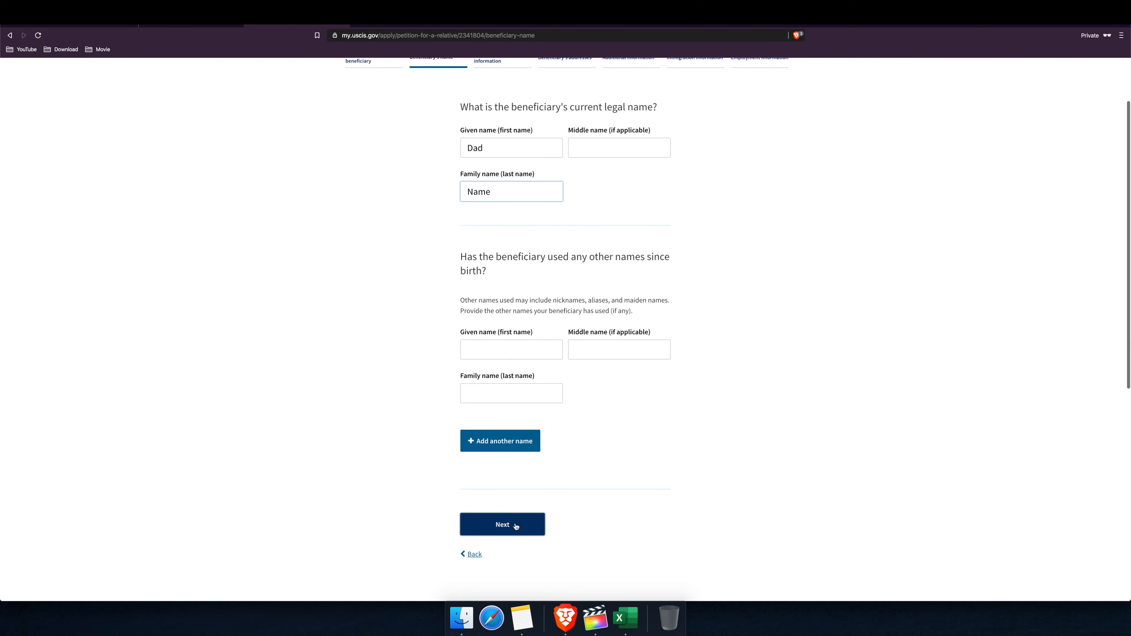
click(507, 526)
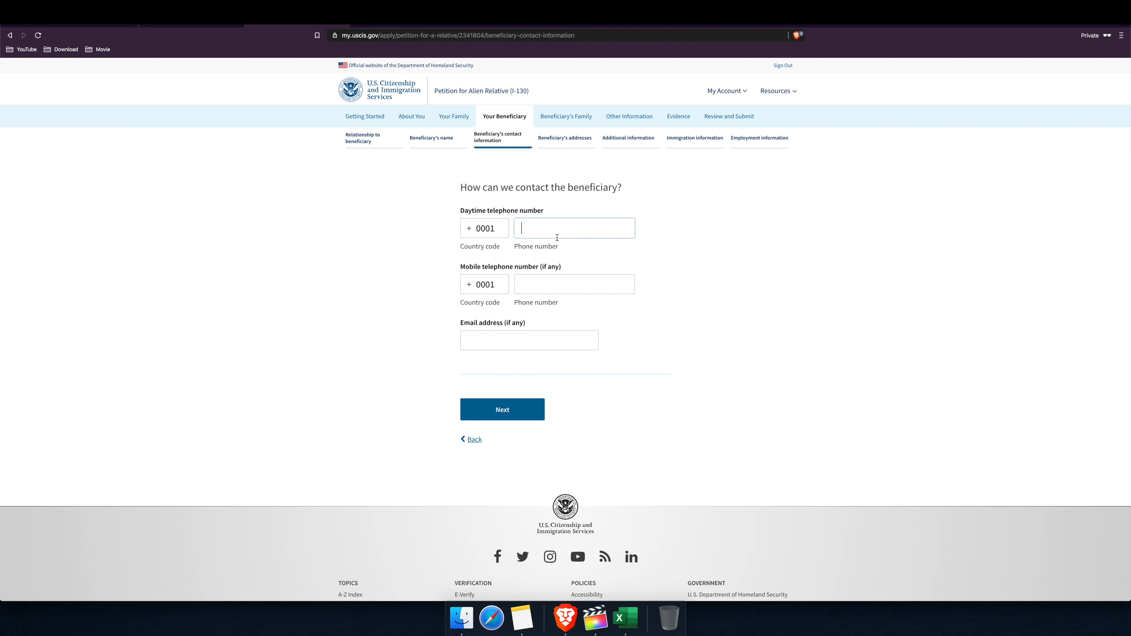
Step: Enter the beneficiary's daytime phone number and save the contact details
text(123456789)
click(525, 411)
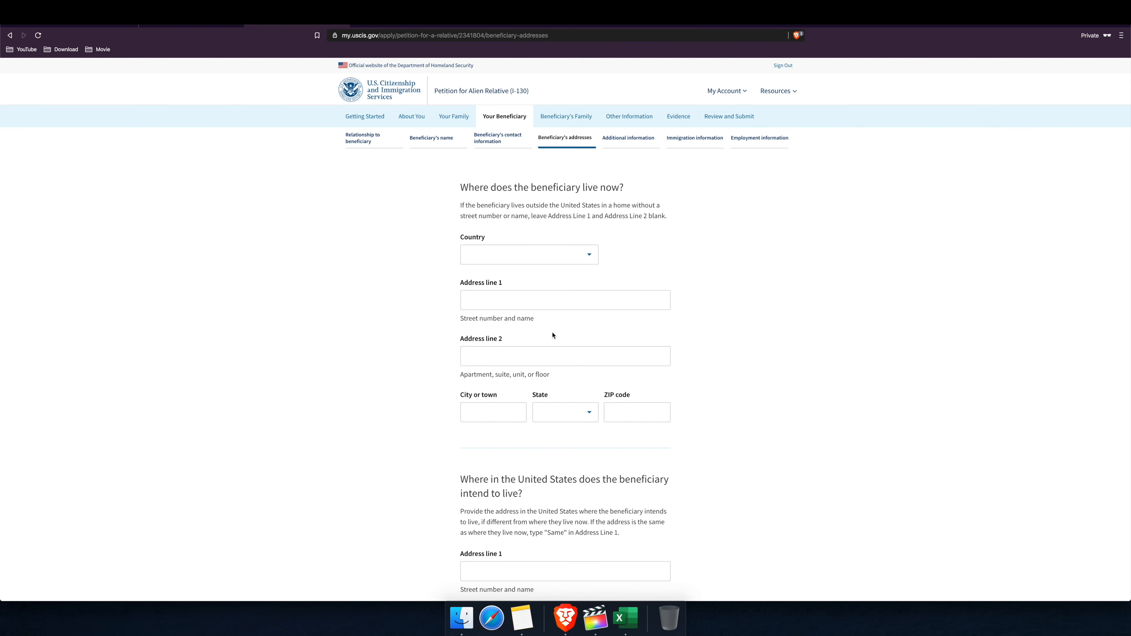
Step: Set the beneficiary's current country to India
click(588, 258)
text(In)
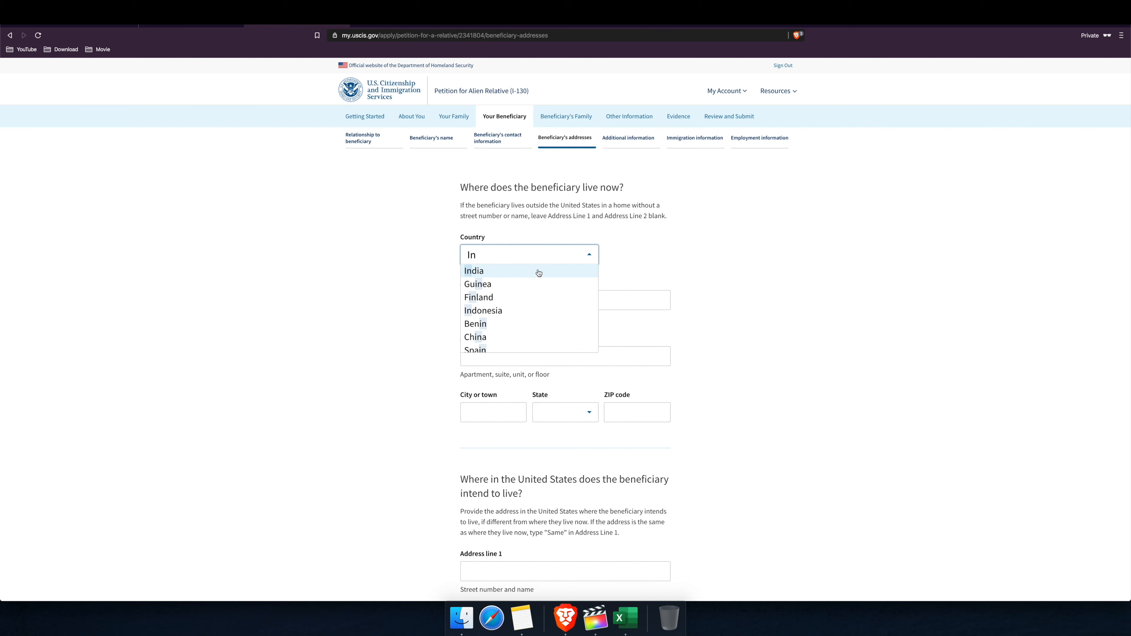
click(509, 273)
Step: Go through the current and intended US address fields and save the addresses
click(487, 299)
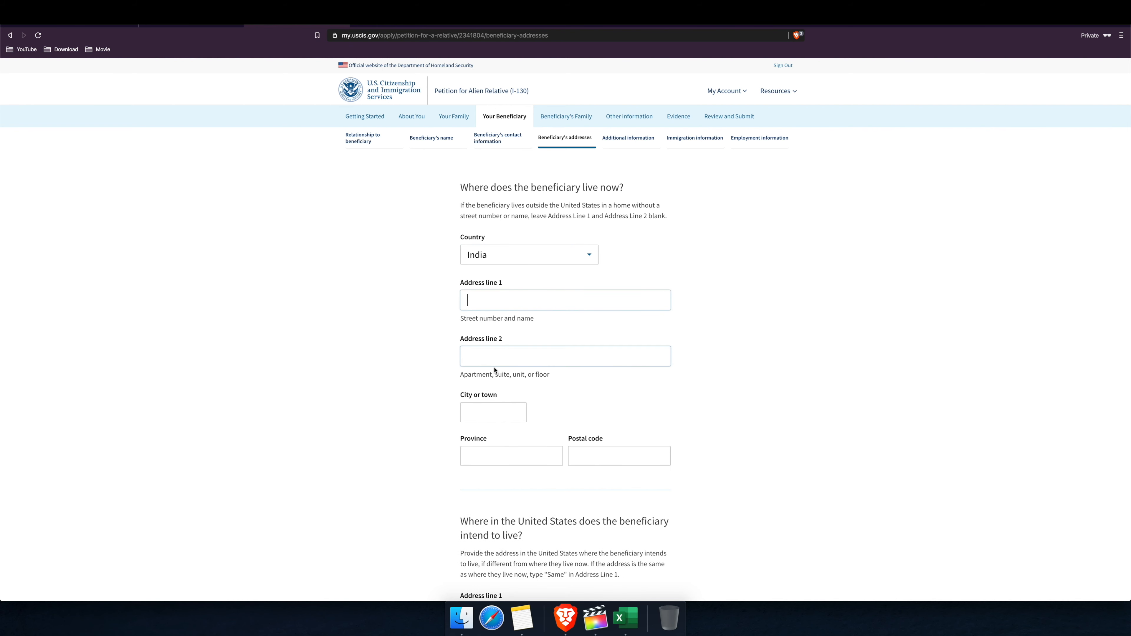
scroll(538, 441, down, 3)
scroll(546, 441, down, 5)
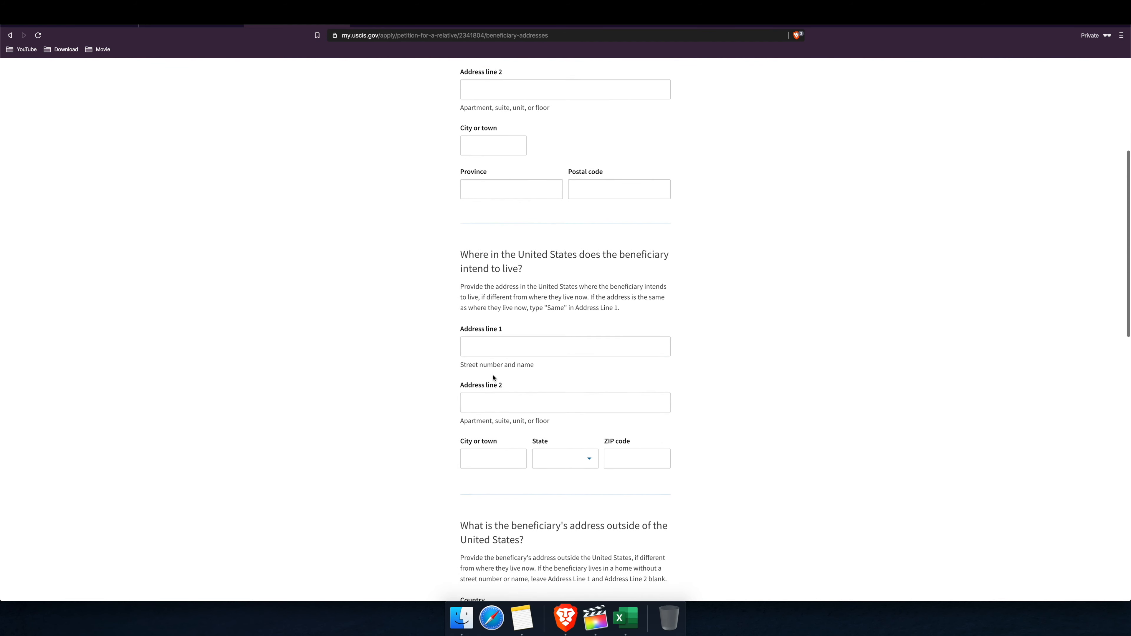
click(488, 343)
scroll(490, 410, down, 3)
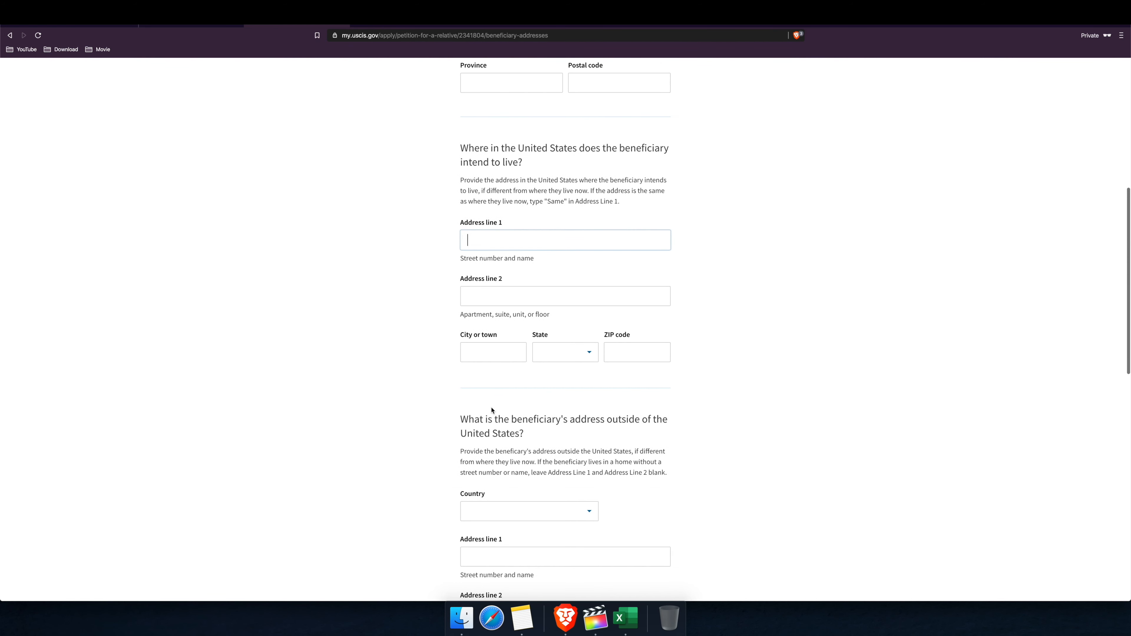
click(532, 296)
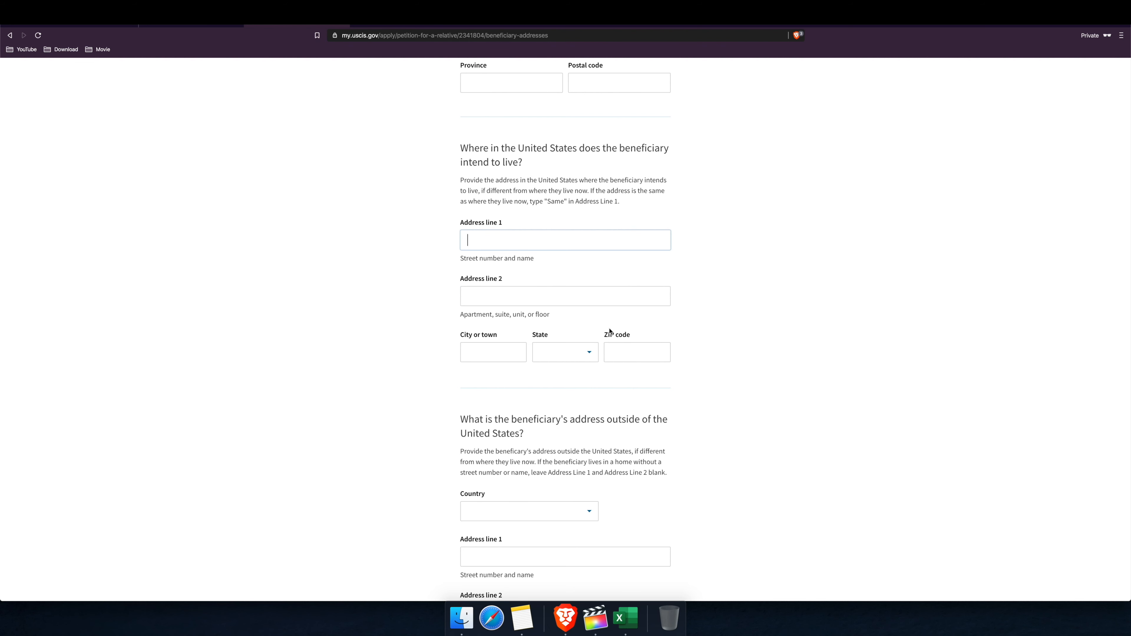
scroll(610, 332, down, 2)
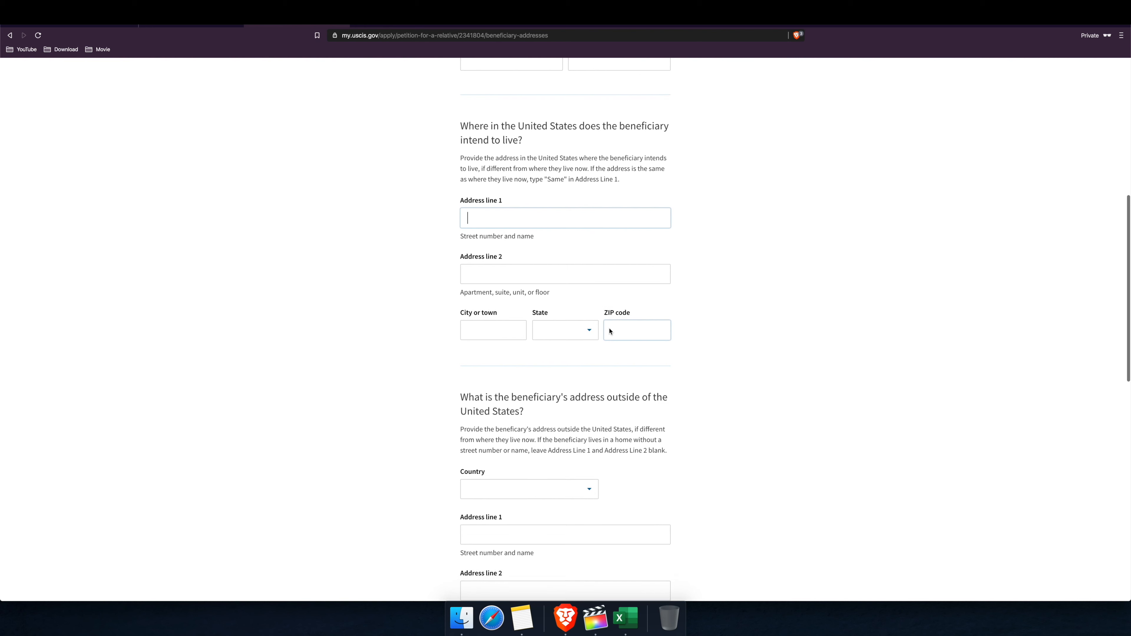
scroll(610, 332, down, 4)
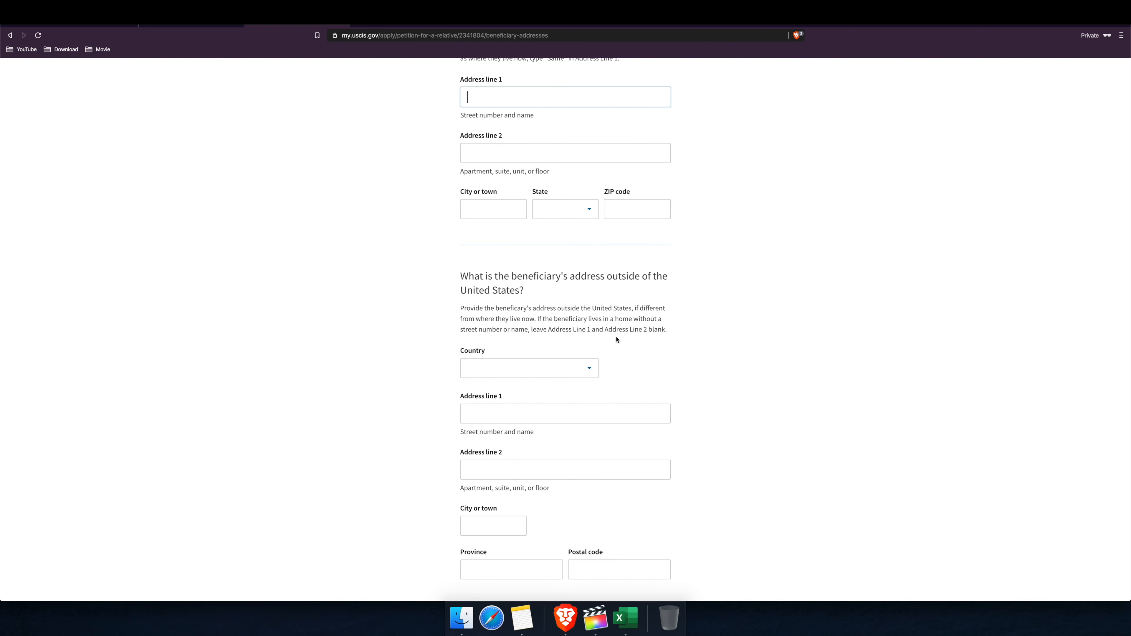
scroll(615, 349, down, 5)
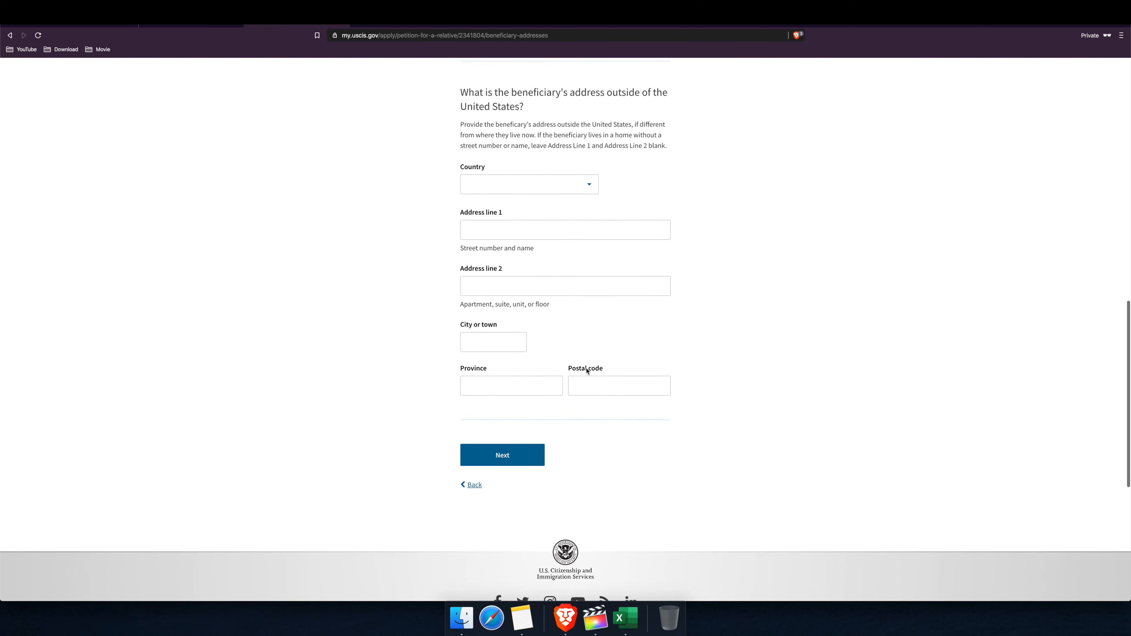
click(506, 458)
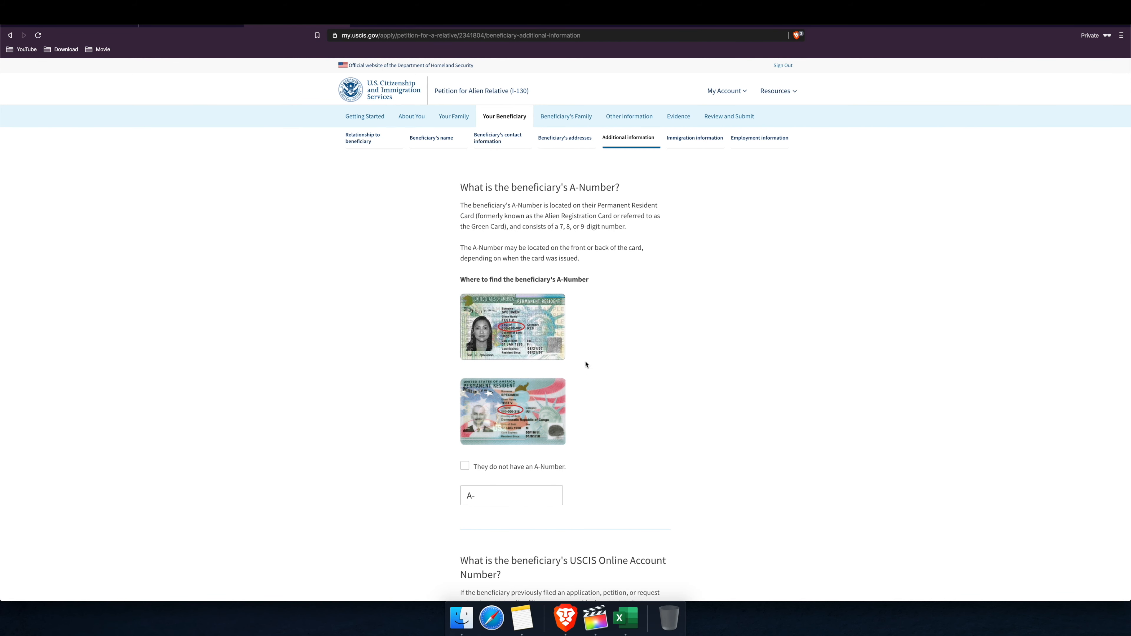
Step: Answer that the beneficiary has no A-Number, USCIS Online Account Number or Social Security number
scroll(586, 365, down, 5)
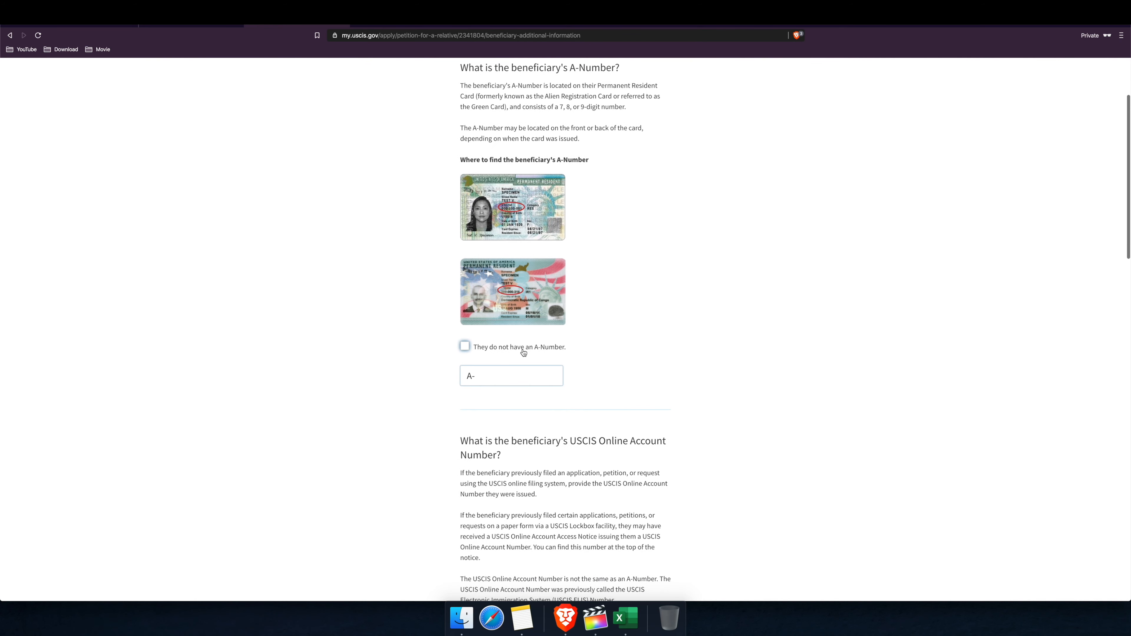
click(465, 347)
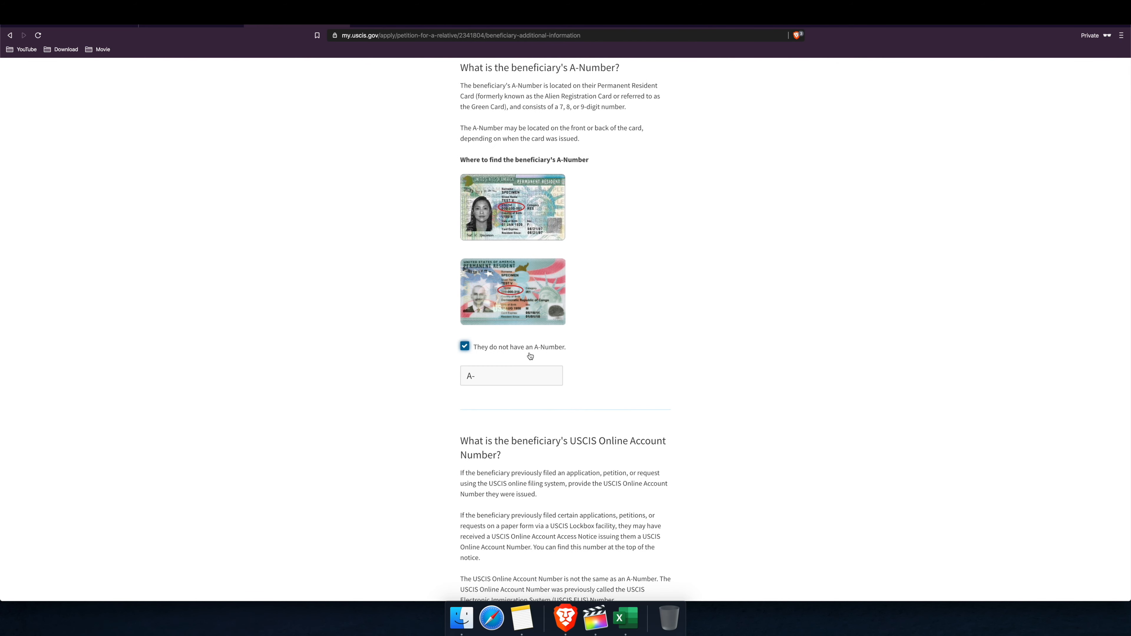
scroll(532, 357, up, 2)
scroll(537, 359, down, 15)
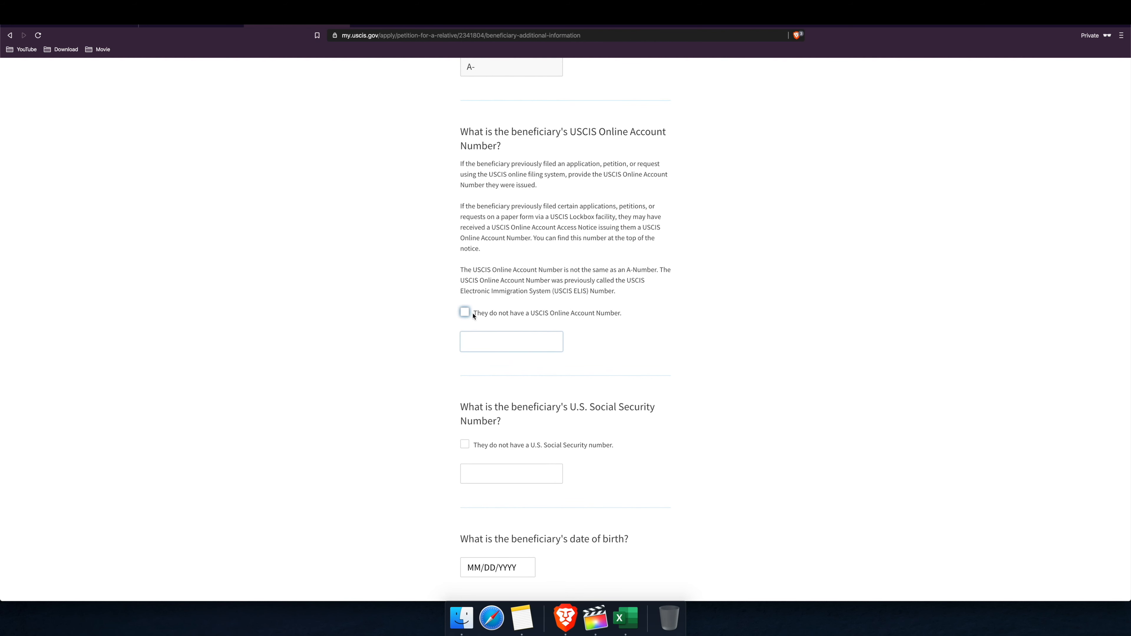
click(474, 316)
scroll(583, 343, down, 3)
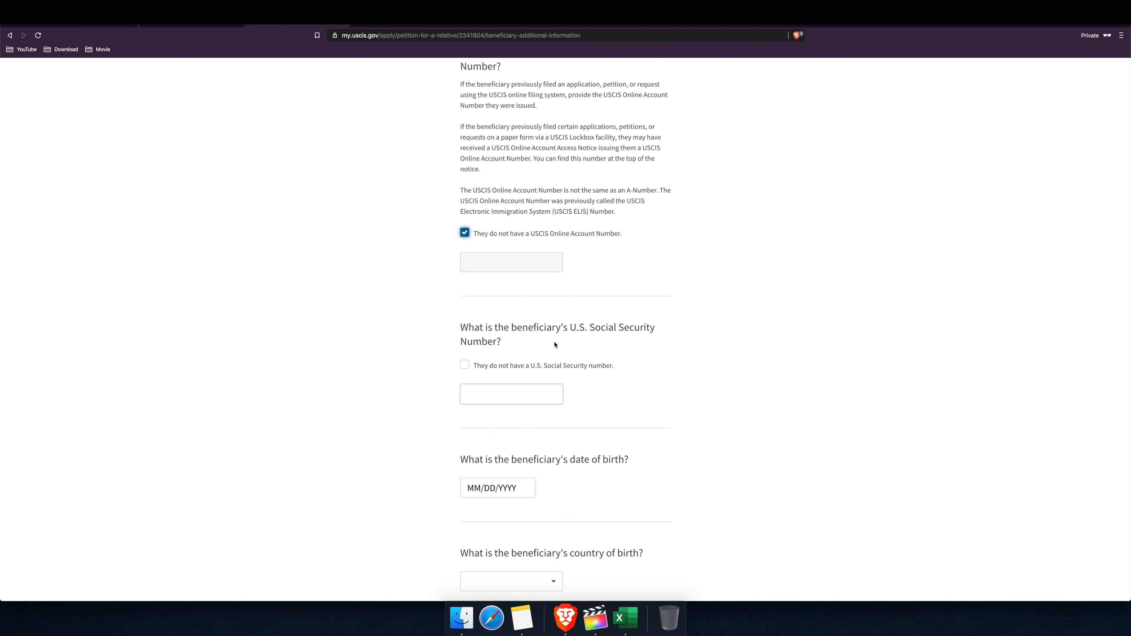
scroll(559, 347, up, 15)
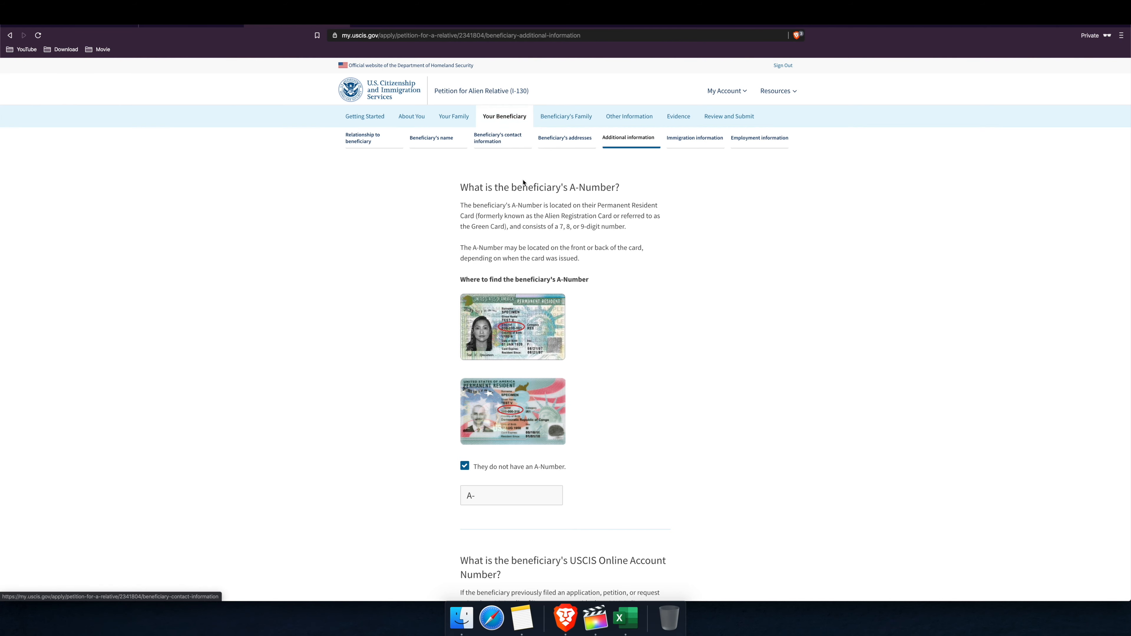
scroll(534, 208, down, 4)
scroll(535, 207, down, 15)
scroll(533, 210, up, 6)
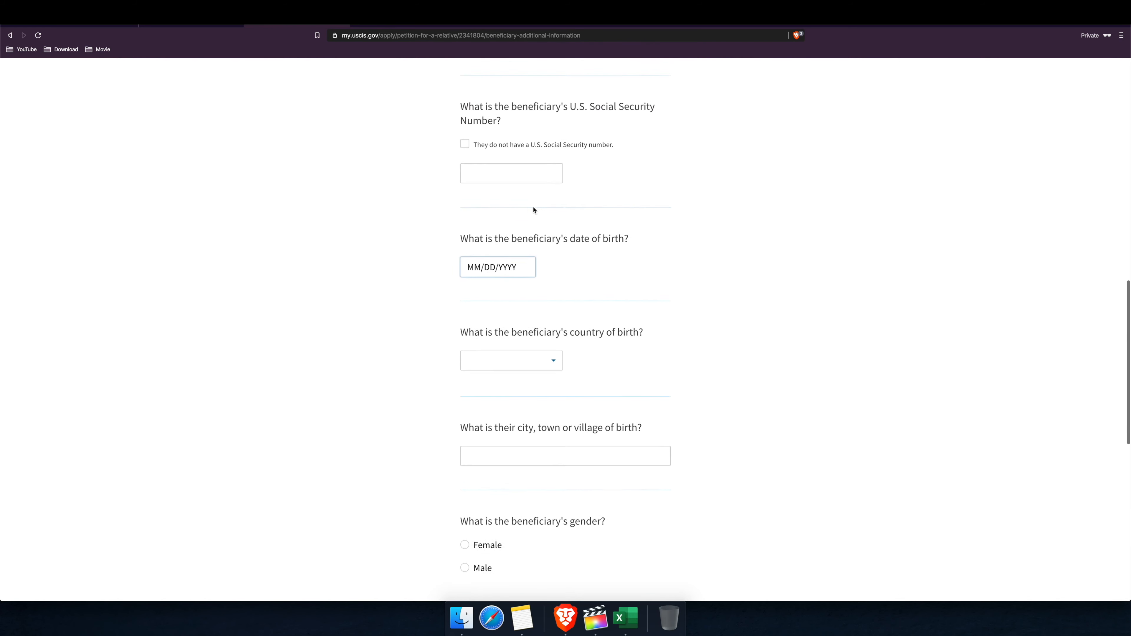
click(465, 229)
Step: Enter birth date 01/01/1950 and India as the beneficiary's country of birth
scroll(578, 247, down, 1)
scroll(578, 247, down, 2)
click(526, 257)
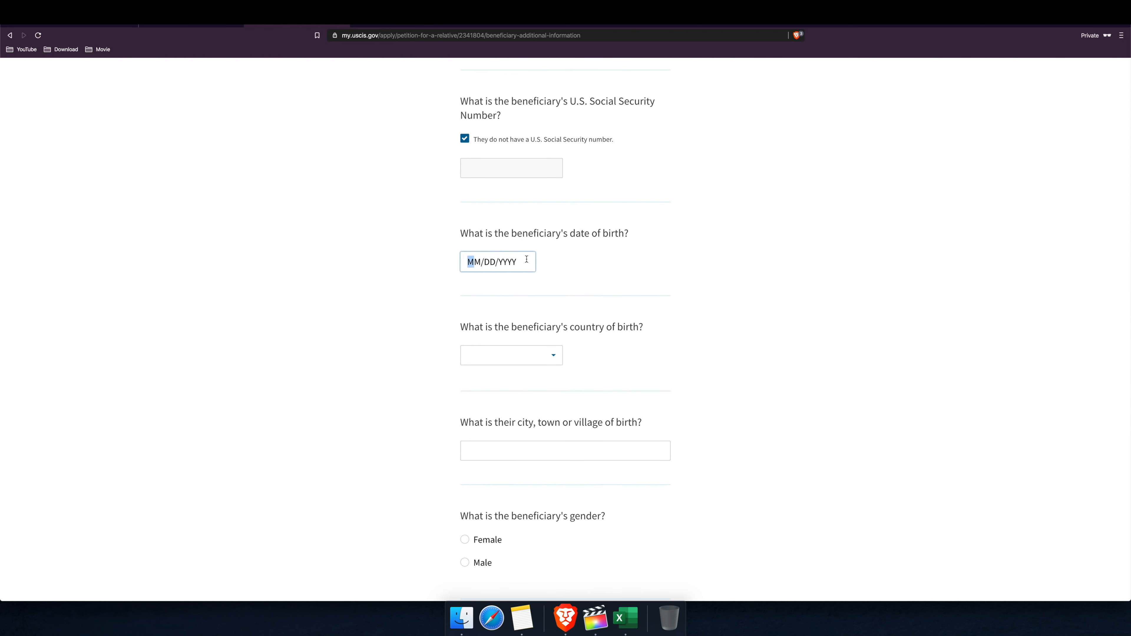
text(01/01/1950)
click(561, 355)
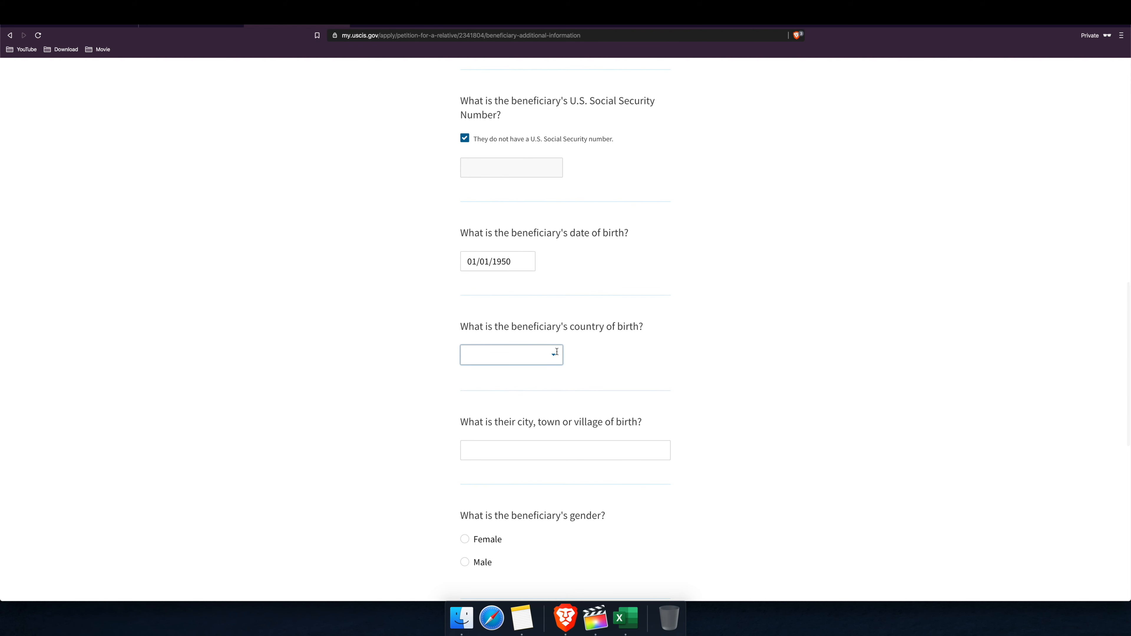
text(ind)
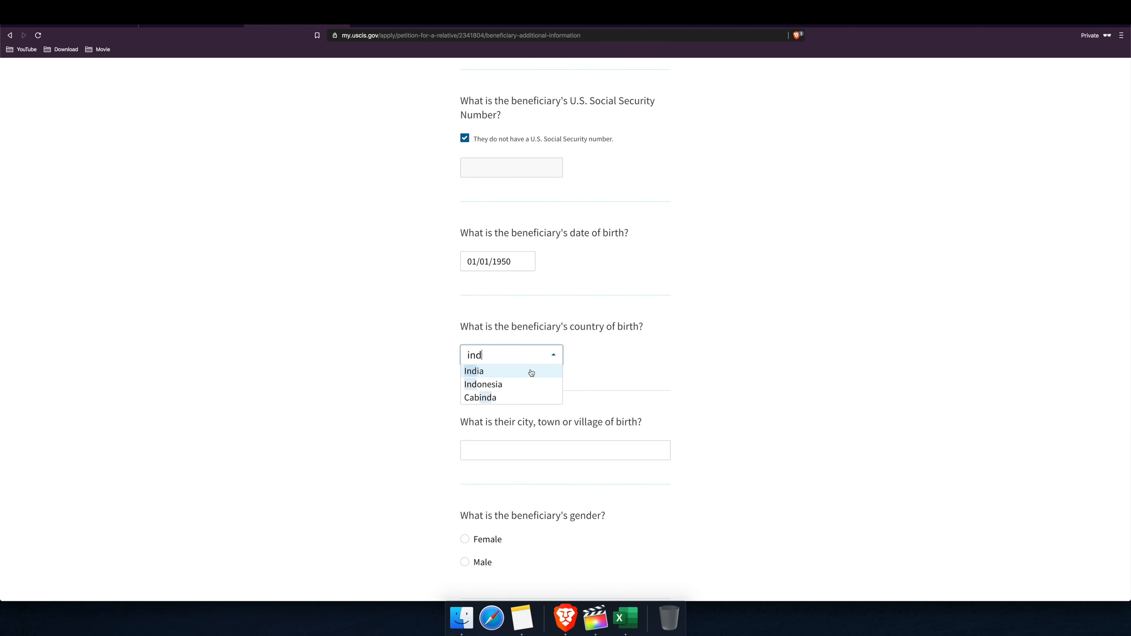
click(531, 372)
Step: Enter 'som' as the city of birth and set gender to Male
scroll(611, 390, down, 3)
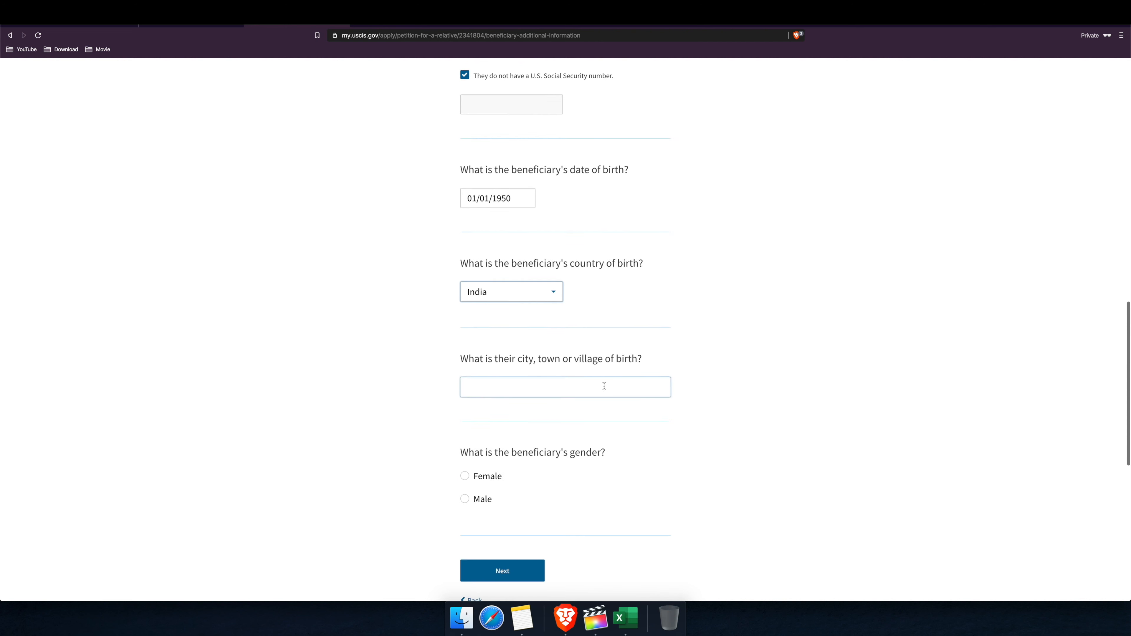
click(518, 386)
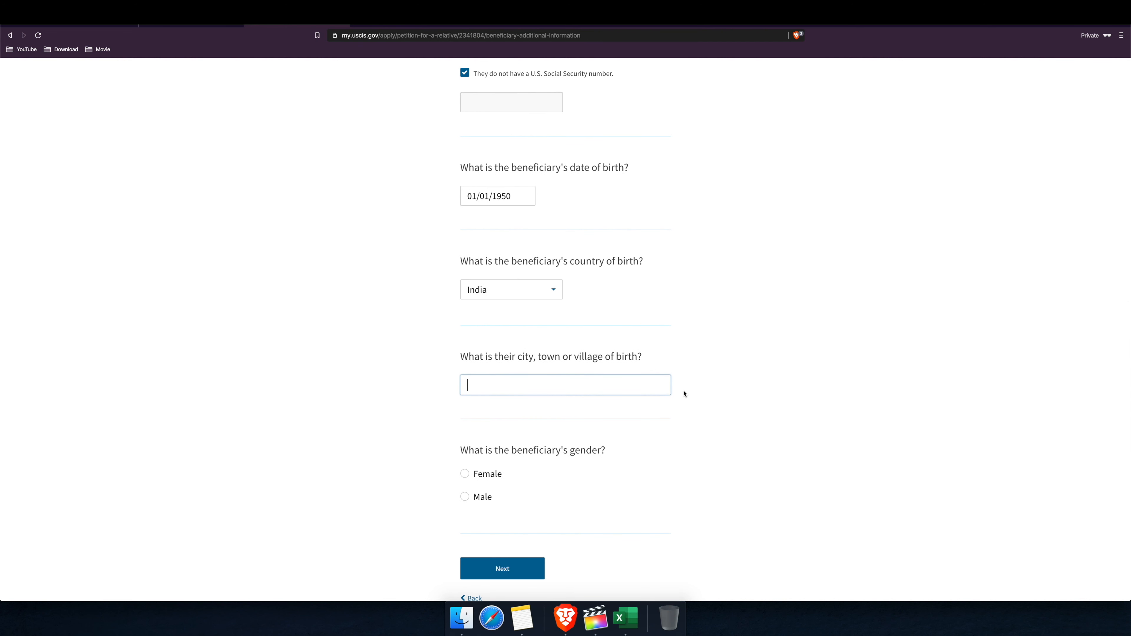
text(som)
click(466, 498)
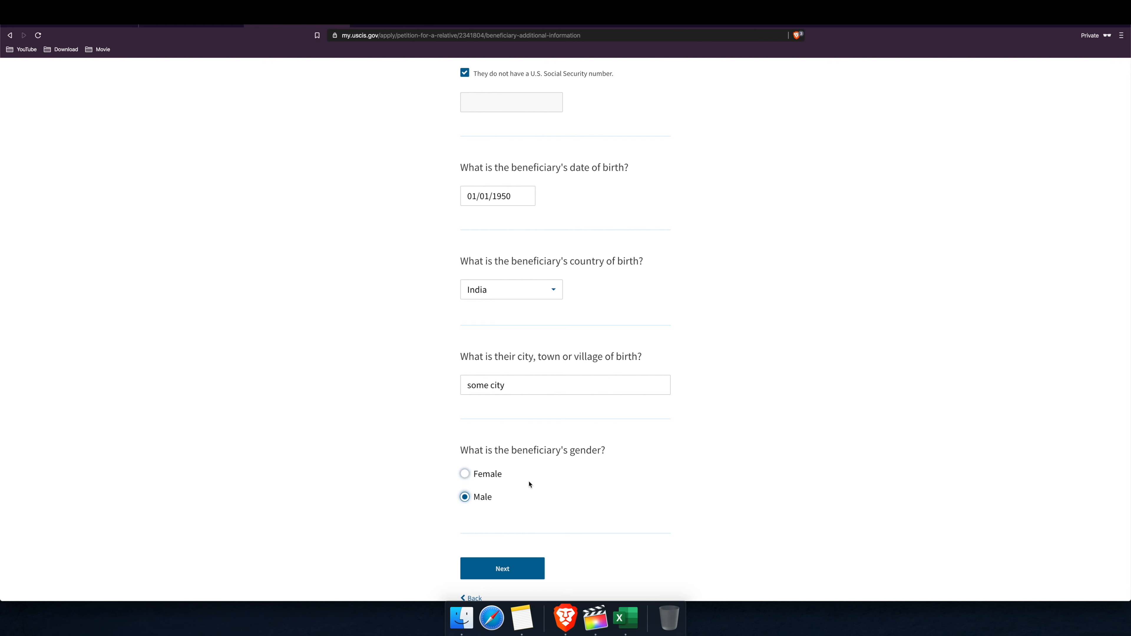
scroll(574, 476, down, 1)
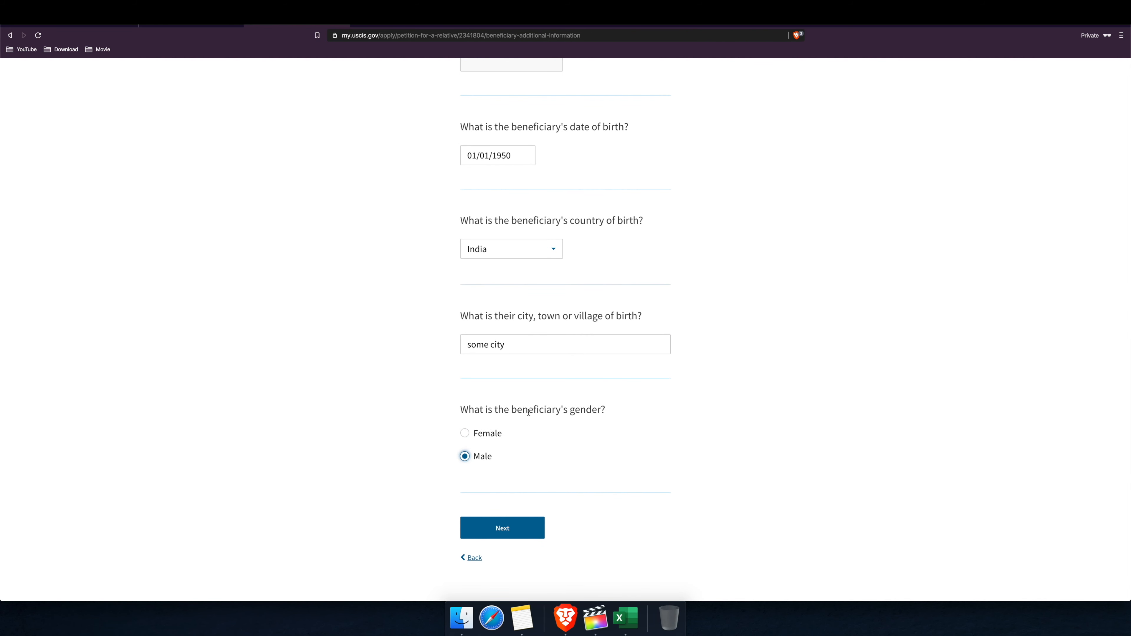
Step: Answer No to the beneficiary ever being in the United States
click(517, 533)
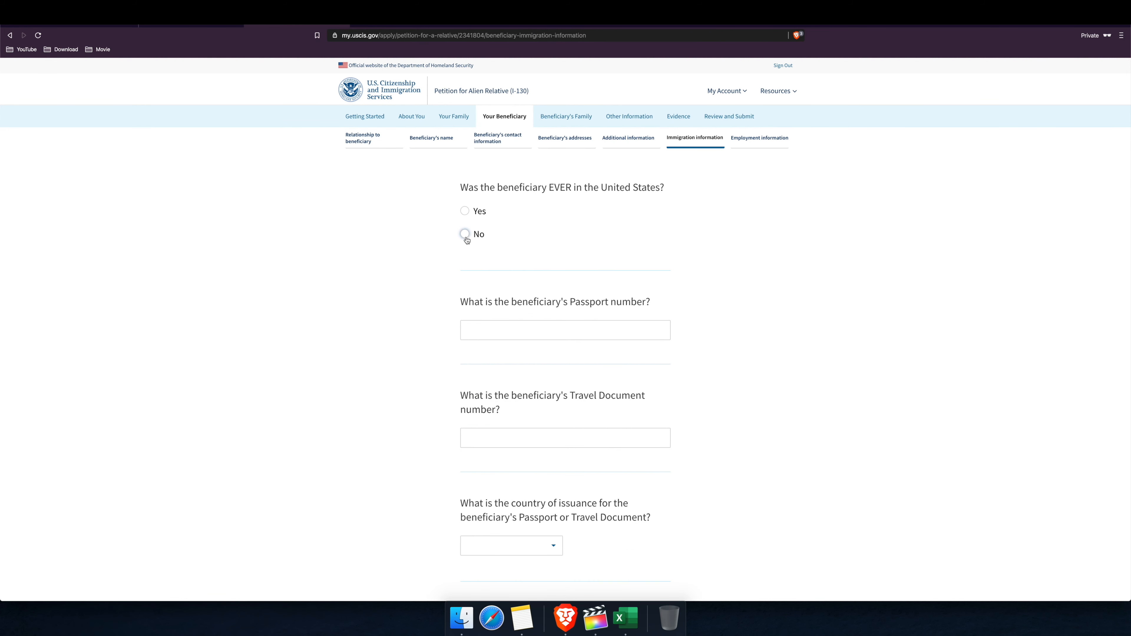
click(472, 212)
click(466, 235)
click(601, 322)
scroll(604, 323, down, 3)
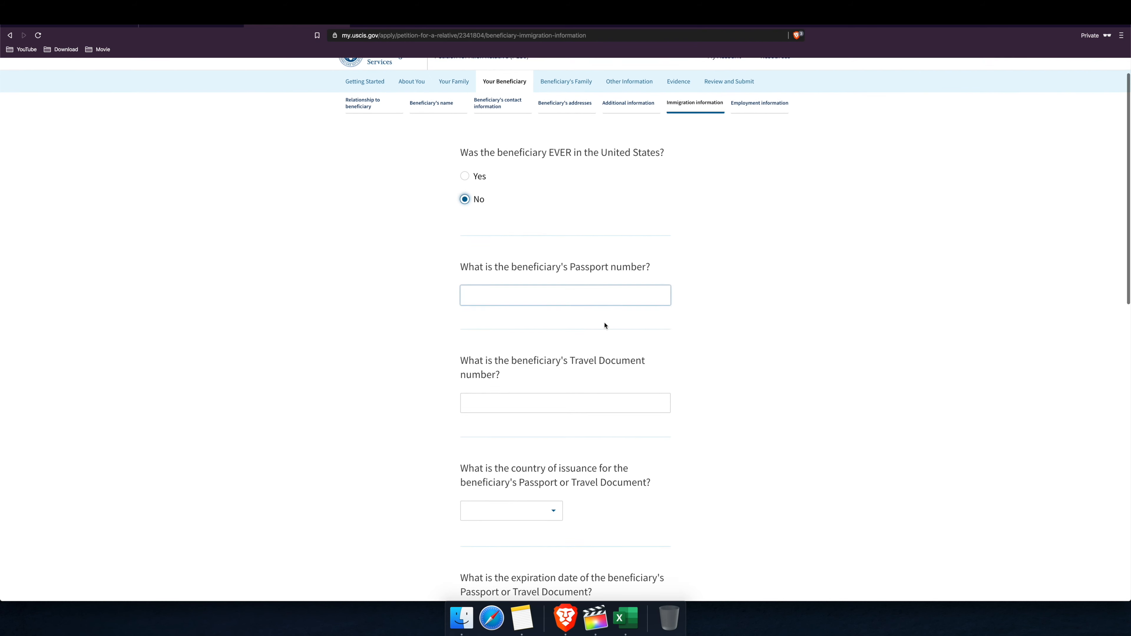
click(633, 353)
Step: Answer No to ever being in immigration proceedings and save the immigration page
scroll(567, 366, down, 1)
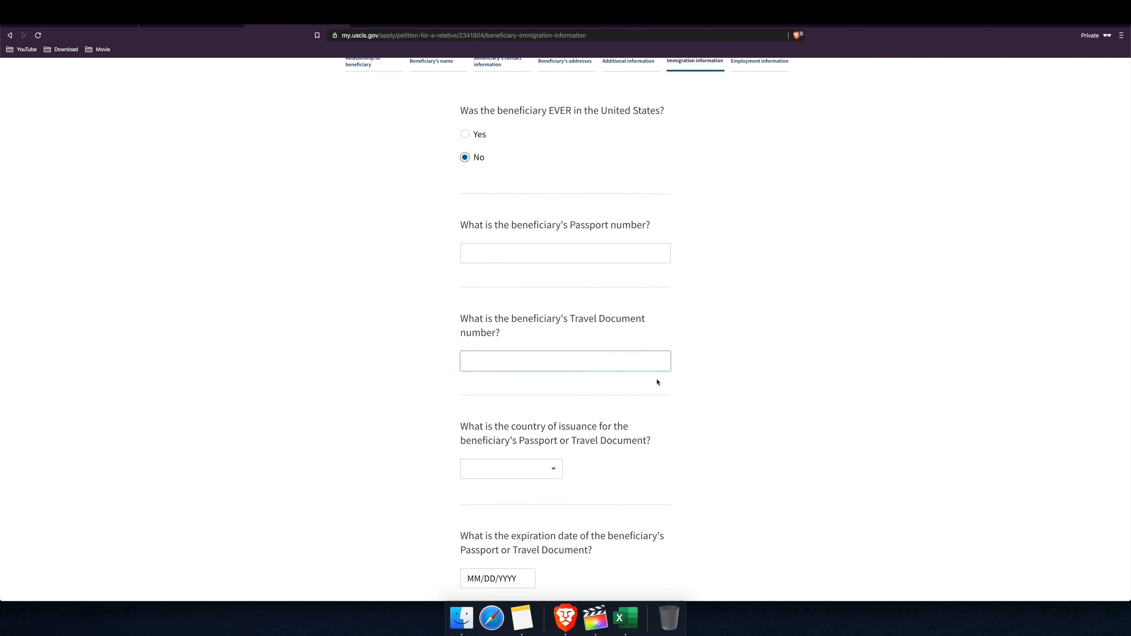
scroll(636, 403, down, 2)
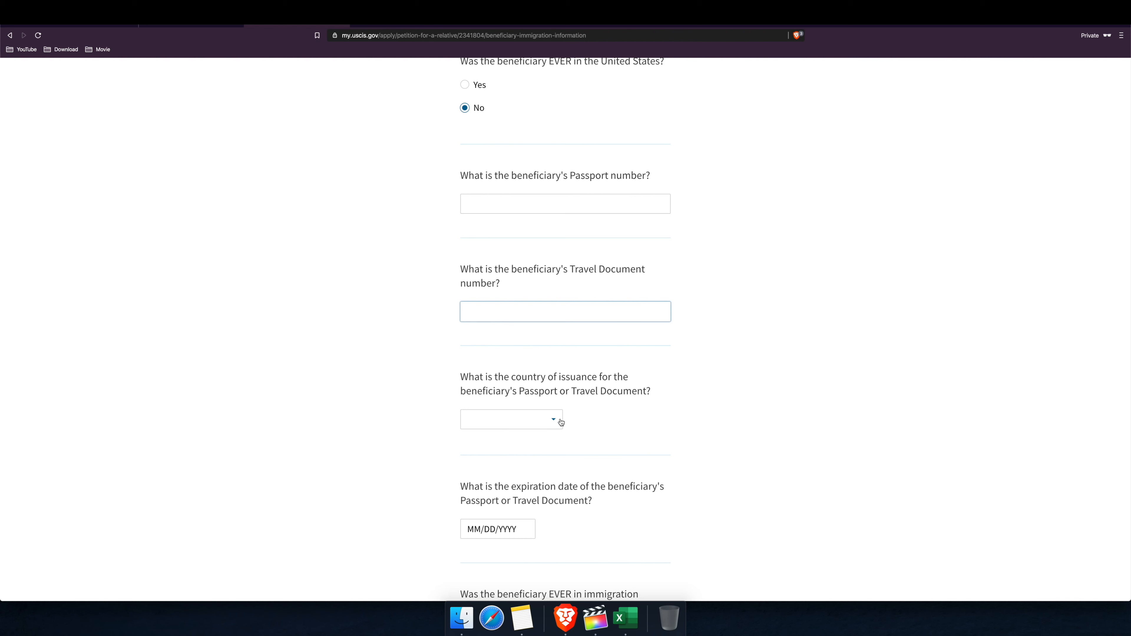
scroll(563, 468, down, 2)
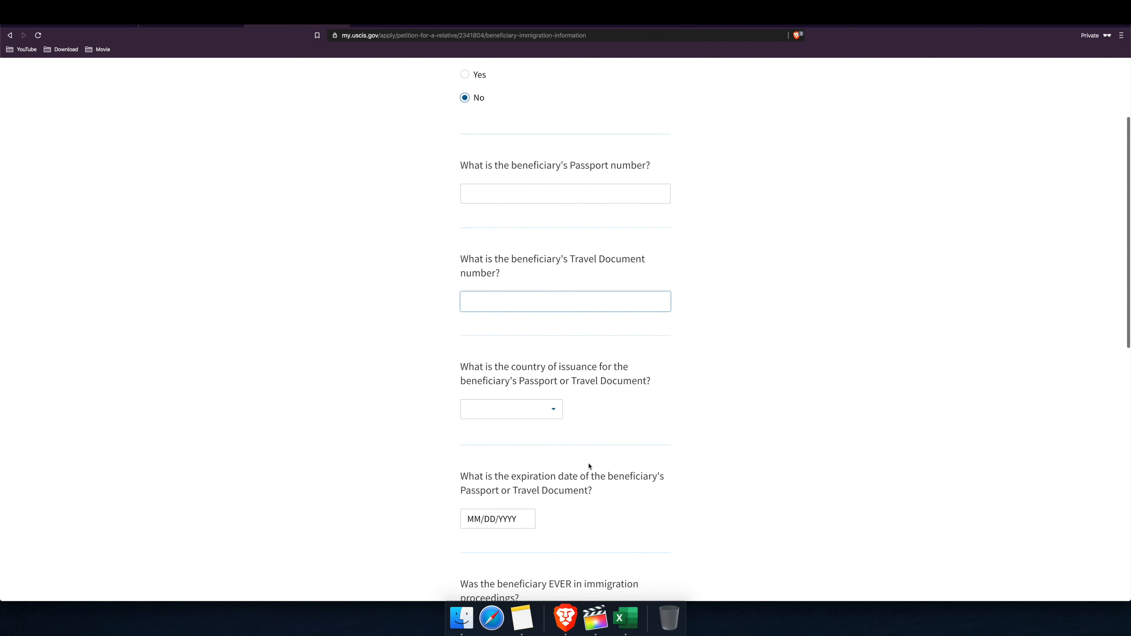
scroll(563, 468, down, 4)
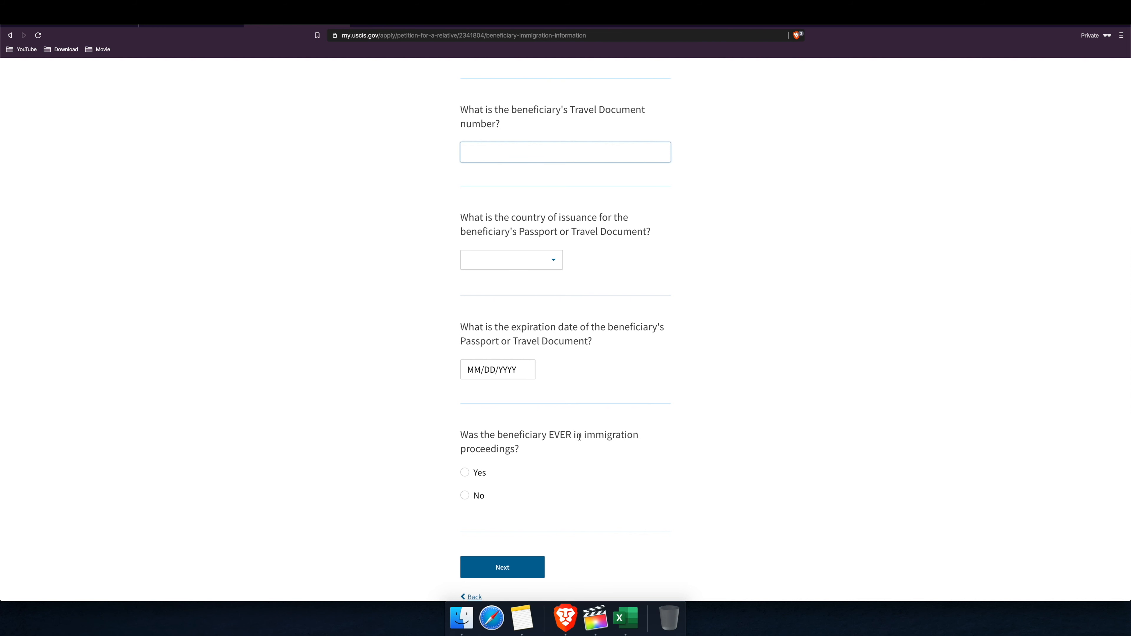
click(466, 499)
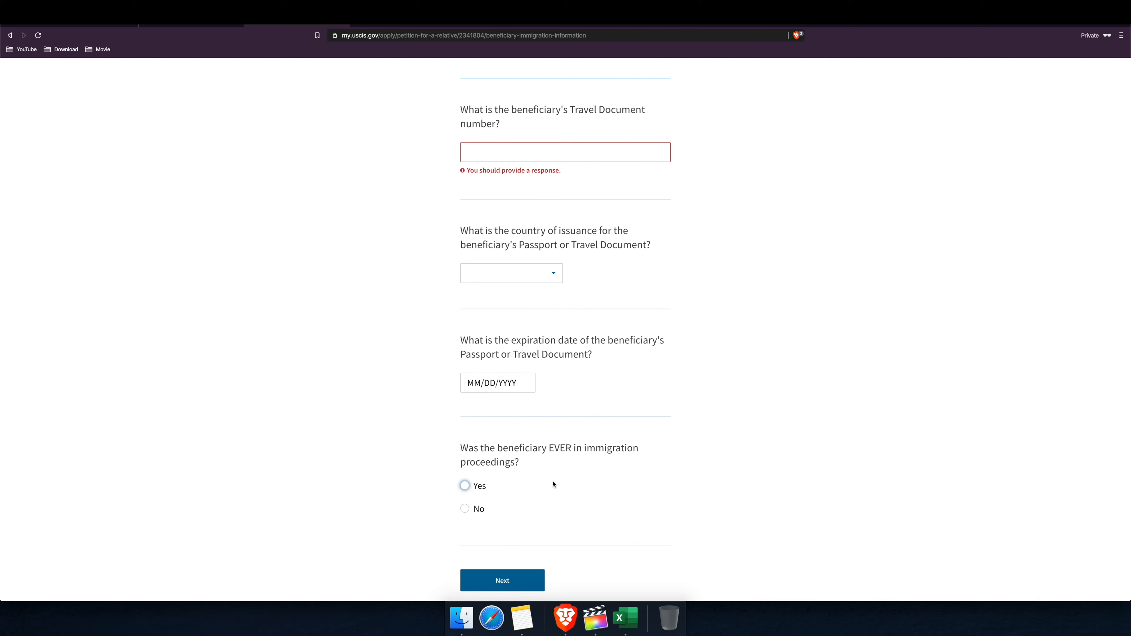
click(470, 507)
scroll(567, 478, up, 2)
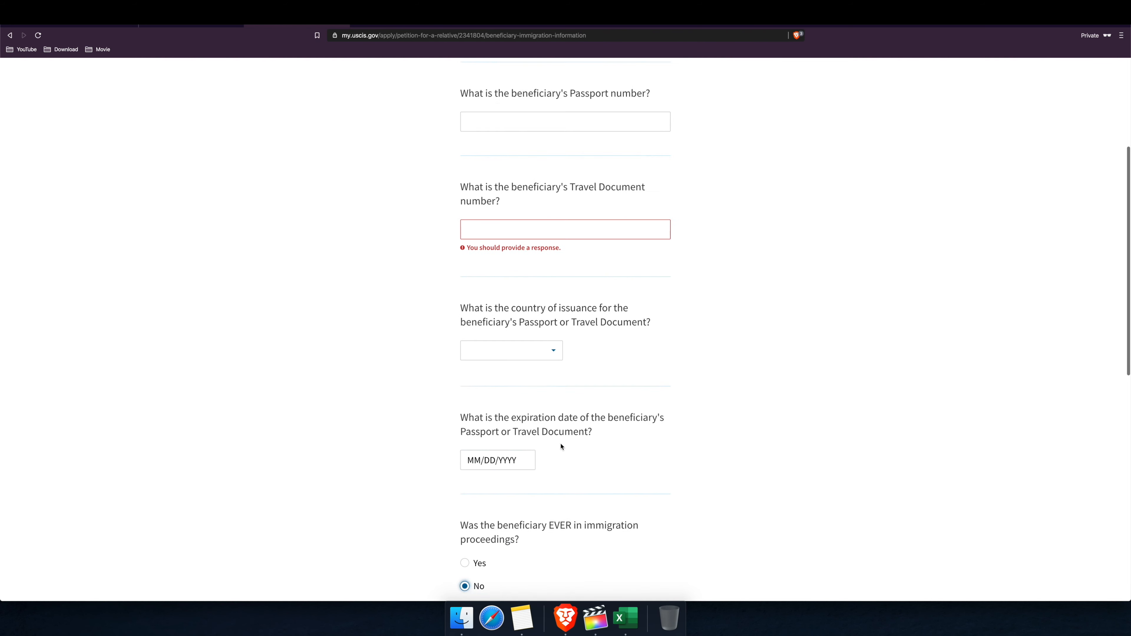
scroll(561, 447, down, 10)
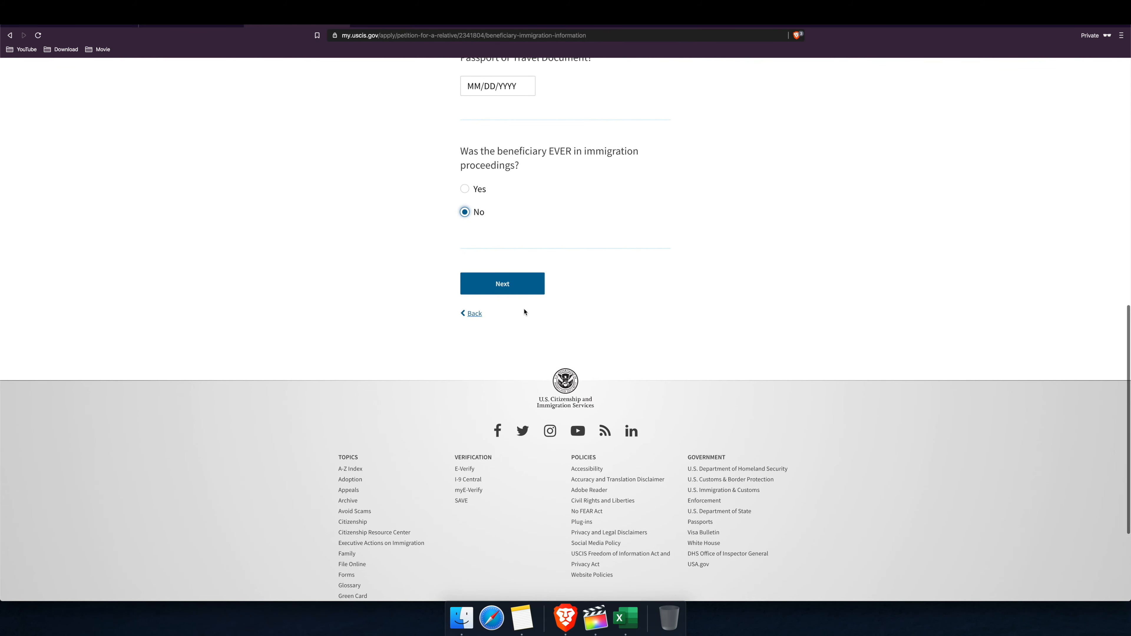
click(504, 285)
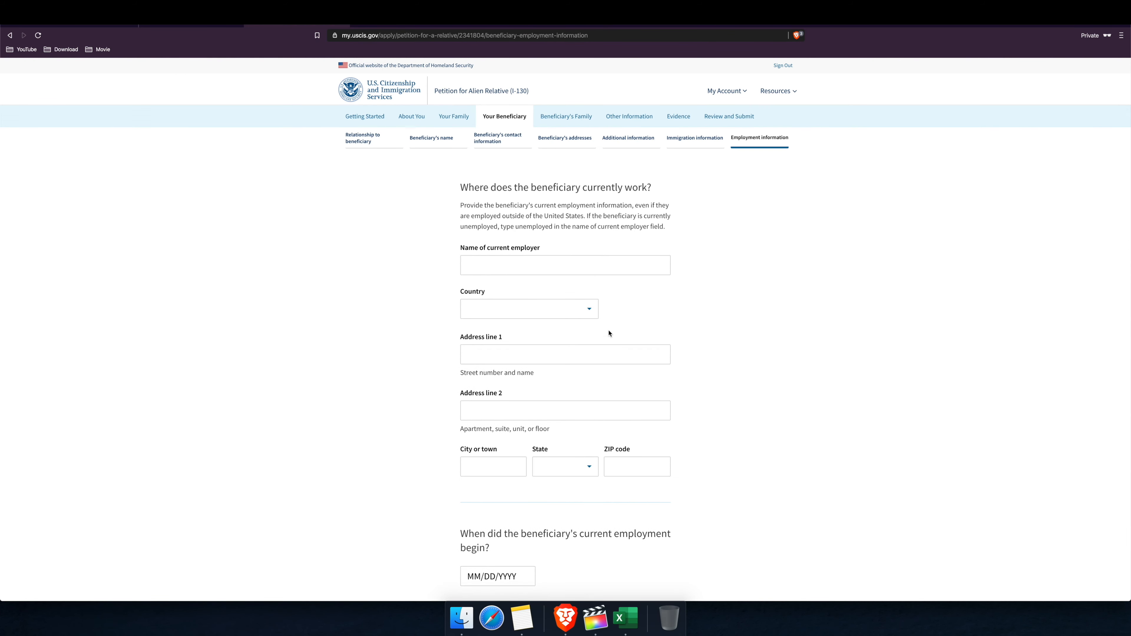
Step: Save 'Some company' as the current employer, then mark the beneficiary as Married
scroll(597, 327, down, 3)
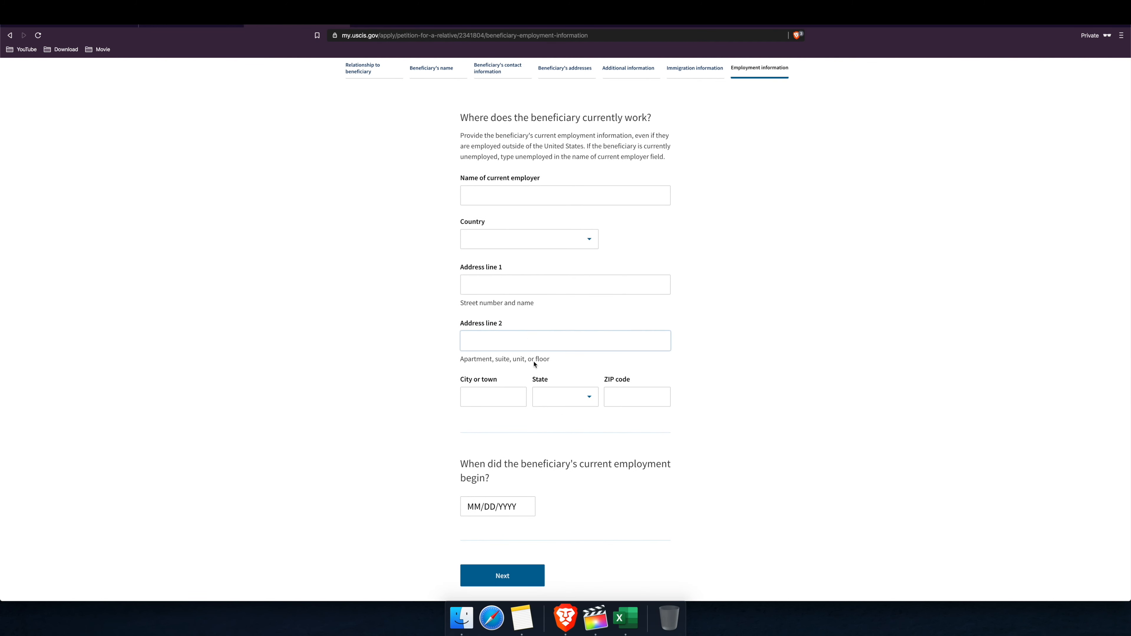
scroll(490, 196, down, 1)
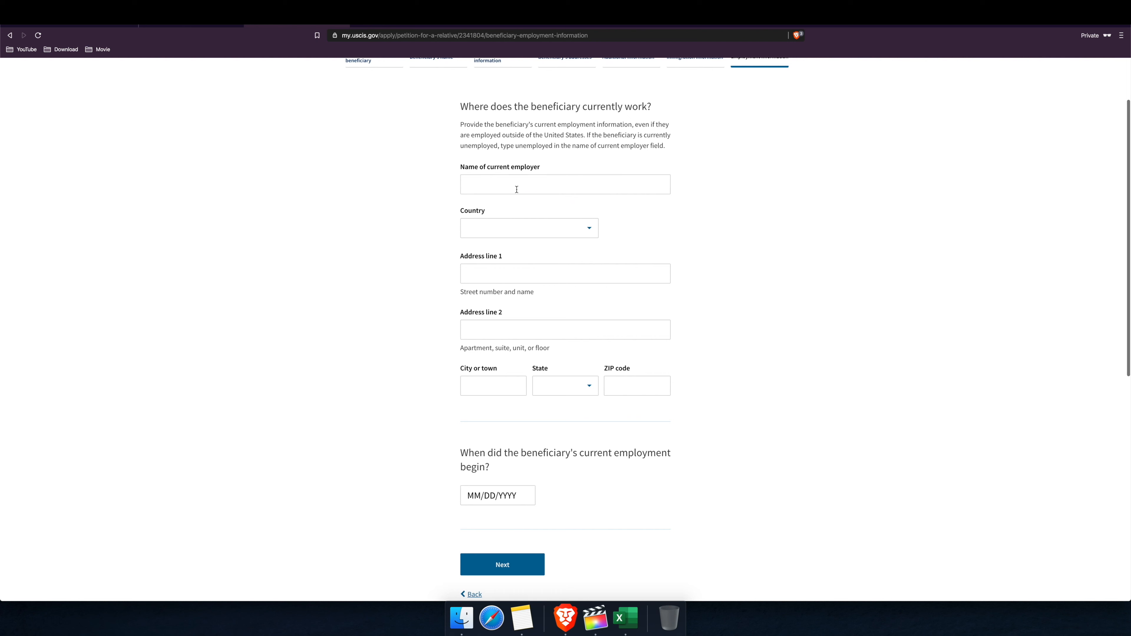
click(525, 188)
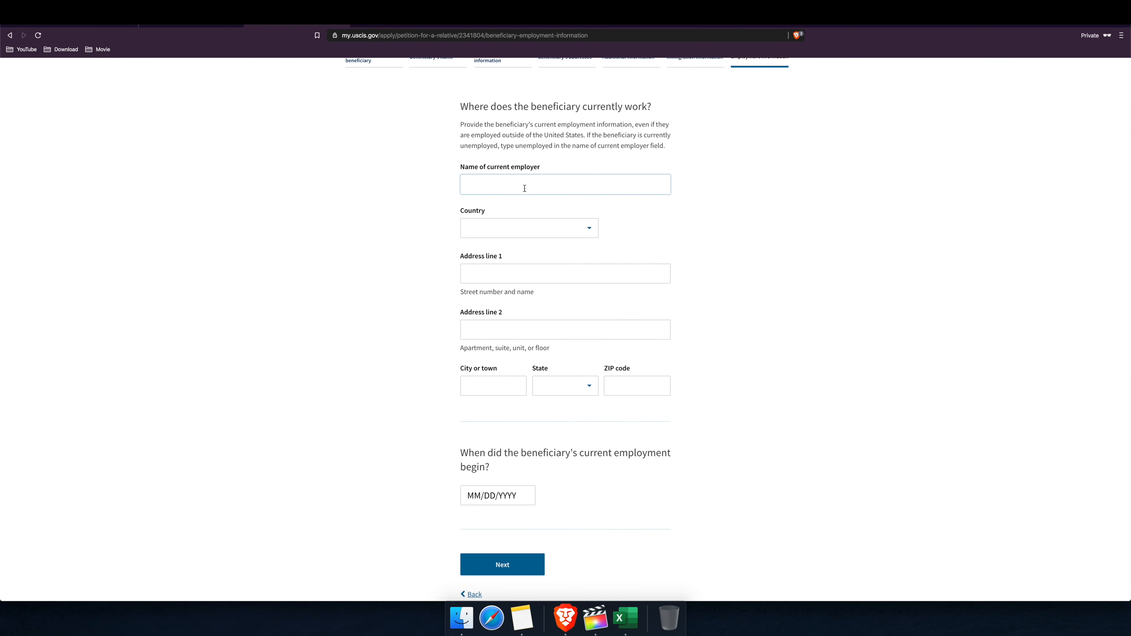
text(Some company)
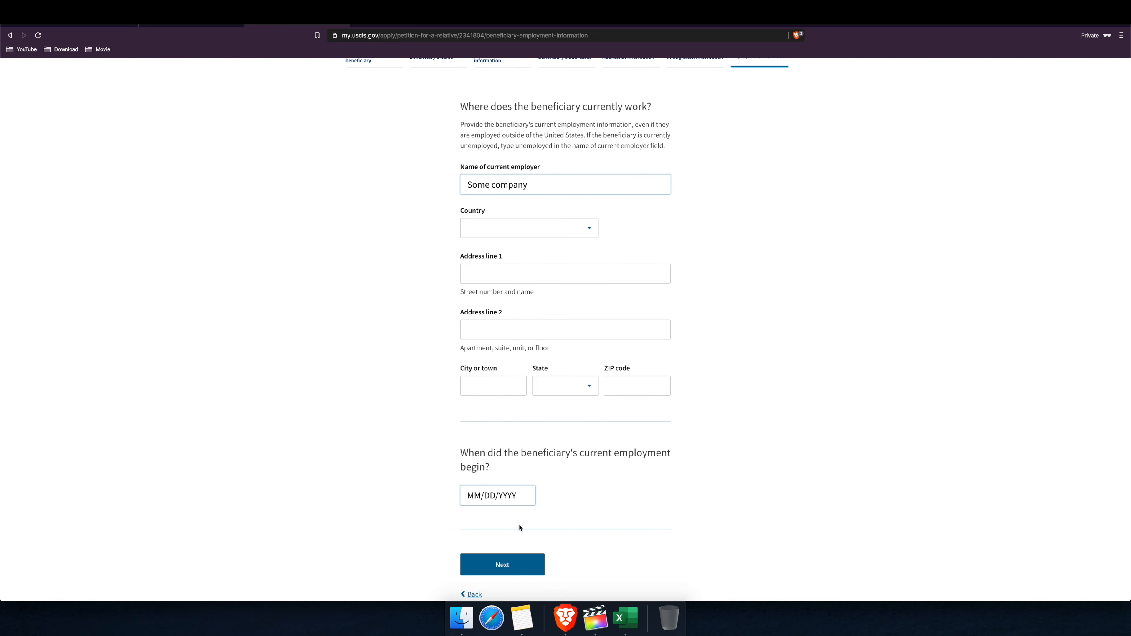
click(503, 569)
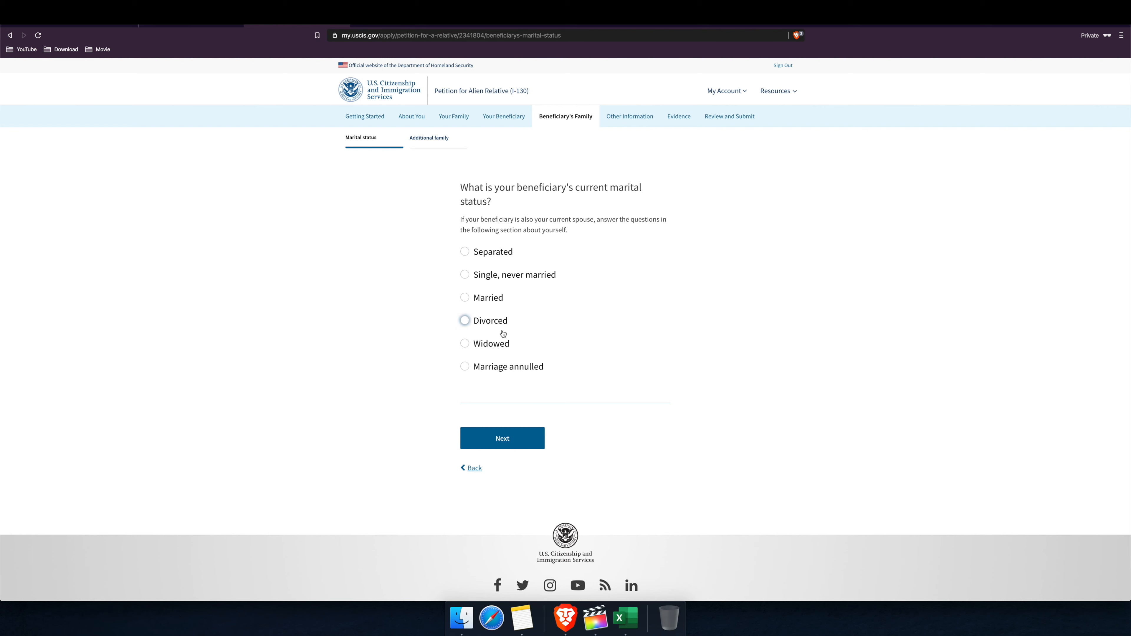
click(491, 300)
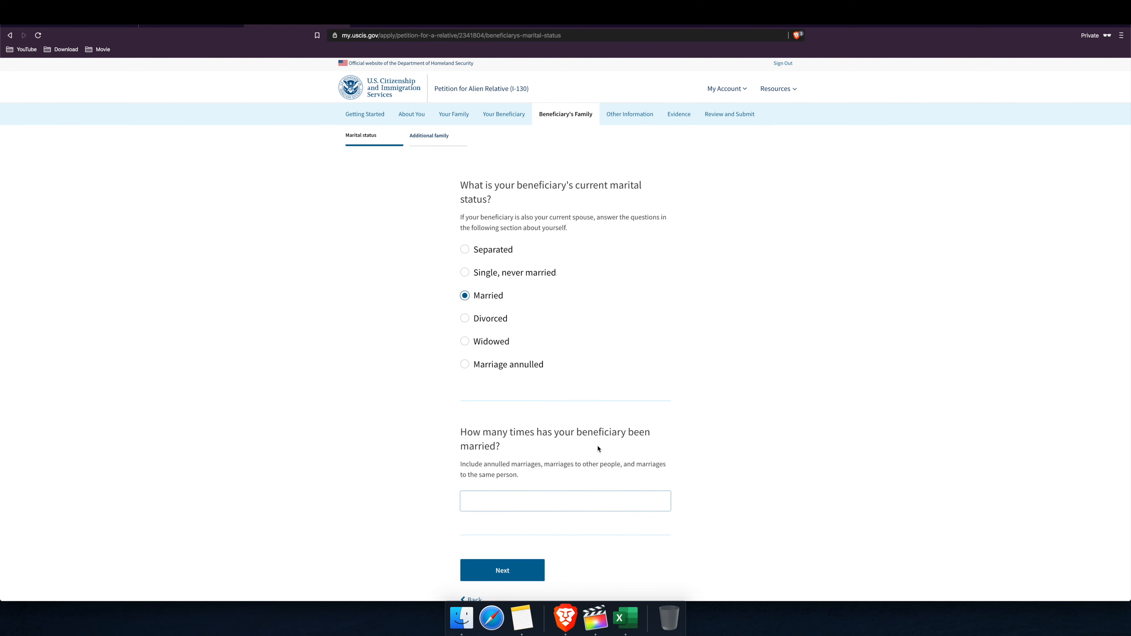
Step: Enter 1 as the number of times the beneficiary has married and save
scroll(598, 449, down, 2)
click(523, 468)
text(1)
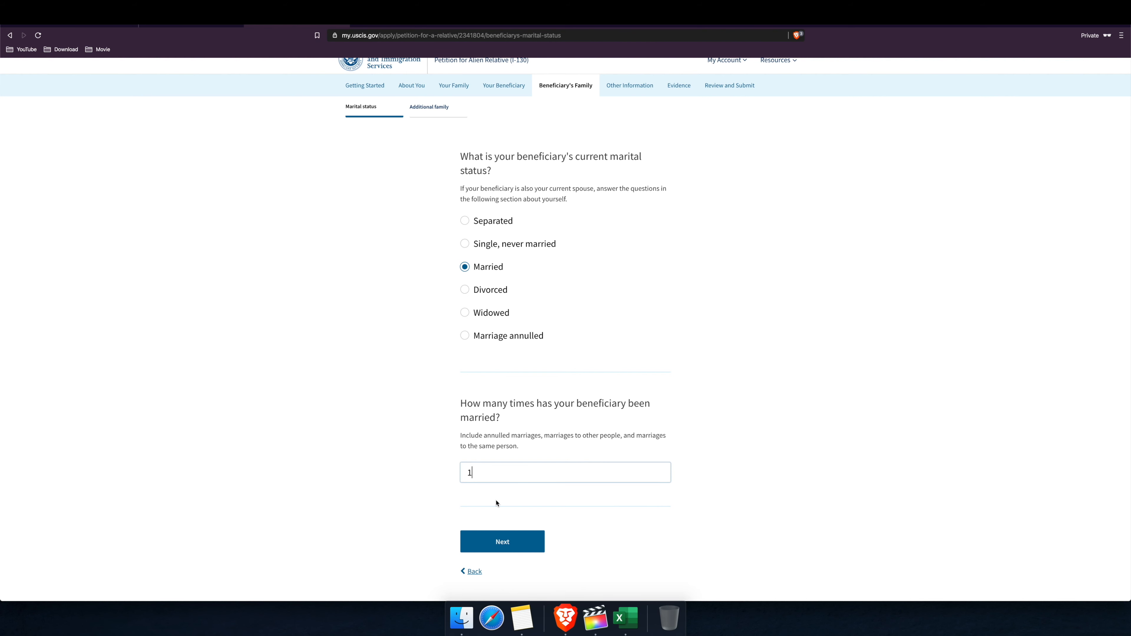
click(502, 542)
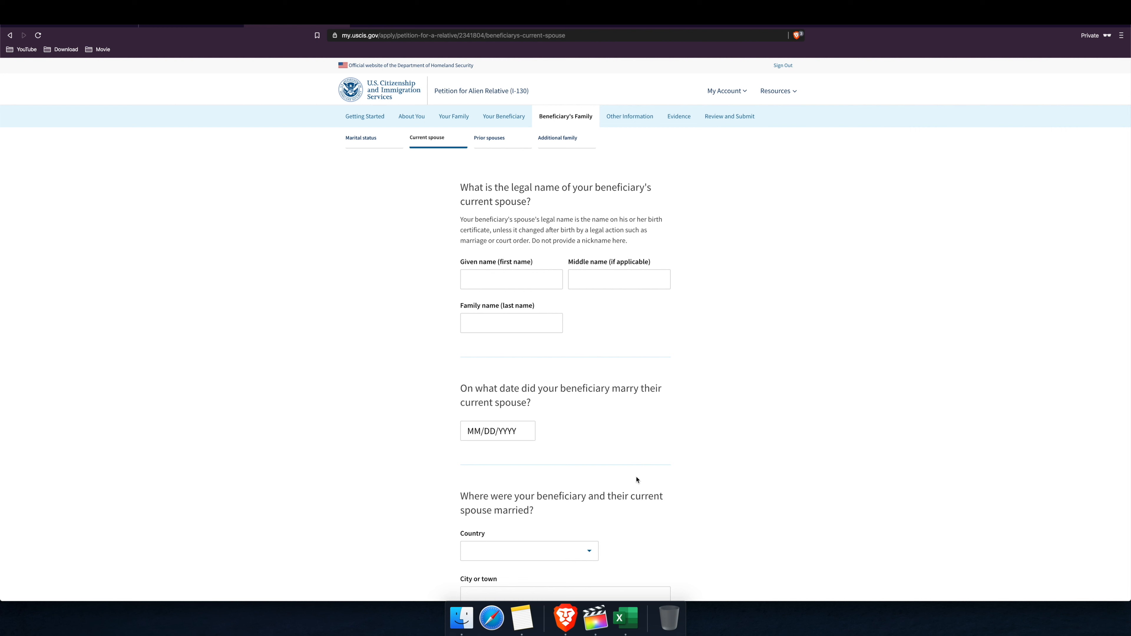
Step: Enter the spouse's name and 01/01/1970 marriage date, choose the marriage country, and save
text(Mom )
text(Name)
click(522, 430)
text(01/01/1970)
scroll(561, 446, down, 5)
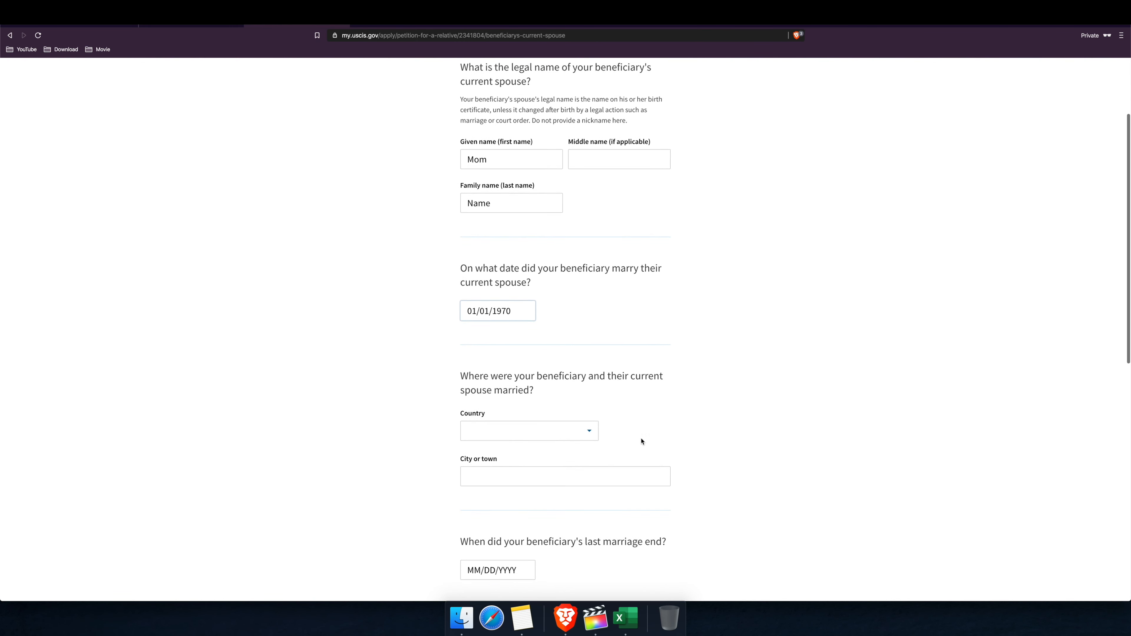
click(588, 394)
click(674, 396)
scroll(528, 429, down, 4)
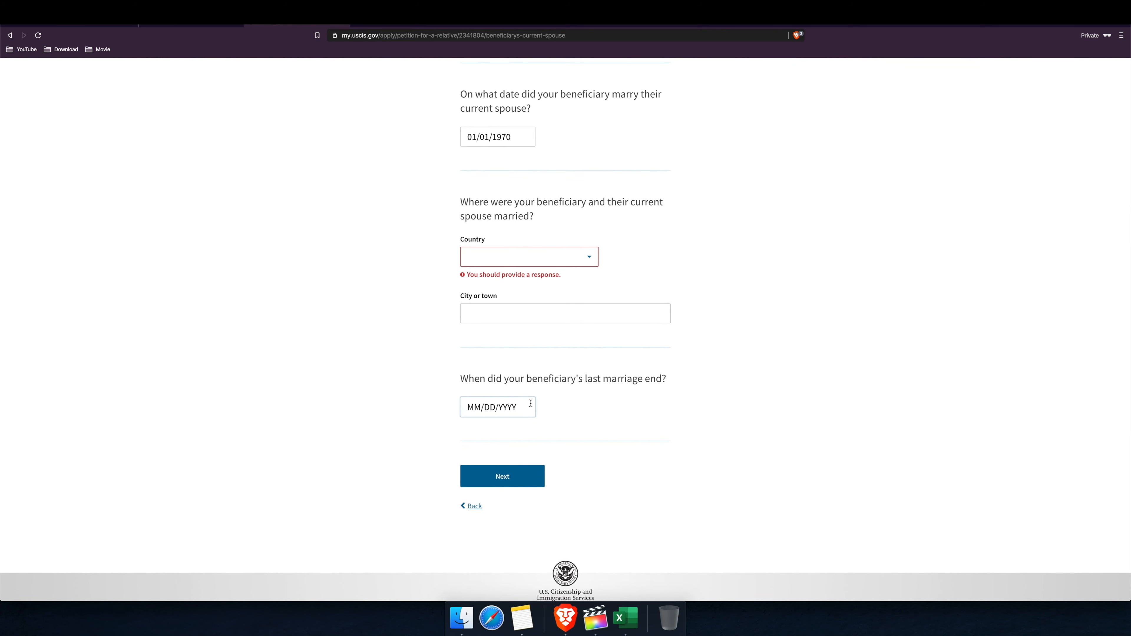
scroll(525, 403, up, 3)
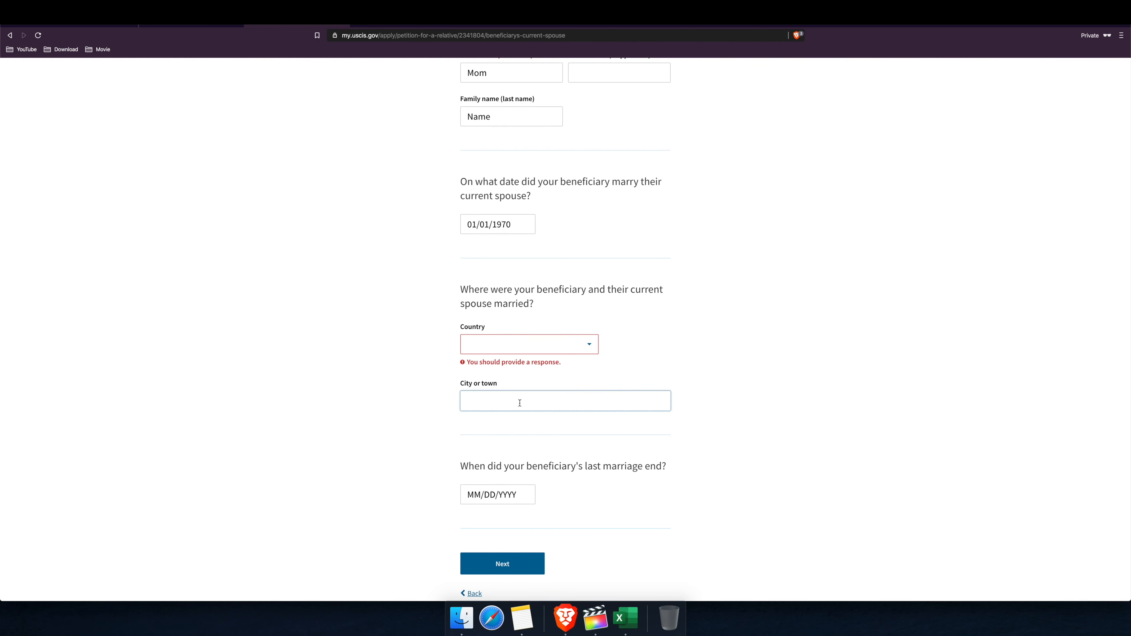
scroll(520, 404, down, 3)
click(523, 480)
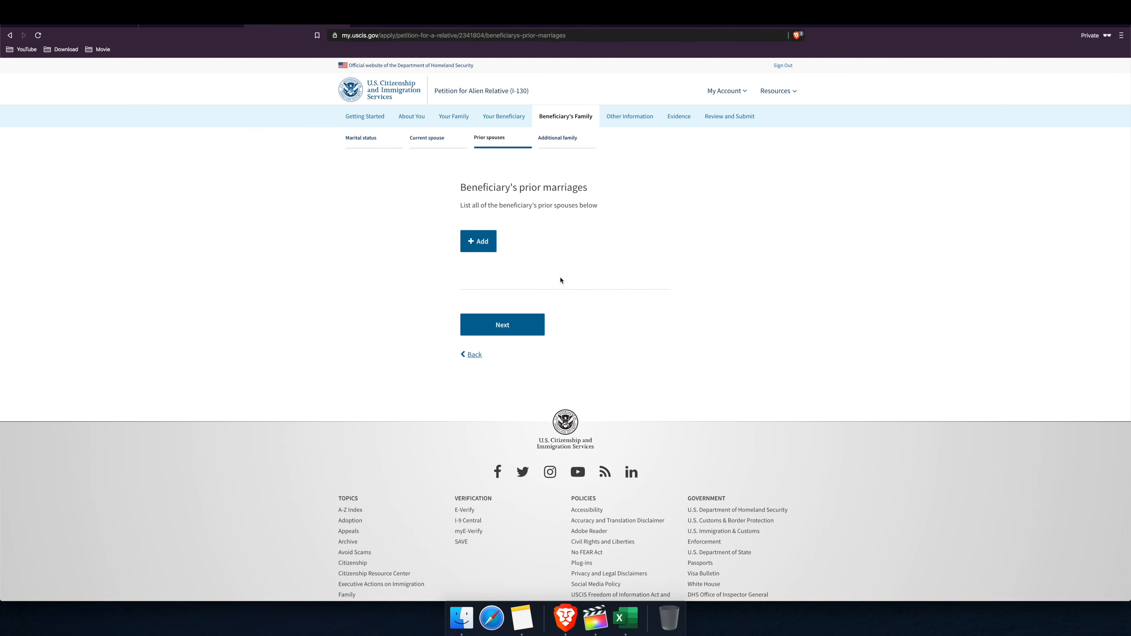
Step: Skip prior marriages and family, then return to Beneficiary's family and start a new entry
click(514, 330)
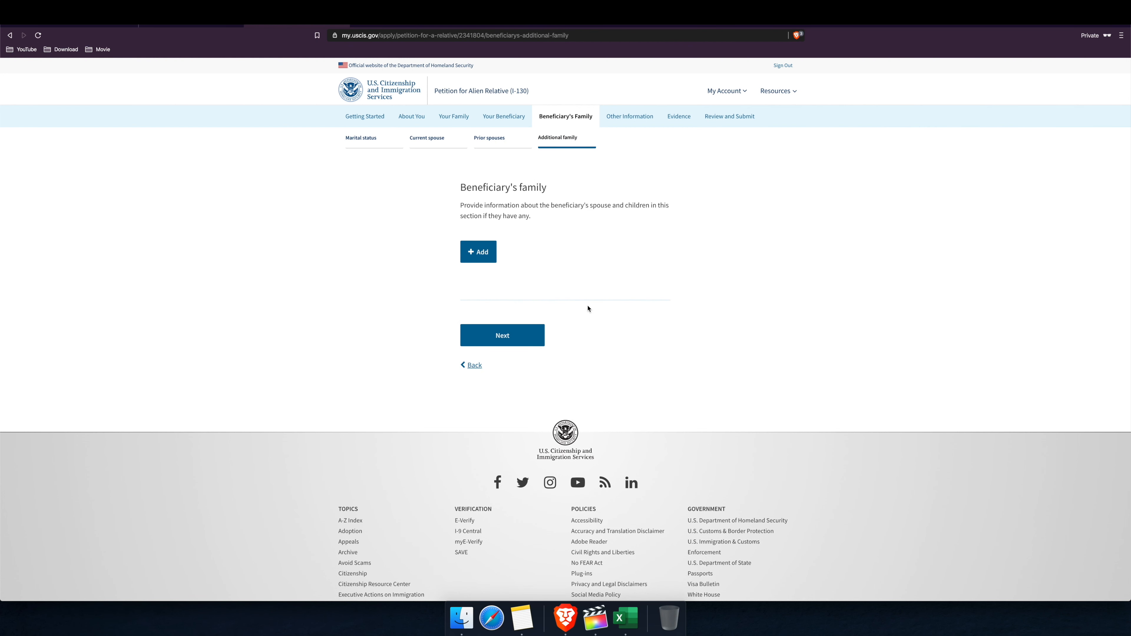
click(515, 335)
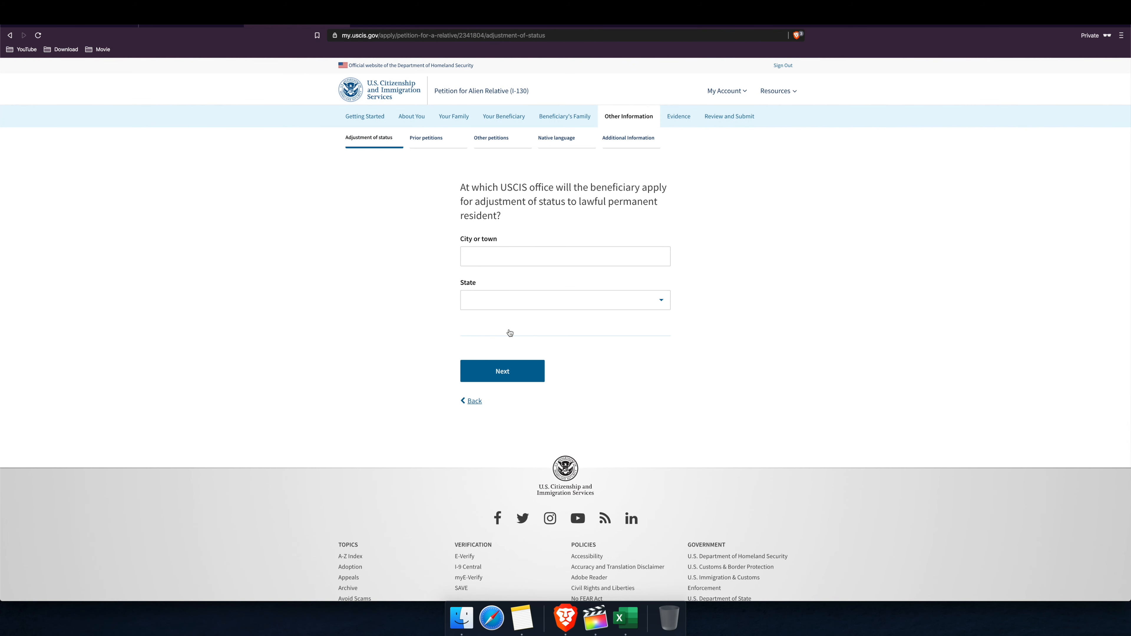
click(471, 400)
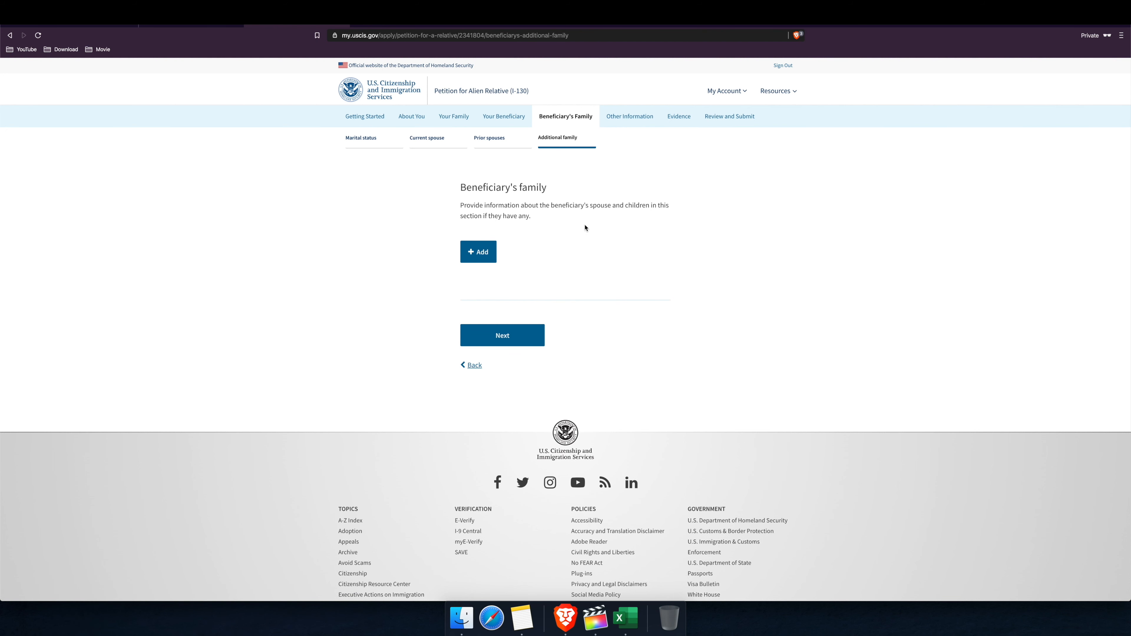
click(486, 251)
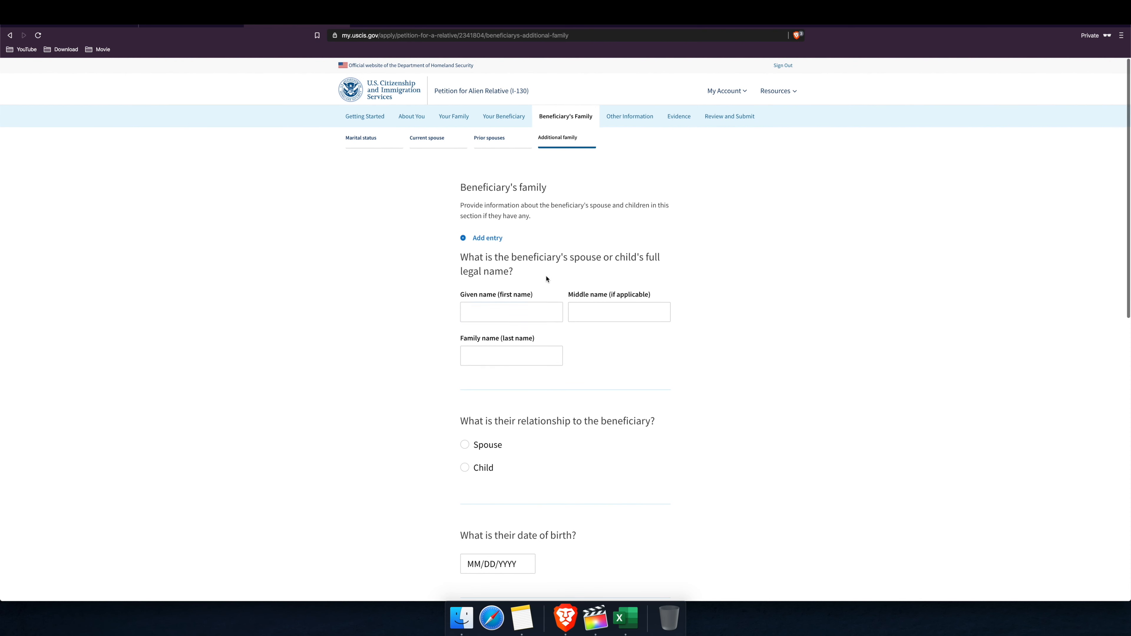
Step: Mark the new relative as Spouse and enter the spouse's given and family names
click(485, 308)
click(585, 311)
click(517, 352)
click(495, 314)
click(490, 326)
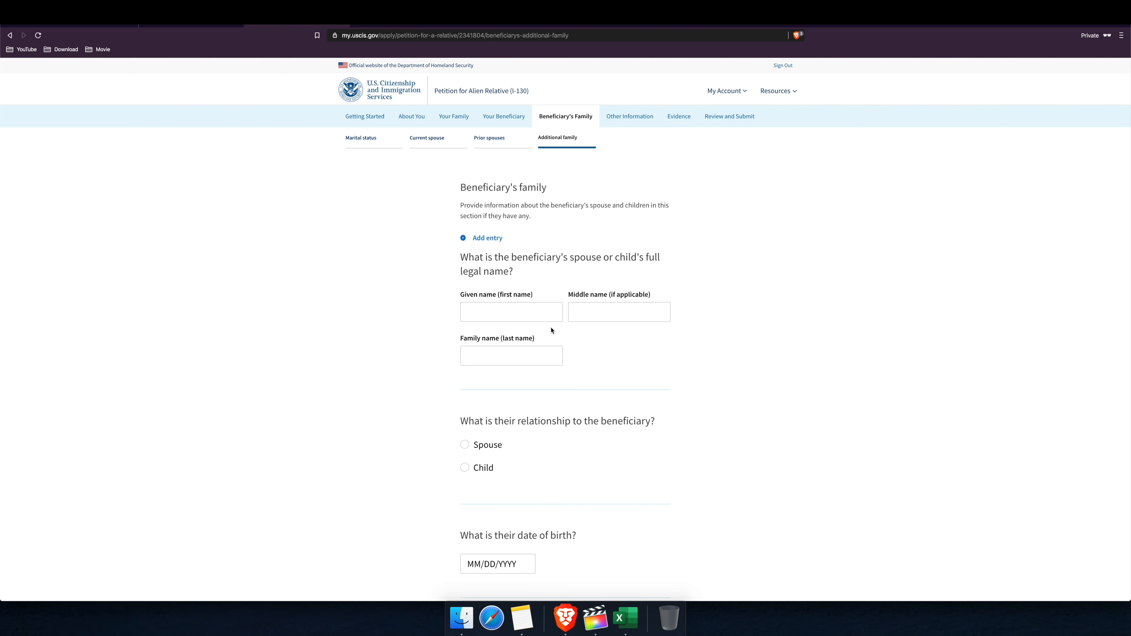
scroll(536, 282, down, 4)
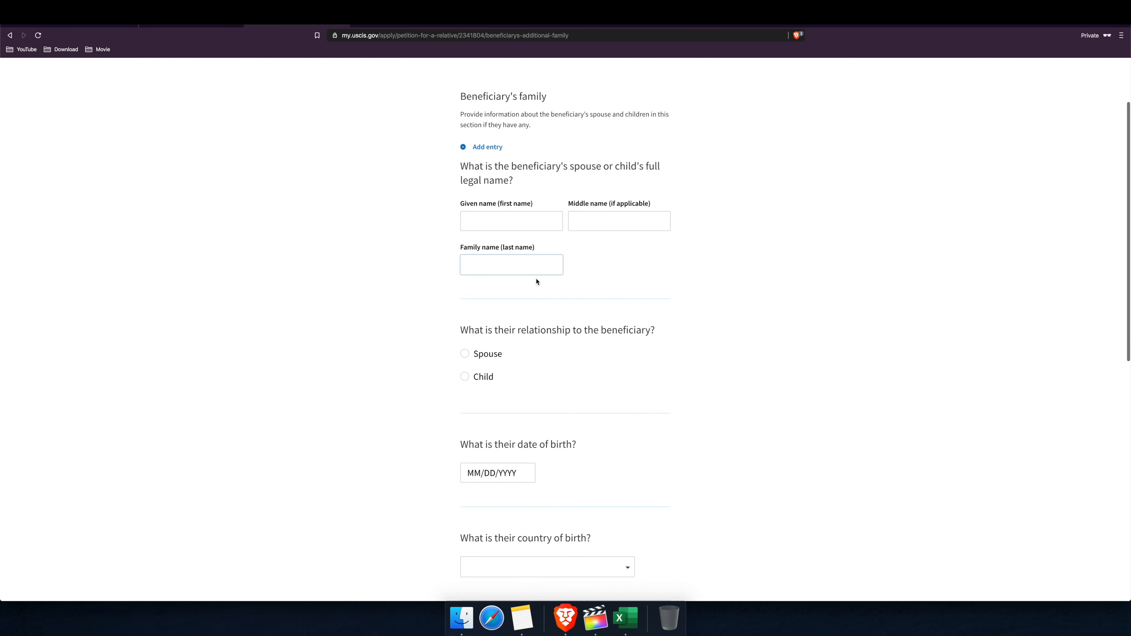
scroll(536, 282, down, 2)
click(465, 326)
click(515, 195)
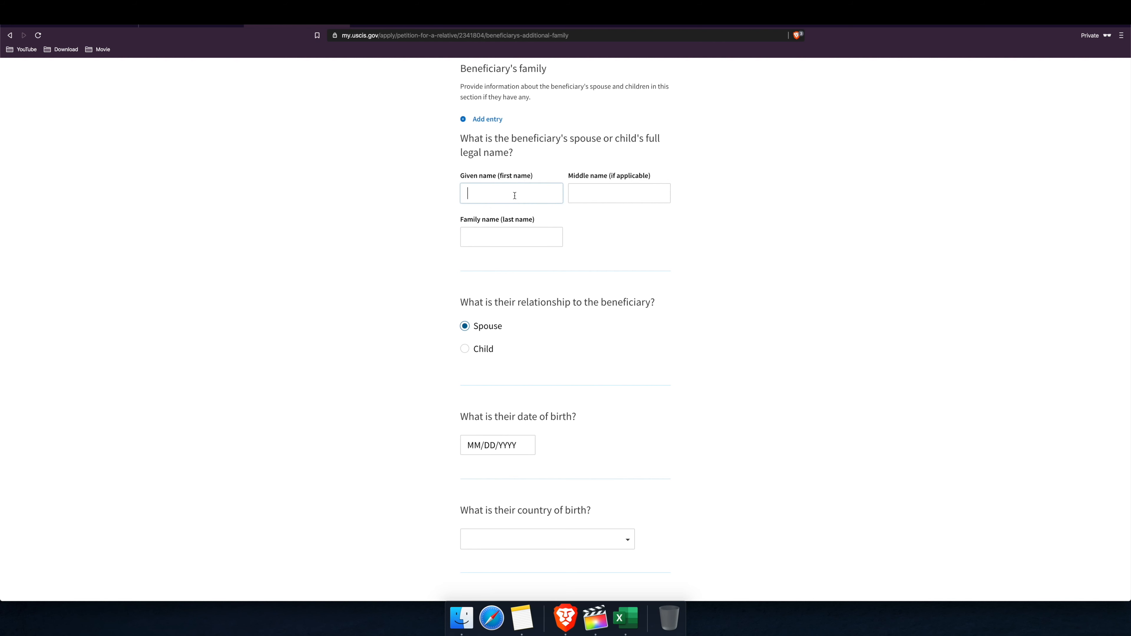
text(Mum)
click(503, 231)
text(Name)
Step: Give the spouse birth date 01/01/1950 and country of birth India, and save the entry
scroll(549, 321, down, 3)
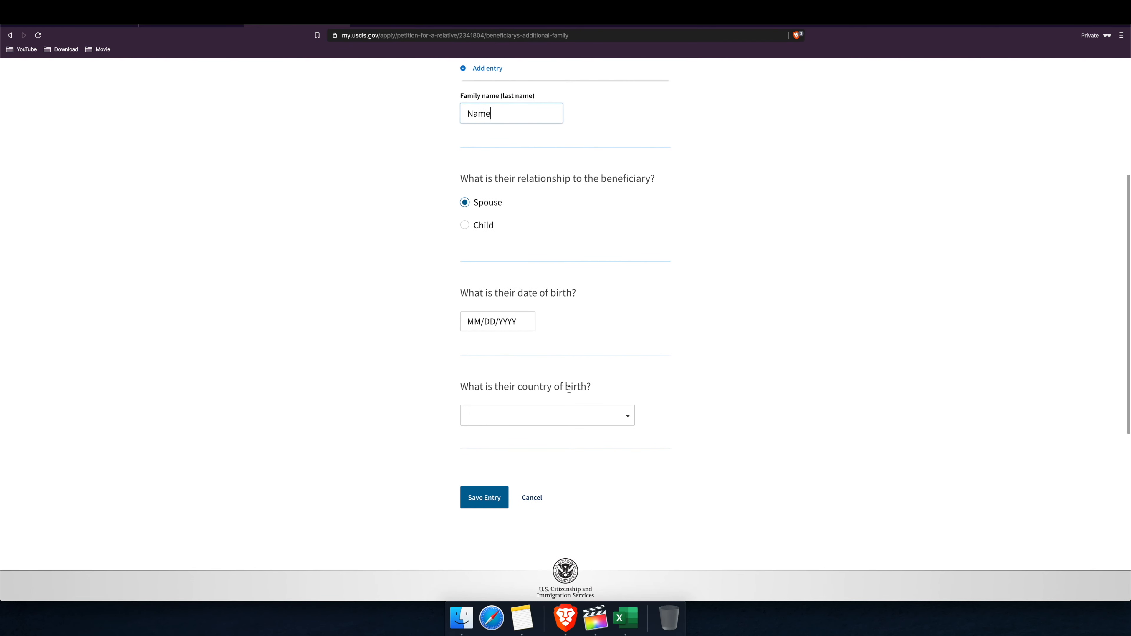
click(486, 498)
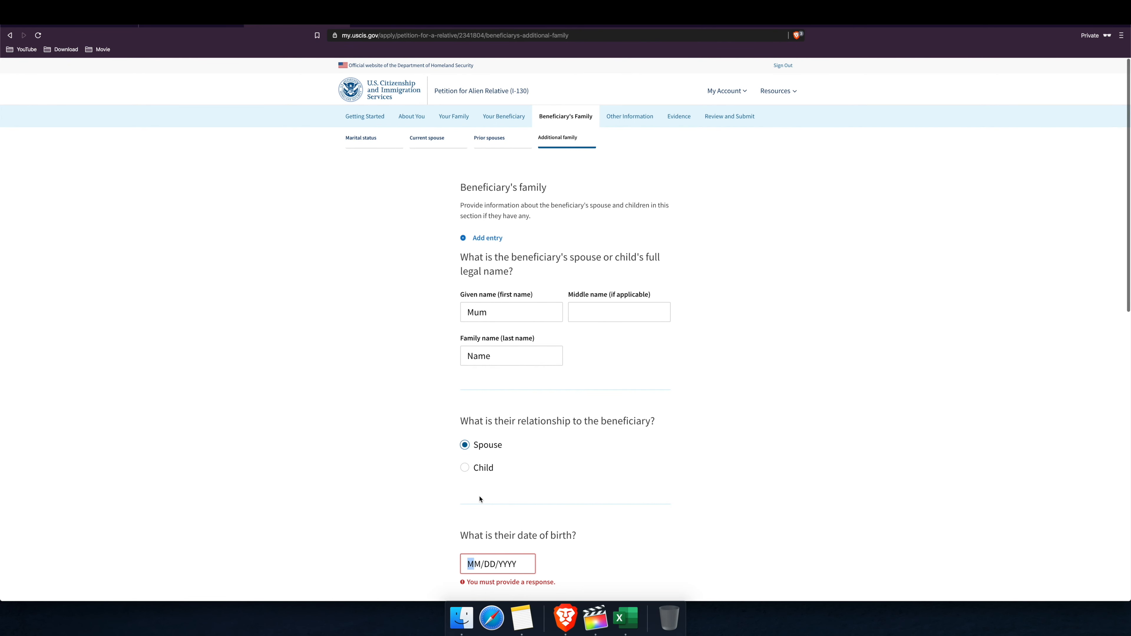
scroll(543, 491, down, 5)
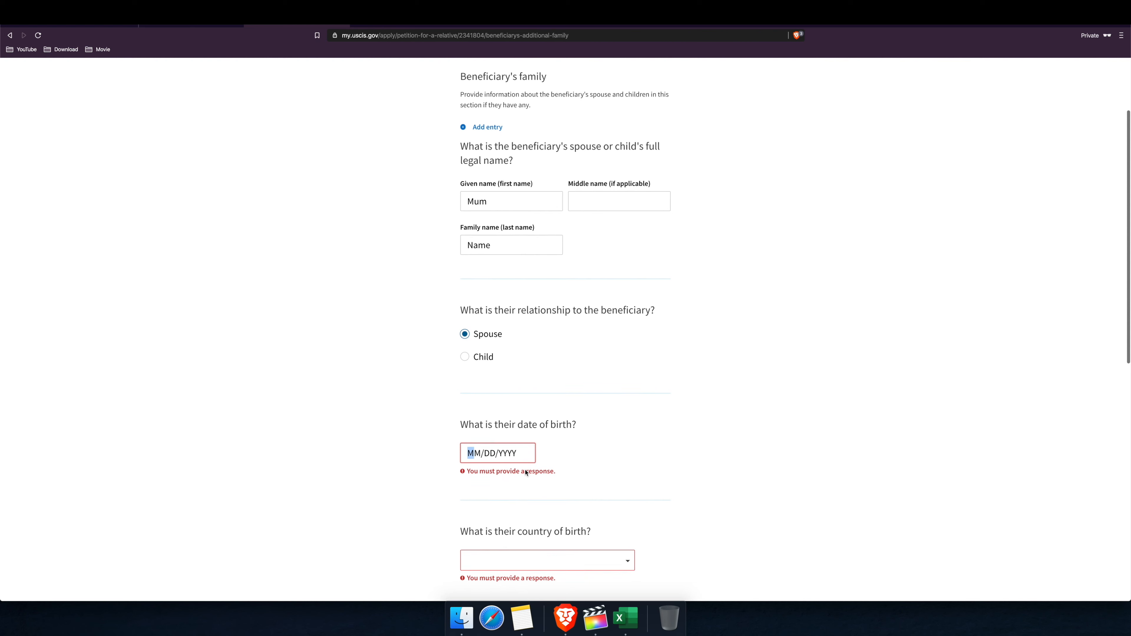
scroll(518, 489, down, 7)
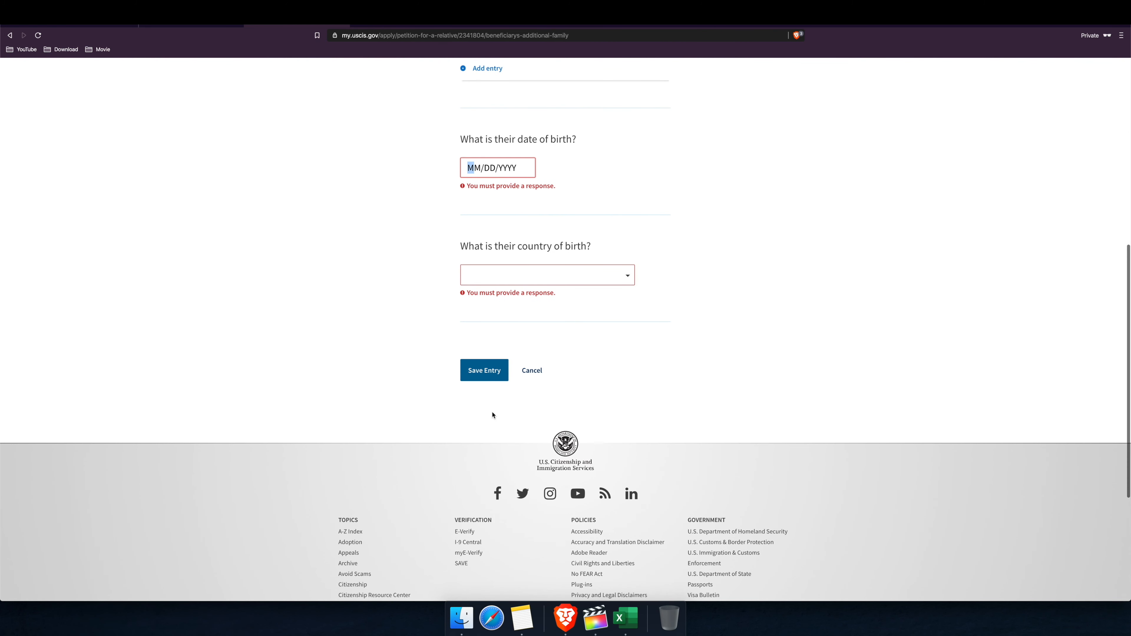
text(01/01/)
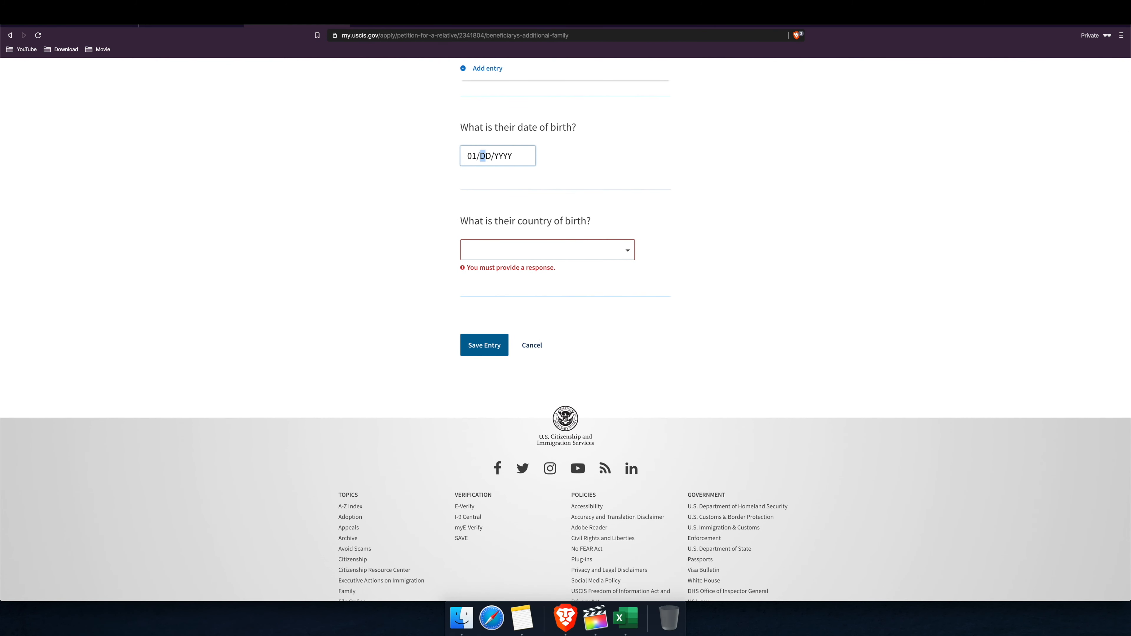
text(1950)
click(489, 348)
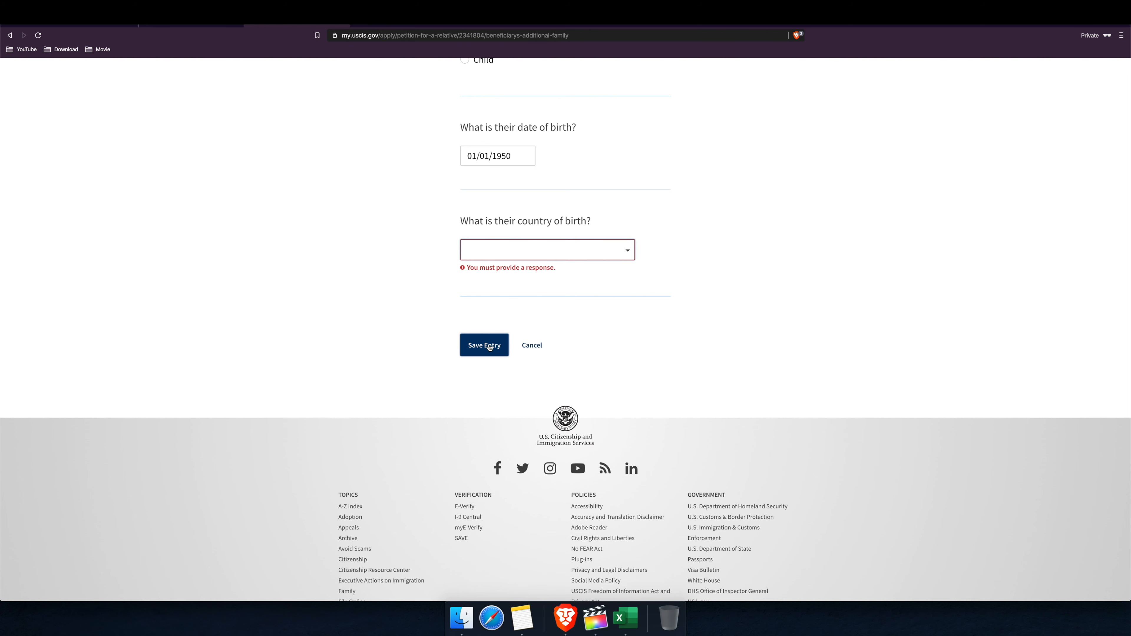
text(indi)
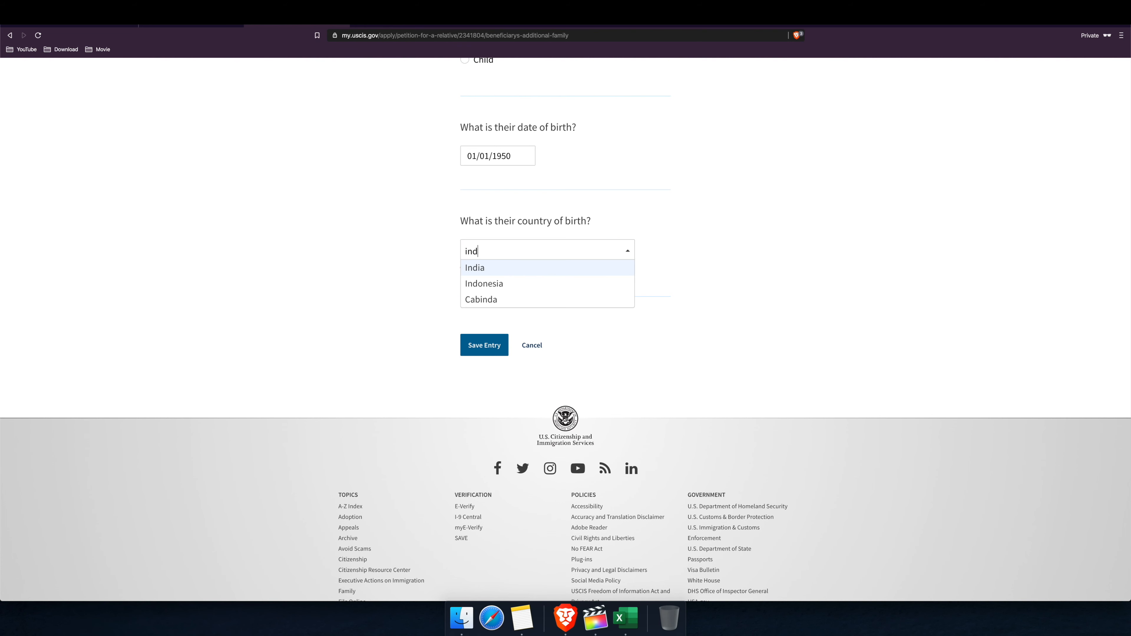
click(562, 269)
click(490, 332)
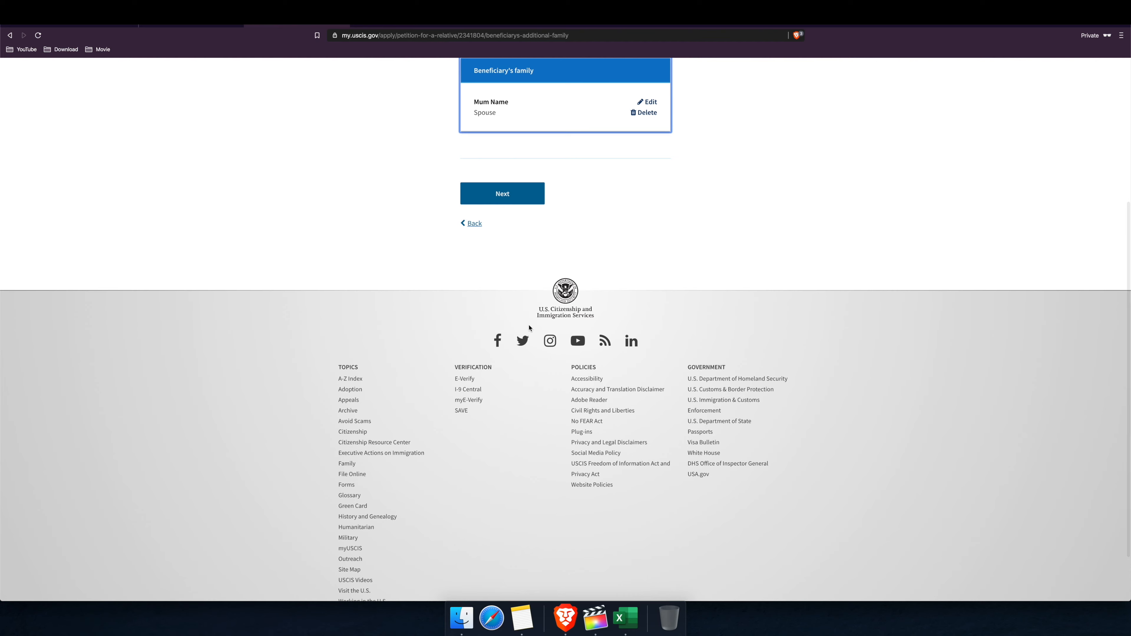
Step: Cancel the blank second family entry and continue to Other Information
scroll(529, 328, up, 5)
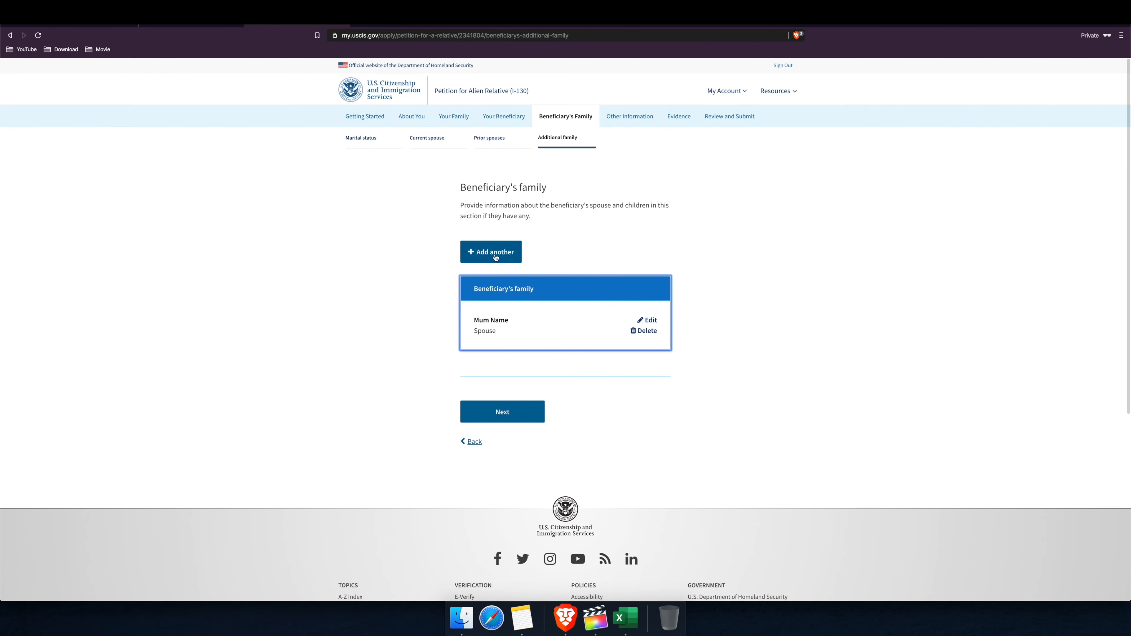
click(495, 253)
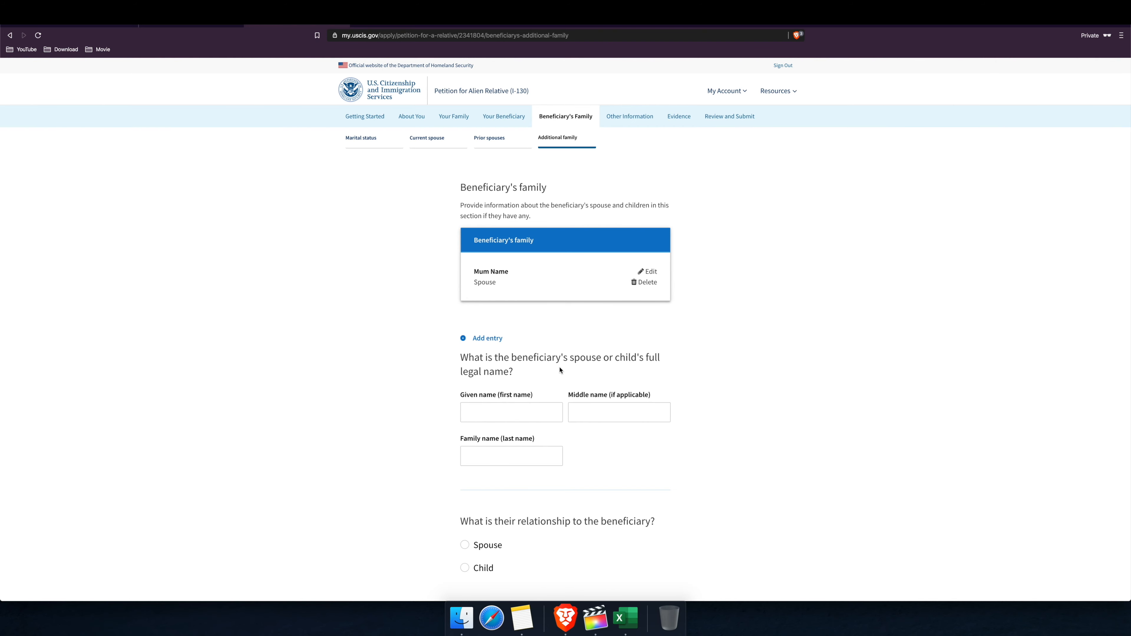
scroll(561, 371, down, 2)
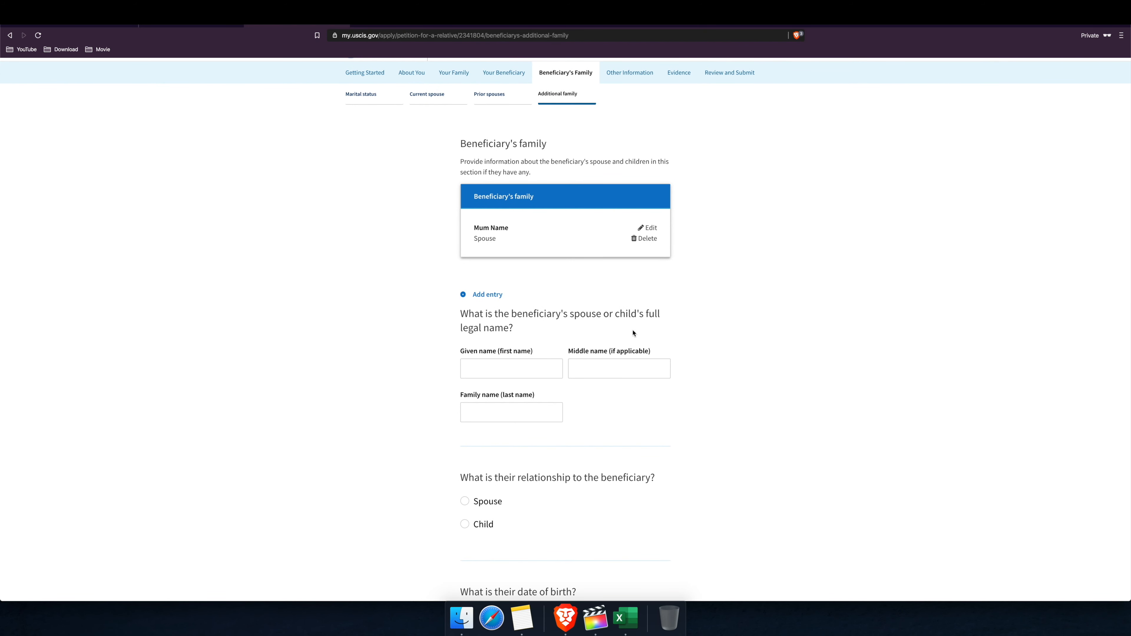
scroll(574, 388, down, 3)
scroll(560, 392, down, 10)
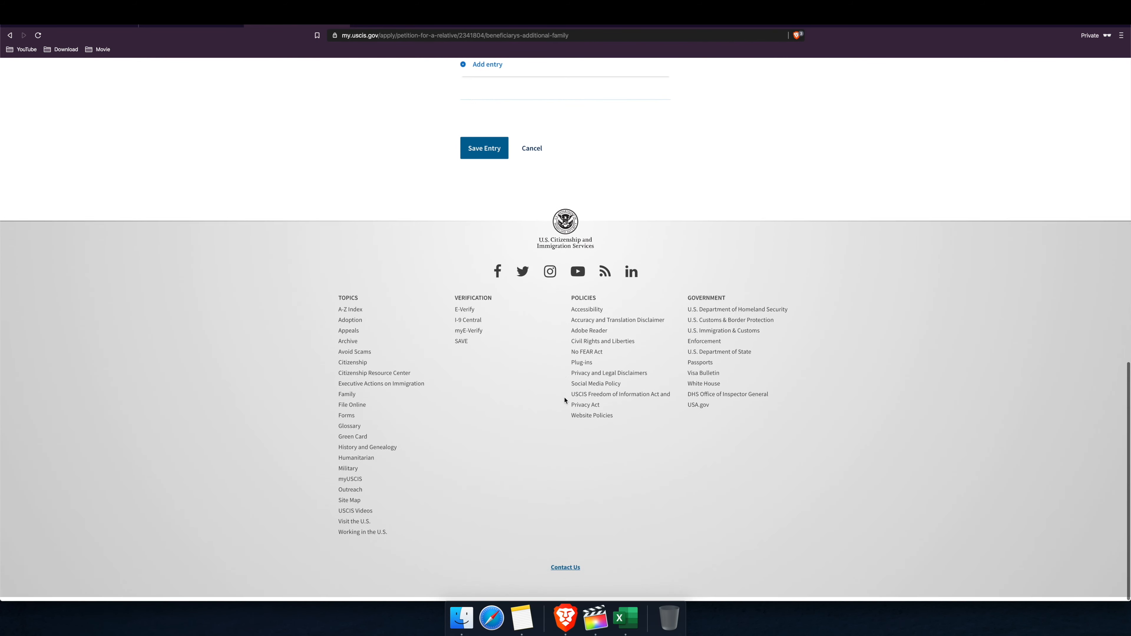
scroll(561, 383, up, 2)
click(533, 228)
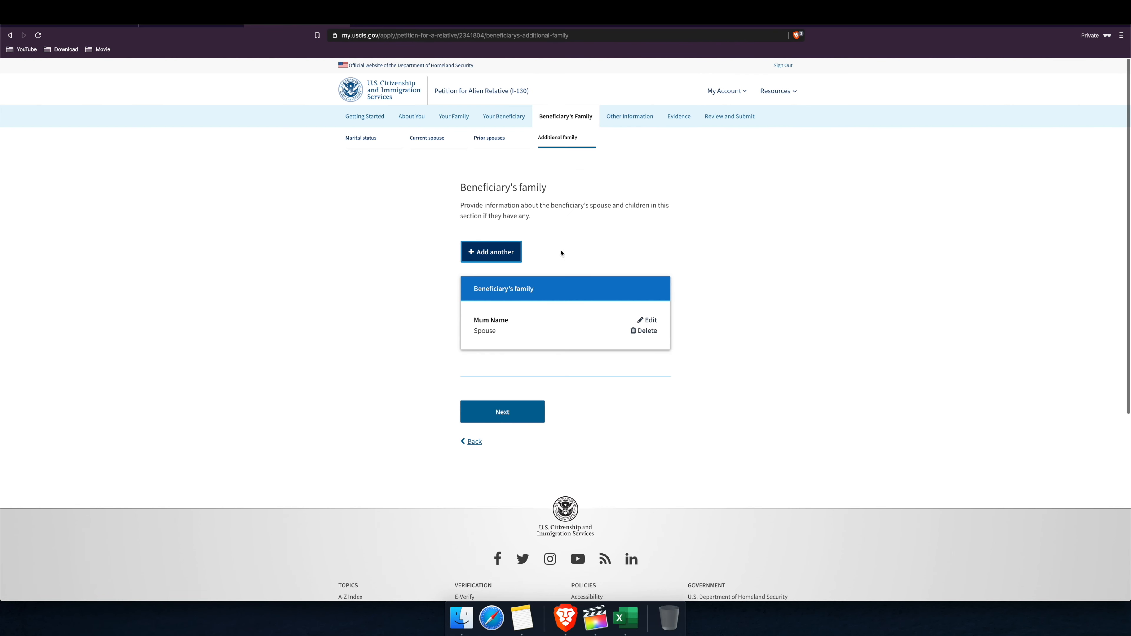
click(536, 404)
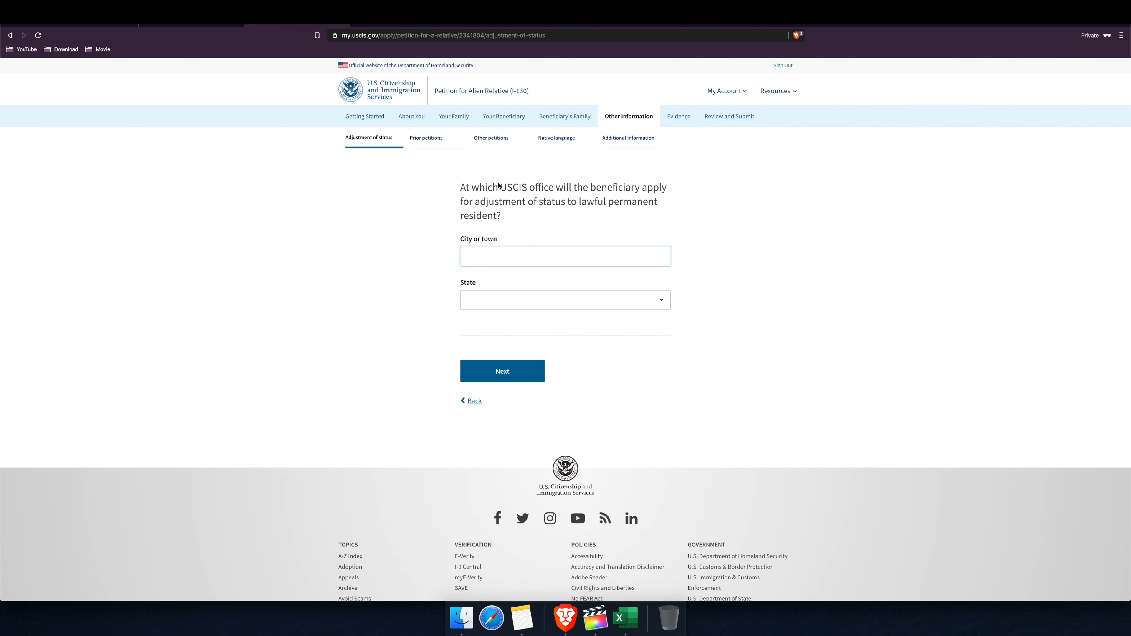
Step: Leave the adjustment-of-status office blank and continue to the consulate question
drag(462, 185, 513, 232)
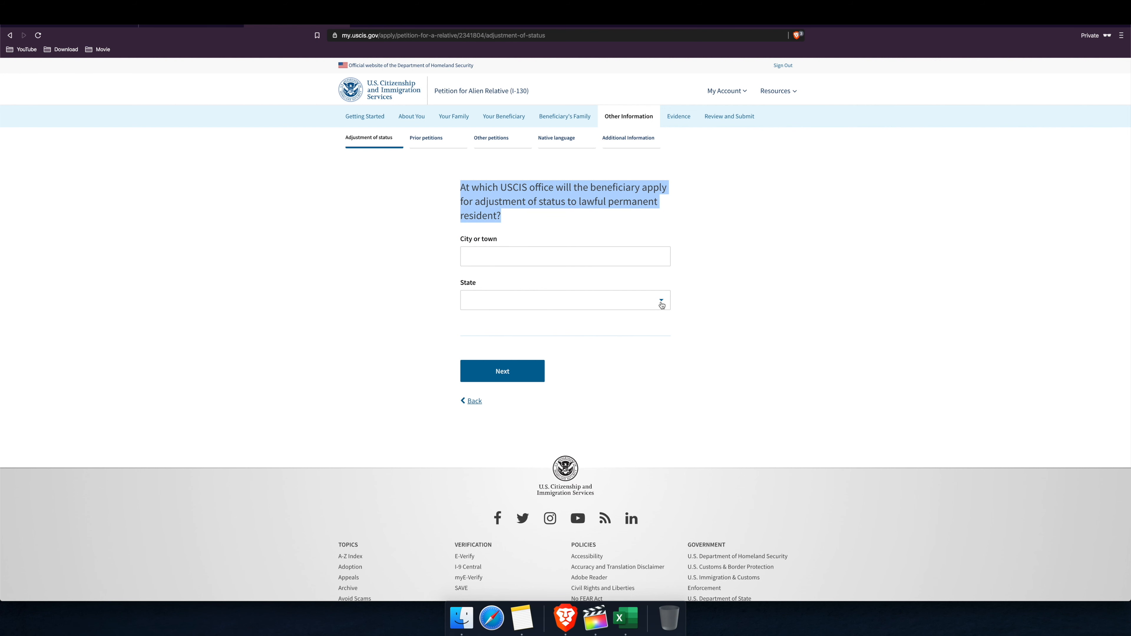
click(785, 339)
click(515, 386)
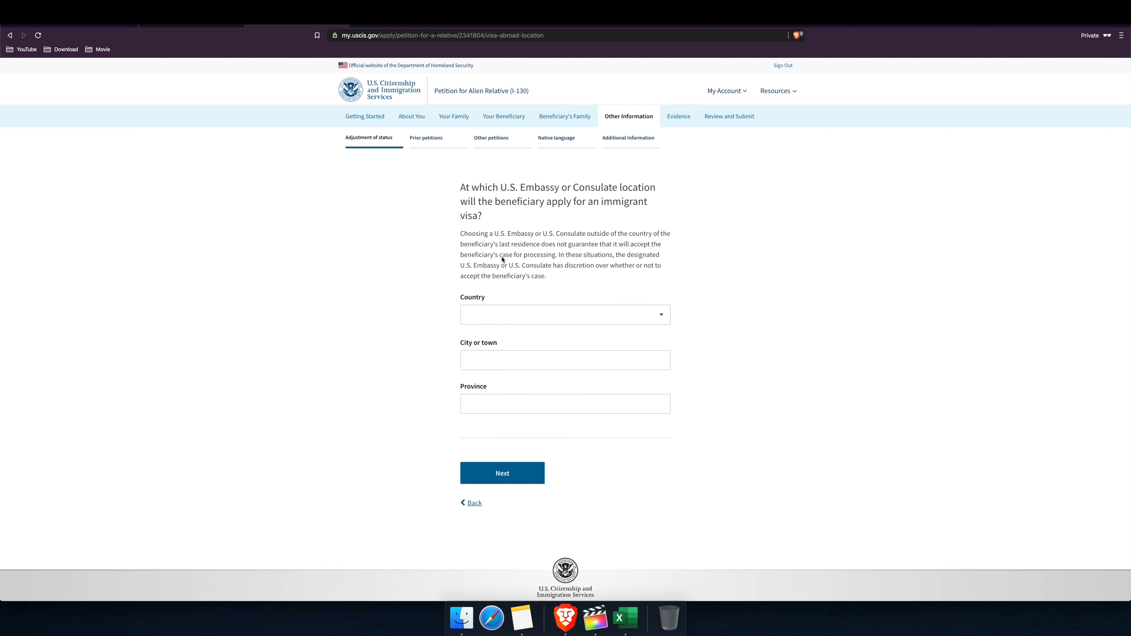
Step: Set the consulate country to India and continue past the empty-city warning
drag(555, 283, 446, 189)
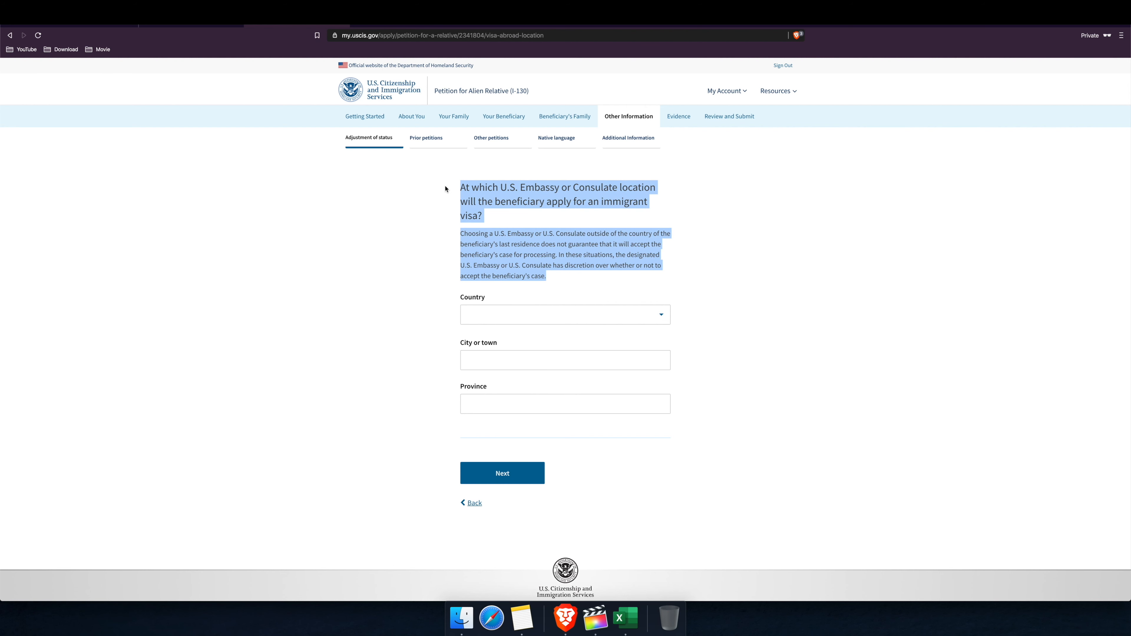
click(727, 274)
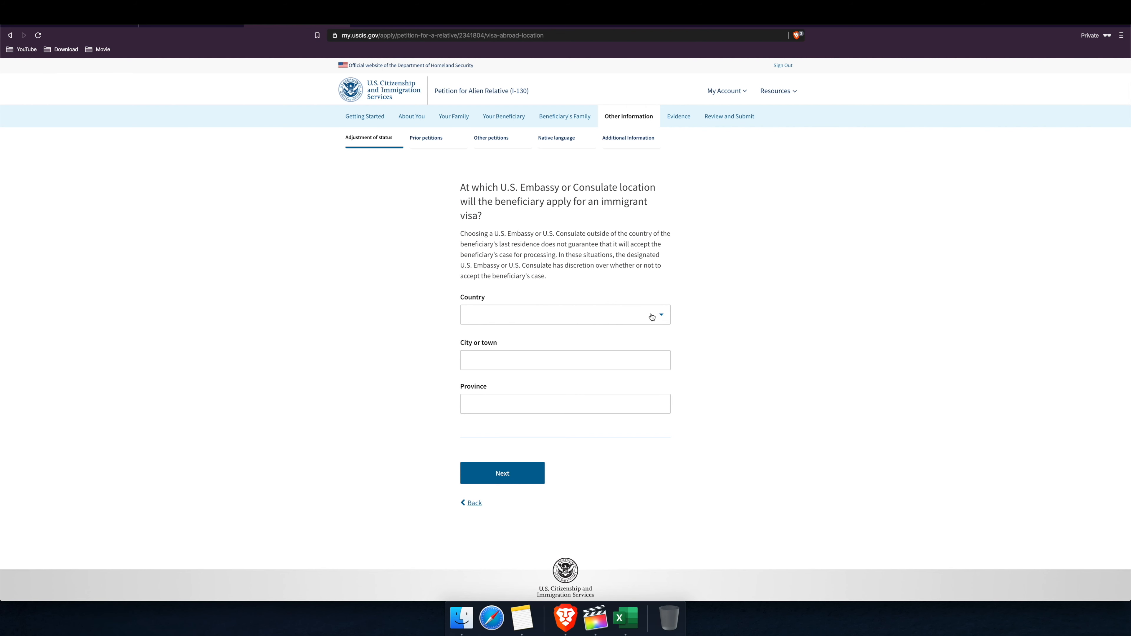
click(662, 315)
text(i)
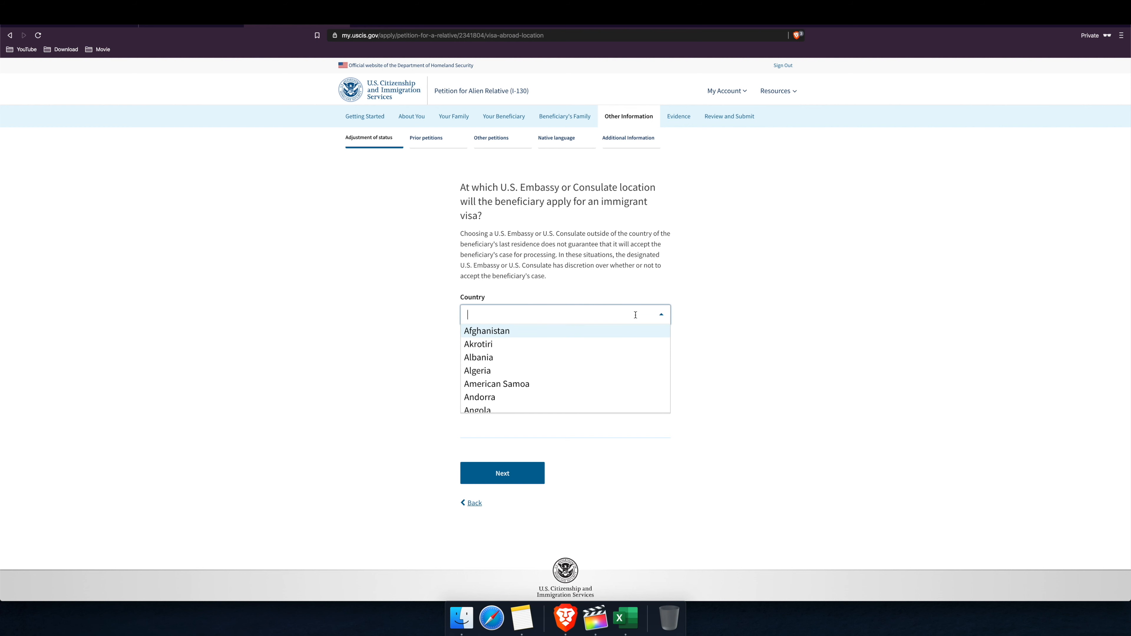
text(nd)
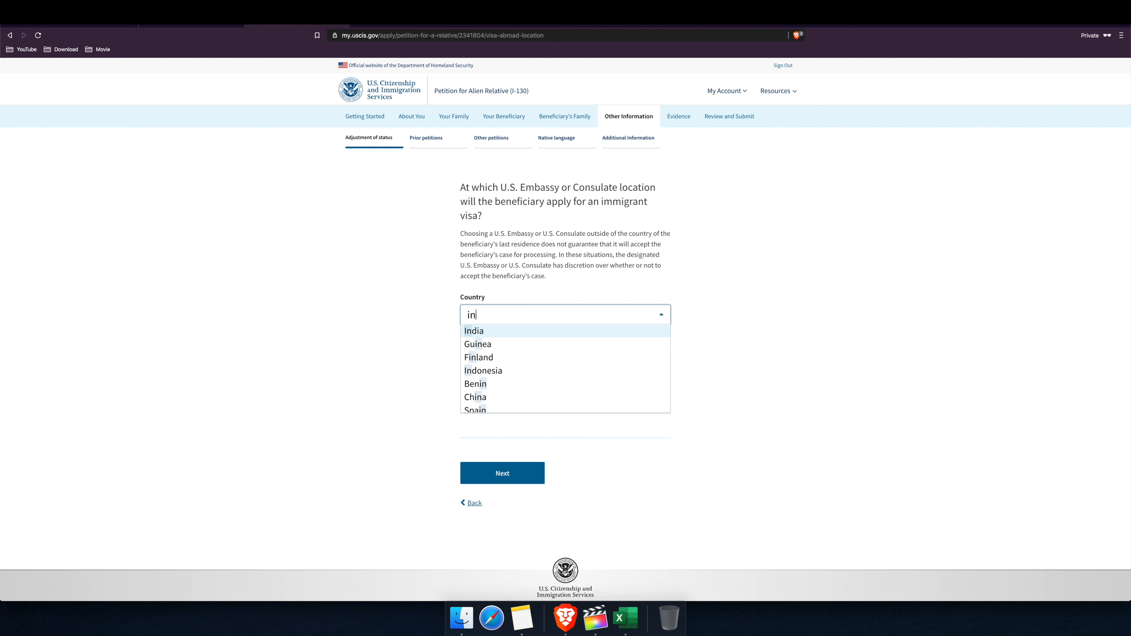
click(533, 333)
click(510, 358)
click(511, 476)
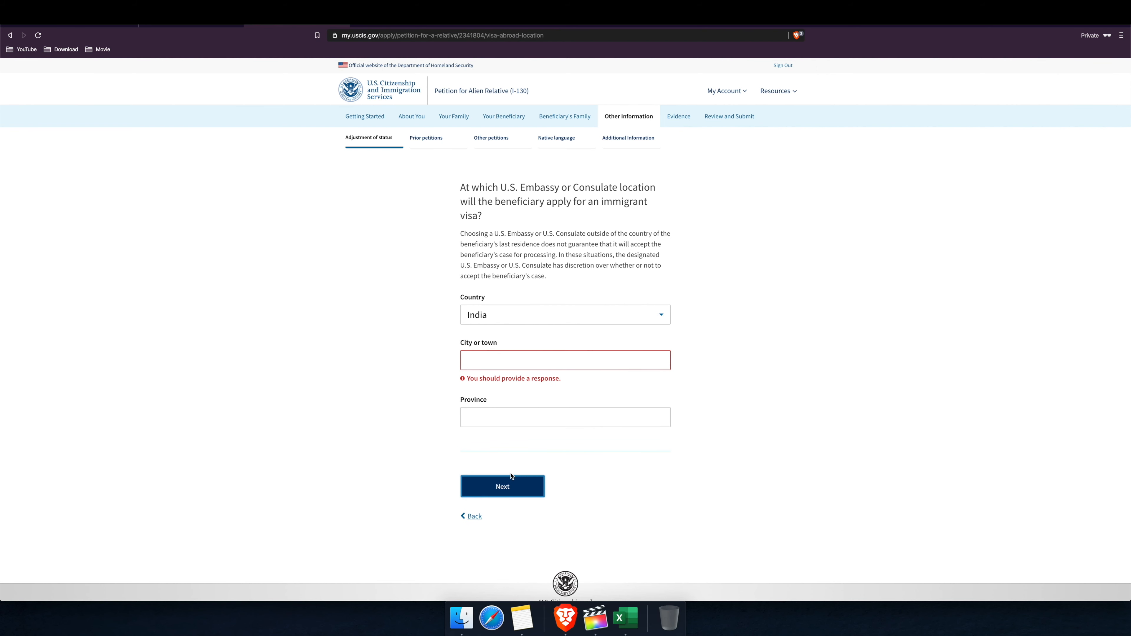
click(504, 485)
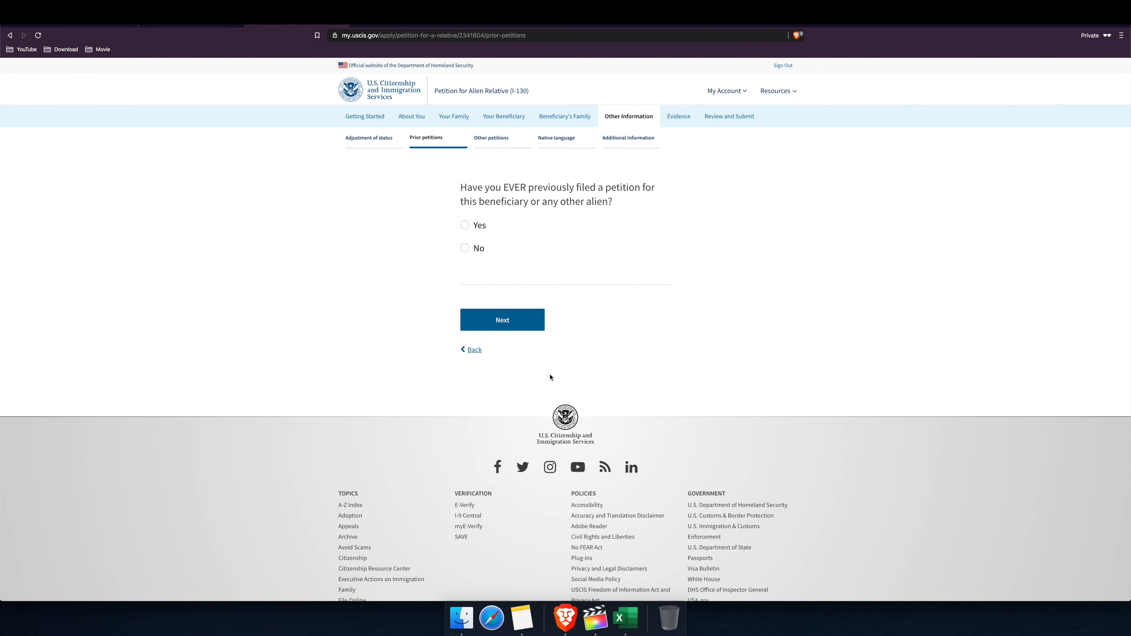
Step: Answer No to ever filing a previous petition and continue
click(464, 248)
click(511, 321)
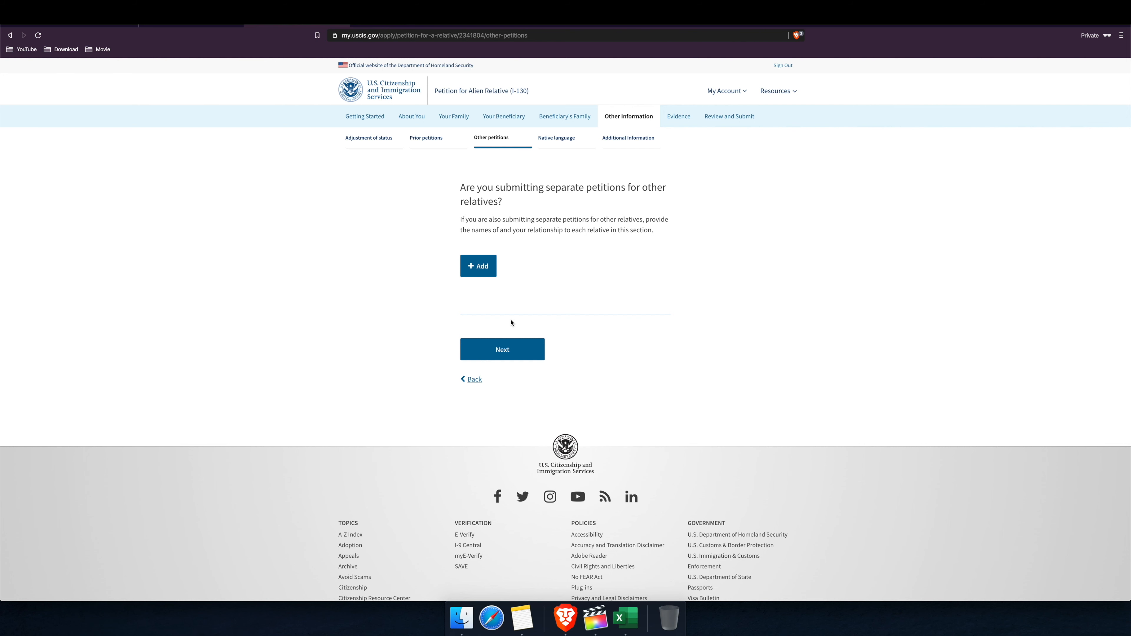
Step: Add and save a relative with a separate petition, entering the given and family names and relationship Parent
click(483, 266)
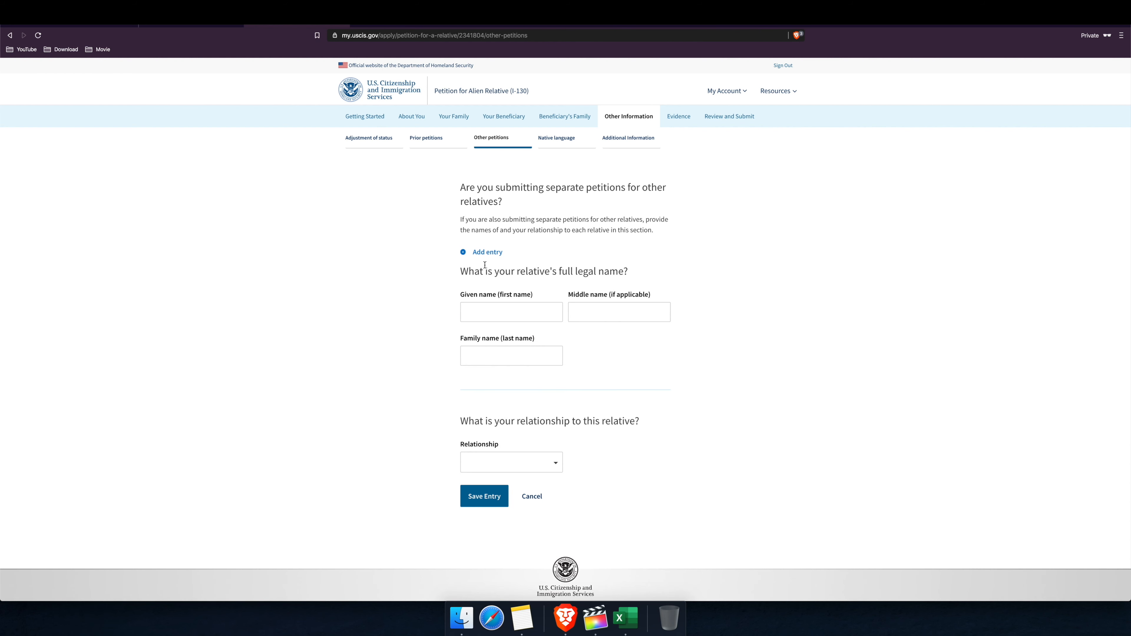
click(508, 321)
click(555, 463)
click(477, 513)
click(475, 313)
text(Mom)
key(Tab)
text(Name)
click(485, 497)
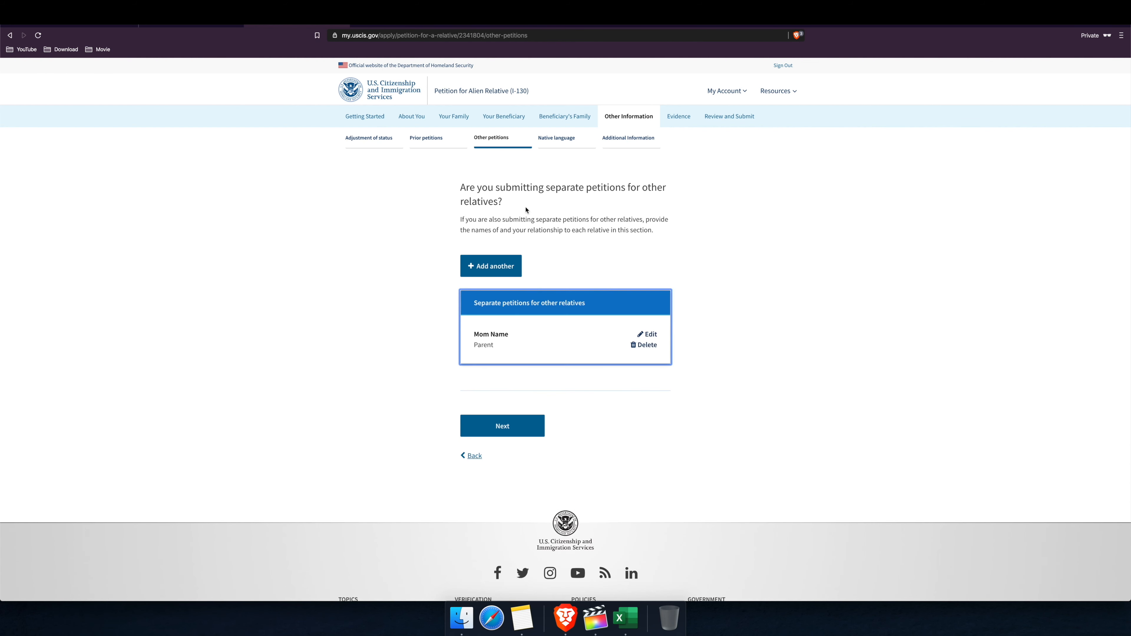
Step: Cancel an extra blank relative entry and move on to the native written language page
click(506, 271)
scroll(556, 321, down, 3)
click(532, 476)
click(499, 428)
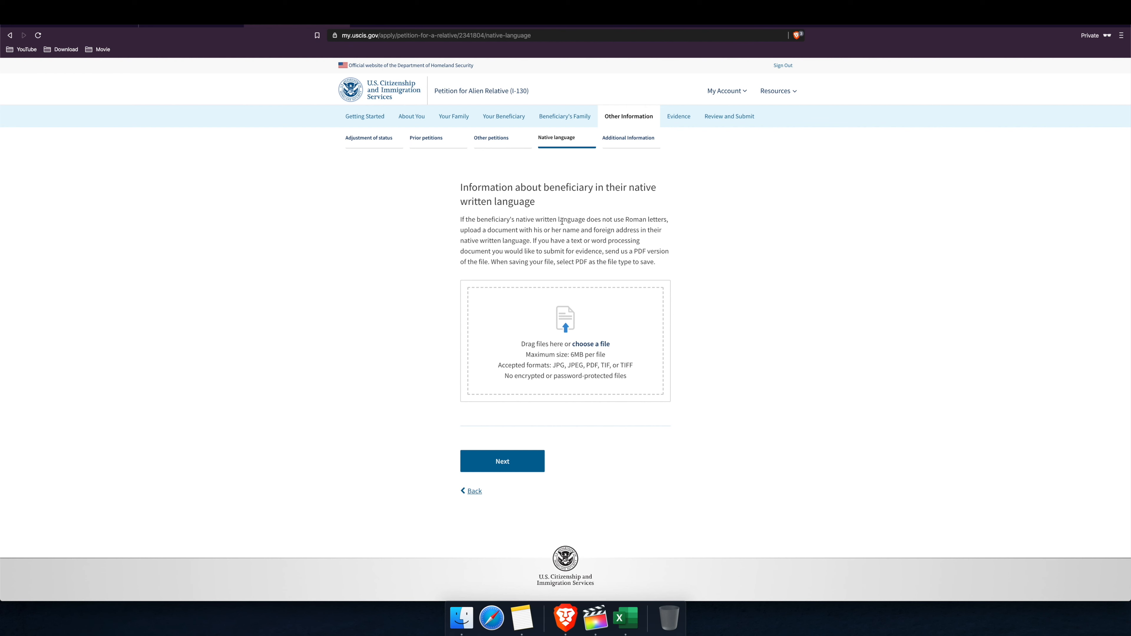
Step: Review the native language page's Roman letters condition, upload instructions and PDF advice
drag(540, 218, 672, 227)
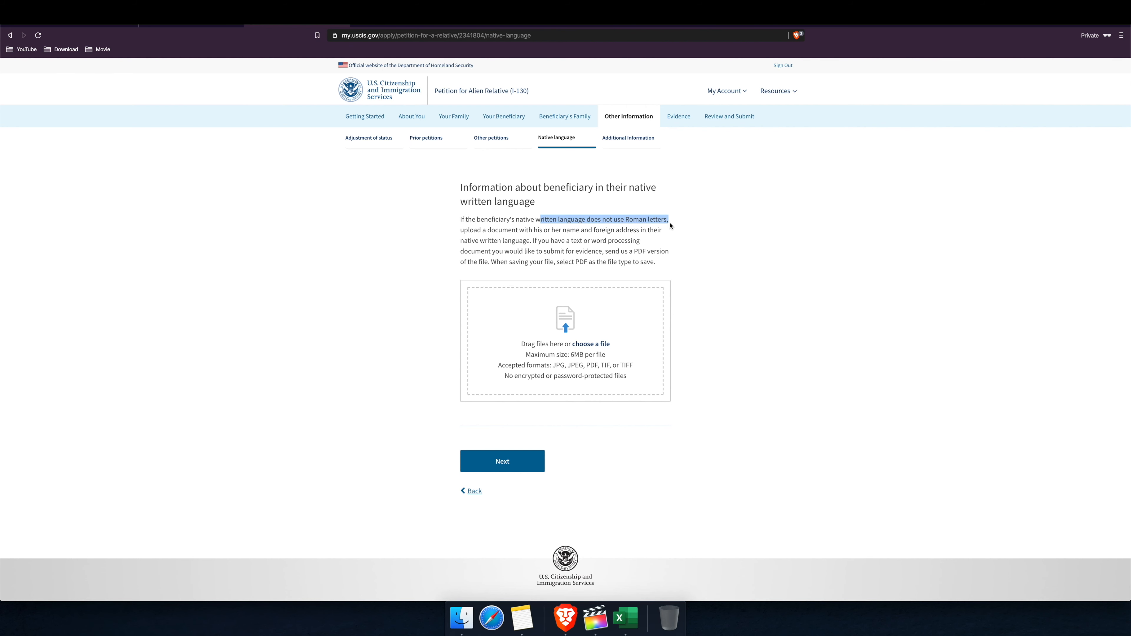
click(506, 233)
drag(507, 234, 584, 243)
click(616, 236)
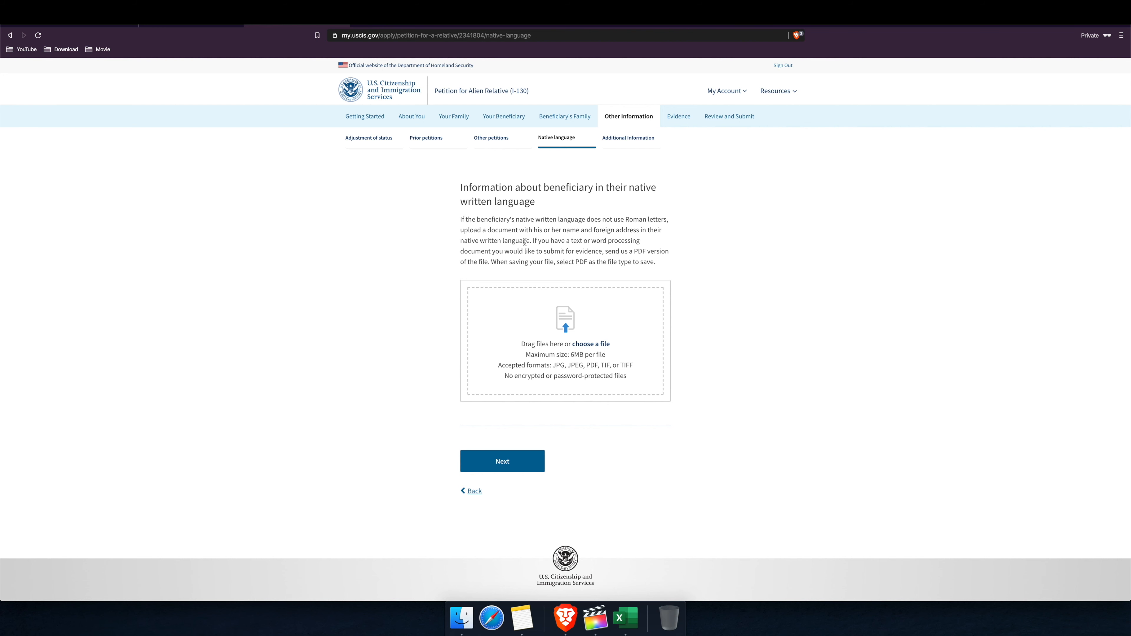
drag(571, 241, 643, 248)
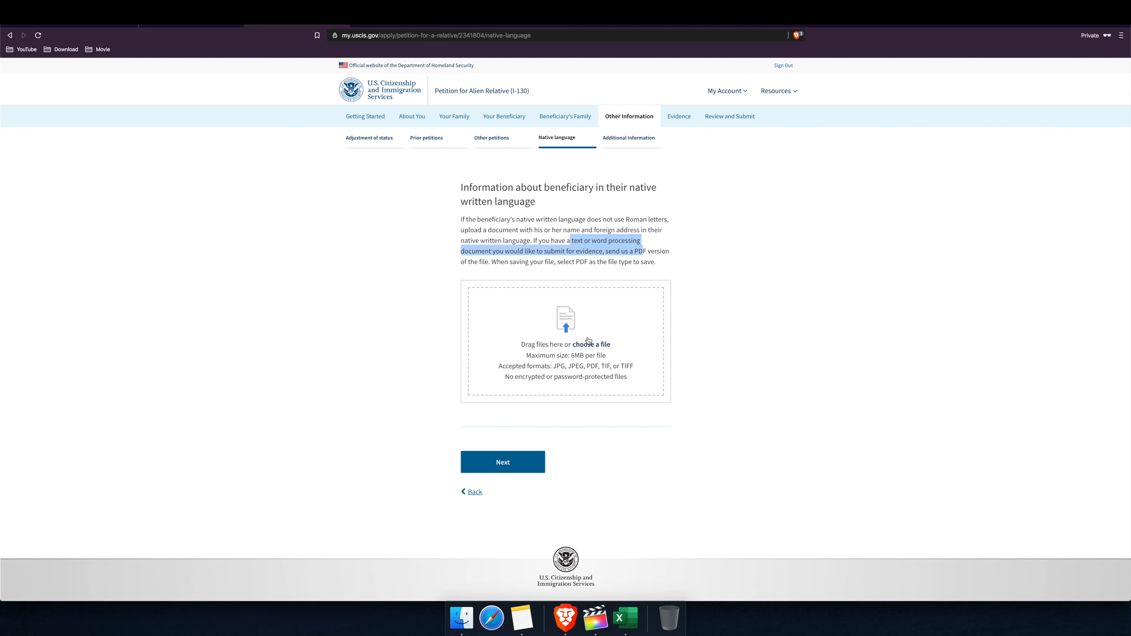
Step: Check the 6MB per file limit and accepted formats, then continue without uploading anything
scroll(594, 345, down, 1)
click(596, 347)
drag(571, 353, 612, 358)
drag(500, 364, 636, 369)
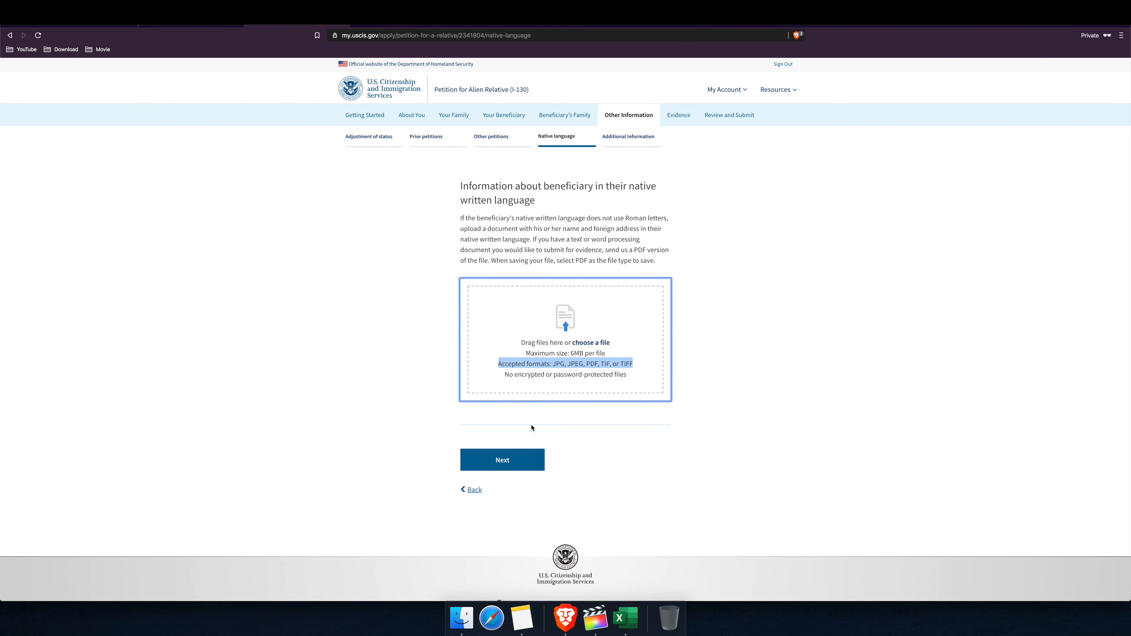
click(515, 461)
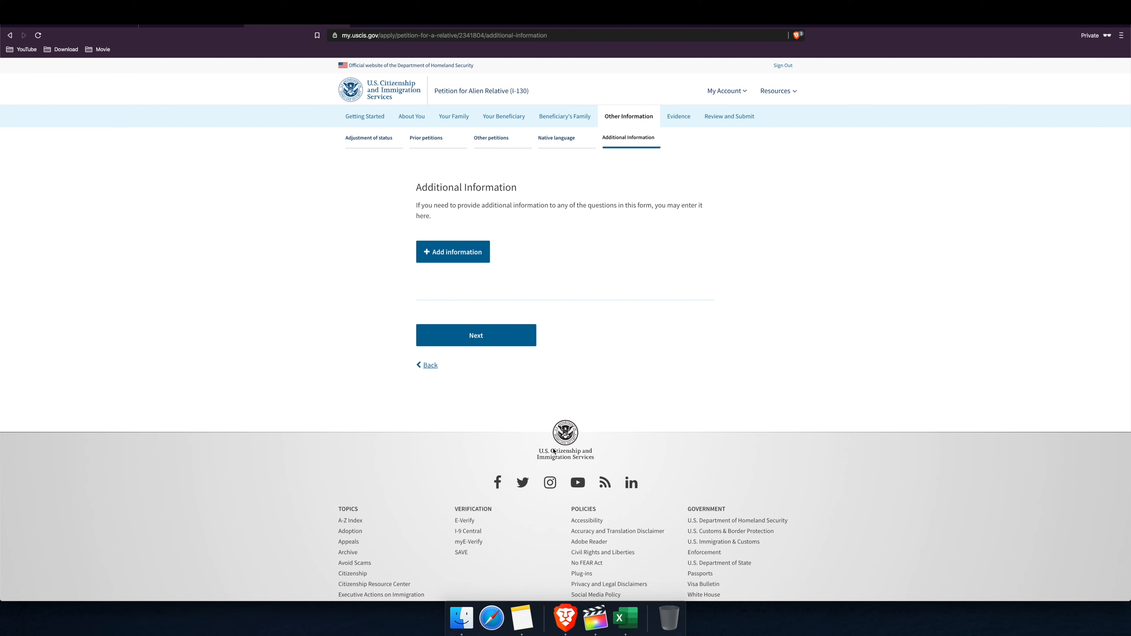
Step: Start an additional information entry, close the section list unchosen, discard the entry and go to Evidence
click(452, 253)
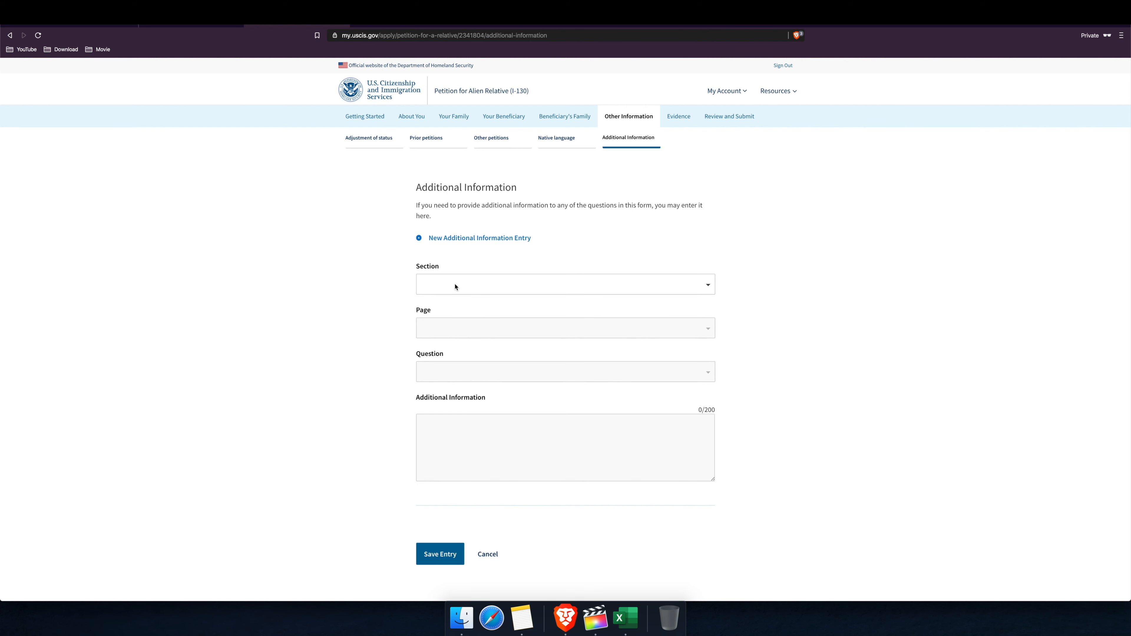
click(708, 286)
scroll(628, 328, down, 1)
click(797, 318)
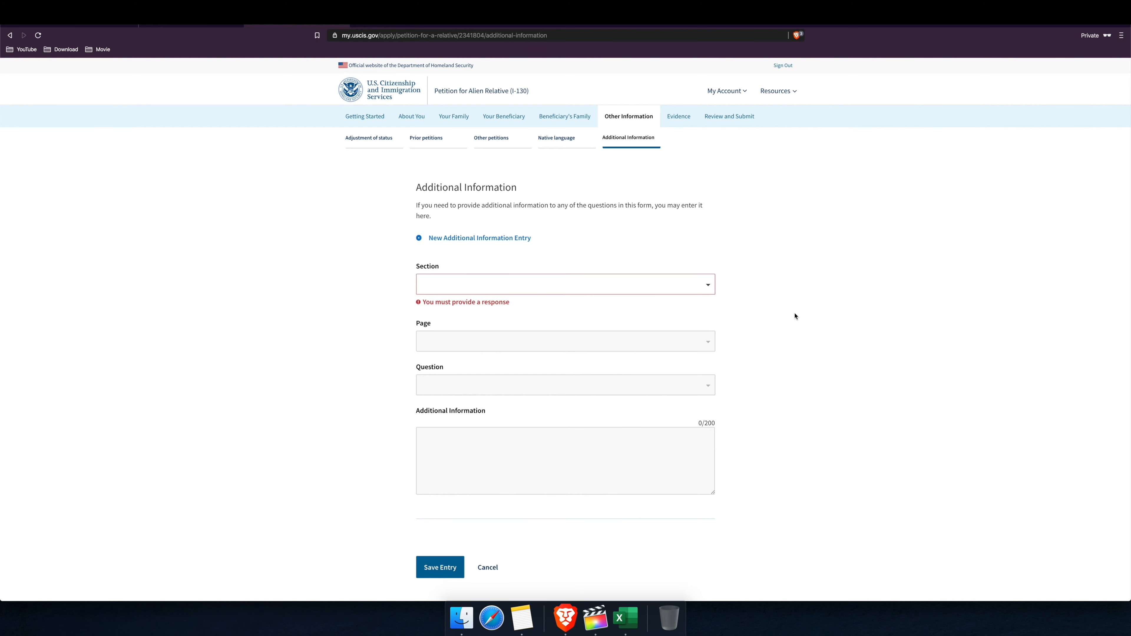
click(488, 568)
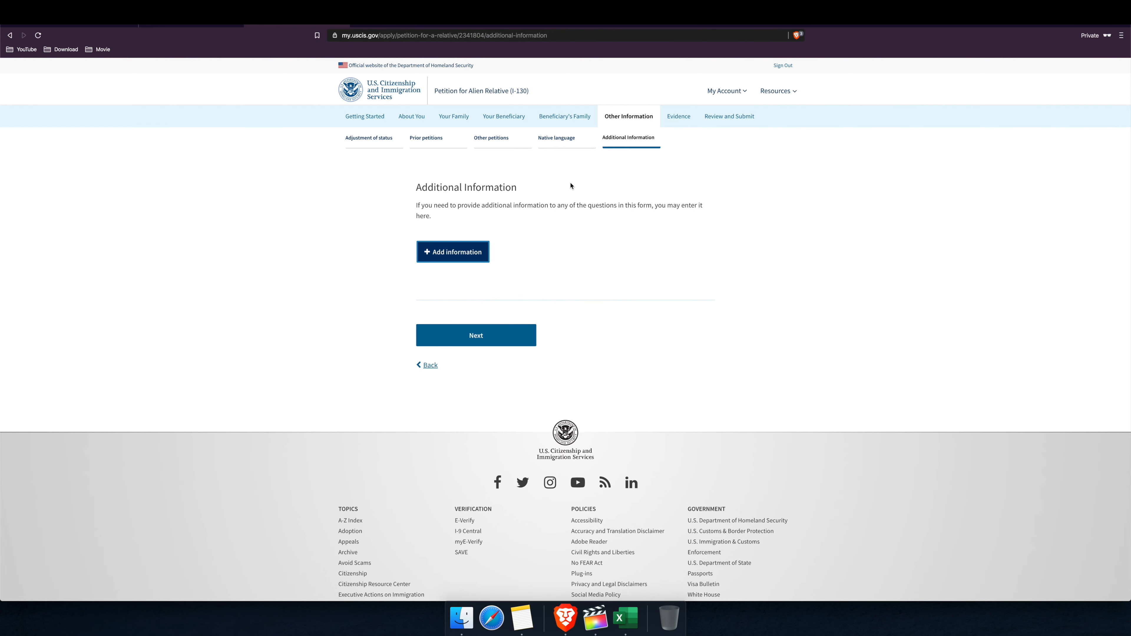
click(476, 335)
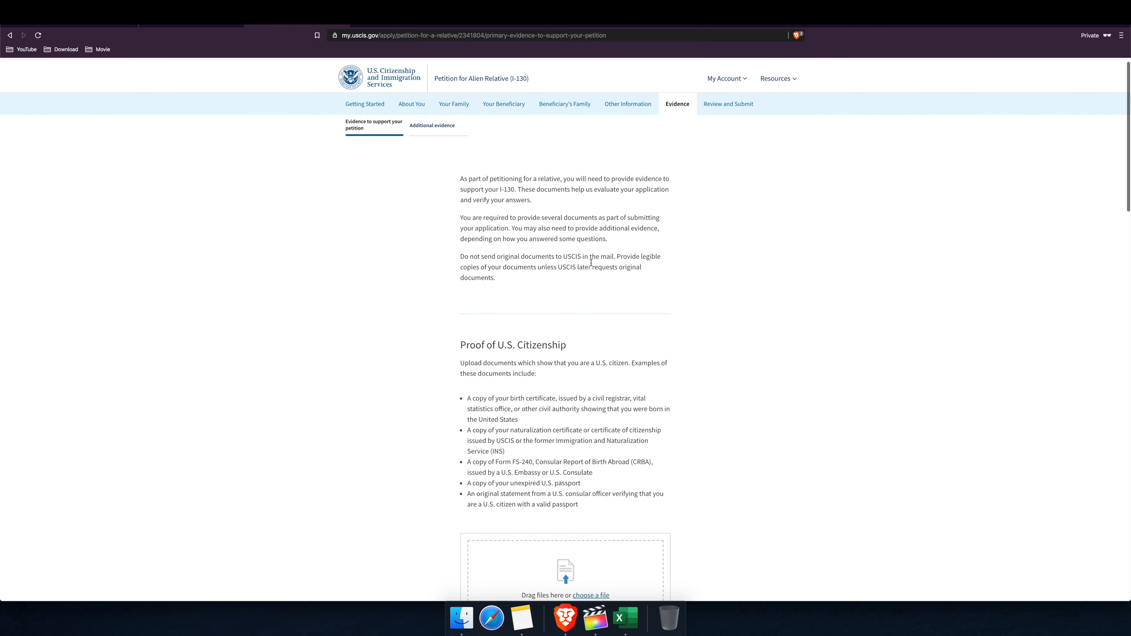
scroll(592, 265, down, 4)
scroll(589, 253, up, 2)
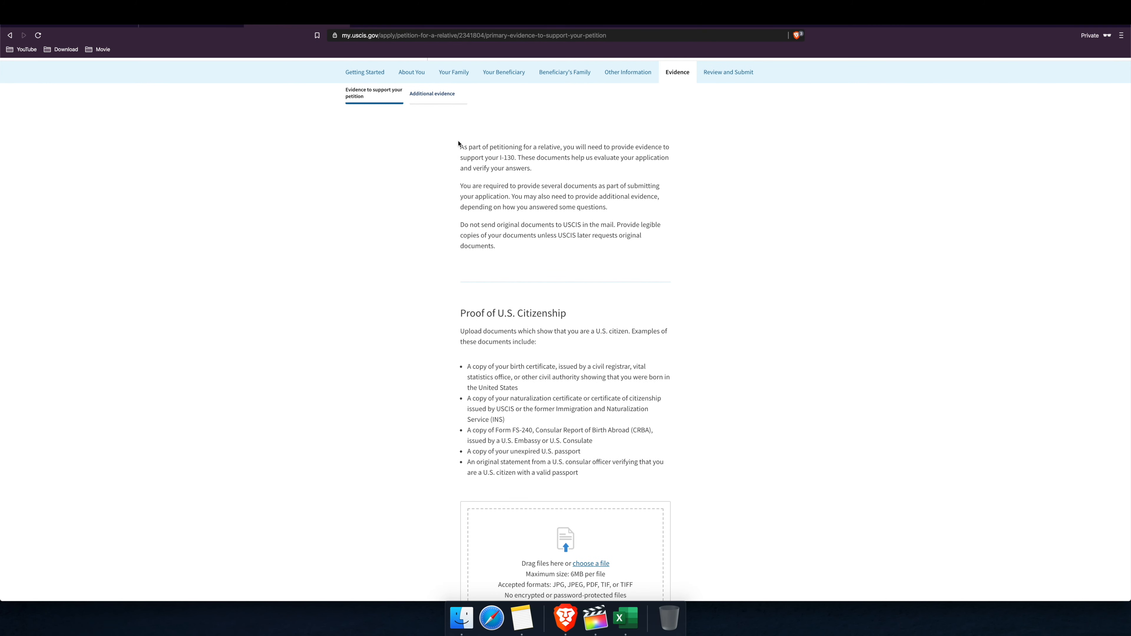
drag(461, 147, 597, 172)
scroll(597, 172, down, 1)
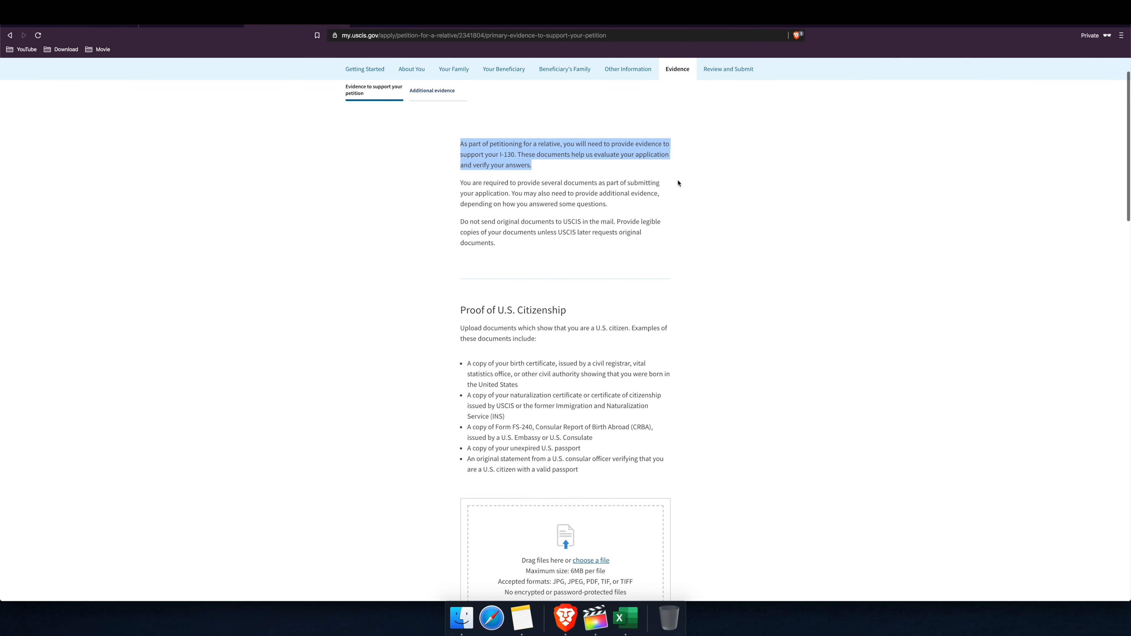
click(547, 175)
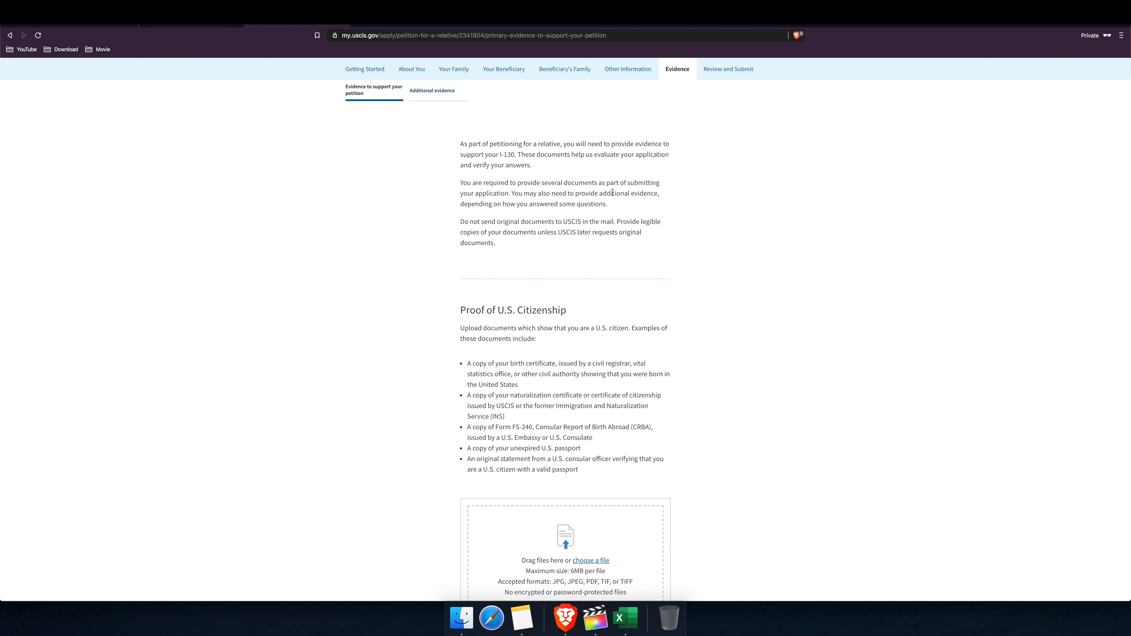
scroll(621, 236, down, 5)
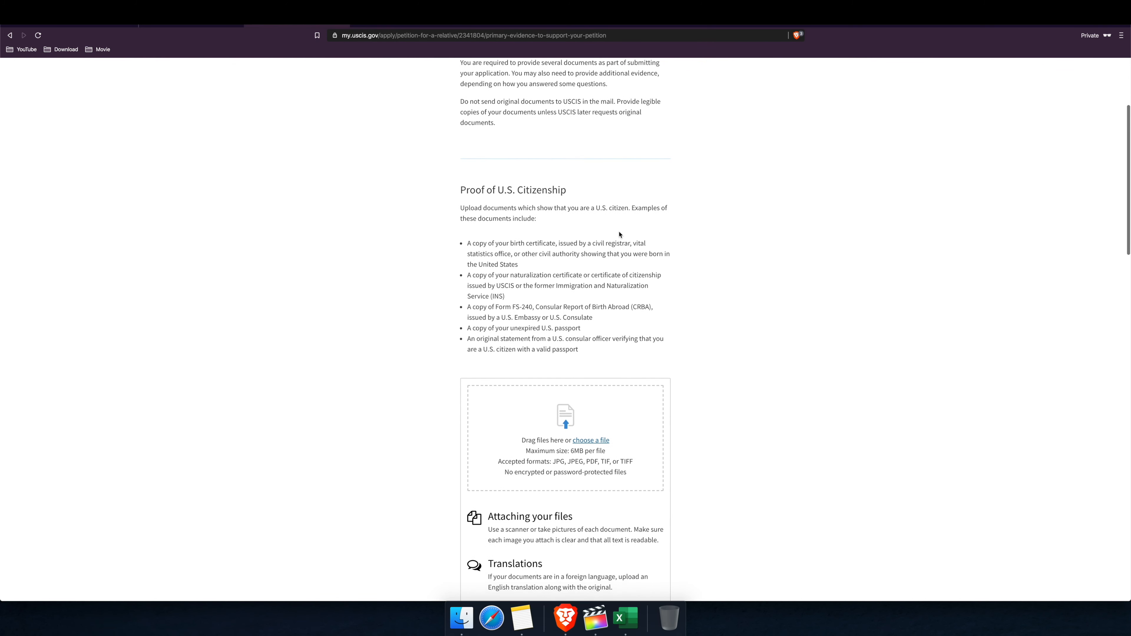
scroll(617, 230, down, 2)
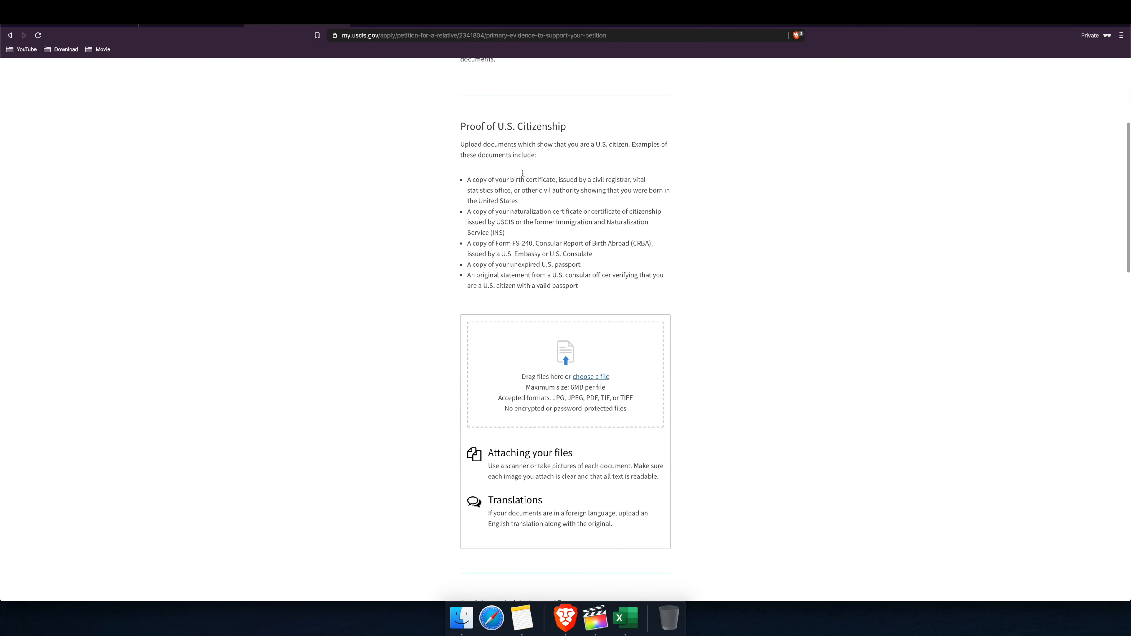
drag(462, 127, 583, 132)
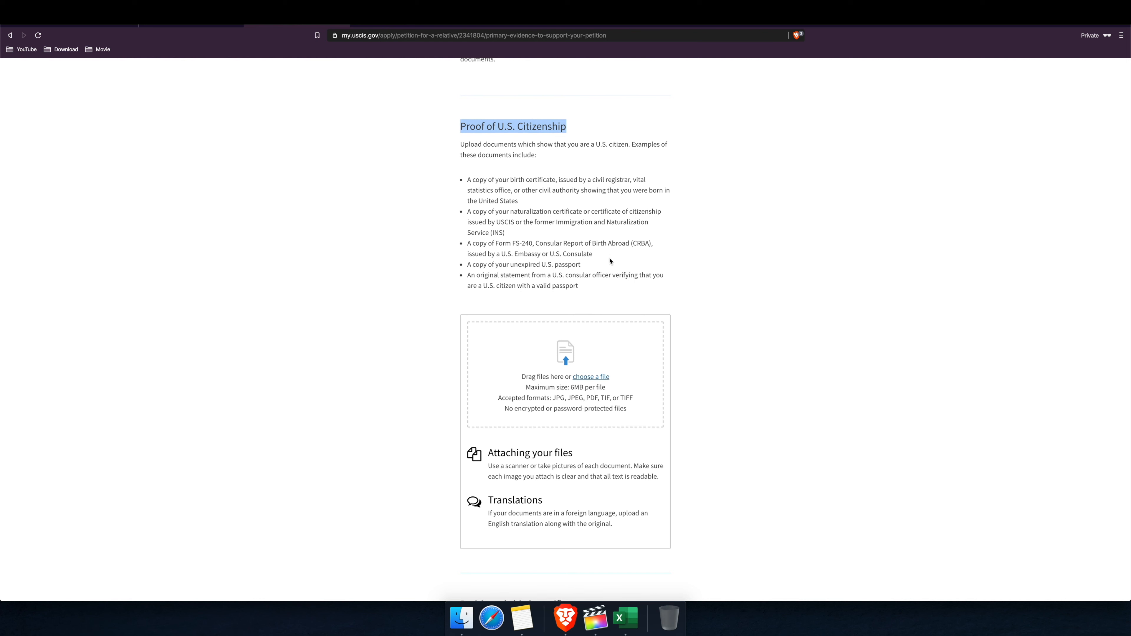
drag(511, 180, 561, 179)
drag(511, 212, 598, 266)
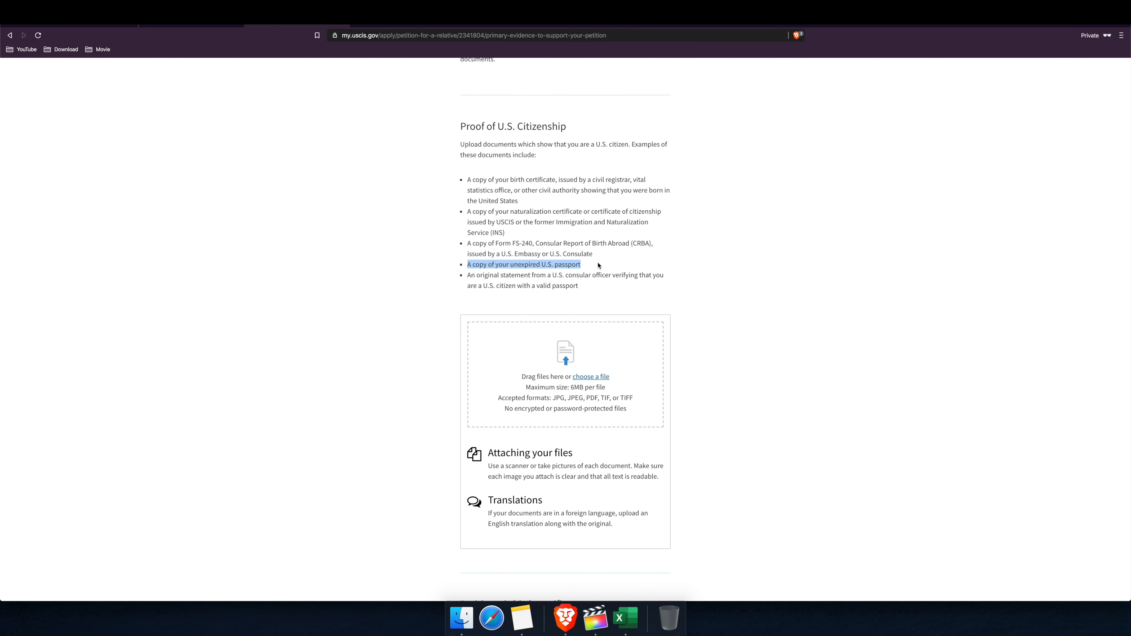
drag(481, 282, 596, 286)
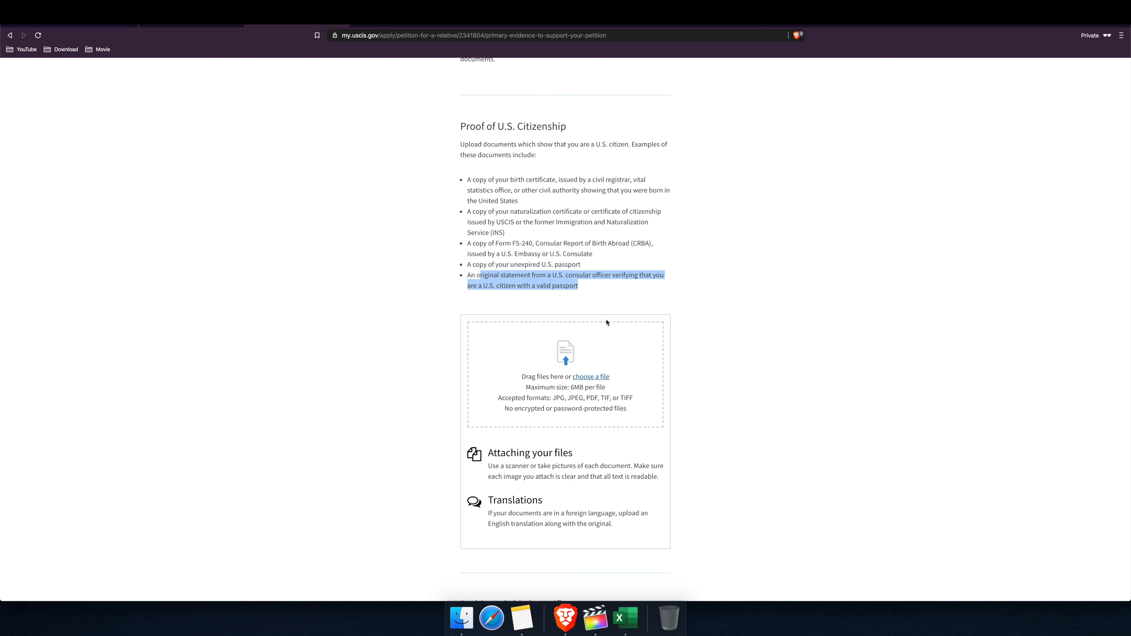
click(742, 253)
scroll(546, 485, down, 1)
drag(490, 511, 614, 521)
drag(505, 463, 604, 470)
click(631, 467)
drag(571, 384, 652, 396)
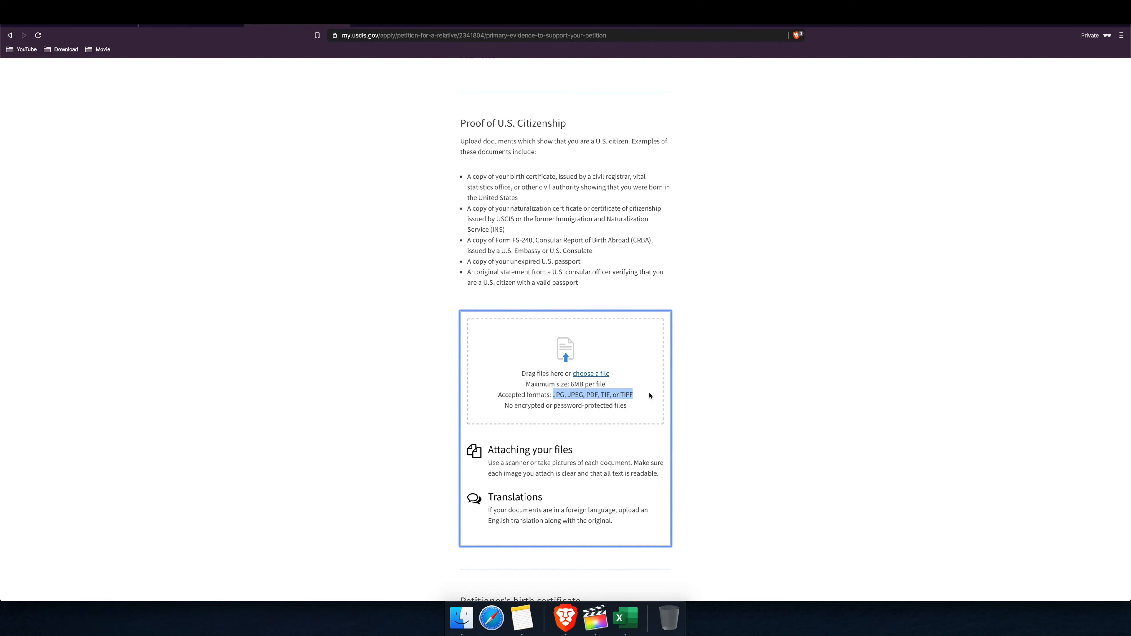
scroll(745, 424, down, 5)
scroll(745, 425, down, 6)
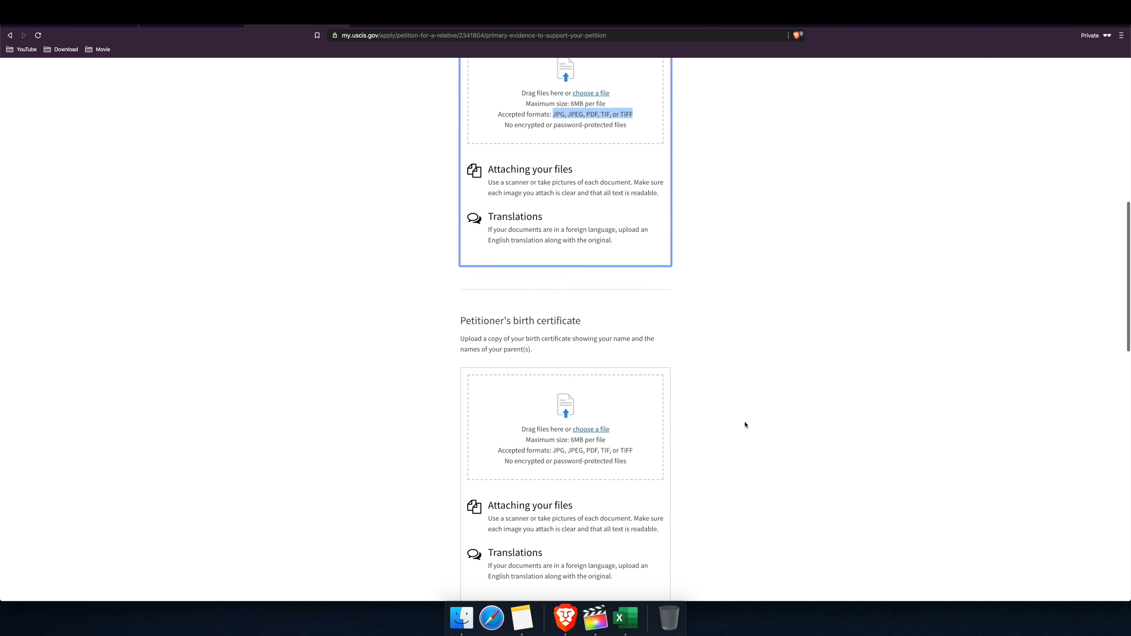
scroll(741, 429, up, 2)
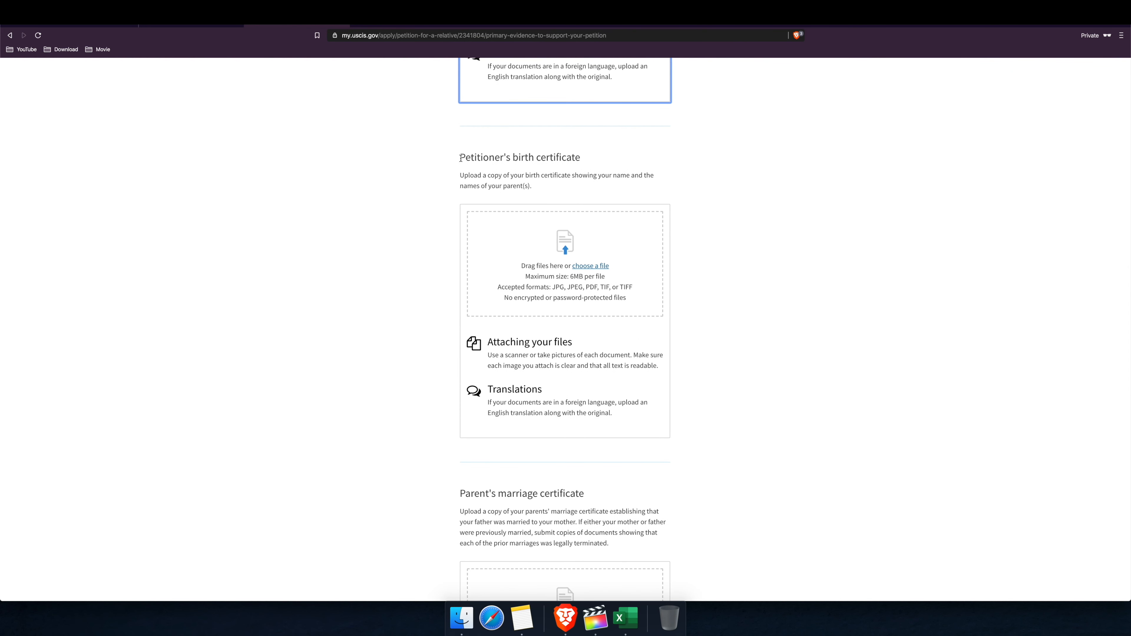
drag(461, 157, 564, 160)
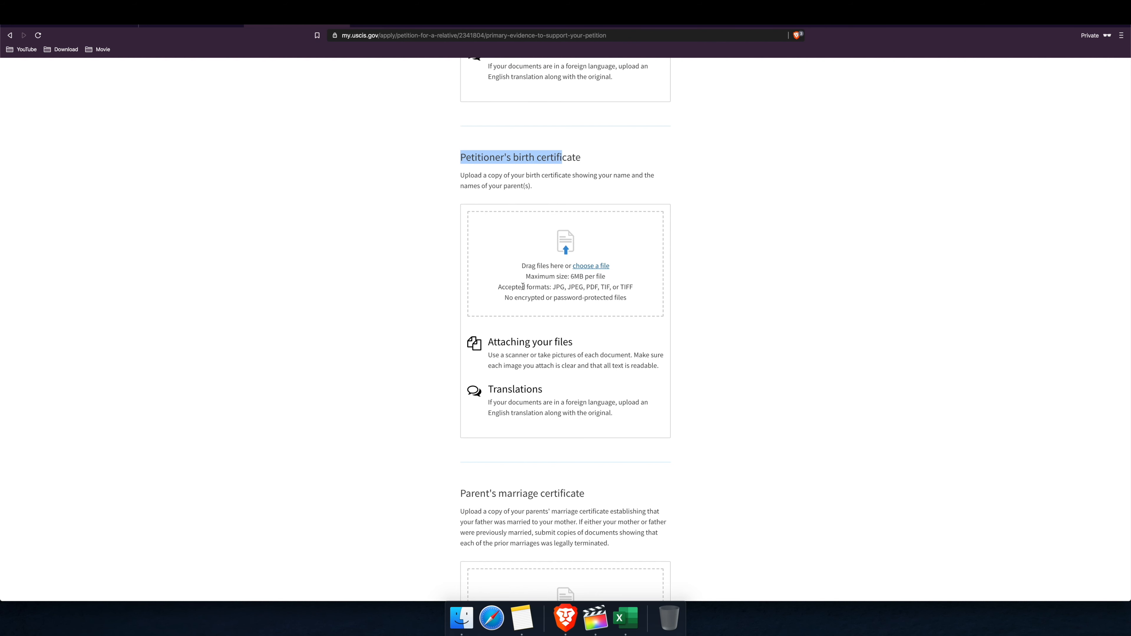
scroll(600, 329, down, 10)
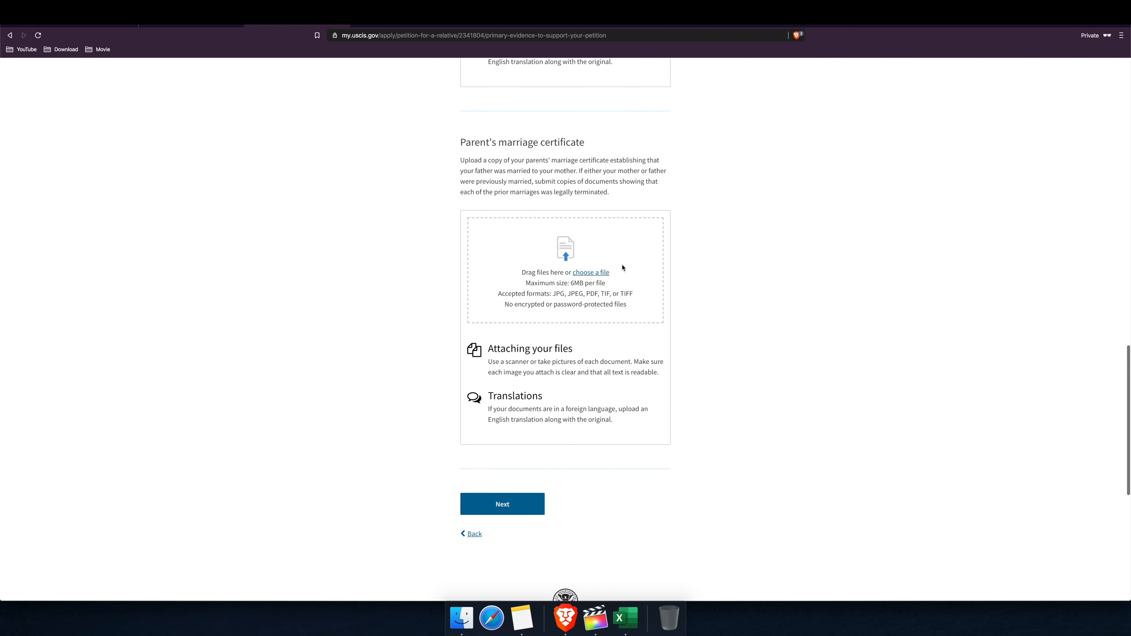
drag(459, 142, 593, 143)
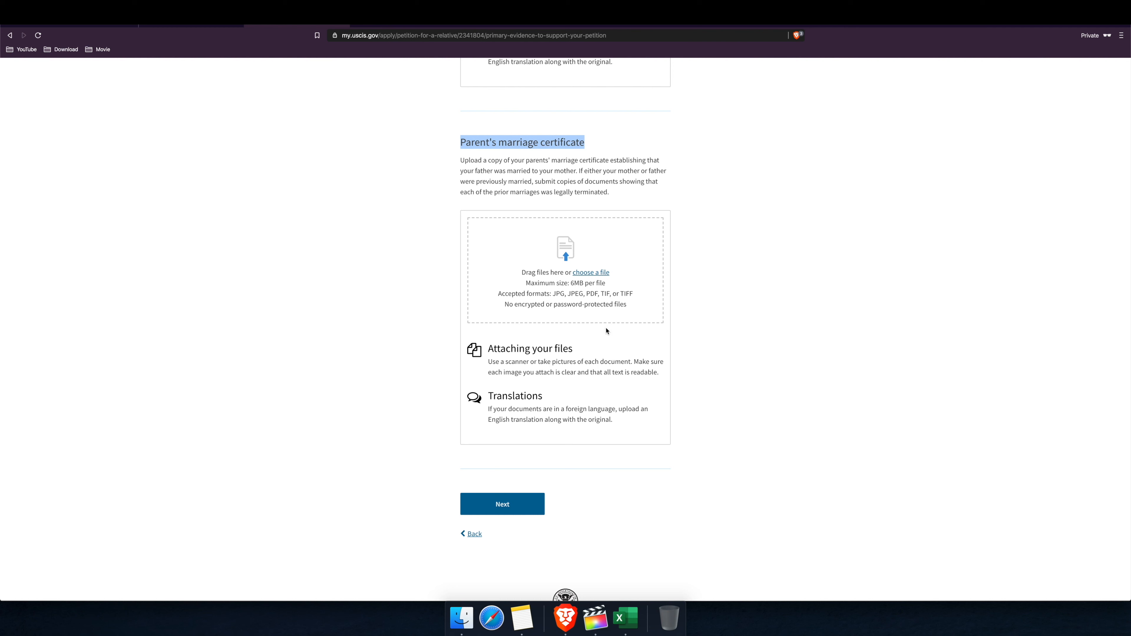
drag(483, 161, 659, 163)
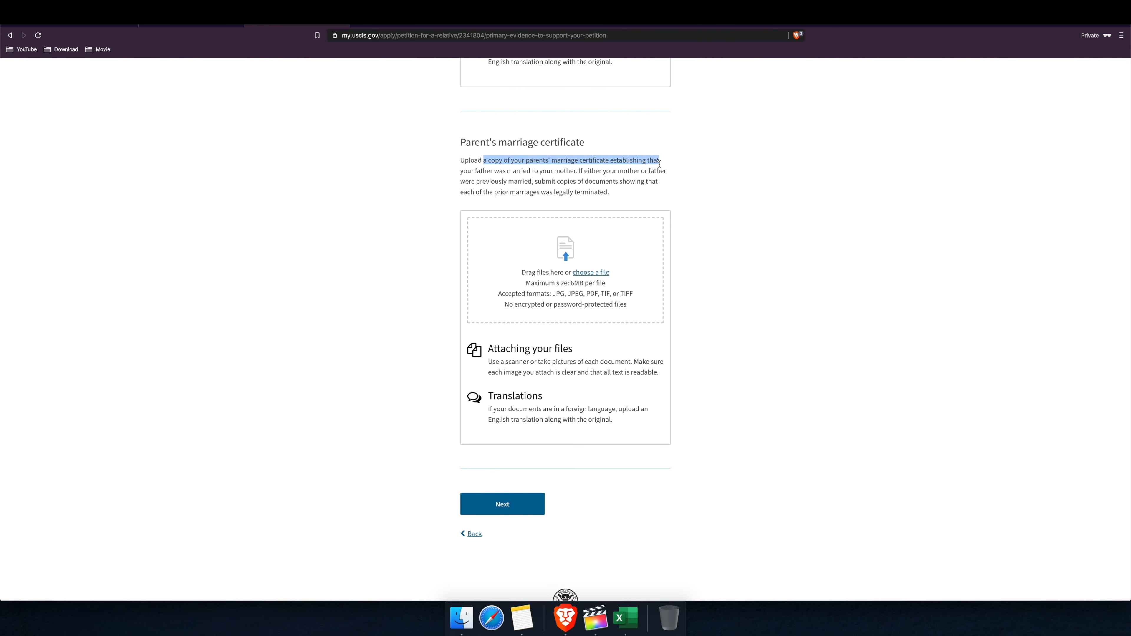
click(479, 172)
drag(579, 171, 475, 170)
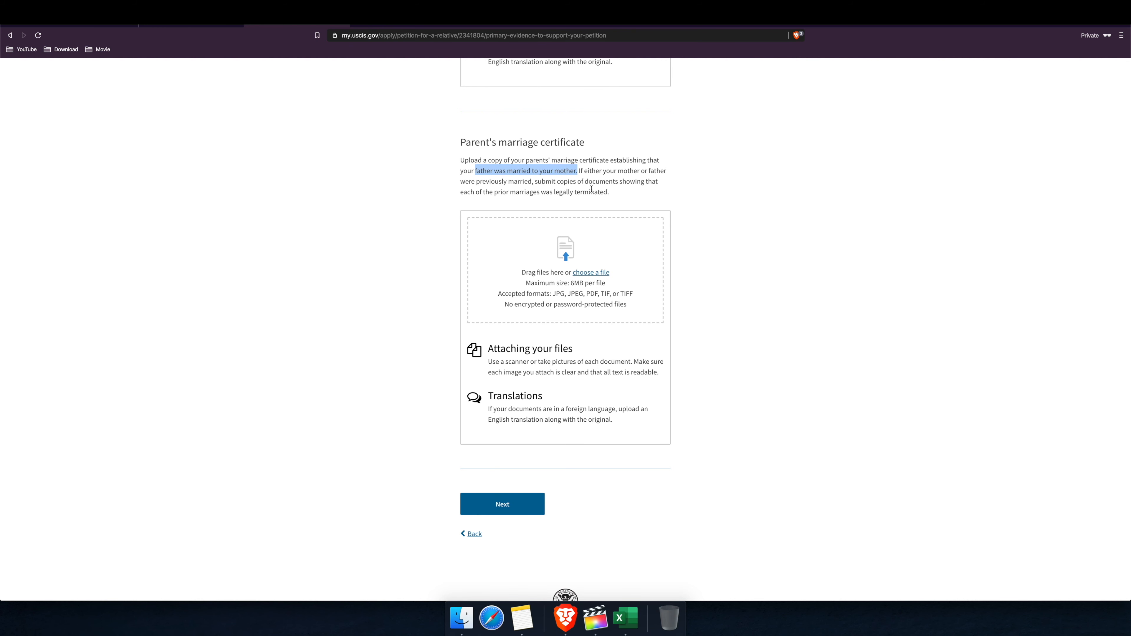
scroll(579, 323, down, 3)
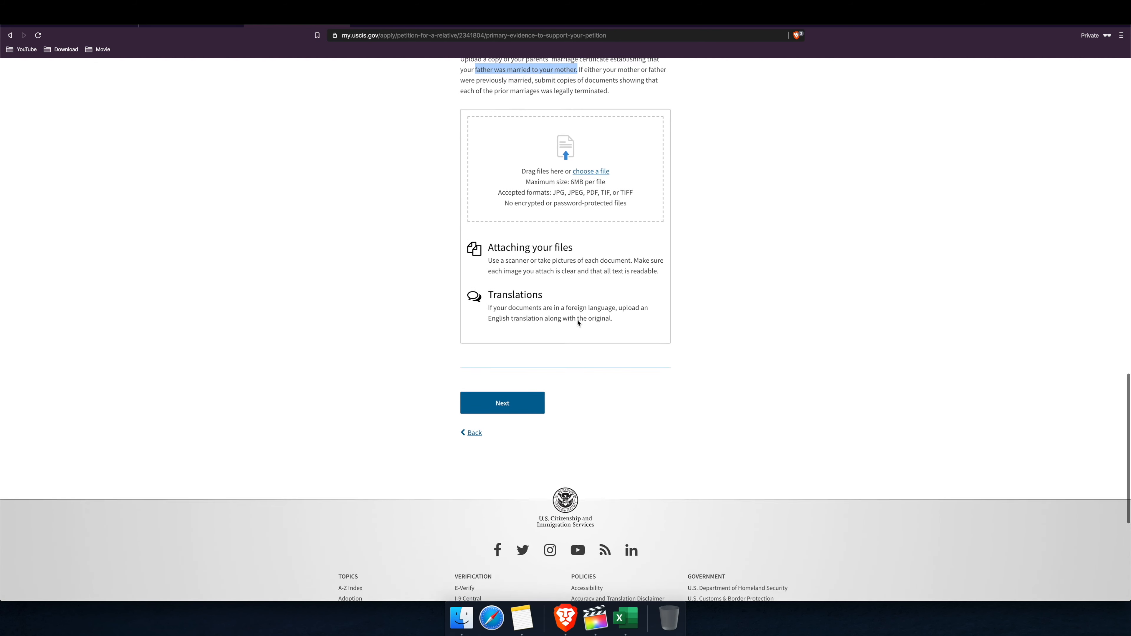
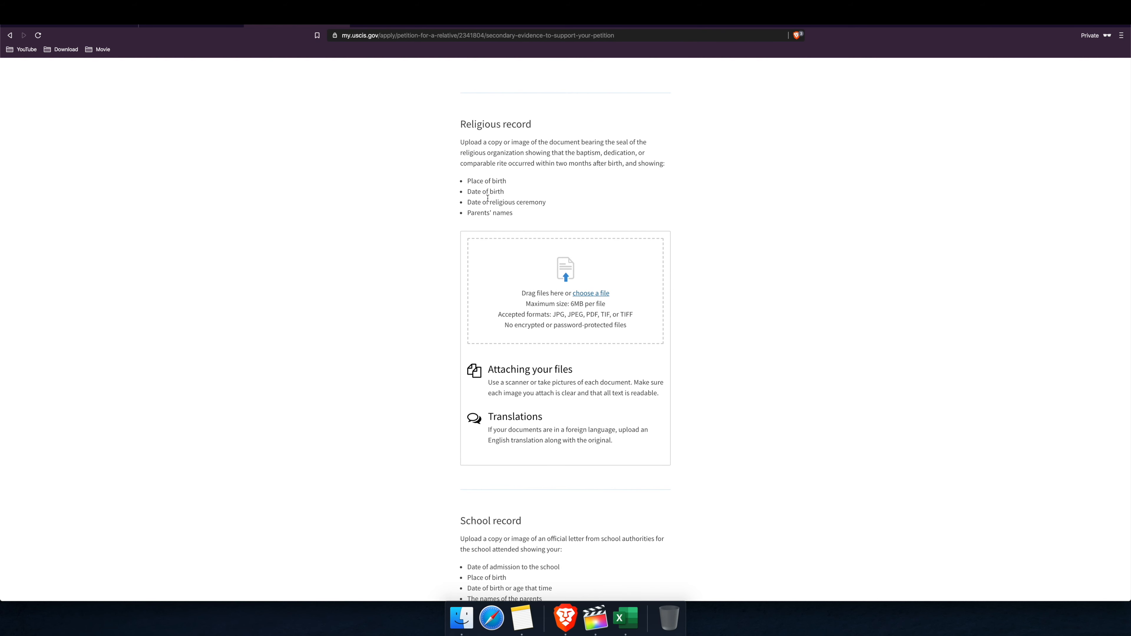
Step: Scroll past the Religious, School, Census, Affidavits and DNA test upload sections, uploading nothing
scroll(566, 226, down, 10)
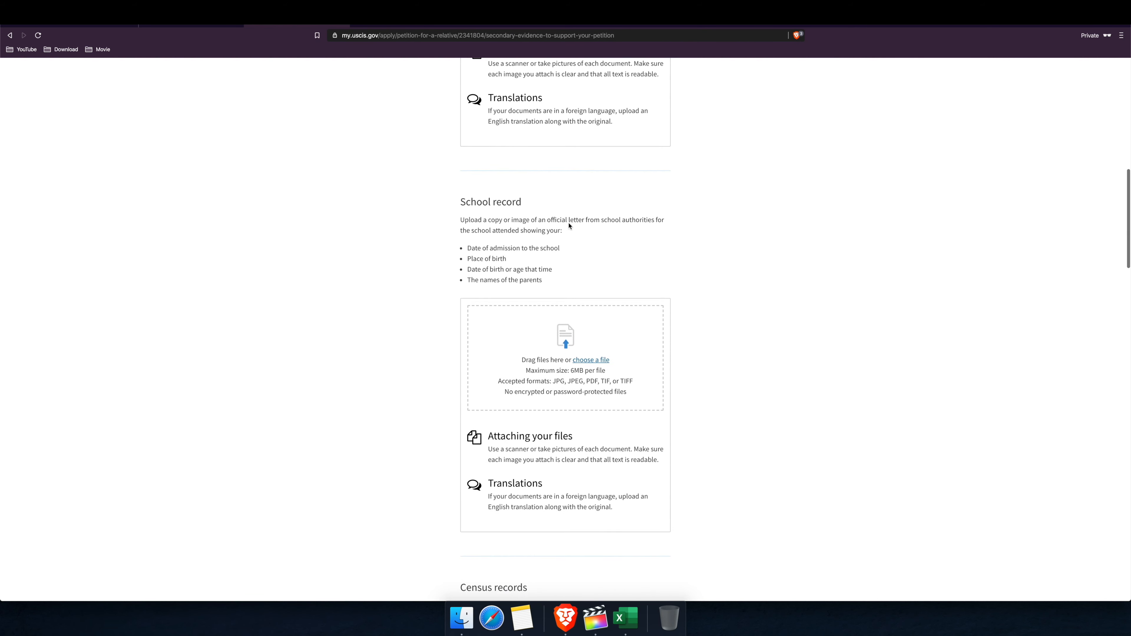
scroll(527, 249, down, 5)
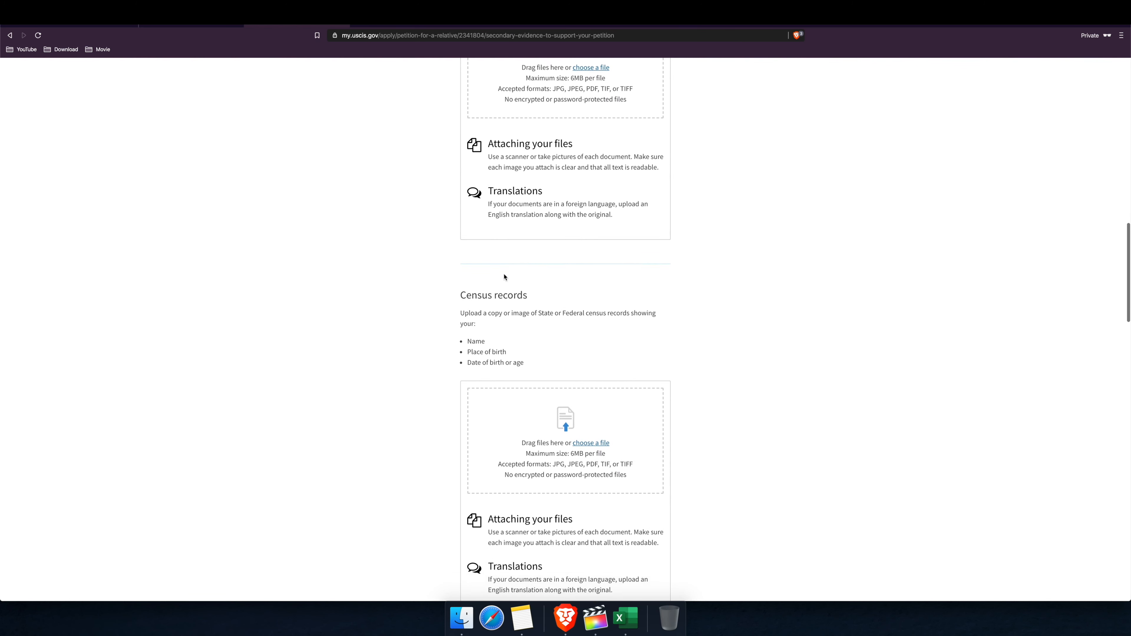
scroll(515, 289, down, 10)
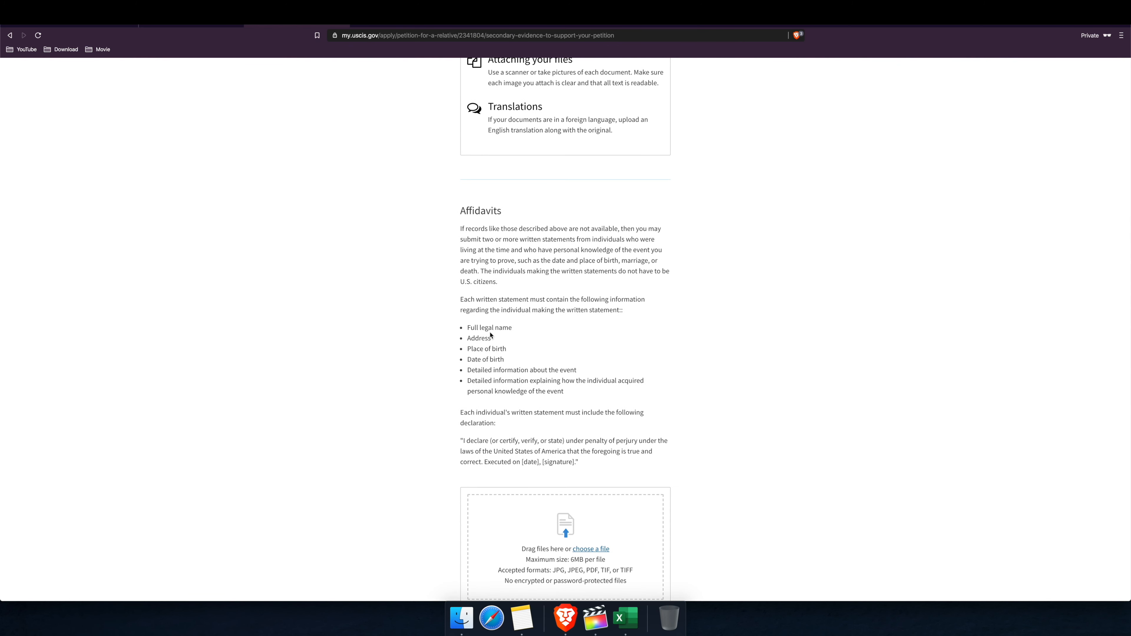
scroll(513, 329, down, 10)
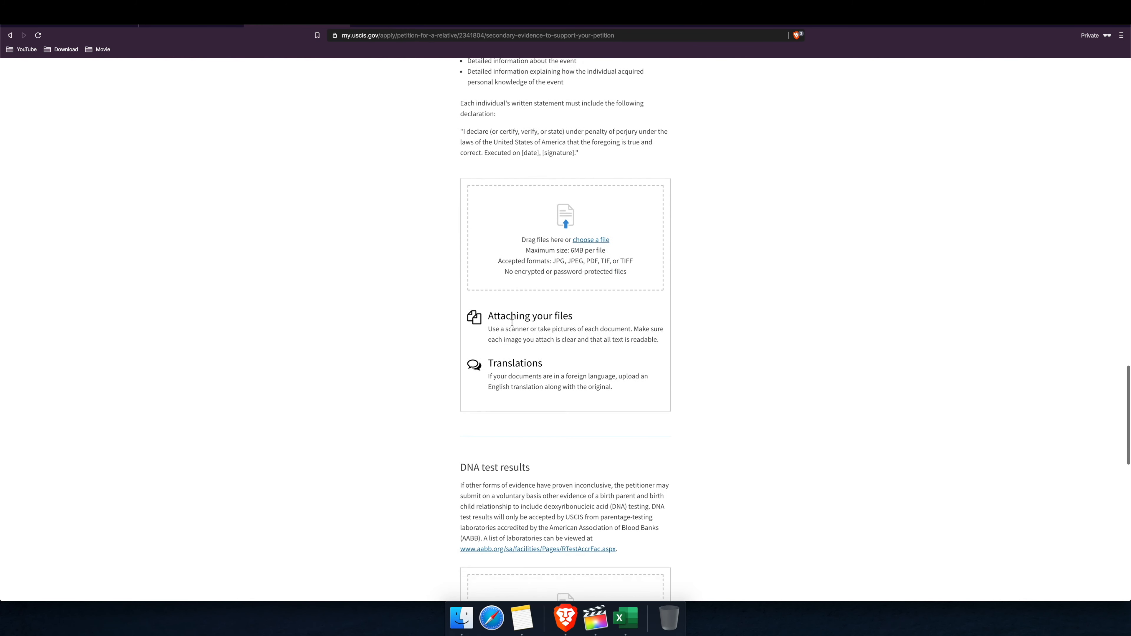
scroll(512, 325, down, 5)
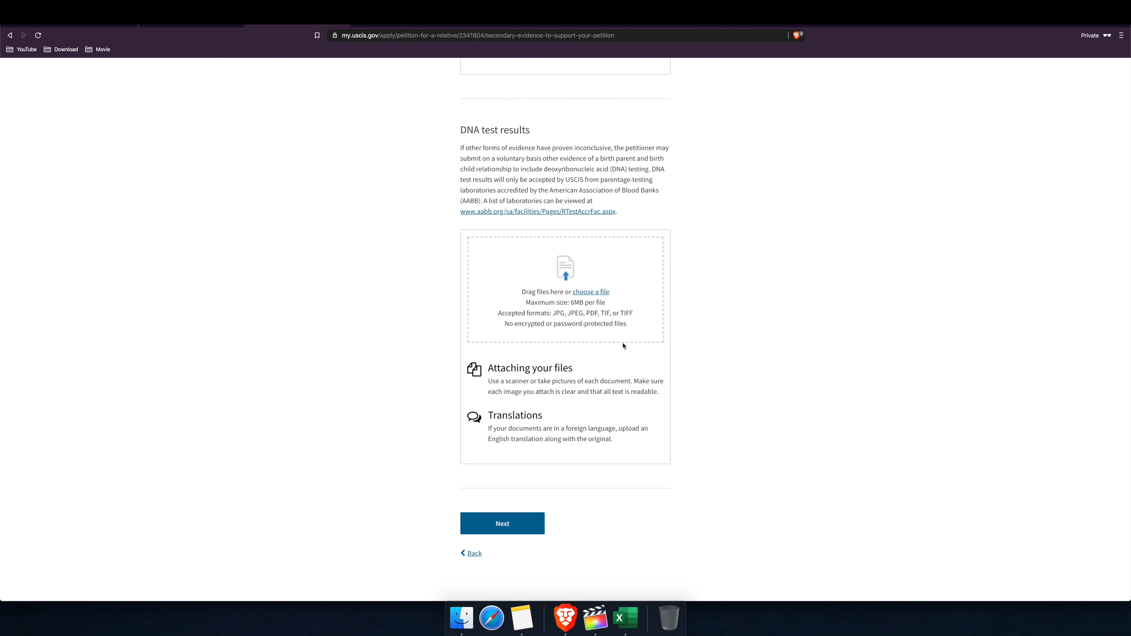
Step: Continue past secondary evidence and its missing-evidence warning to Review and Submit showing the $535.00 fee
click(517, 517)
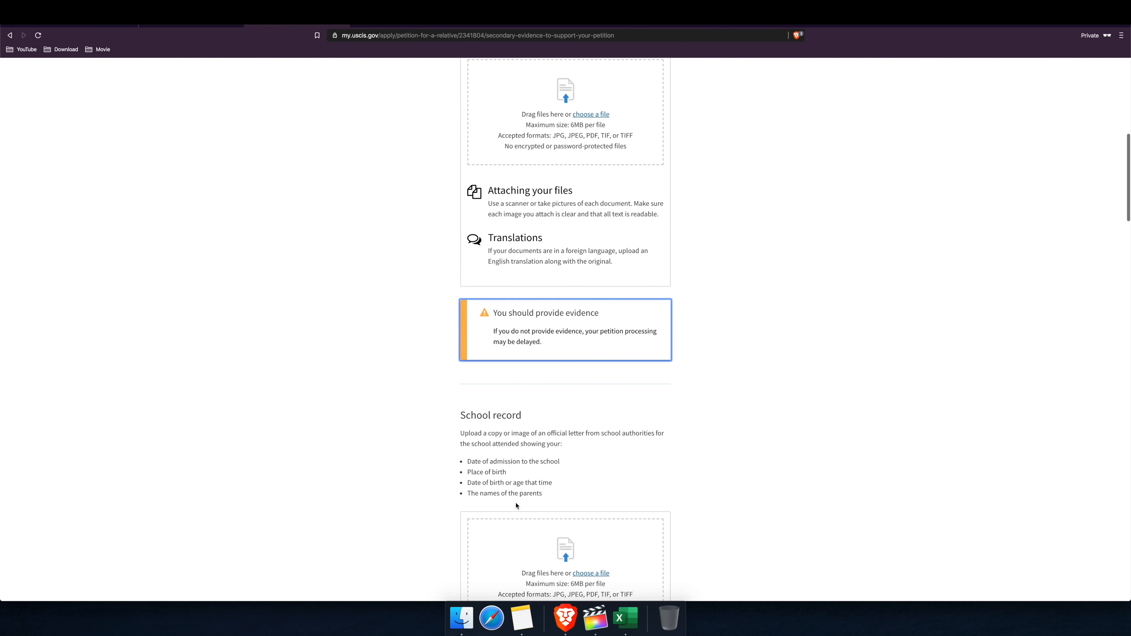
scroll(571, 354, down, 20)
scroll(609, 382, down, 15)
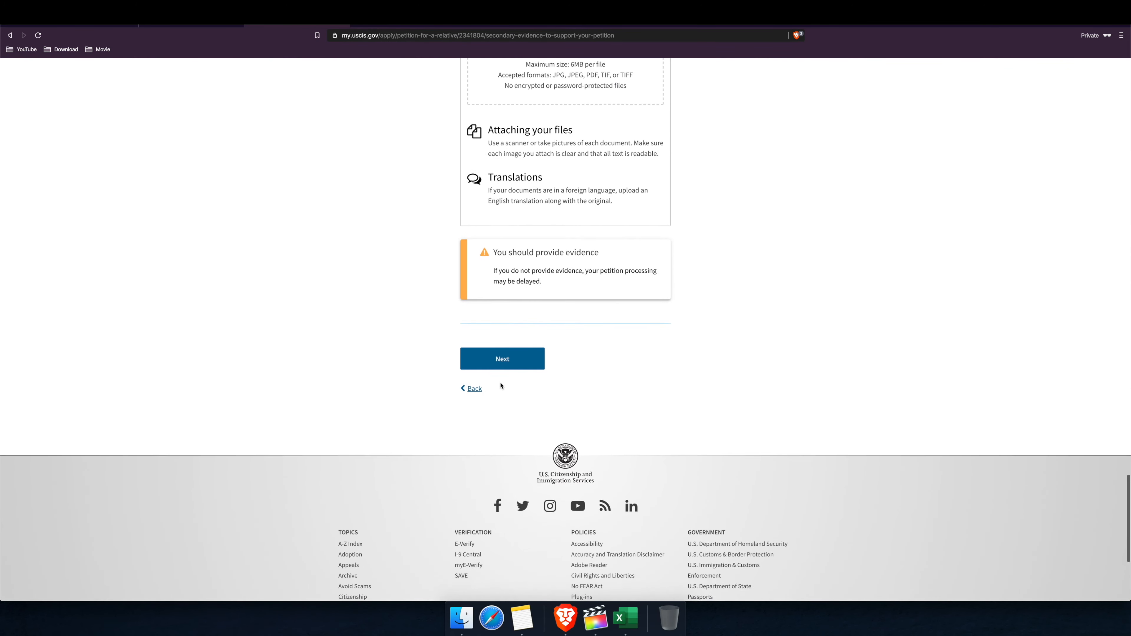
click(530, 355)
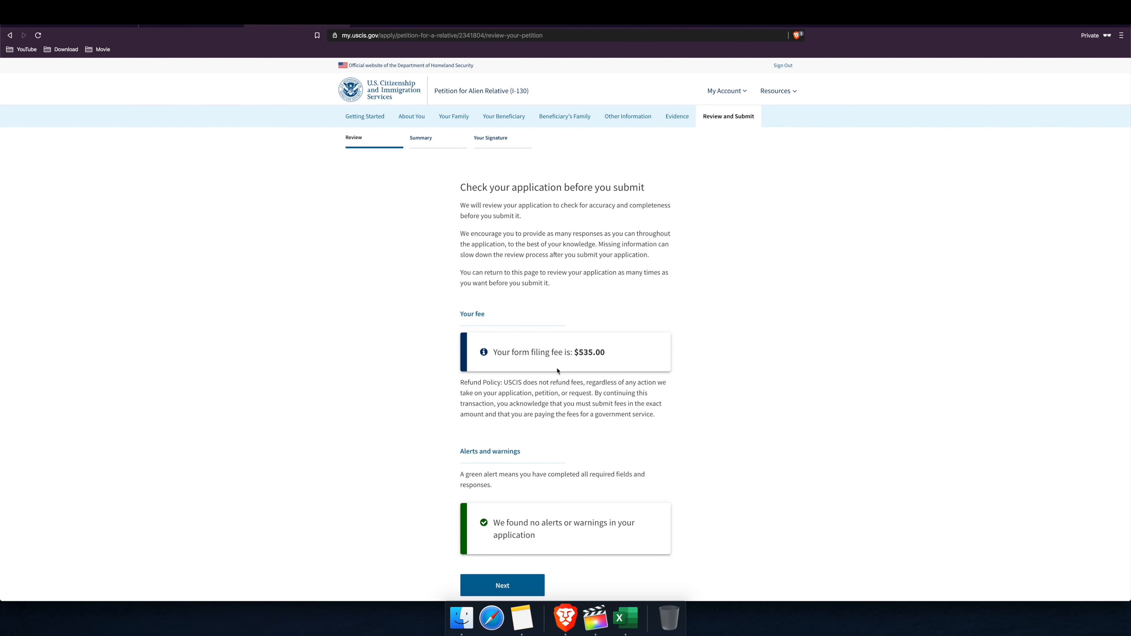
Step: Confirm the $535.00 fee and absence of alerts, then continue to the Summary
drag(581, 355, 607, 354)
scroll(516, 376, down, 3)
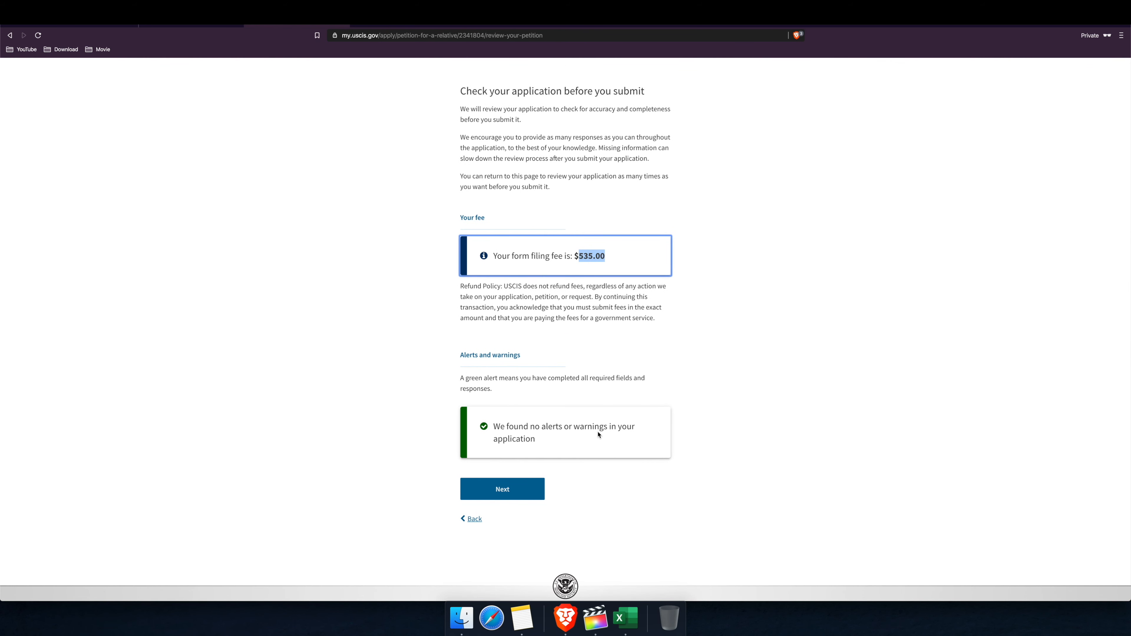
scroll(512, 392, down, 1)
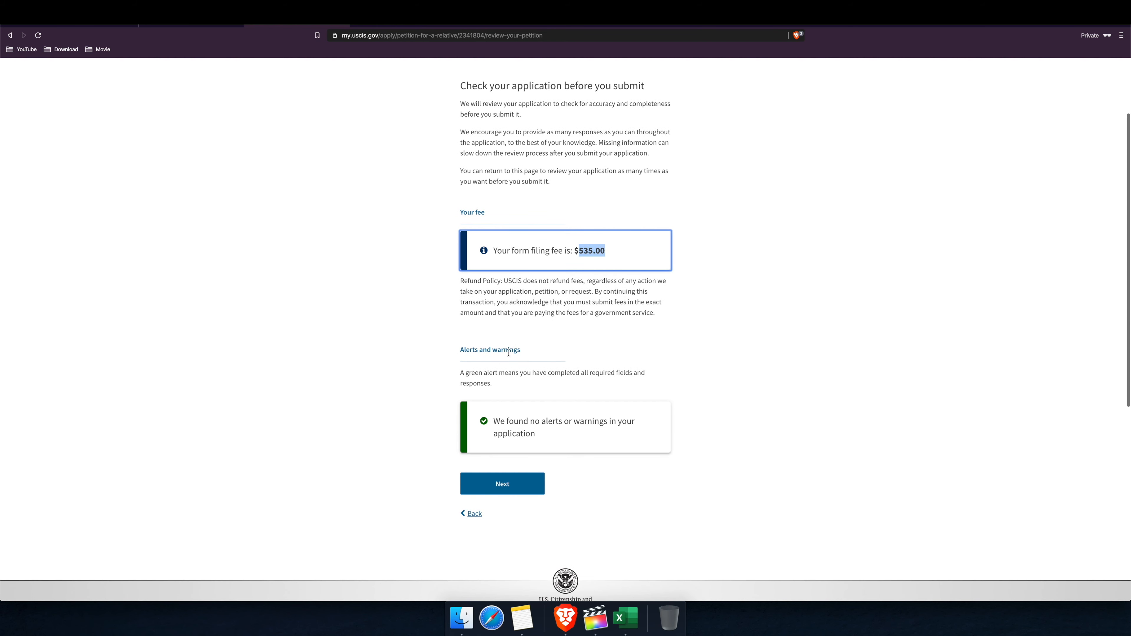
click(522, 486)
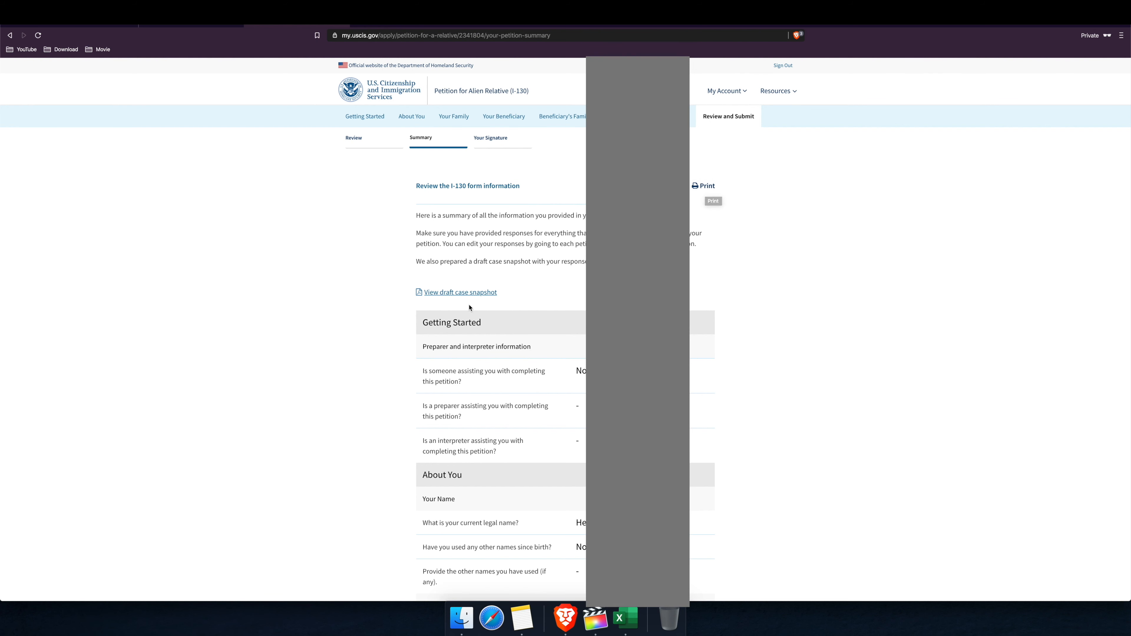
Step: Scroll the full I-130 summary down to Your Evidence, then continue to Your Signature
scroll(535, 312, down, 3)
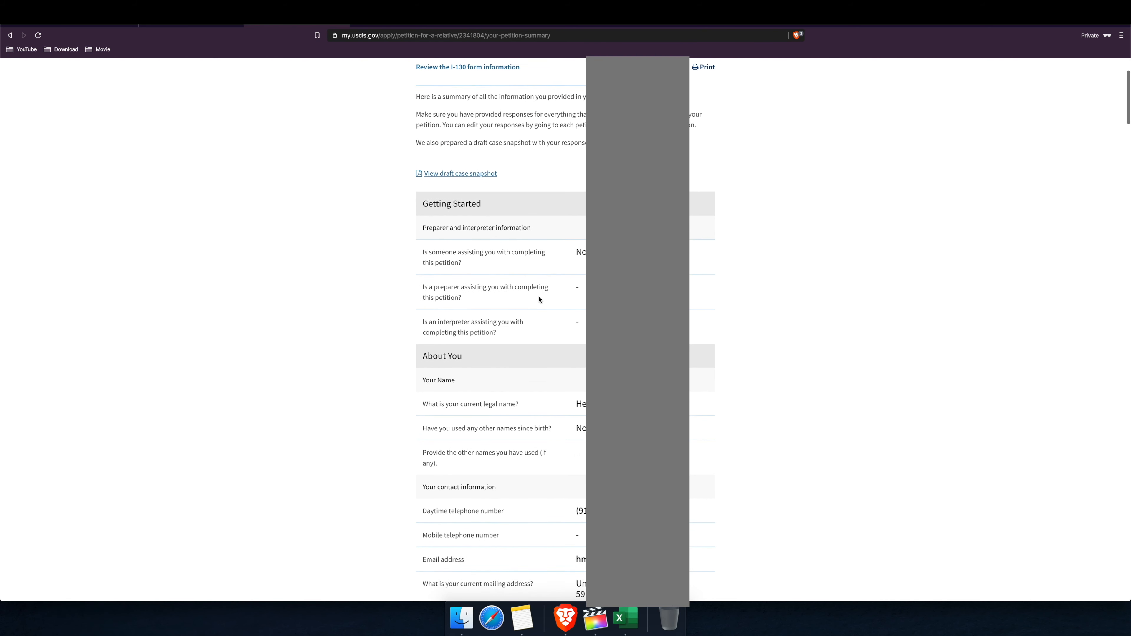
scroll(573, 331, down, 5)
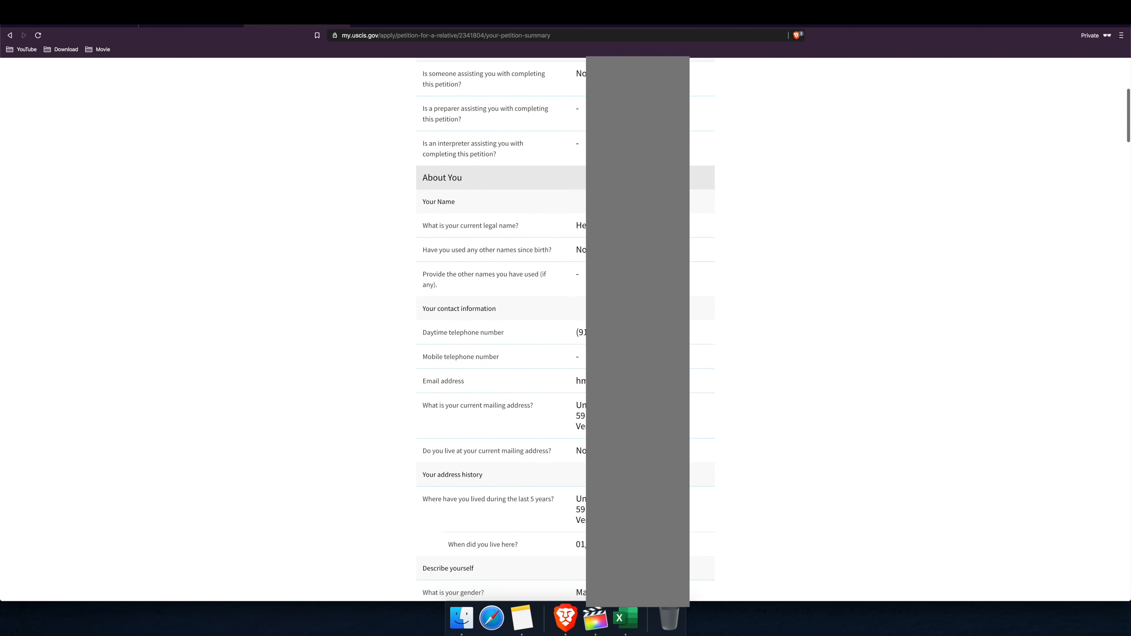
scroll(566, 329, down, 1)
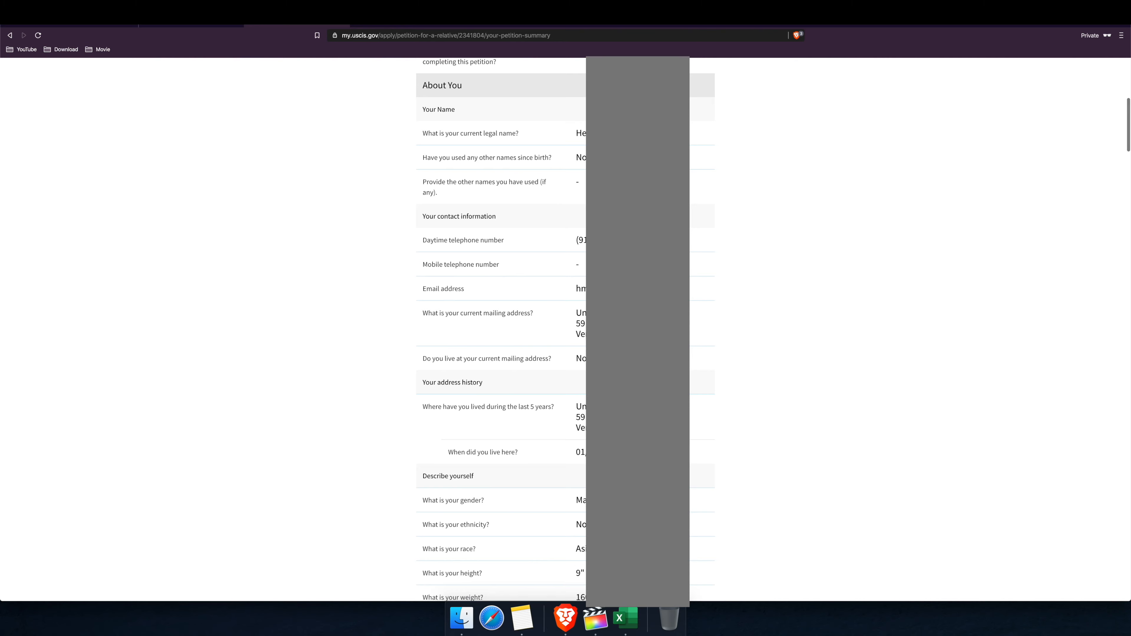
scroll(598, 324, down, 9)
scroll(598, 323, down, 14)
scroll(598, 324, down, 14)
scroll(598, 324, down, 20)
scroll(598, 321, down, 20)
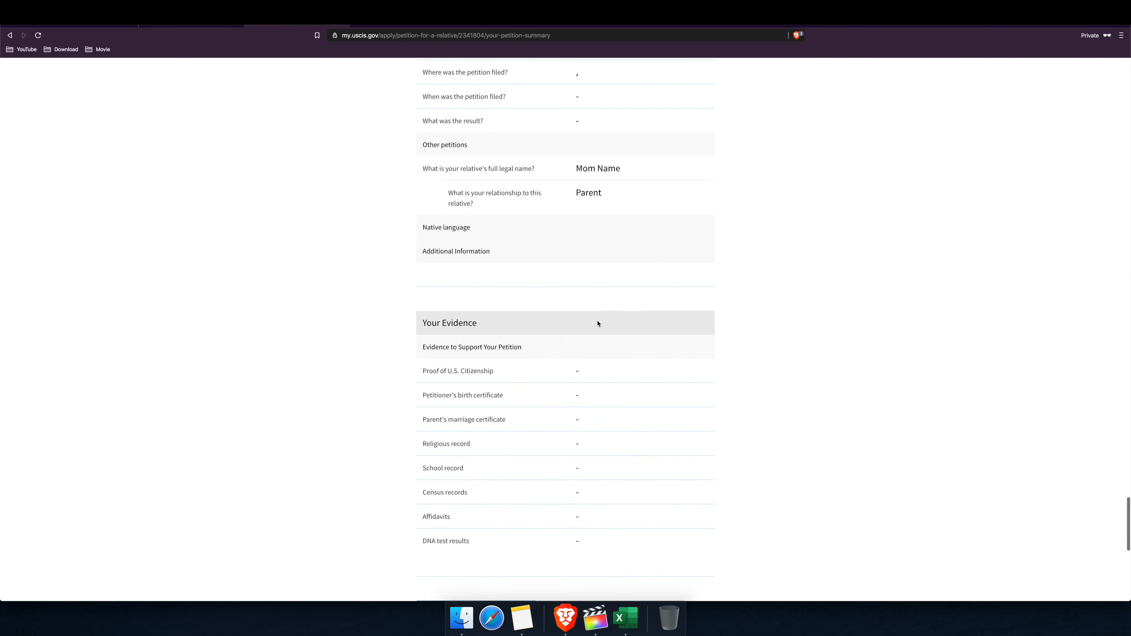
scroll(598, 323, down, 11)
scroll(549, 238, up, 2)
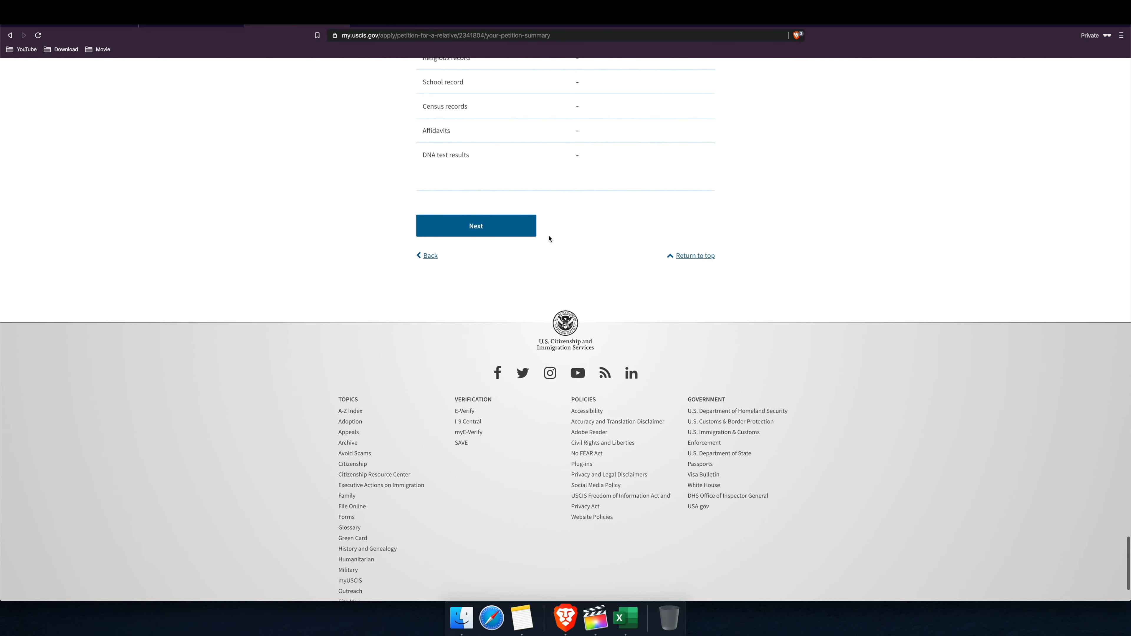
click(507, 225)
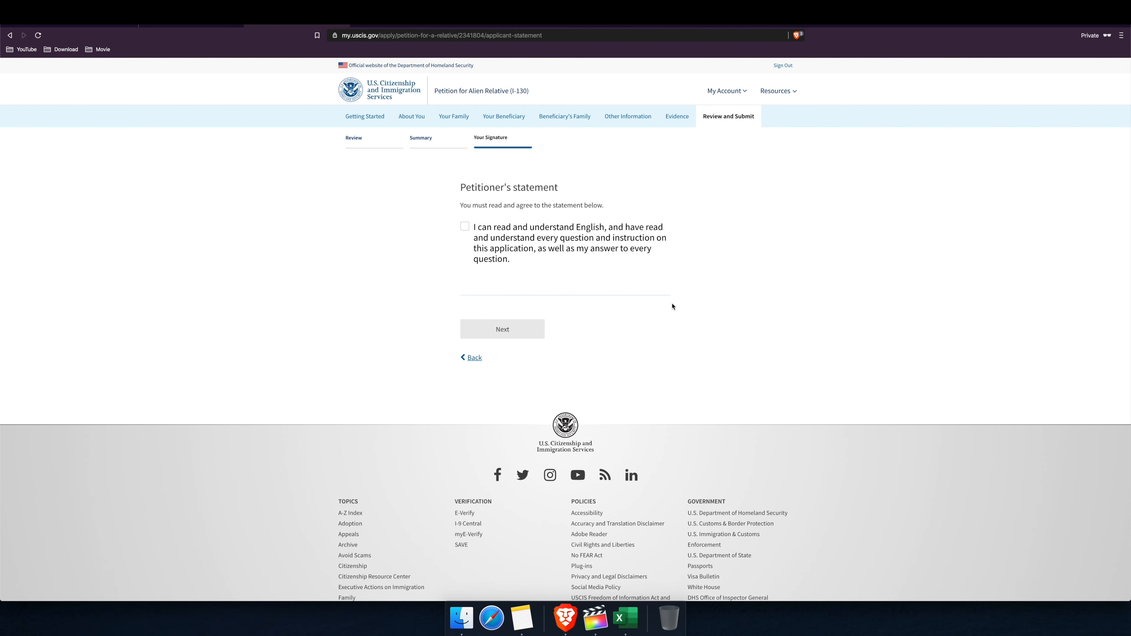
Step: Agree to the English comprehension statement, then tick agreement to the applicant's statement
click(465, 226)
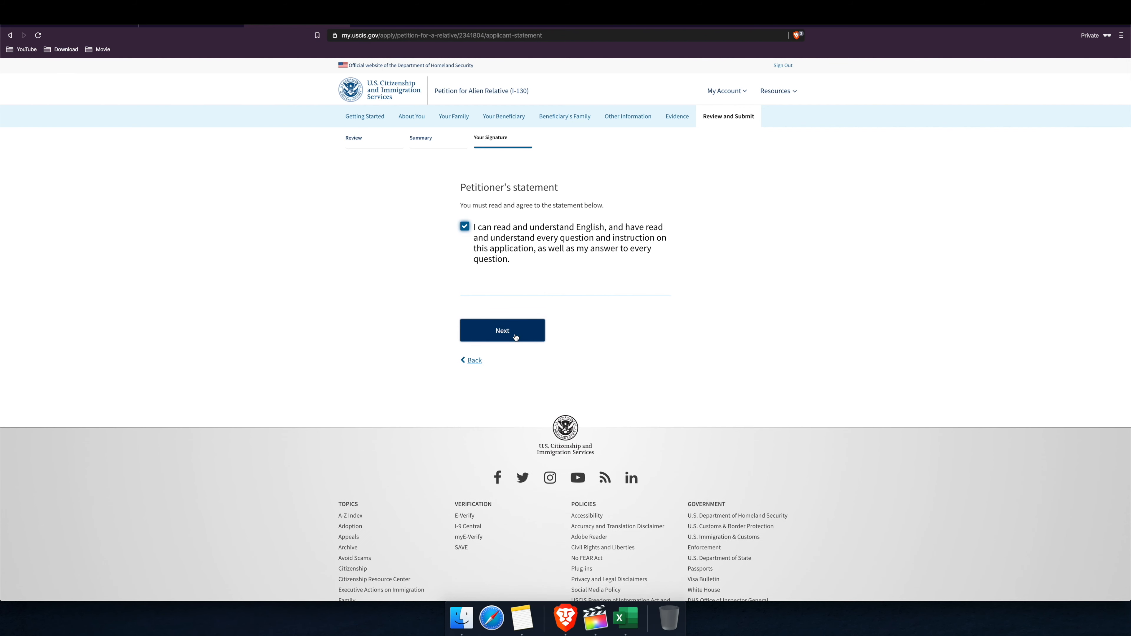
click(515, 337)
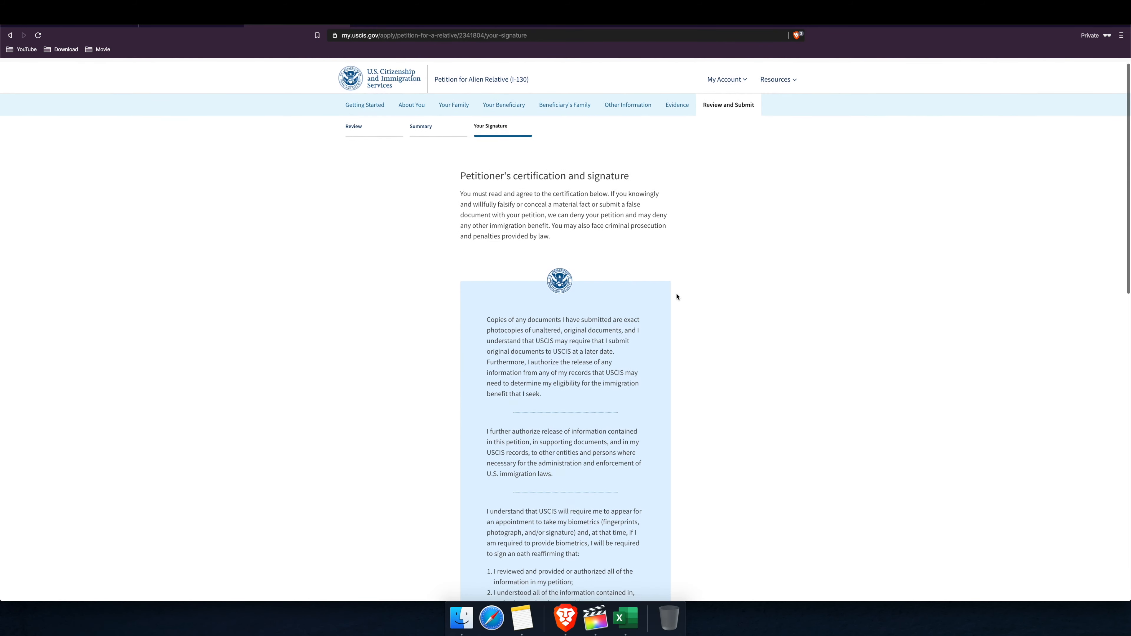
scroll(677, 297, down, 15)
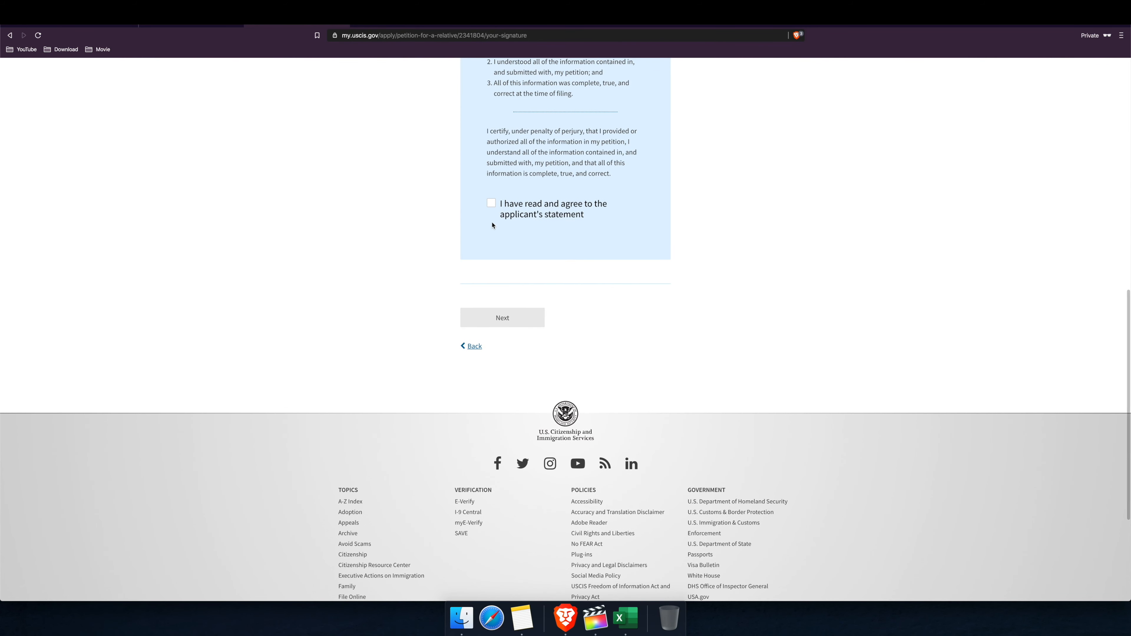
click(491, 204)
Step: Look over the signature page, then return to Getting Started's preparer and interpreter page
scroll(556, 258, up, 15)
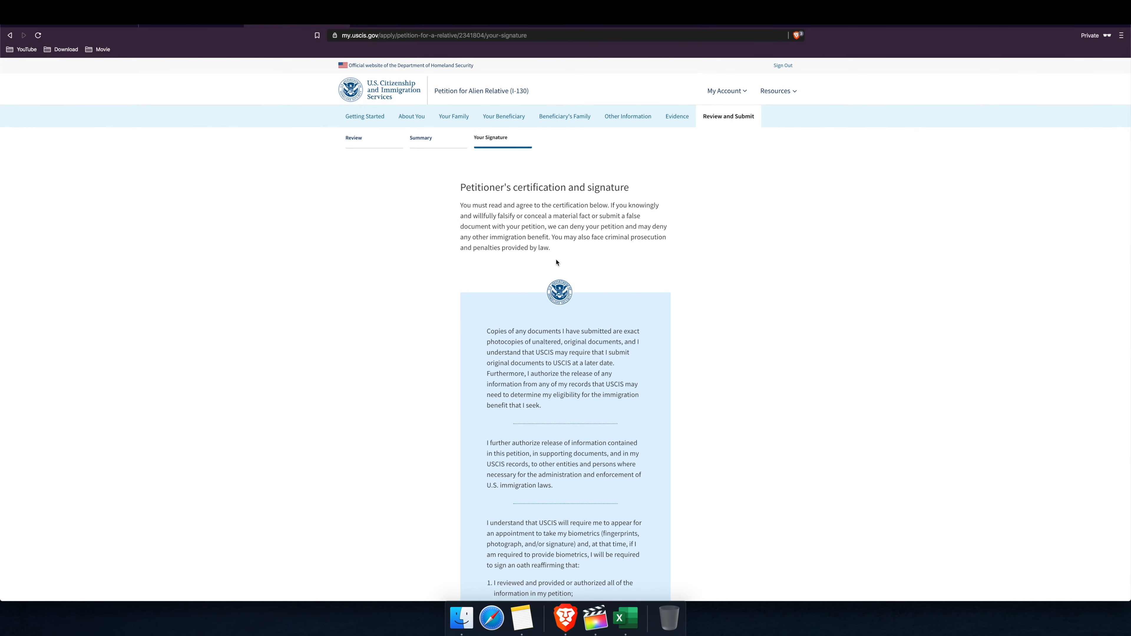
scroll(556, 263, down, 15)
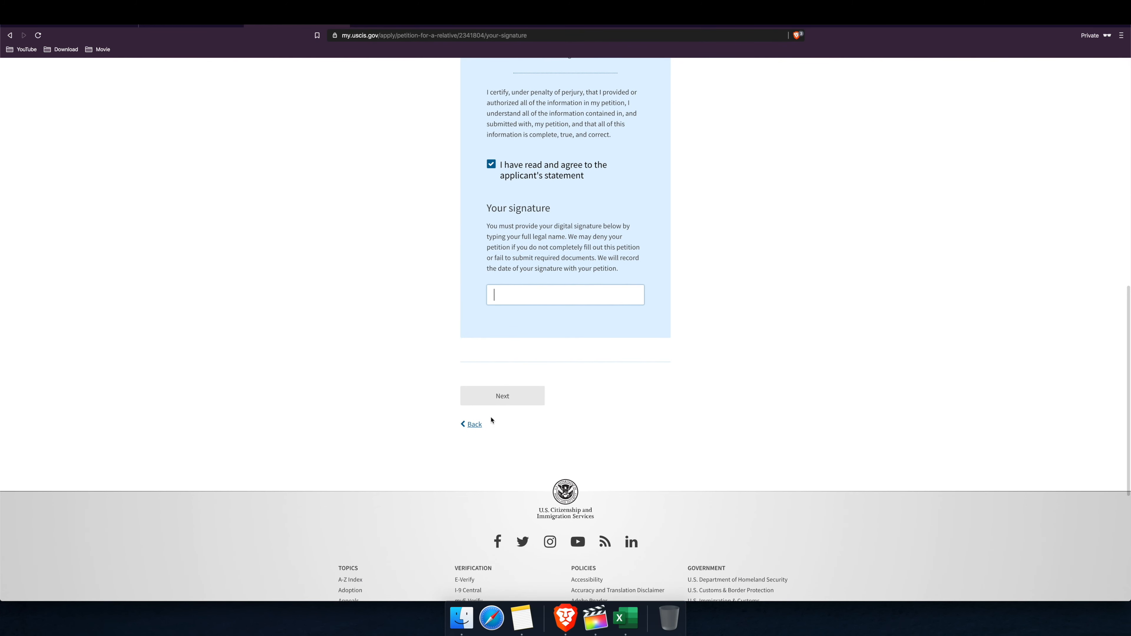
scroll(519, 378, up, 15)
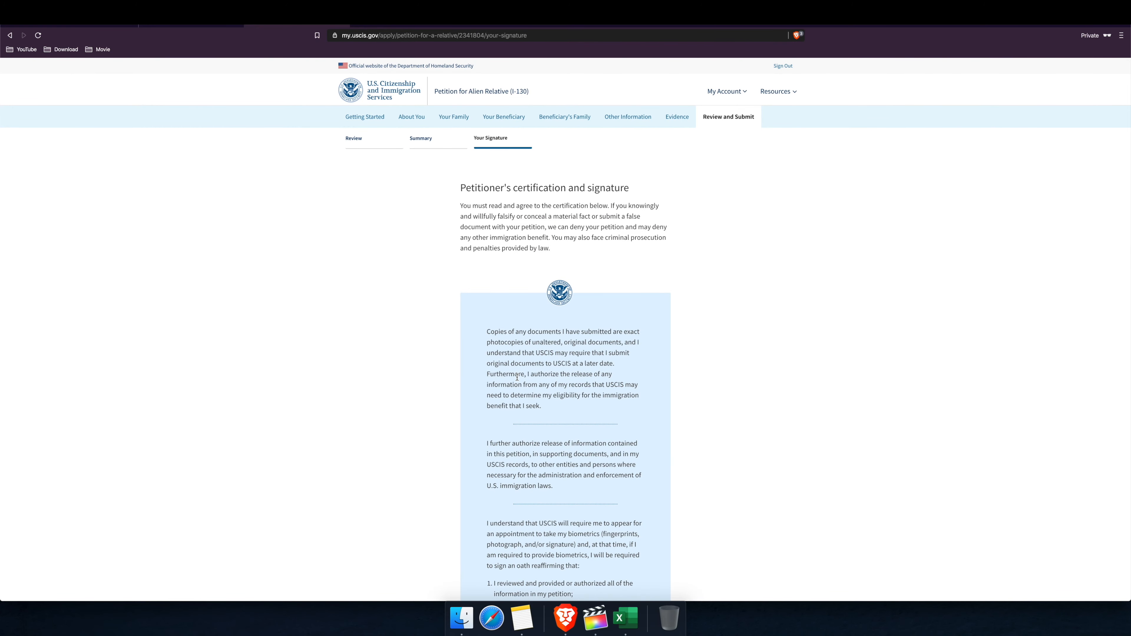
scroll(532, 297, down, 15)
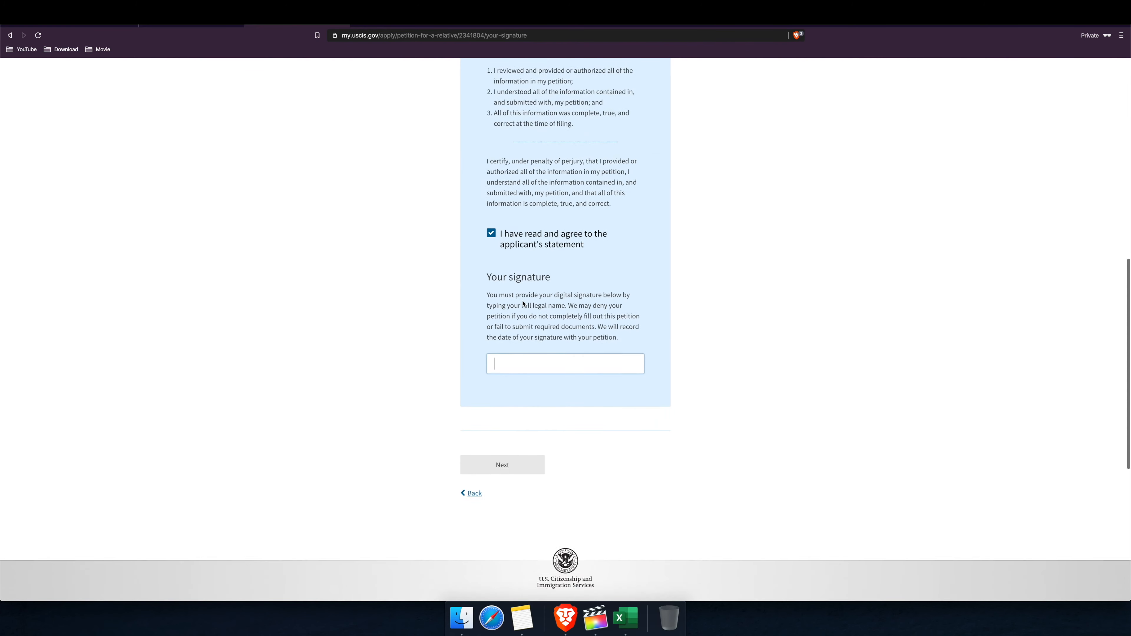
scroll(560, 315, up, 15)
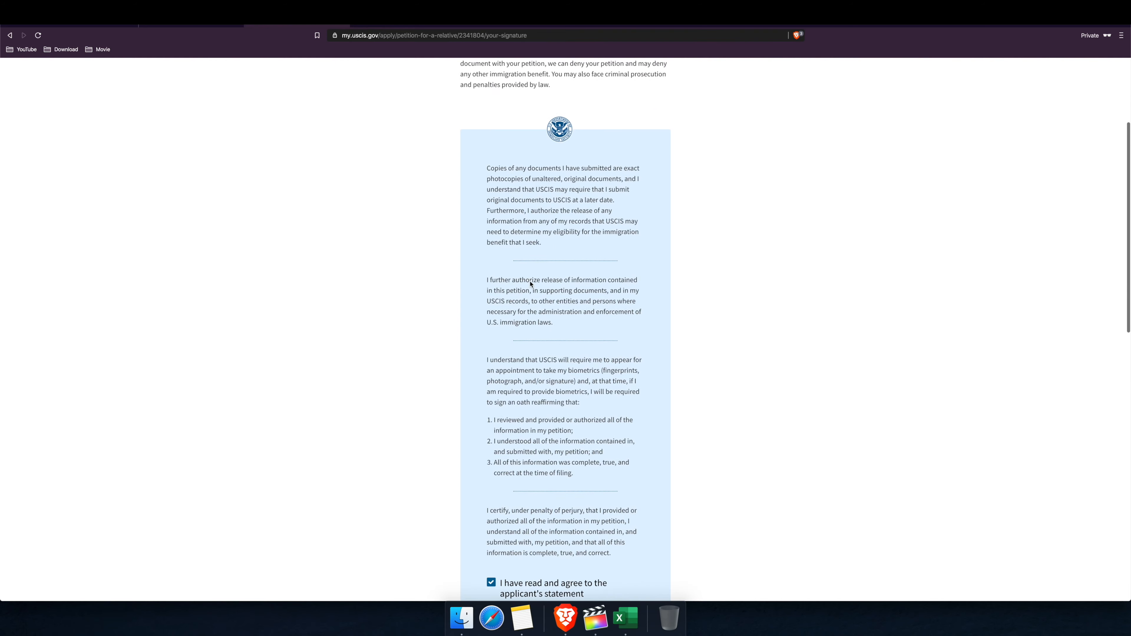
click(373, 117)
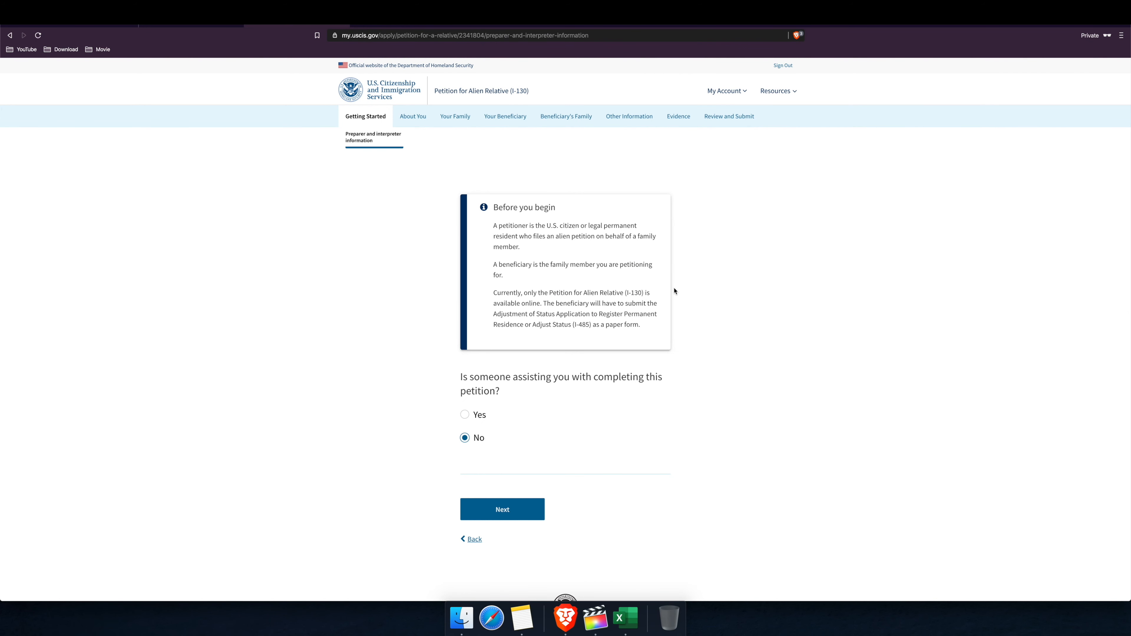
Step: Go to the account home page and resume the in-progress I-130 draft
click(726, 90)
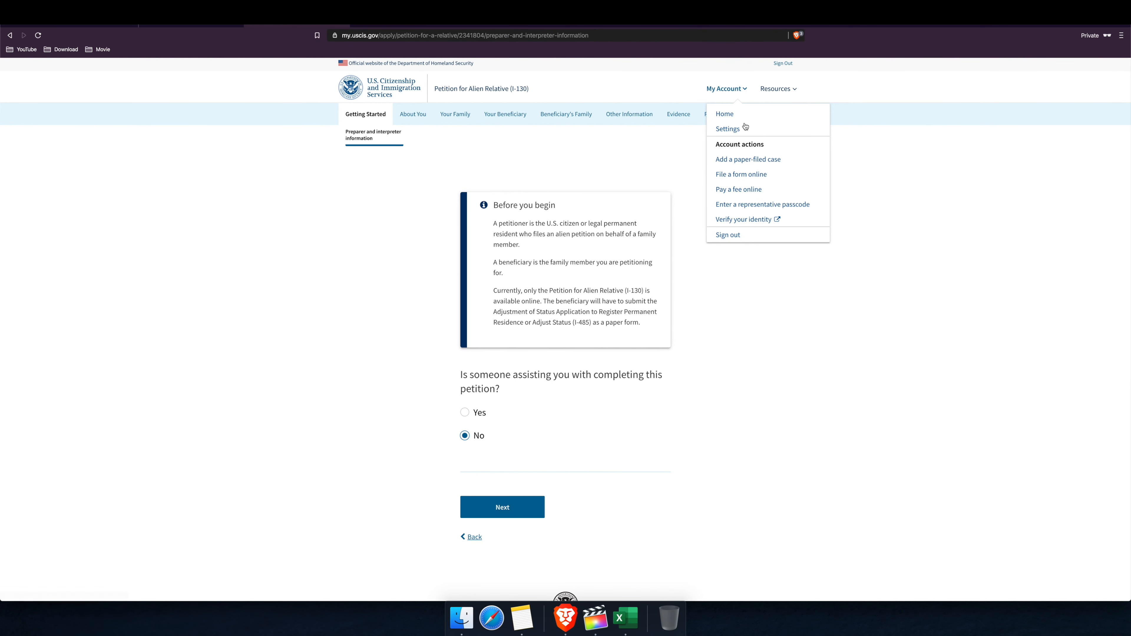
click(728, 115)
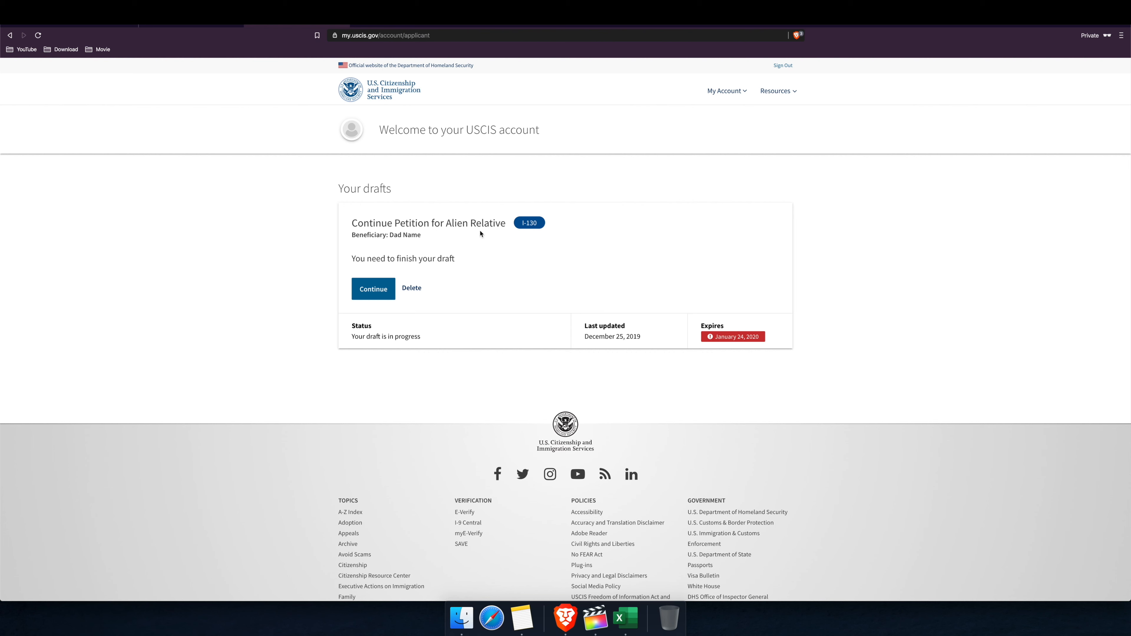
drag(352, 222, 446, 254)
click(411, 303)
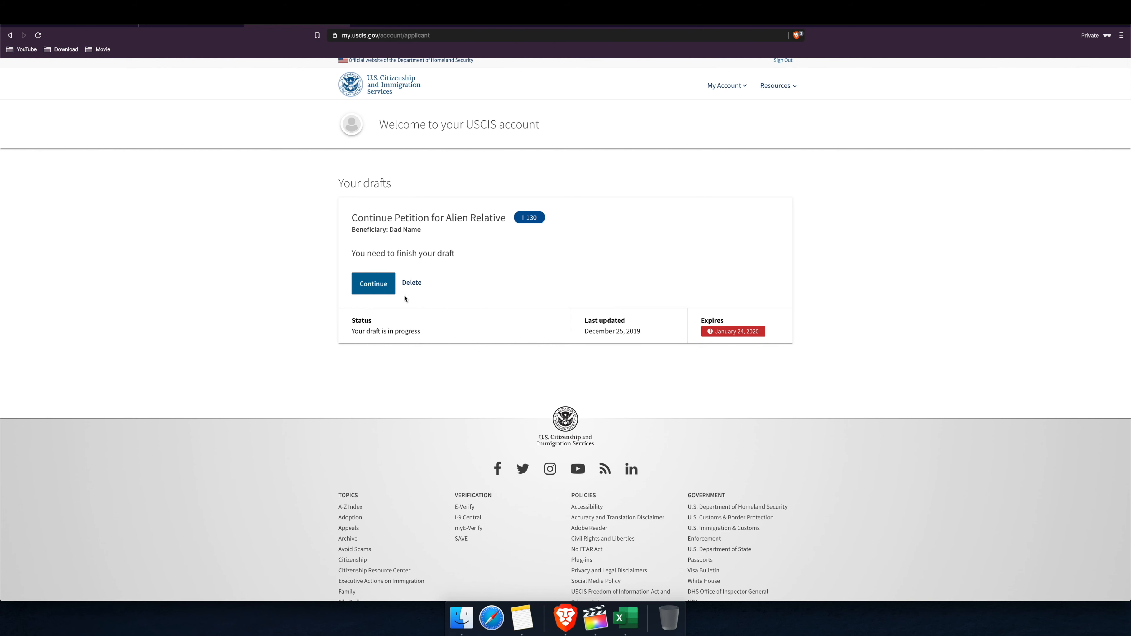
click(354, 287)
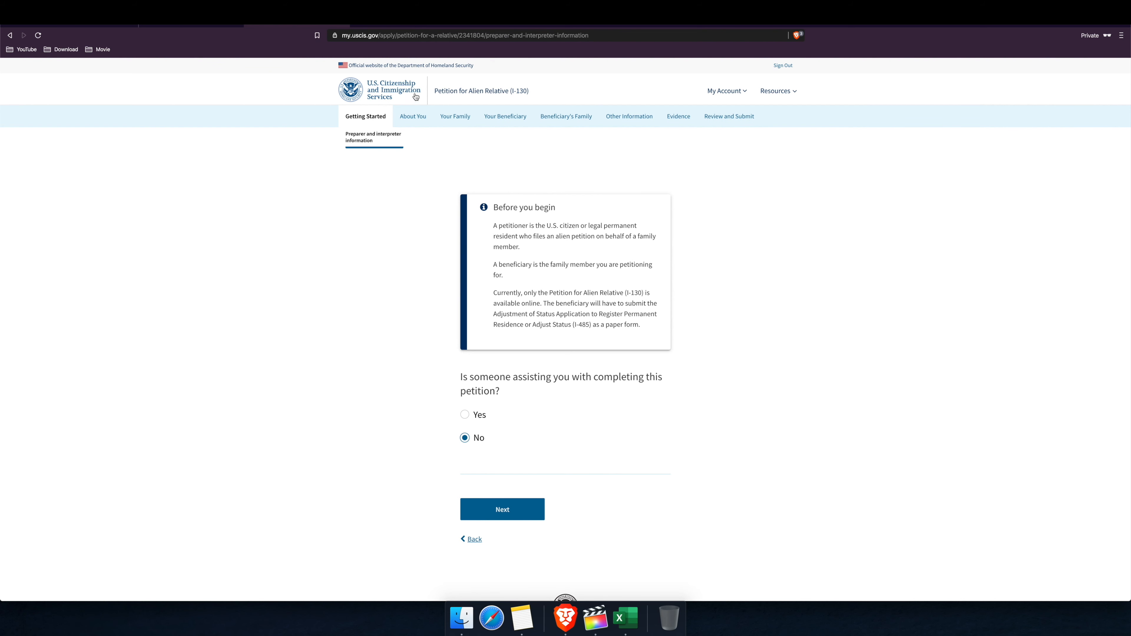
Step: Jump to the draft's Review and Submit step, then return to the account home page
click(717, 120)
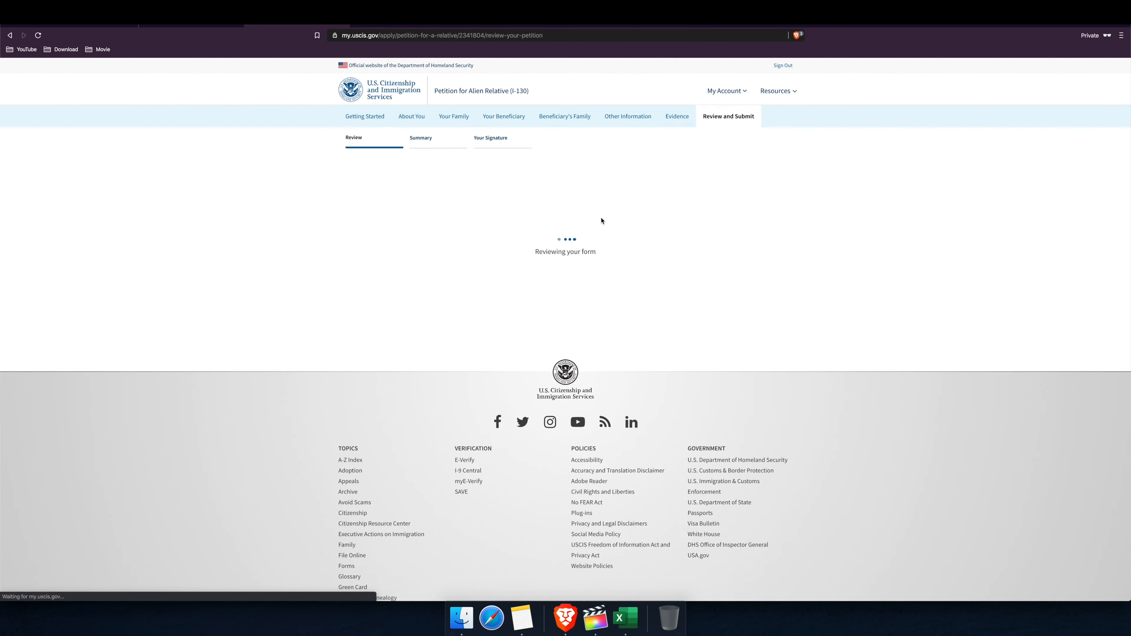
scroll(599, 225, down, 3)
scroll(599, 228, up, 3)
scroll(601, 228, down, 3)
scroll(604, 229, up, 3)
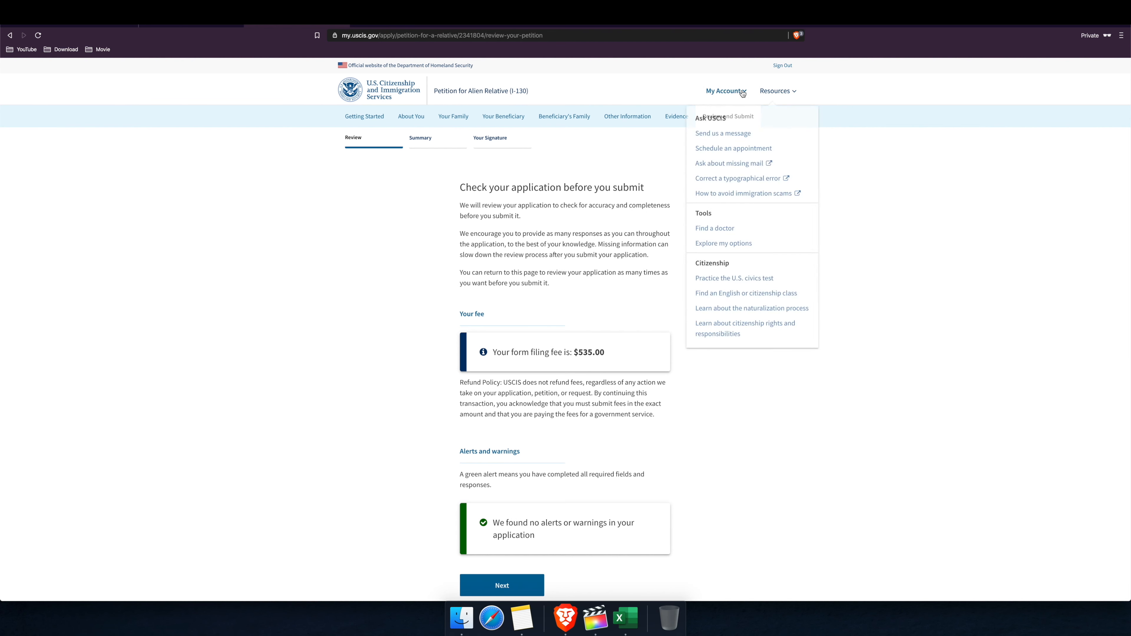
mouse_move(743, 93)
click(734, 119)
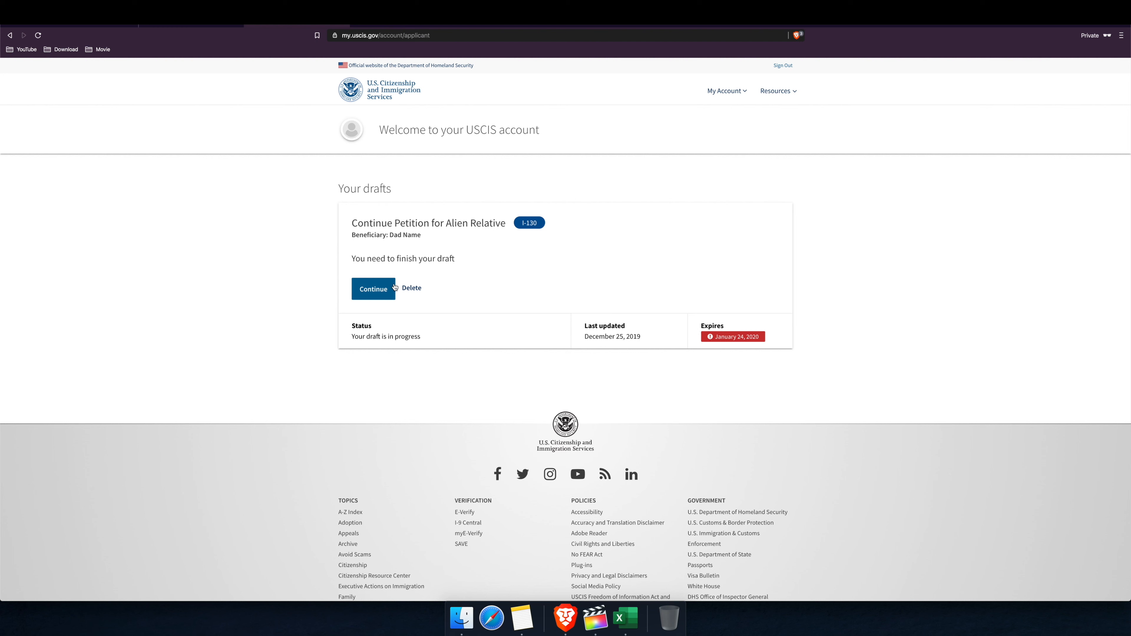
Step: Start deleting the I-130 draft but cancel at the confirmation
drag(361, 234, 401, 236)
click(421, 239)
click(415, 289)
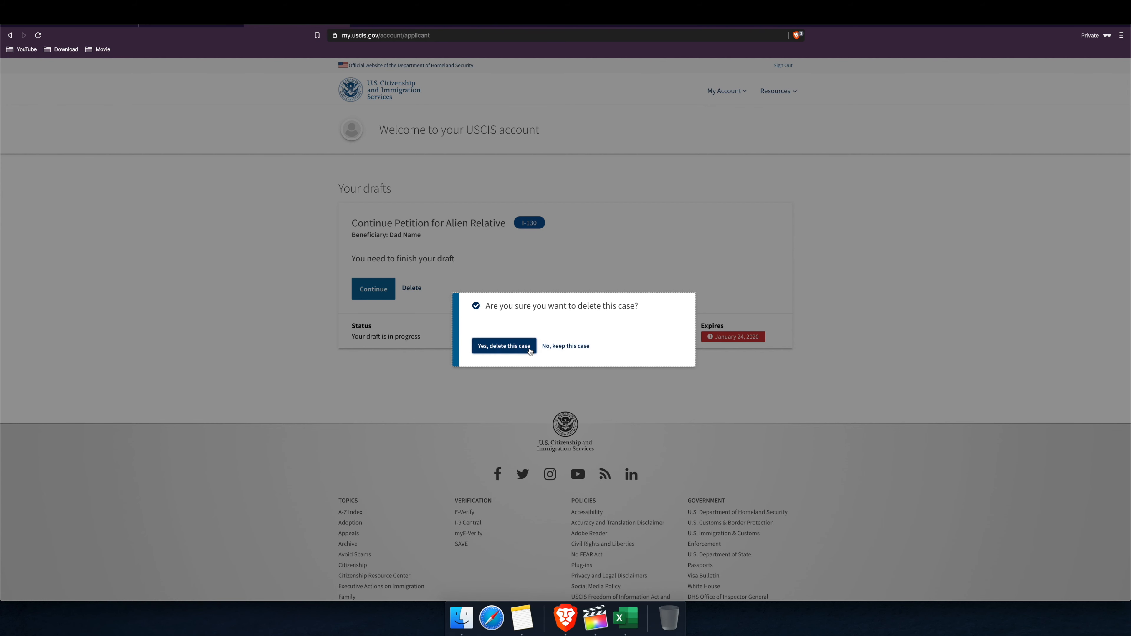
click(567, 348)
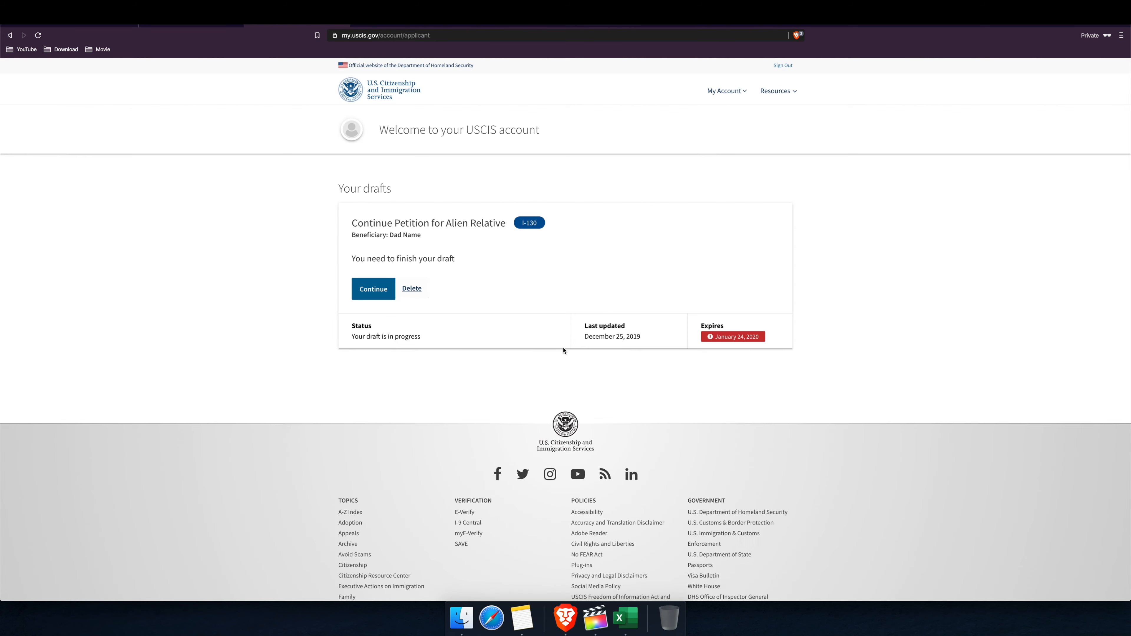
Step: Delete the I-130 draft with 'Yes, delete this case' and reopen the account home
click(415, 294)
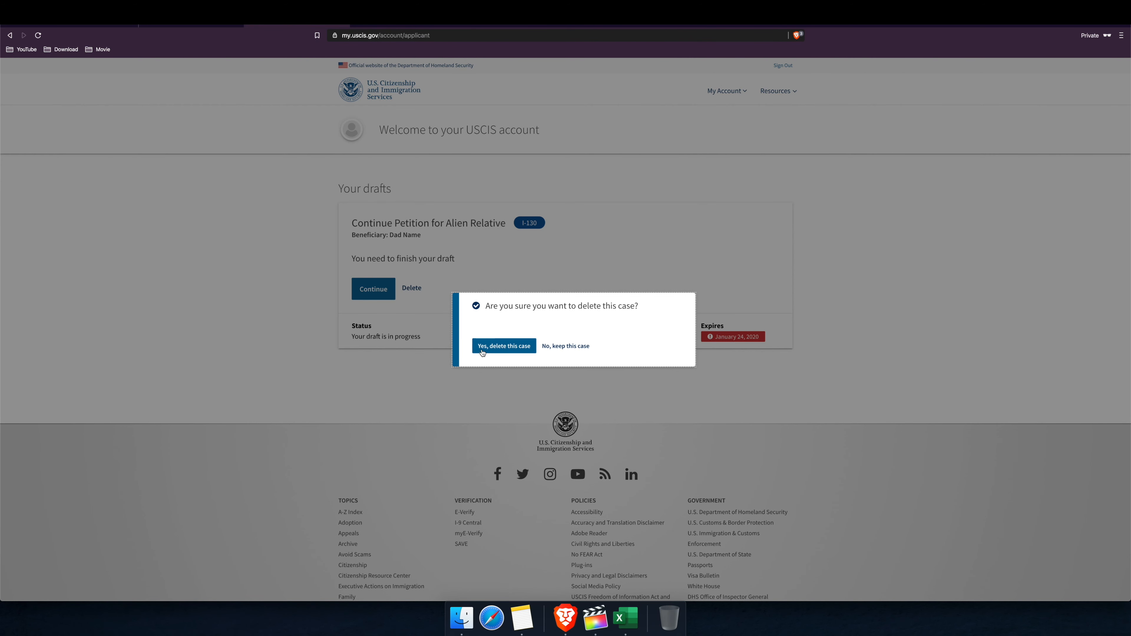
click(511, 351)
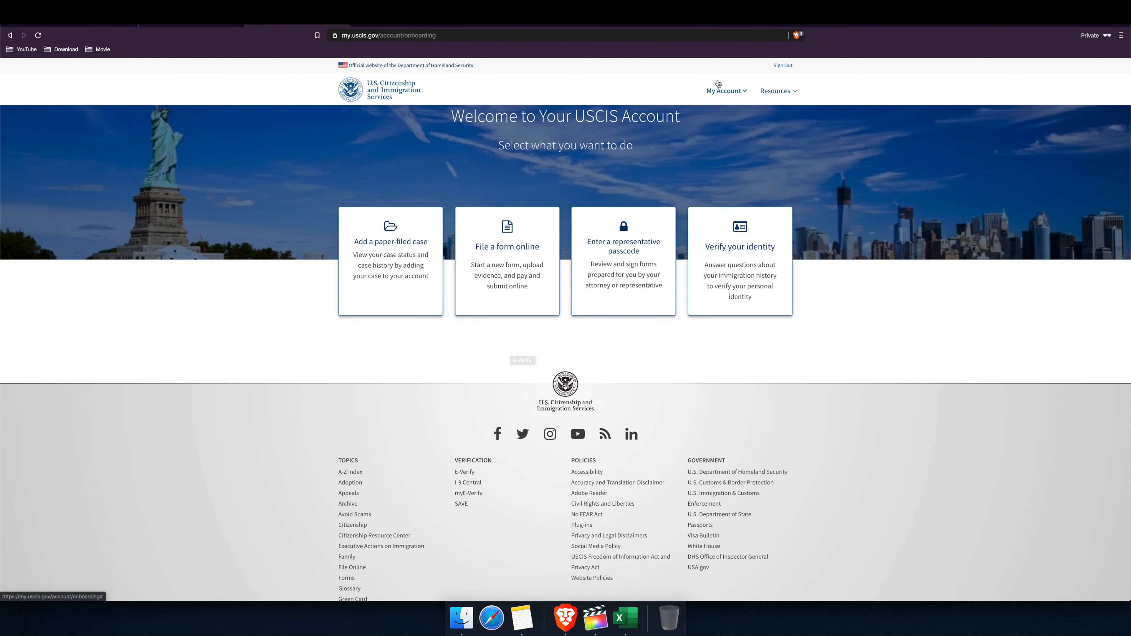
click(726, 91)
click(725, 117)
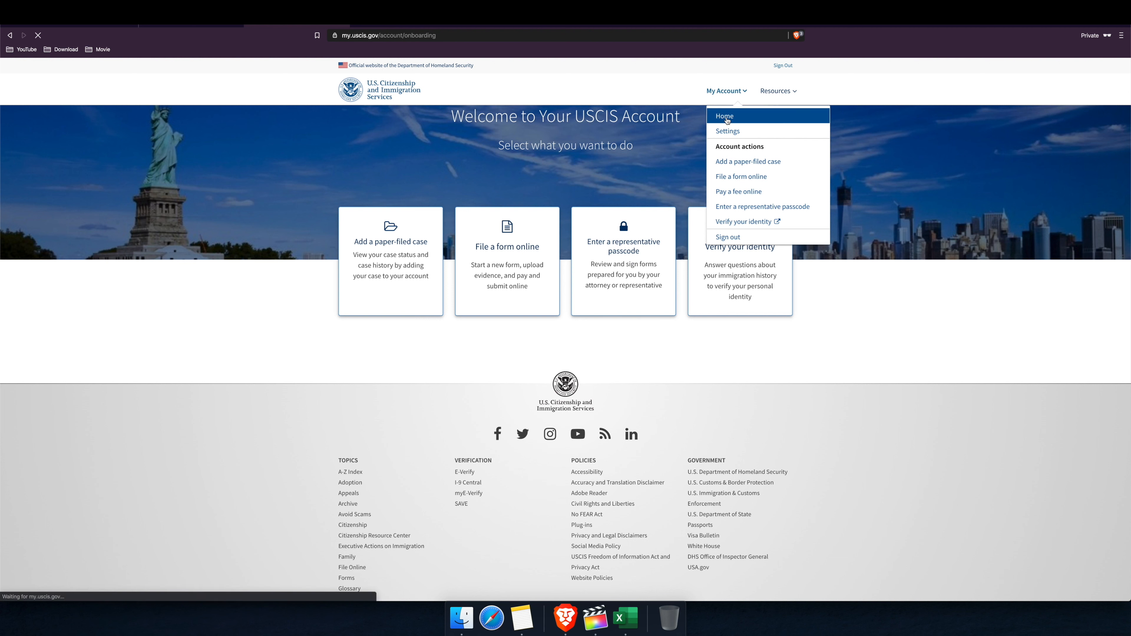